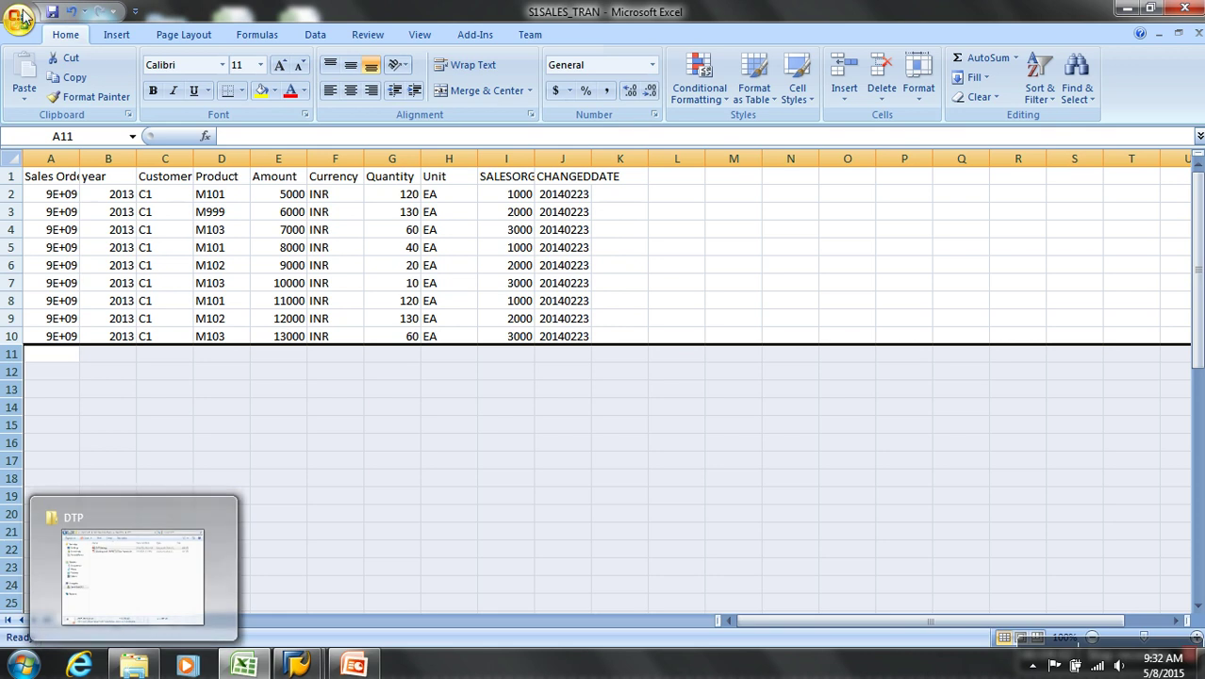
# Start saving the sales workbook under a new name and choose the Desktop as the destination folder
pyautogui.click(55, 176)
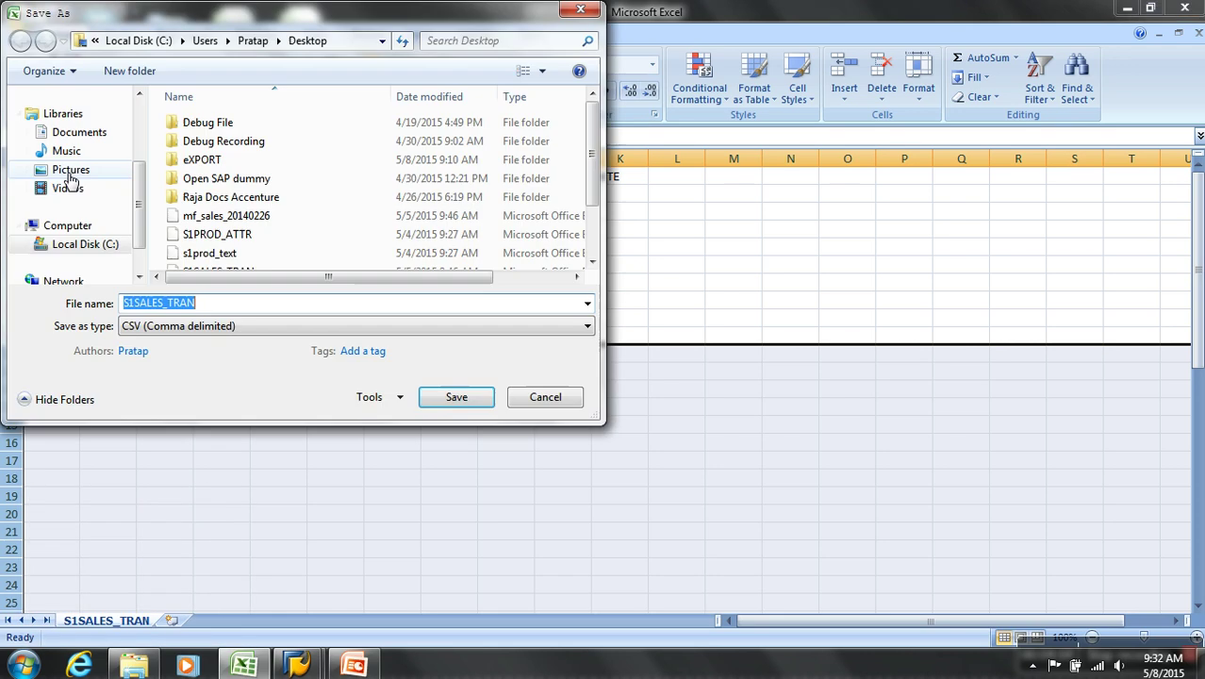
pyautogui.click(139, 120)
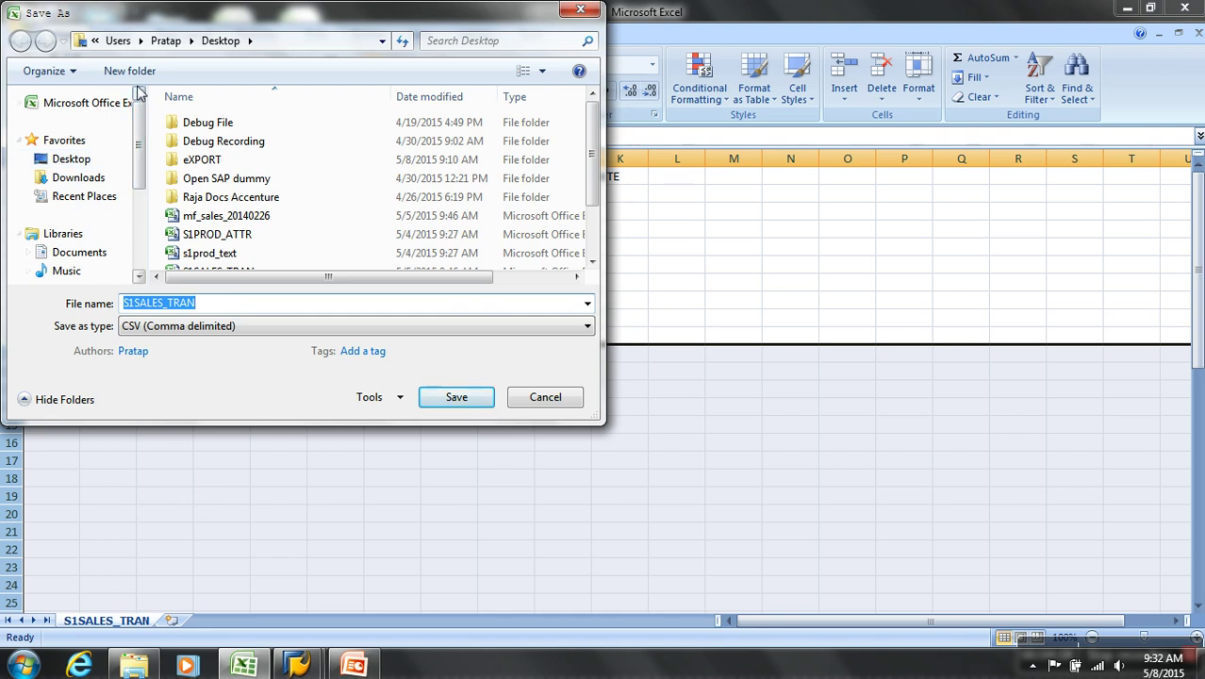
pyautogui.click(139, 234)
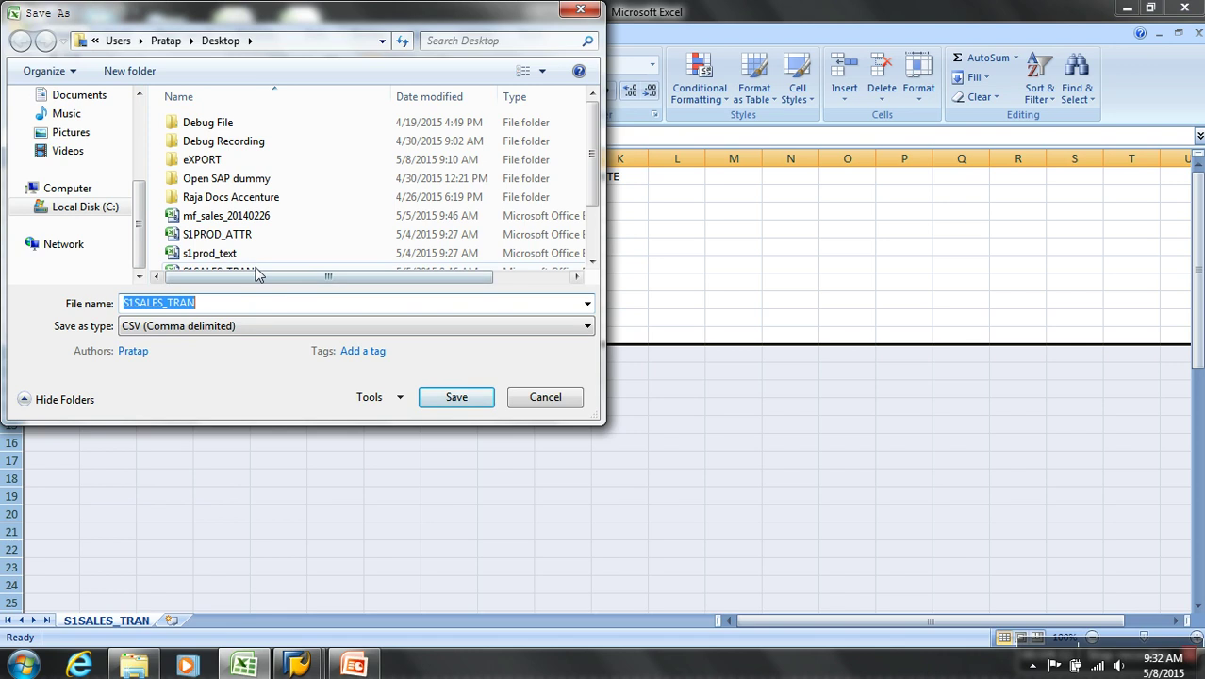
pyautogui.click(117, 40)
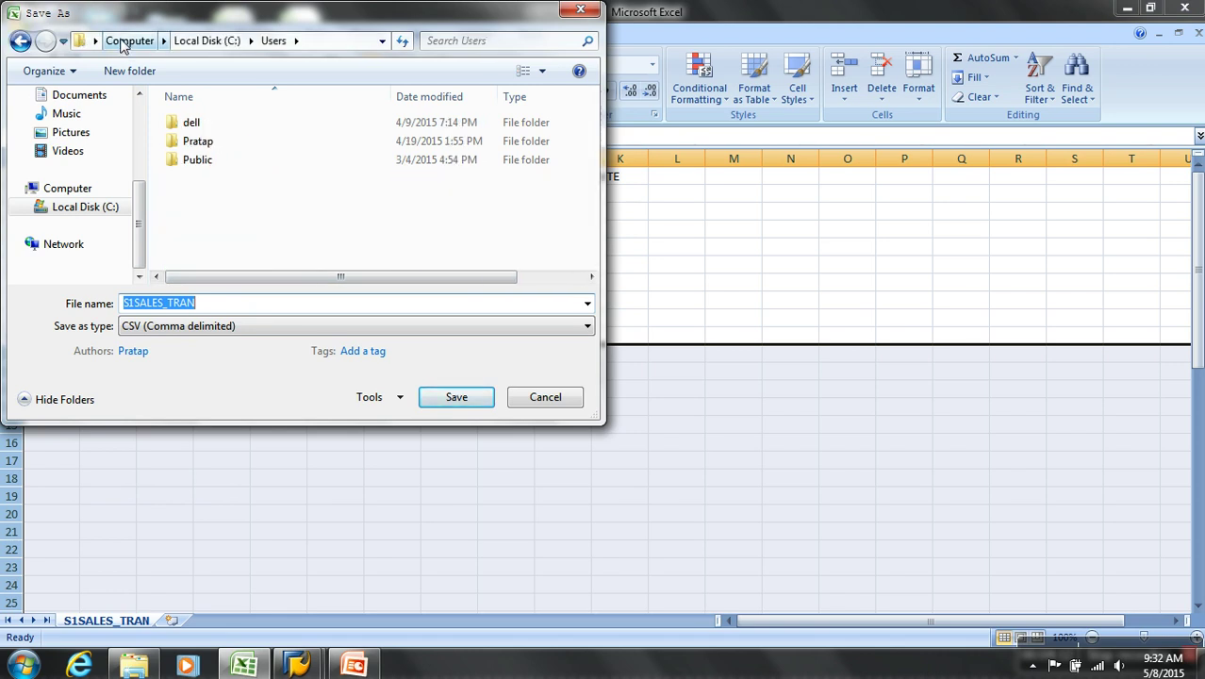
pyautogui.click(123, 42)
pyautogui.click(138, 113)
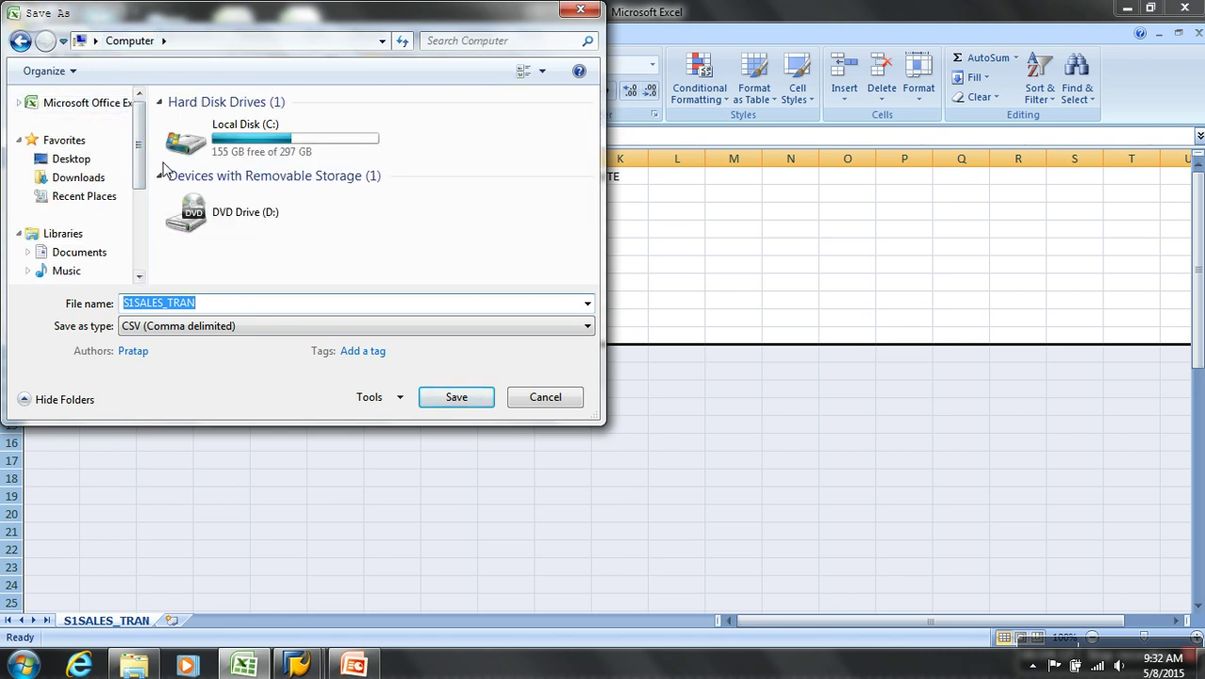
pyautogui.click(132, 45)
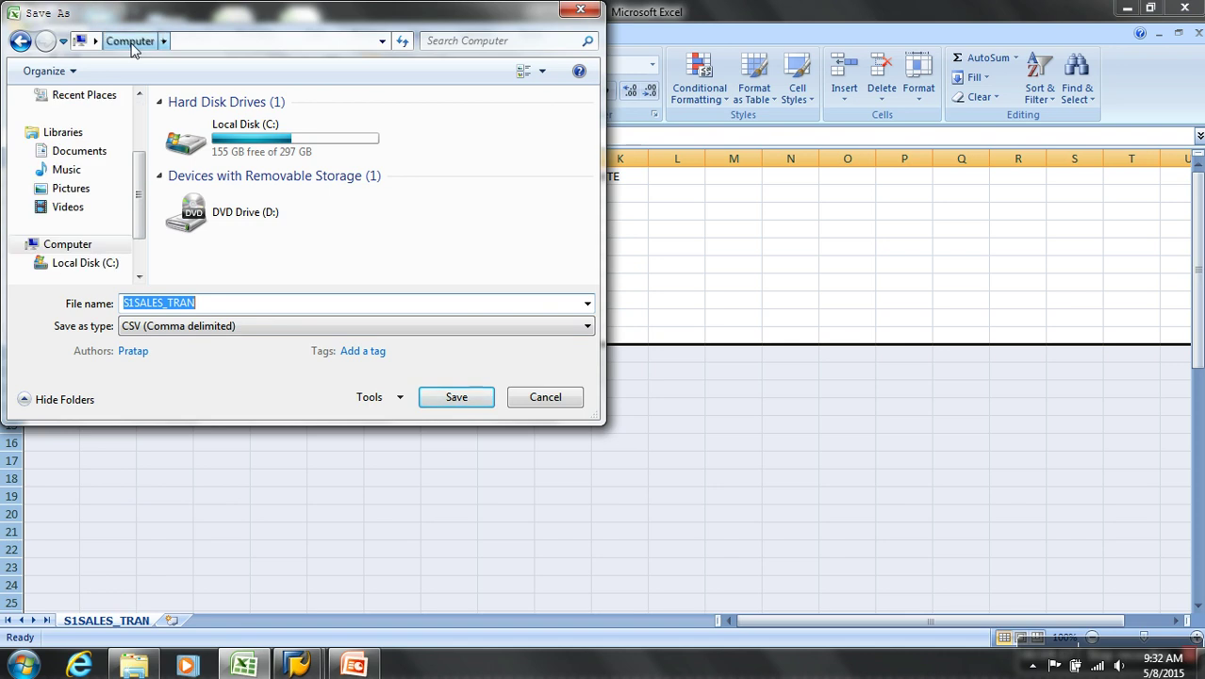
pyautogui.scroll(2, 122, 123)
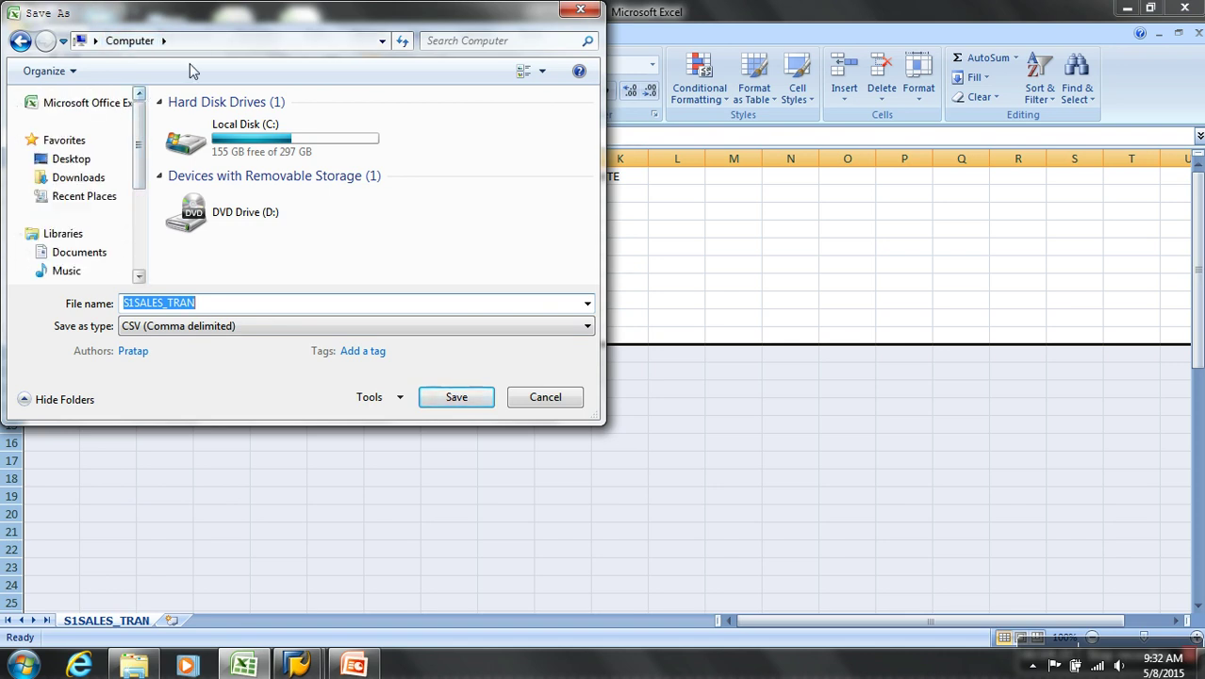
pyautogui.click(88, 164)
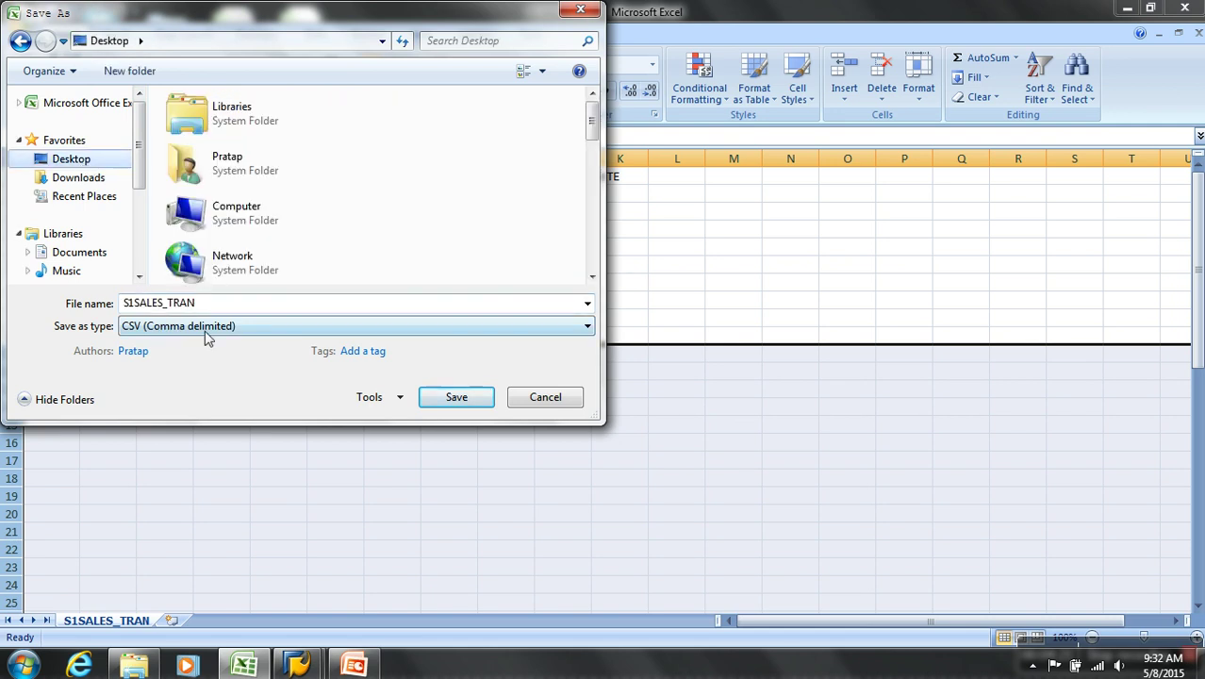
# Save the workbook as s1errorfile in CSV (Comma delimited) format, agreeing to keep that format
pyautogui.doubleClick(263, 311)
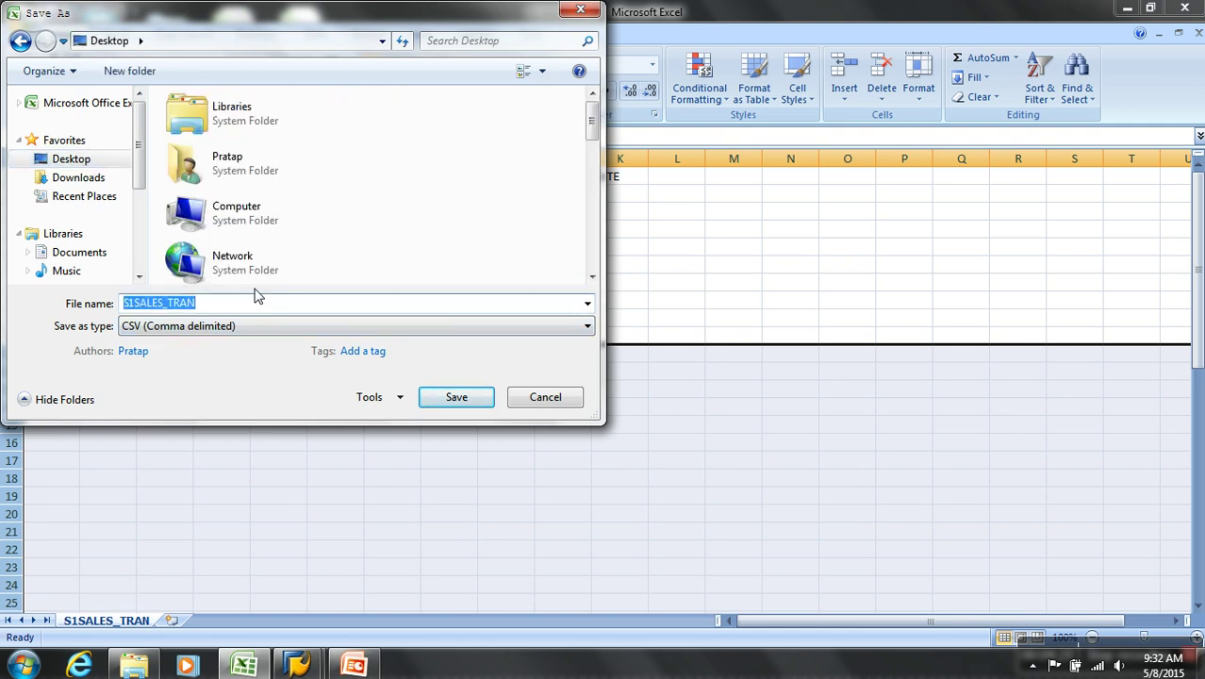
pyautogui.write('s1erro')
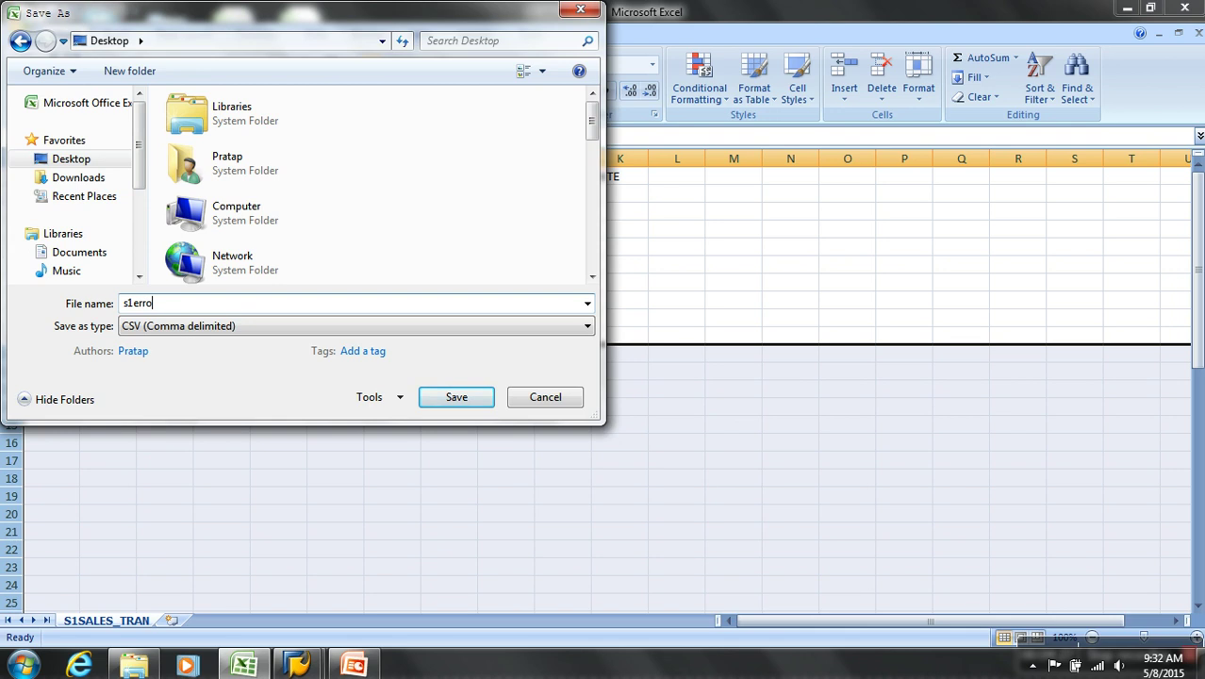
pyautogui.write('rfile')
pyautogui.click(472, 398)
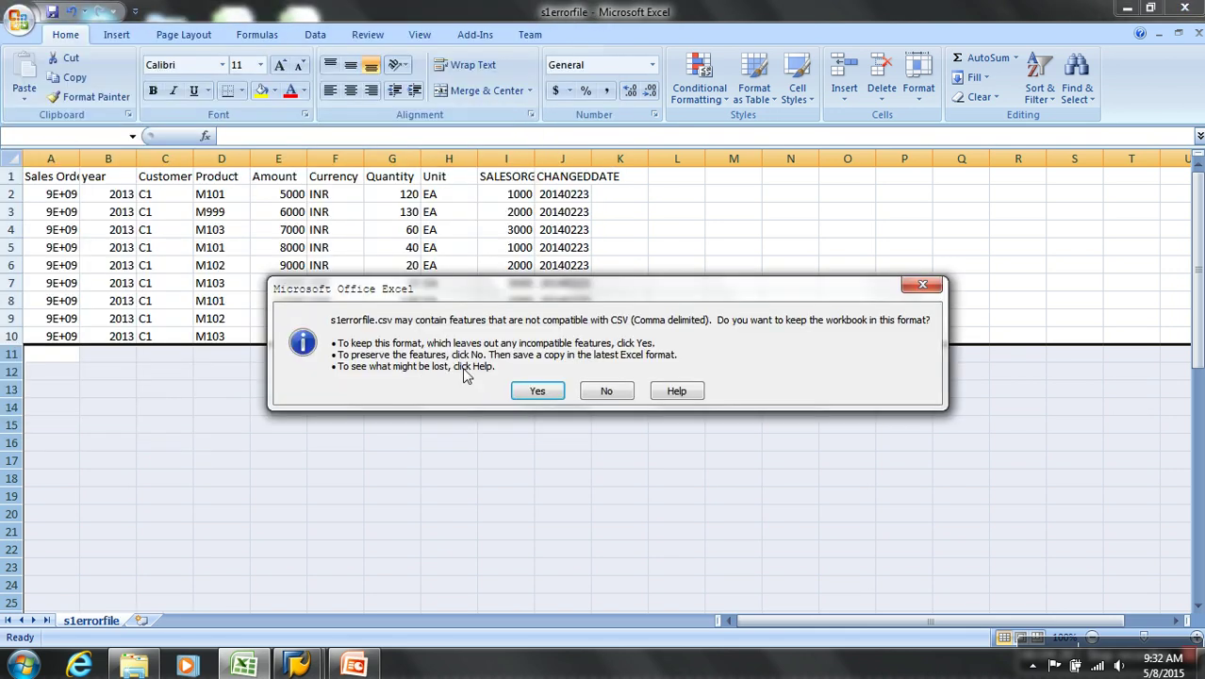
pyautogui.click(531, 389)
# Fit the Sales Order No column to its contents and change the CHANGEDDATE value in cell J2 to 20141301
pyautogui.click(316, 283)
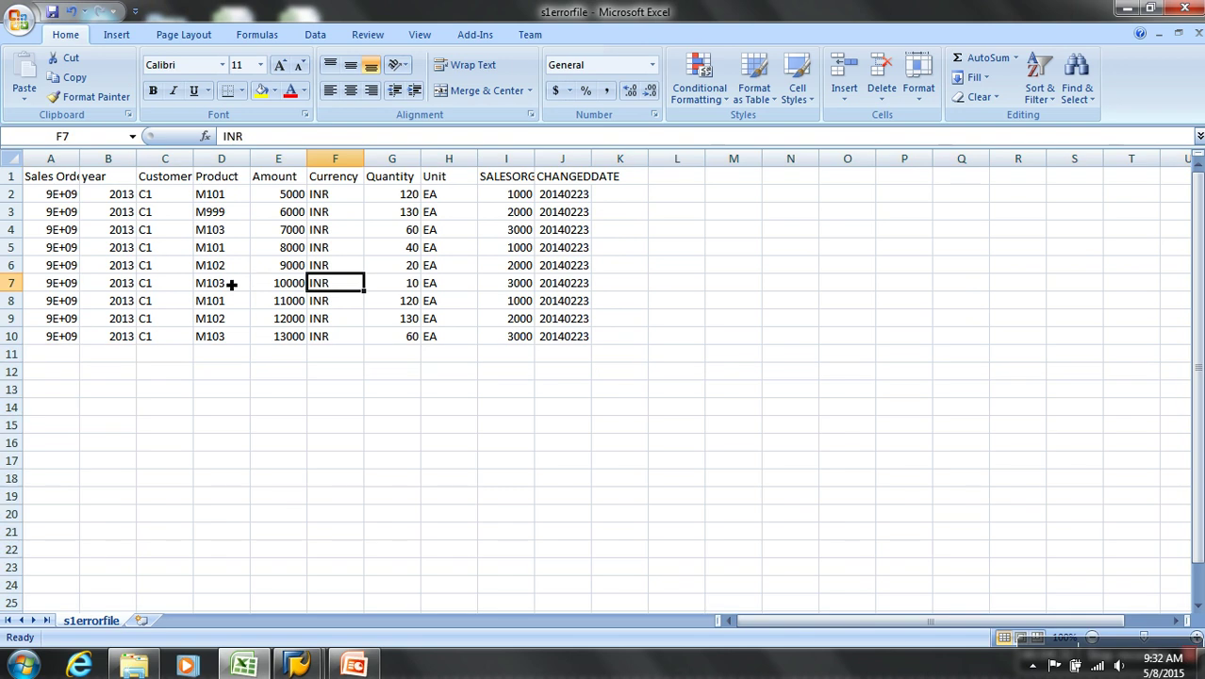
pyautogui.doubleClick(80, 158)
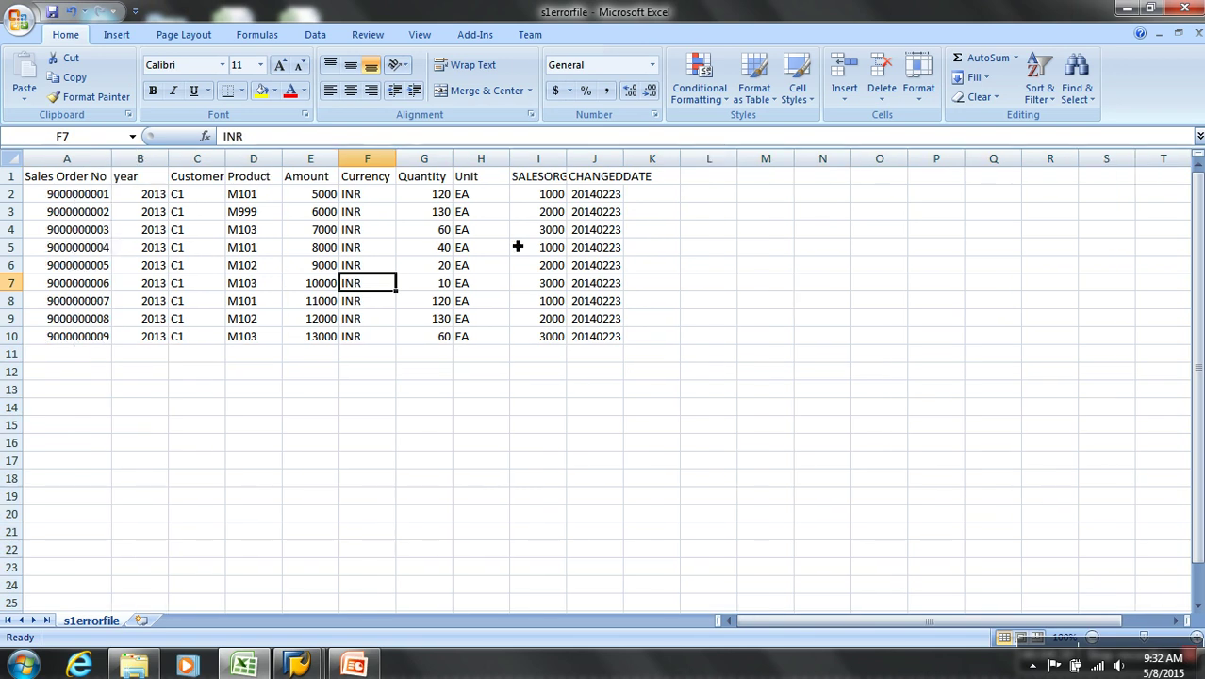
pyautogui.click(615, 194)
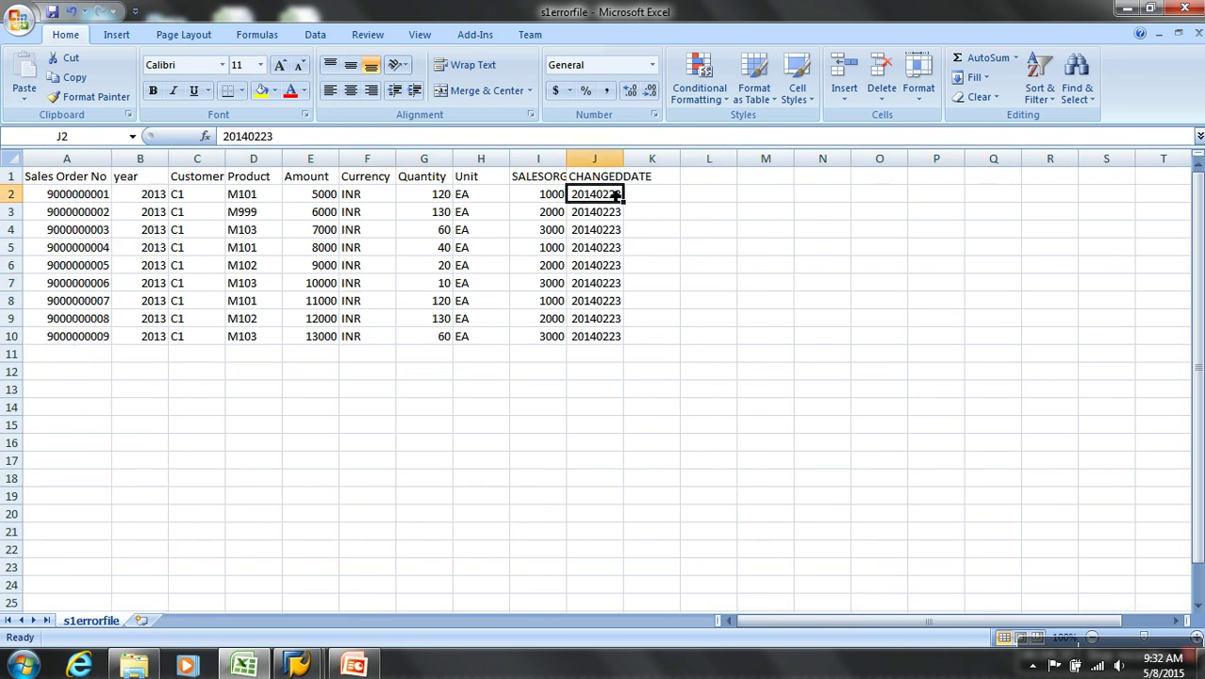
pyautogui.click(321, 143)
pyautogui.press('BackSpace')
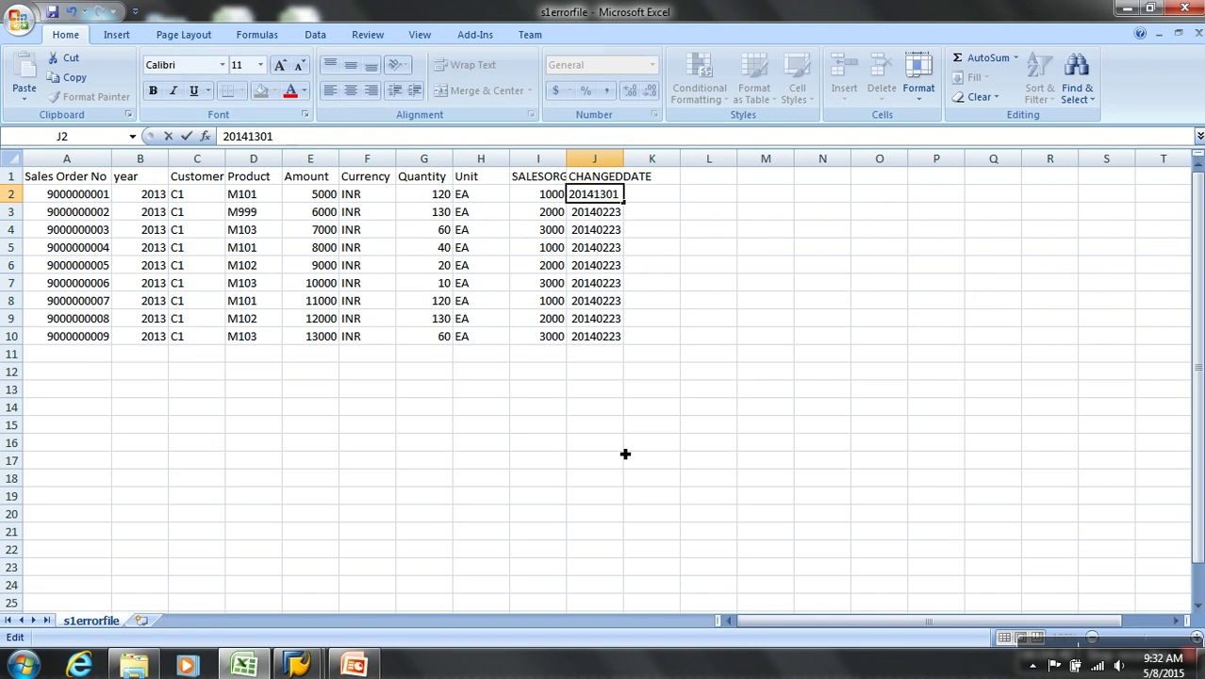
pyautogui.click(611, 268)
pyautogui.click(604, 194)
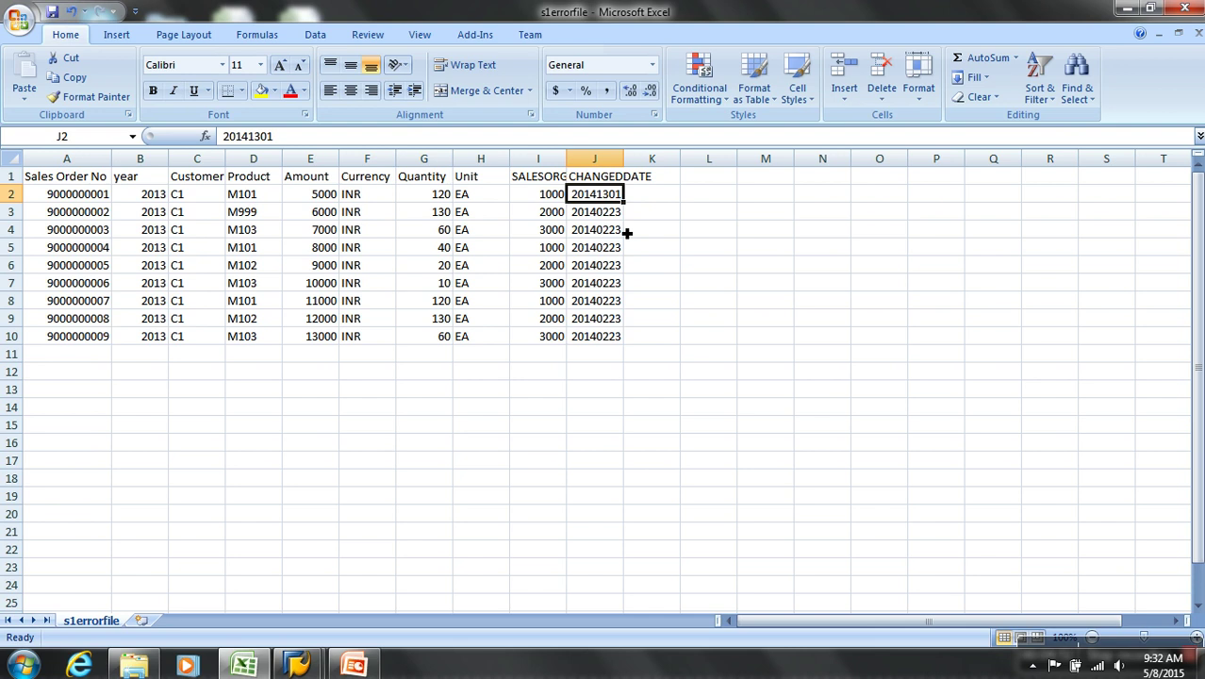
# Save s1errorfile and close it, confirming the save and keeping the CSV format
pyautogui.click(53, 11)
pyautogui.click(532, 392)
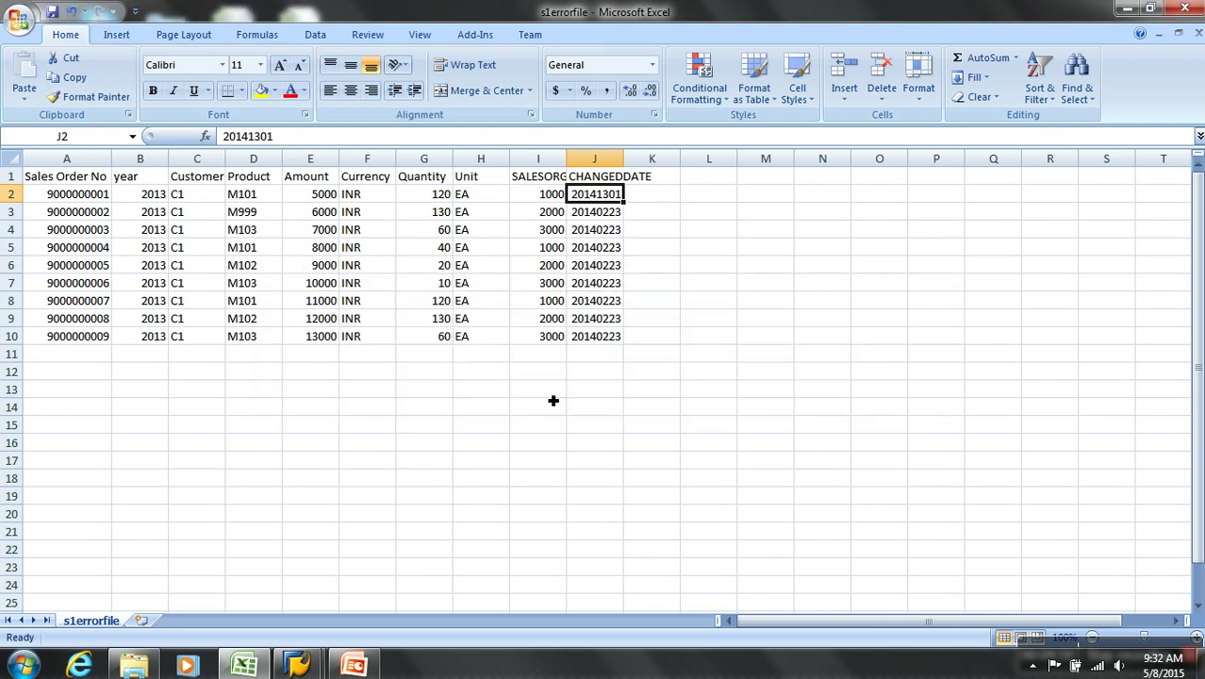
pyautogui.click(1198, 33)
pyautogui.click(550, 376)
pyautogui.click(538, 390)
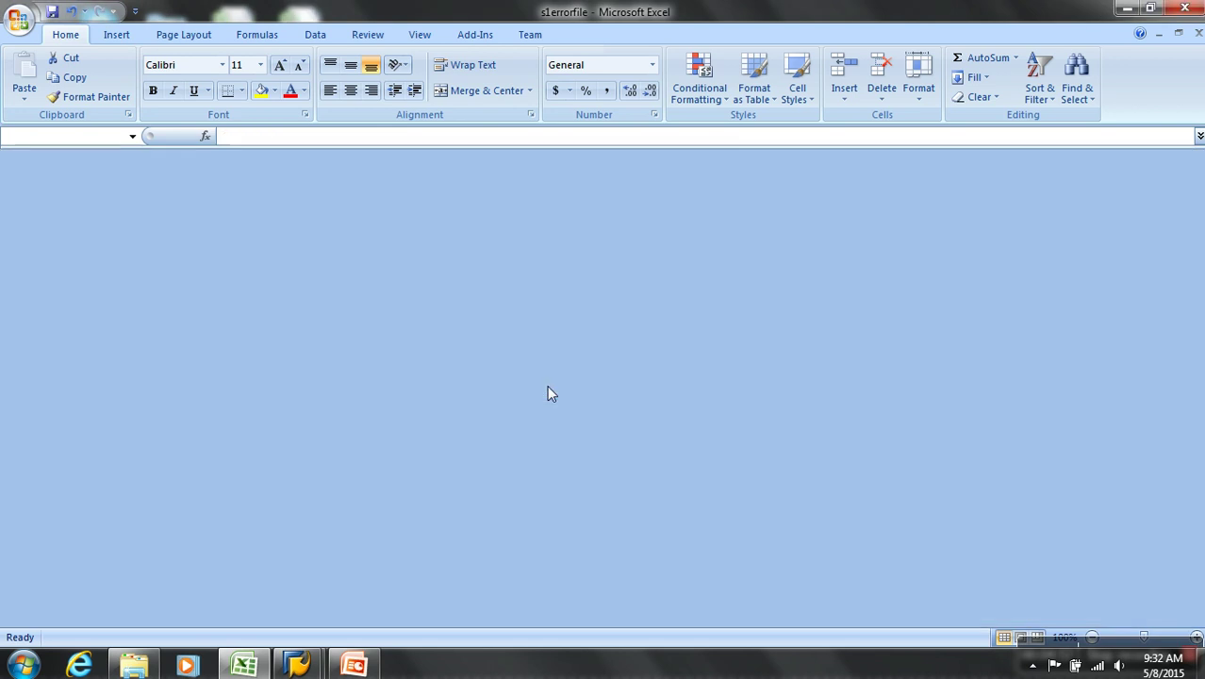
# Switch to SAP and activate the BMWCUBE_TRAN / TEST -> BMWCUBE data transfer process, returning to the Data Warehousing Workbench
pyautogui.moveTo(302, 665)
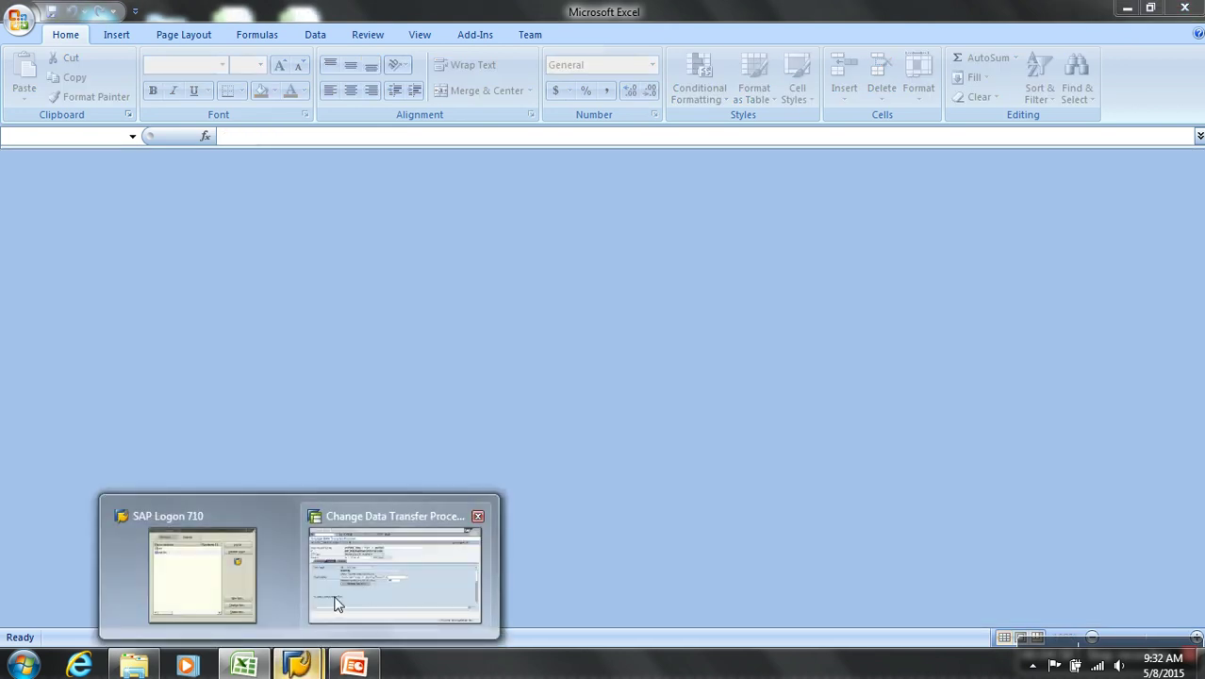
pyautogui.click(322, 615)
pyautogui.click(293, 100)
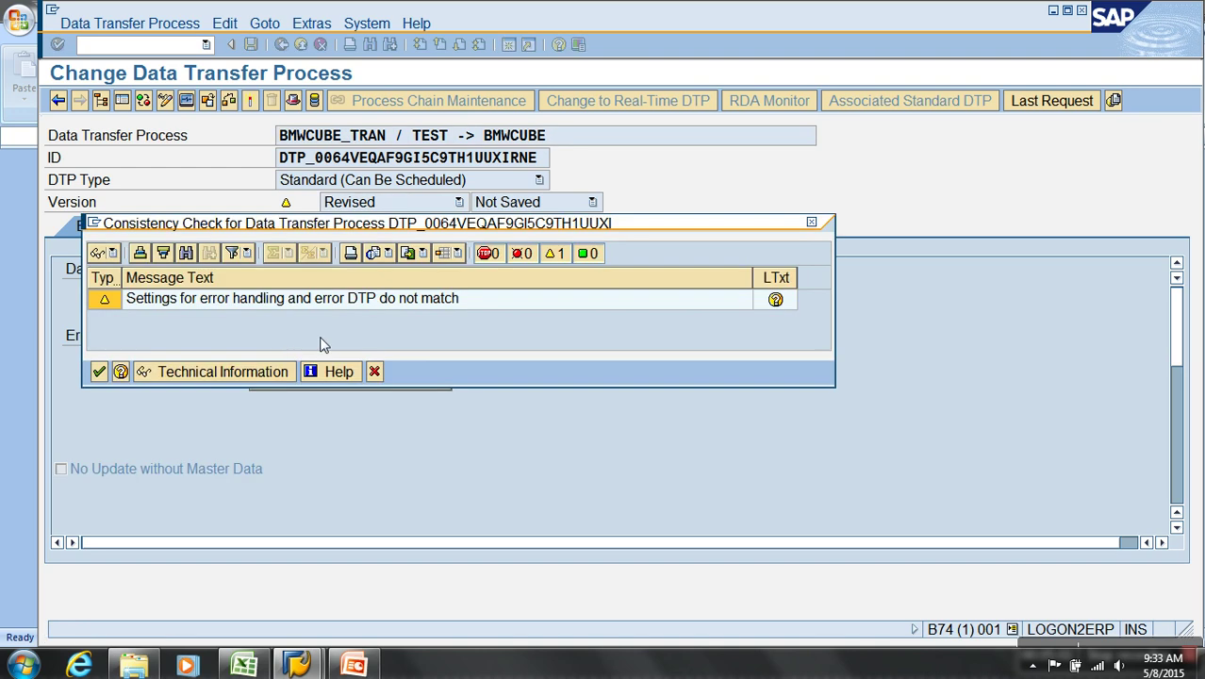
pyautogui.click(98, 371)
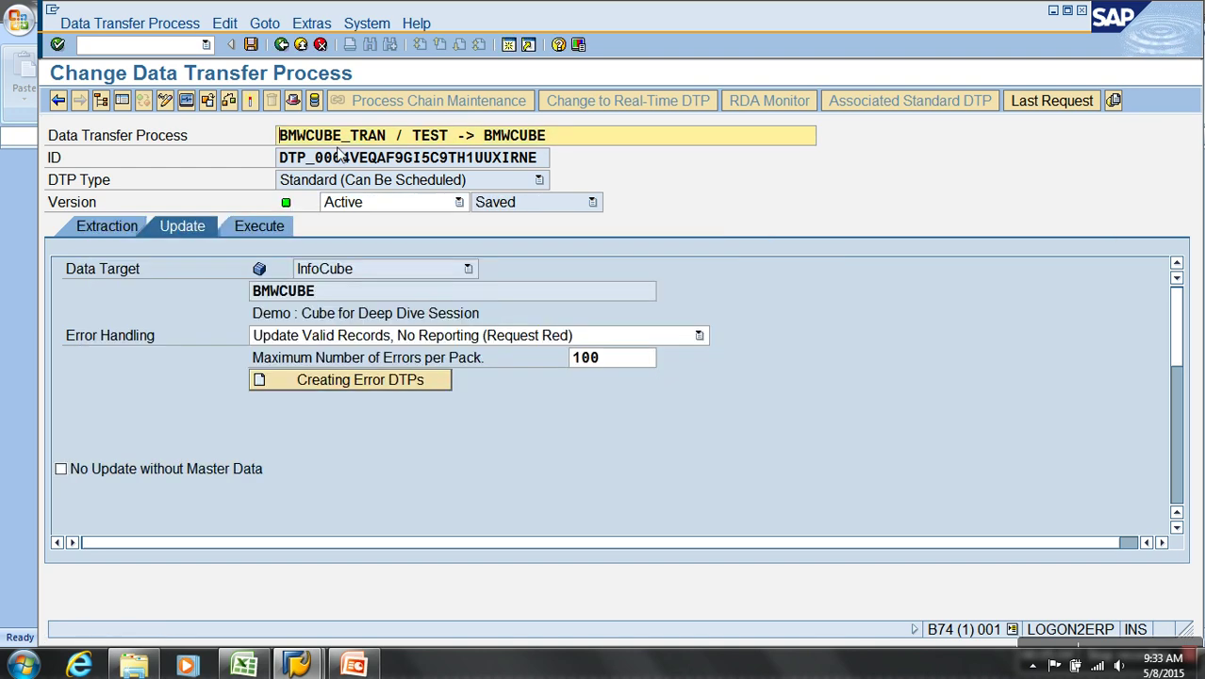
pyautogui.click(282, 45)
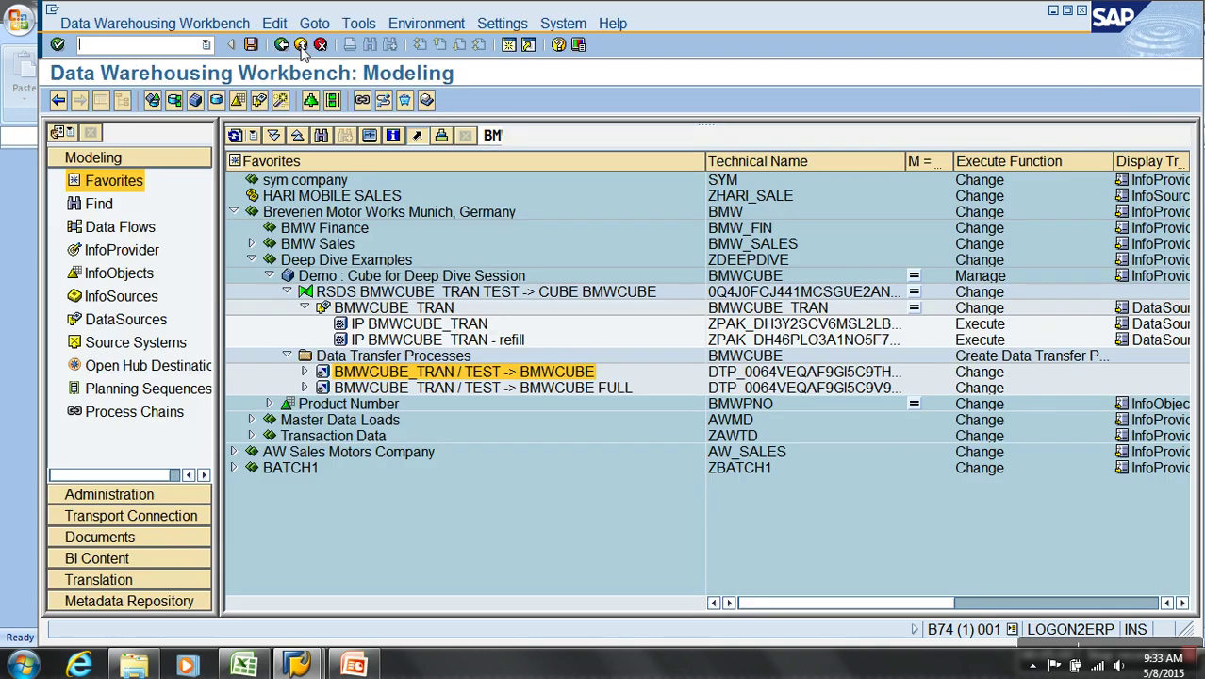
# Open the extraction settings of the IP BMWCUBE_TRAN - refill InfoPackage full-width, dismissing the server file selection
pyautogui.doubleClick(484, 343)
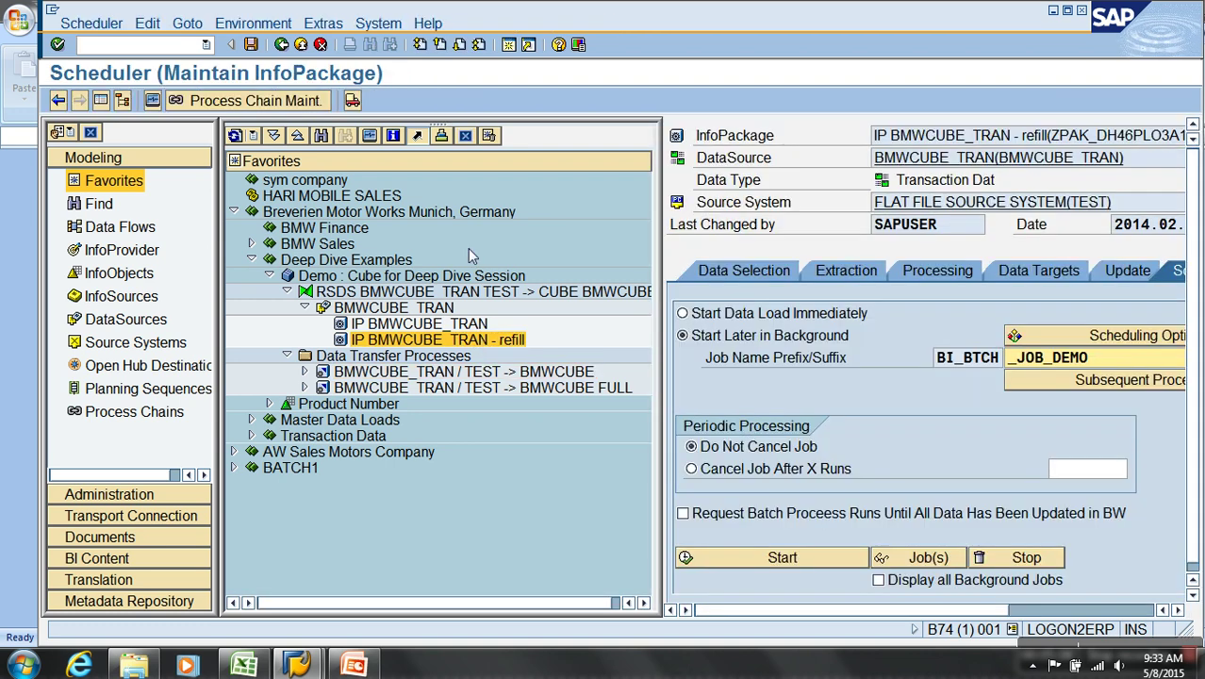
pyautogui.click(107, 111)
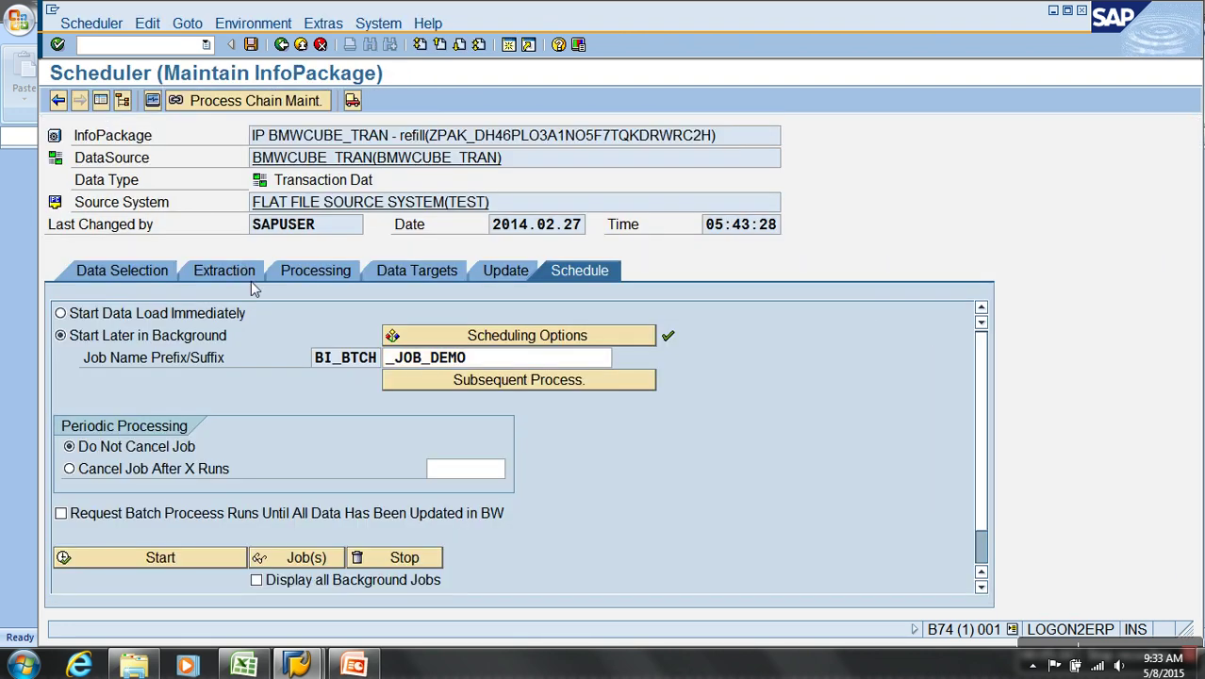
pyautogui.click(241, 273)
pyautogui.click(693, 335)
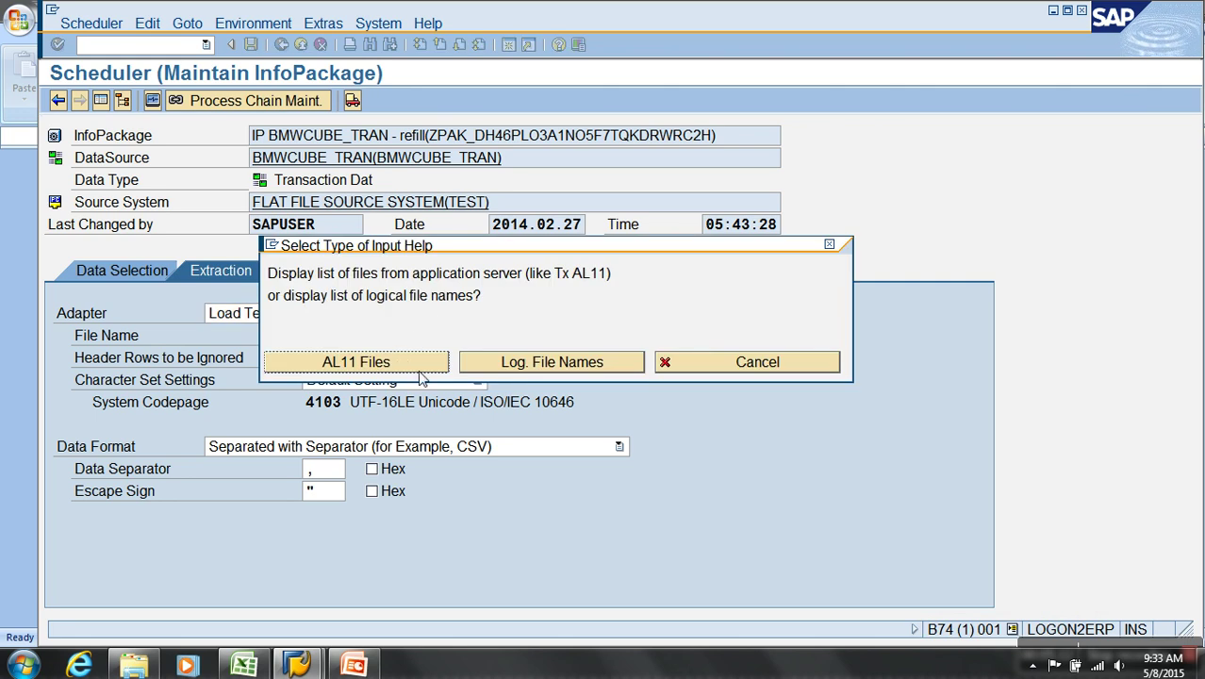
pyautogui.click(811, 364)
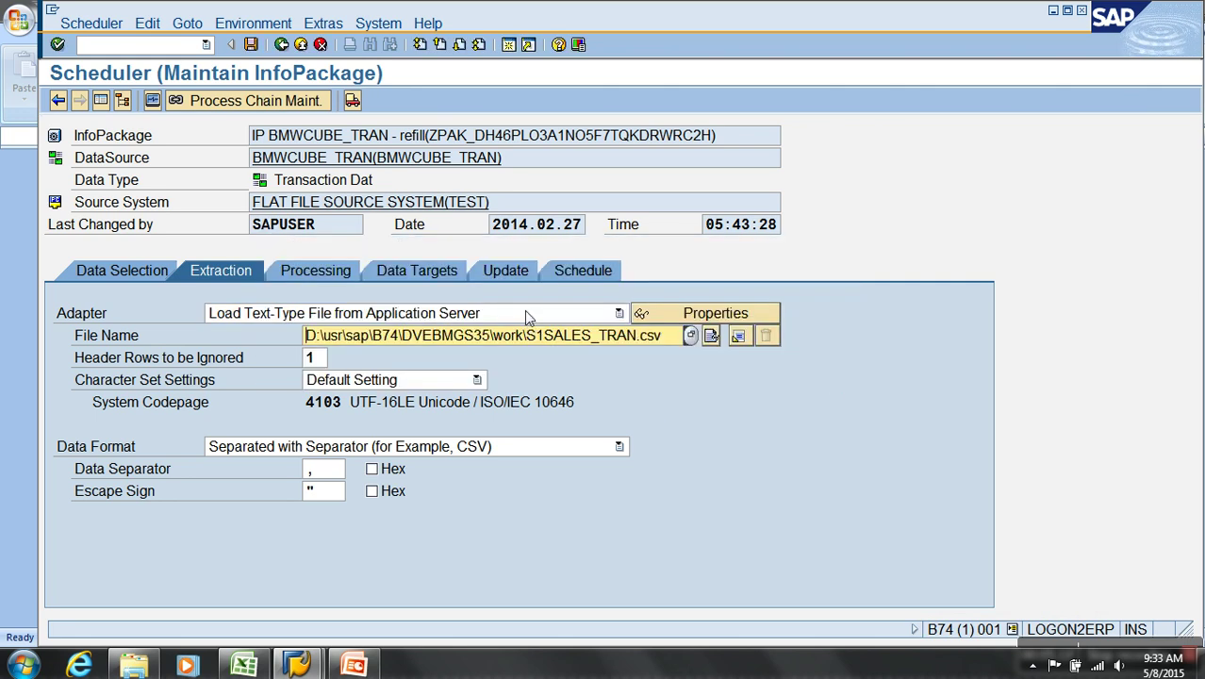
# Set the InfoPackage's adapter to Load Text-Type File from Local Workstation
pyautogui.click(527, 315)
pyautogui.click(601, 345)
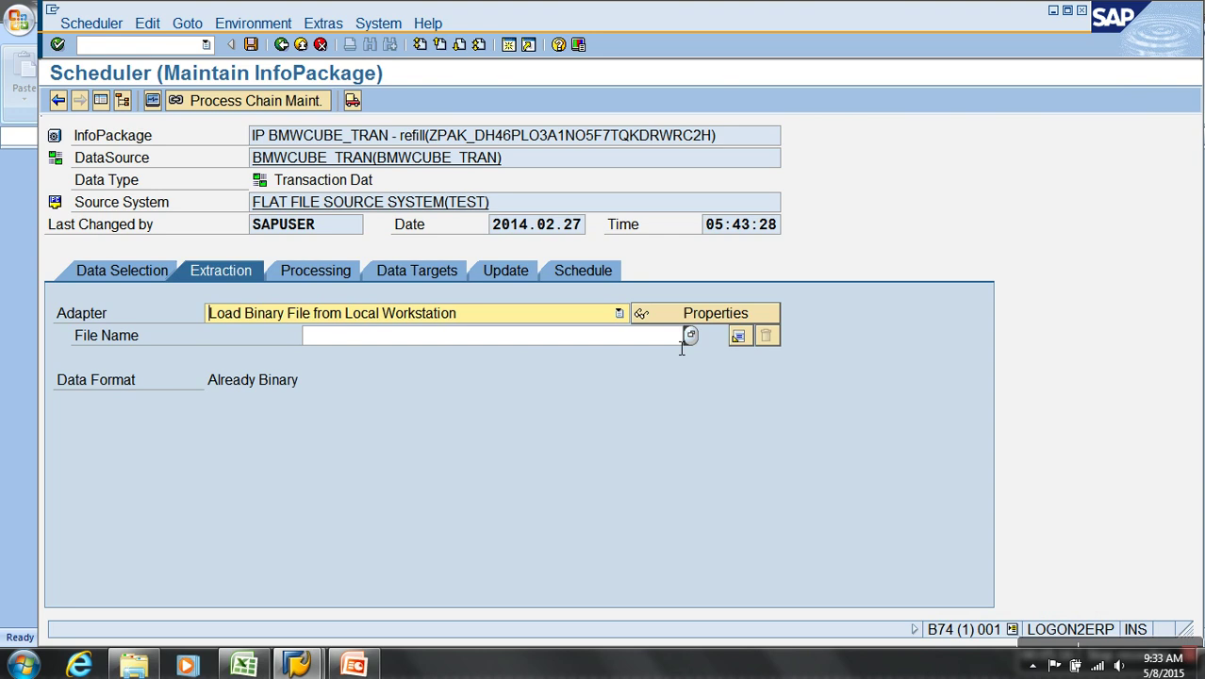
pyautogui.click(617, 313)
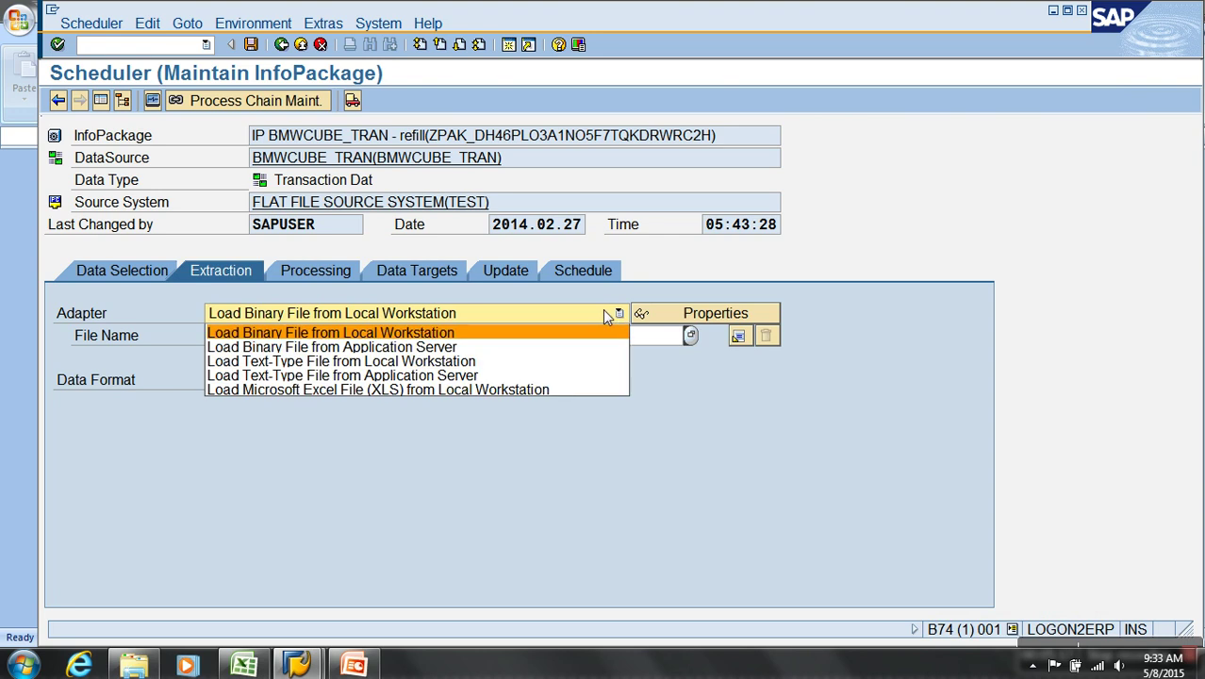
pyautogui.click(431, 362)
# Choose the CSV source file for the InfoPackage from the workstation's Desktop
pyautogui.click(691, 337)
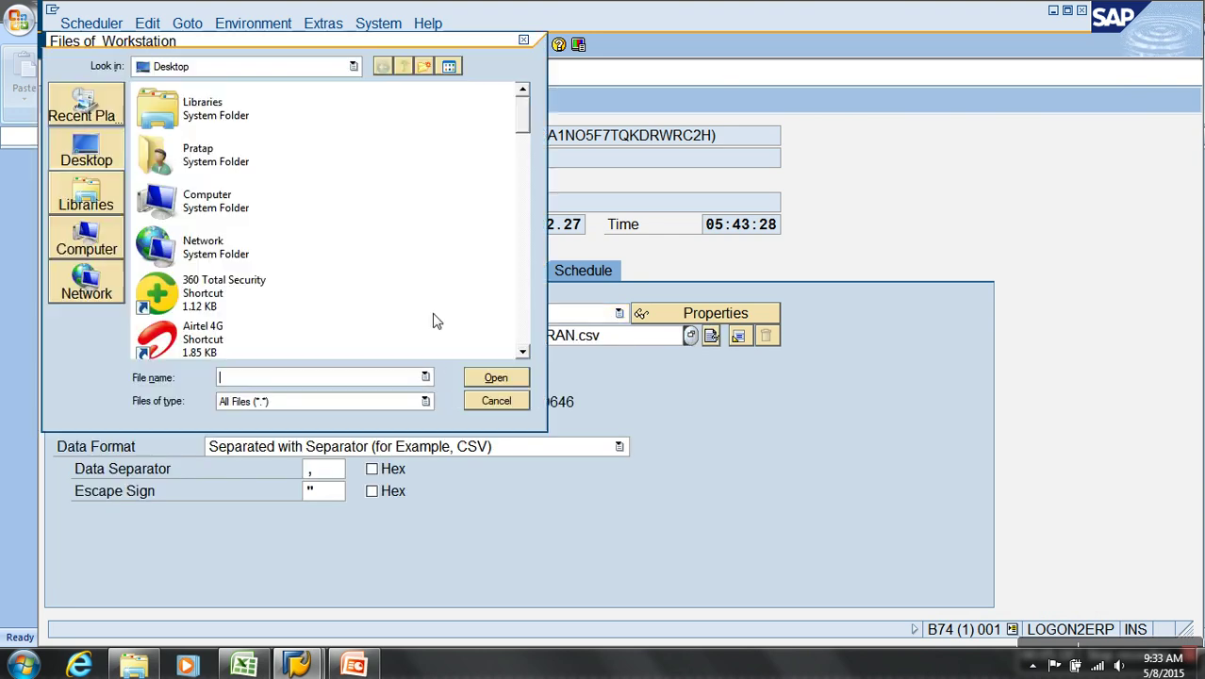
pyautogui.click(117, 151)
pyautogui.click(202, 170)
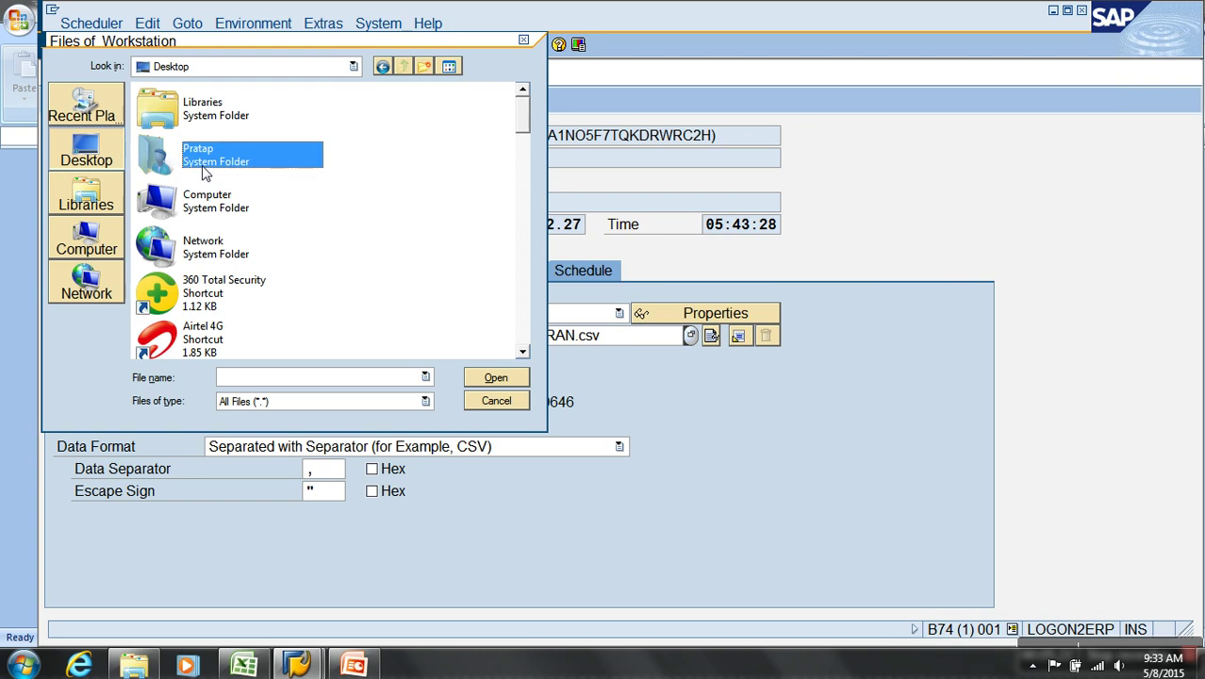
pyautogui.press('s')
pyautogui.press('s')
pyautogui.press('s')
pyautogui.press('s')
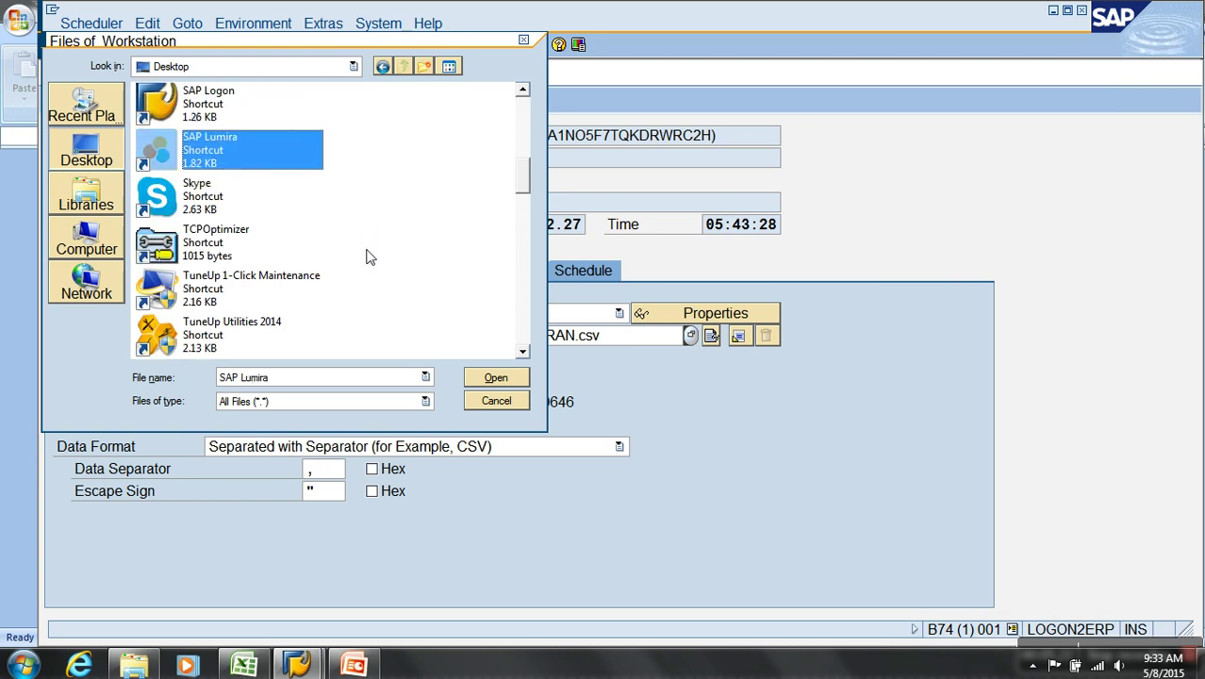
pyautogui.doubleClick(251, 110)
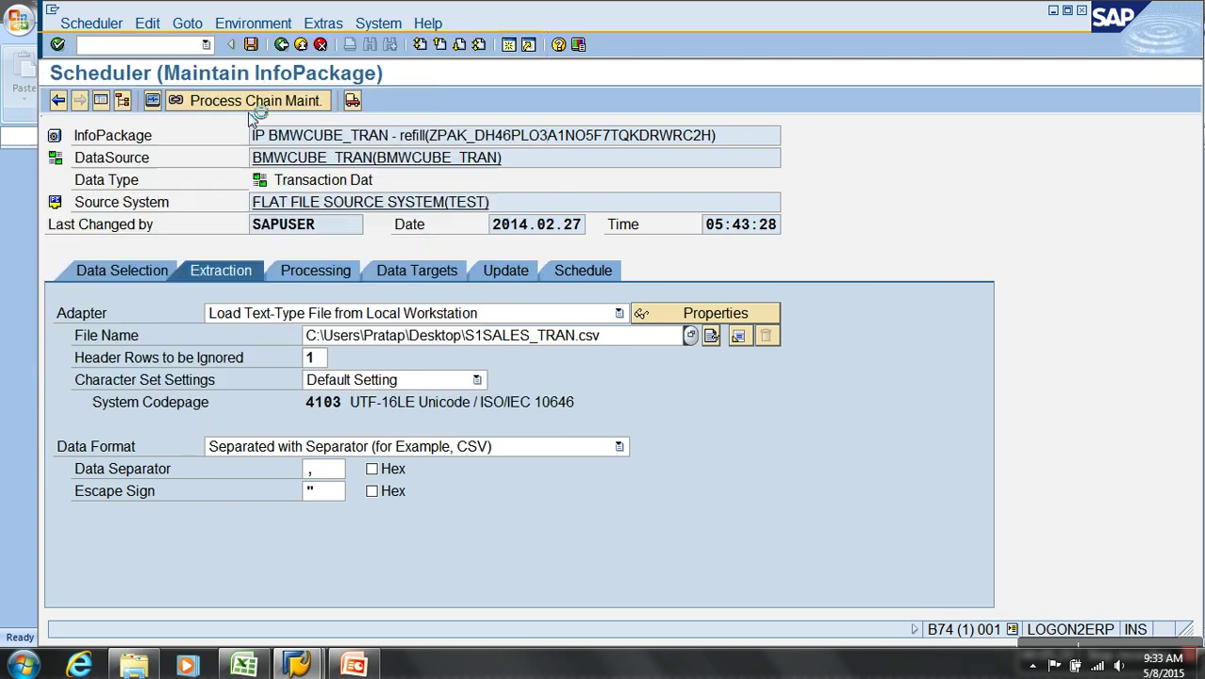
# Go through the processing, data target and update settings, and start the InfoPackage's data load immediately
pyautogui.click(320, 271)
pyautogui.click(416, 271)
pyautogui.click(505, 271)
pyautogui.click(572, 269)
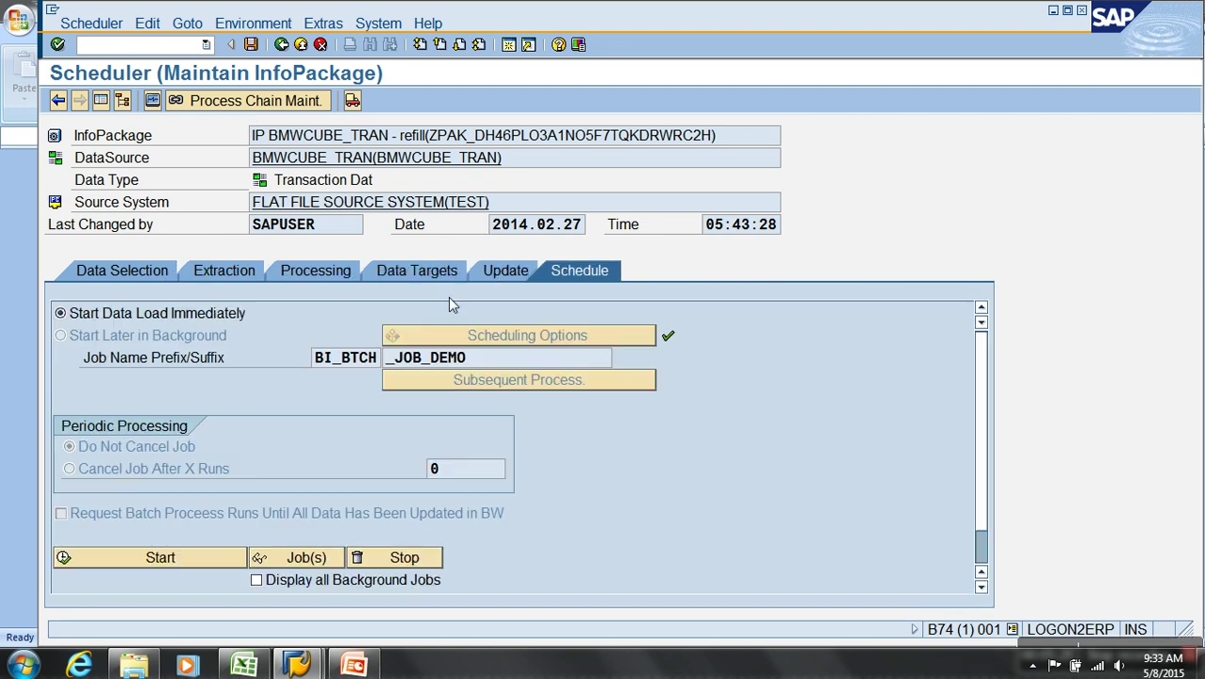
pyautogui.click(212, 560)
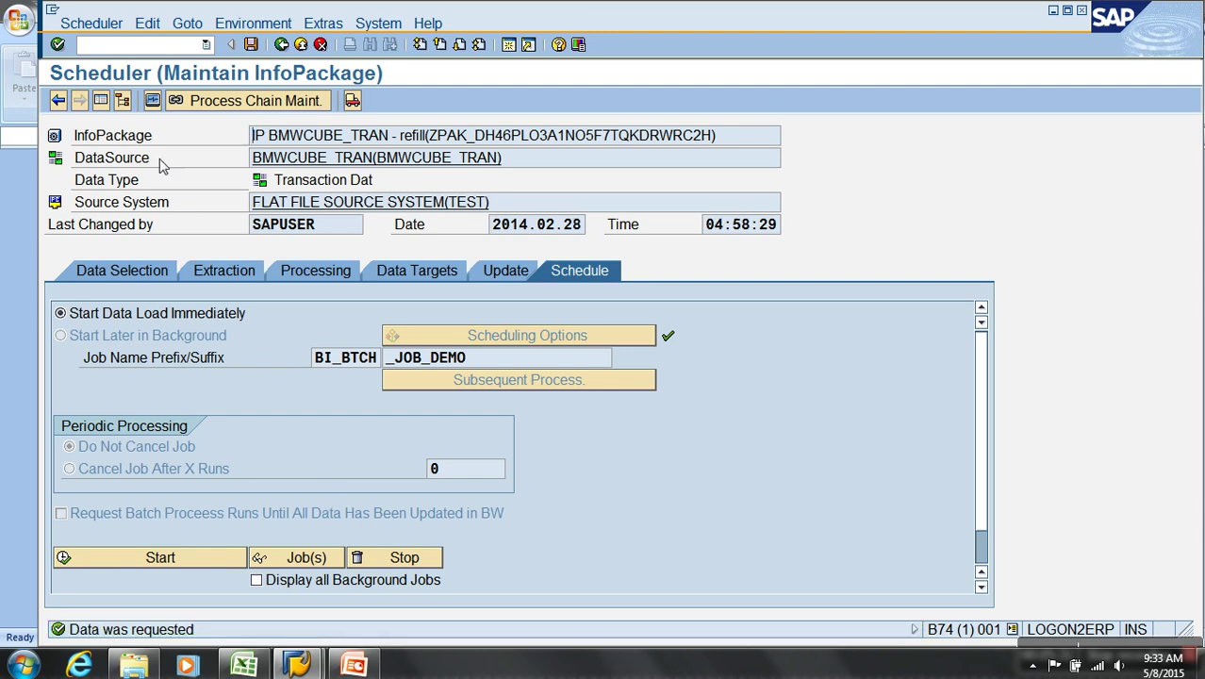
# Open the InfoPackage monitor and expand the load requests of 2014.02.28
pyautogui.click(154, 101)
pyautogui.click(108, 195)
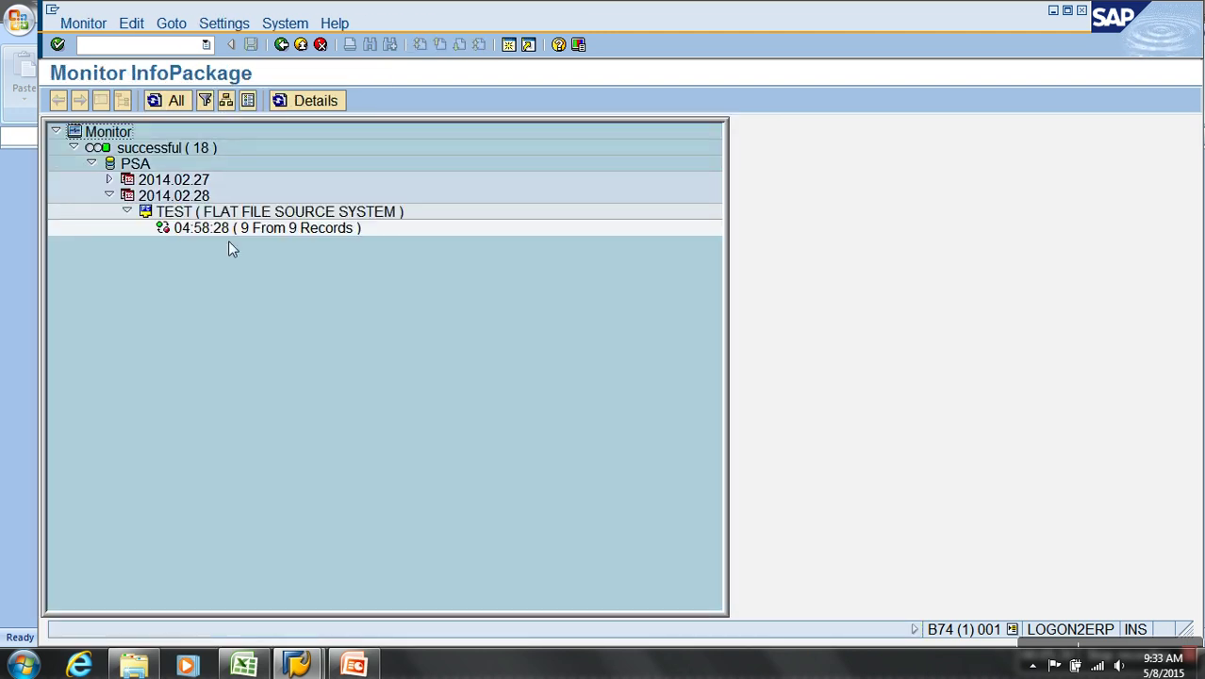
# Check the status of the 04:58:28 load request and return to the modeling workbench
pyautogui.click(299, 228)
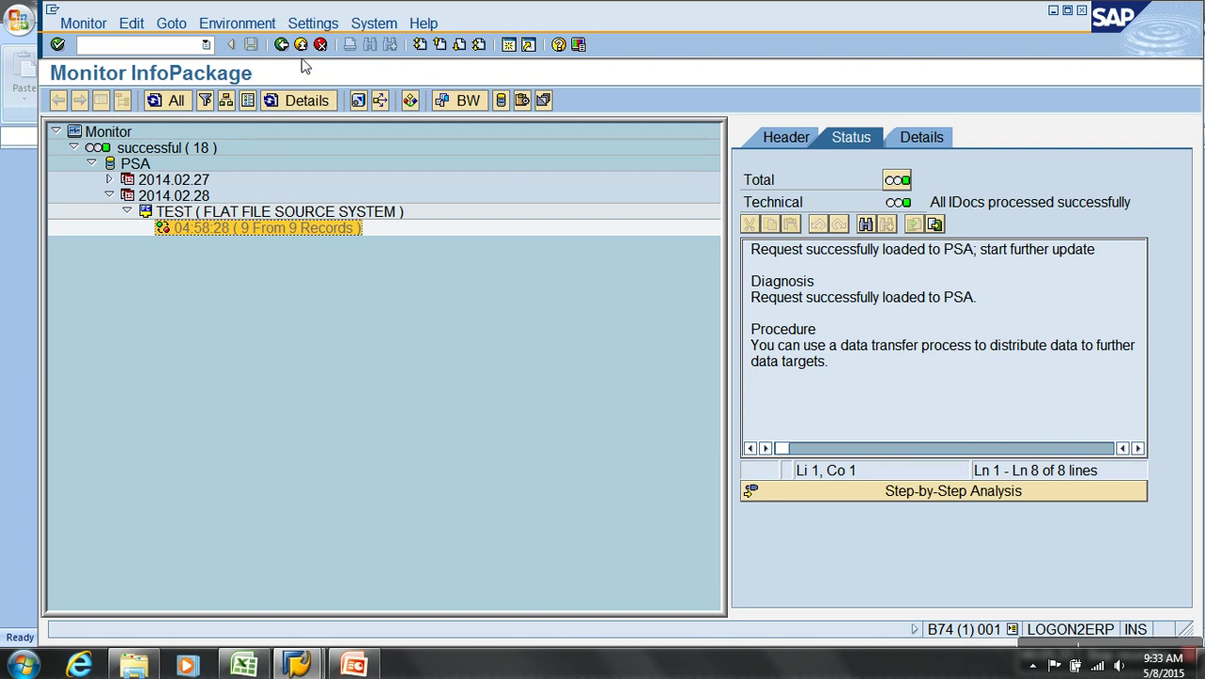
pyautogui.click(301, 48)
pyautogui.click(301, 45)
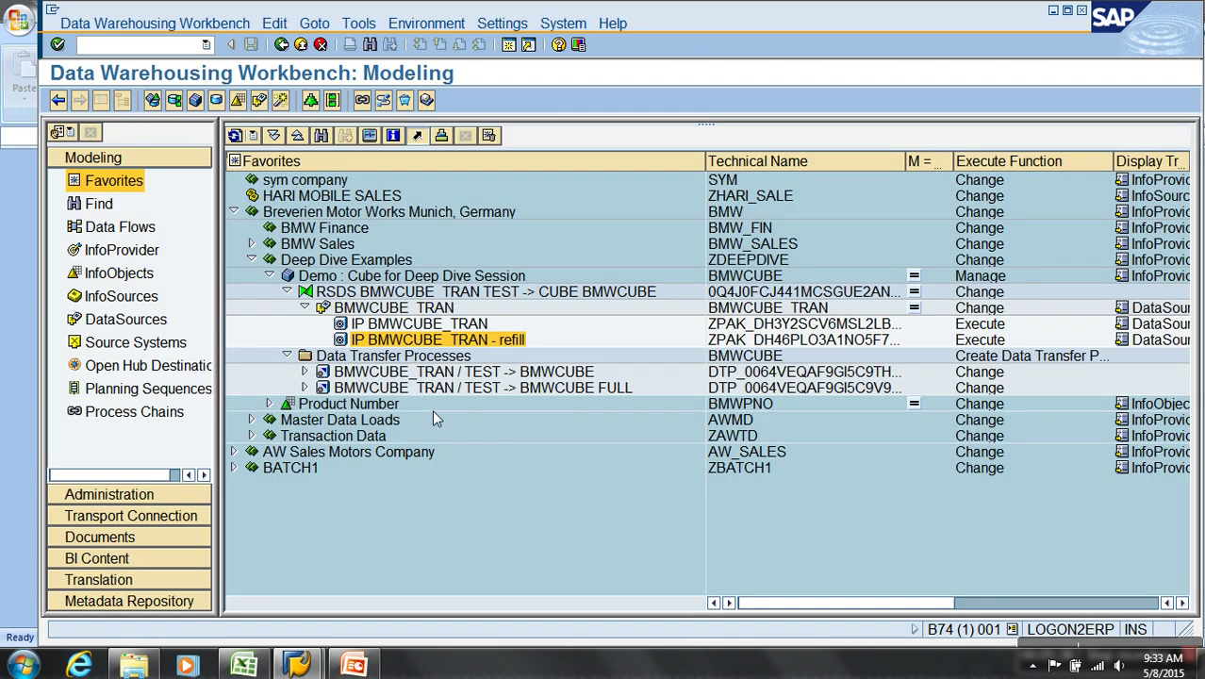
# Set the extraction mode of the data transfer process BMWCUBE_TRAN / TEST -> BMWCUBE to Delta and activate it
pyautogui.doubleClick(462, 373)
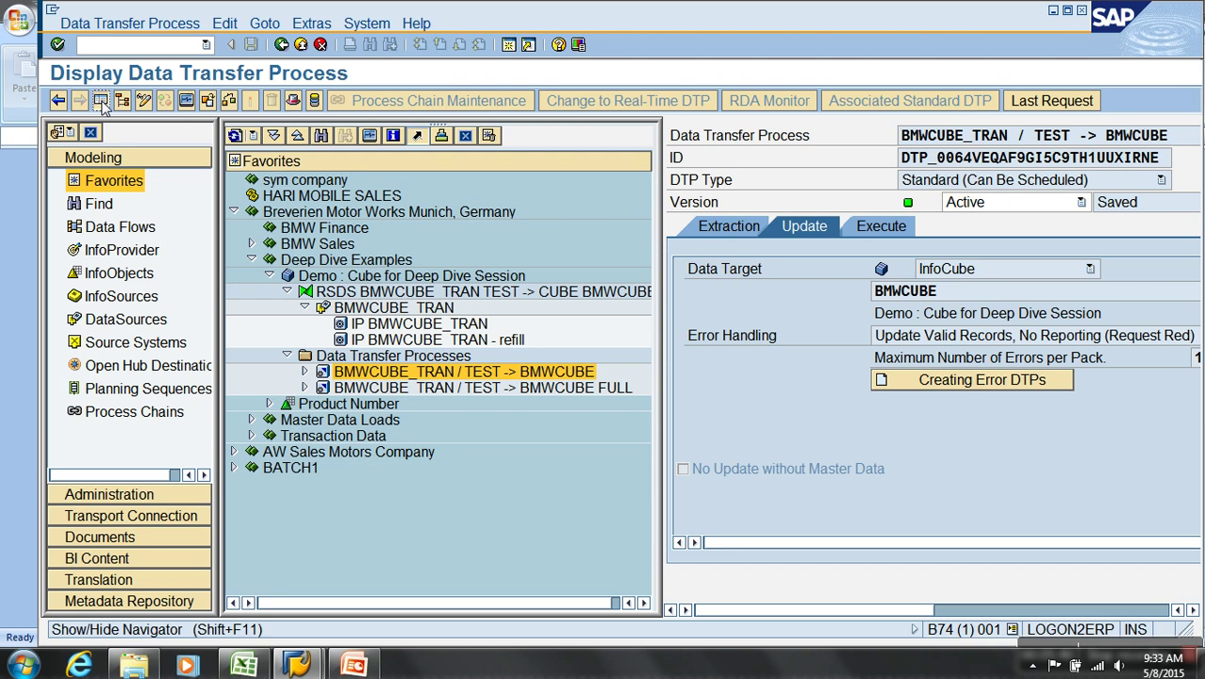
pyautogui.click(144, 100)
pyautogui.click(149, 228)
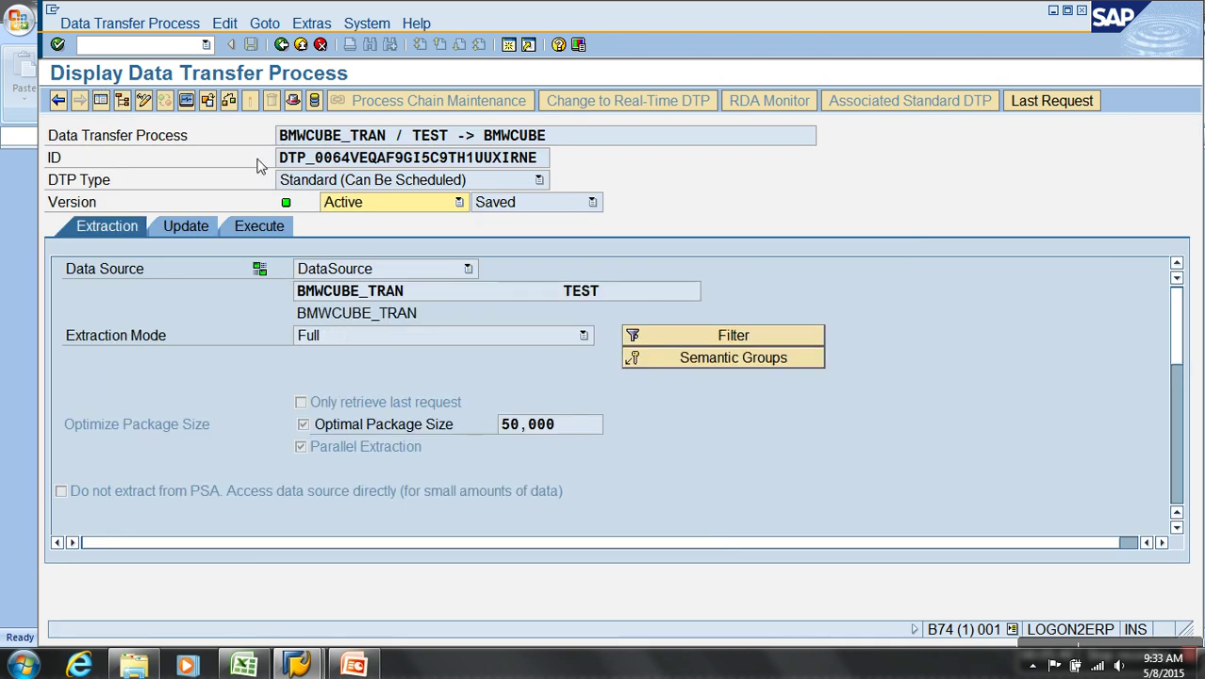
pyautogui.click(143, 100)
pyautogui.click(374, 337)
pyautogui.click(338, 364)
pyautogui.click(251, 101)
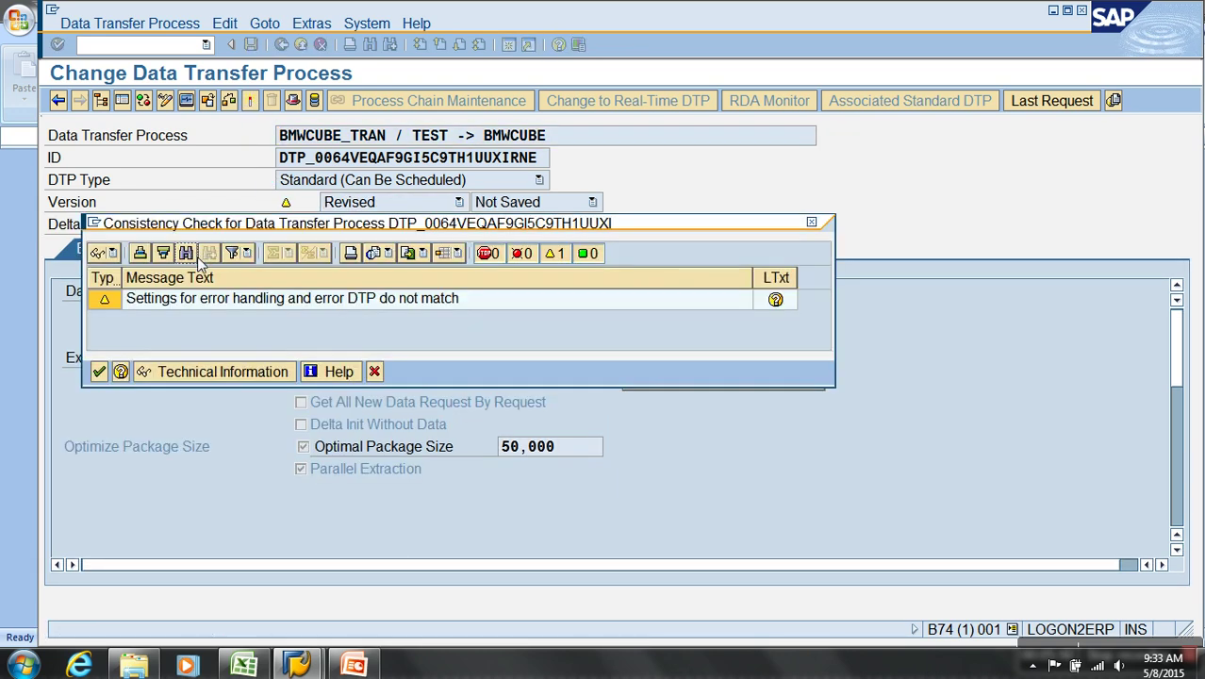
pyautogui.click(107, 367)
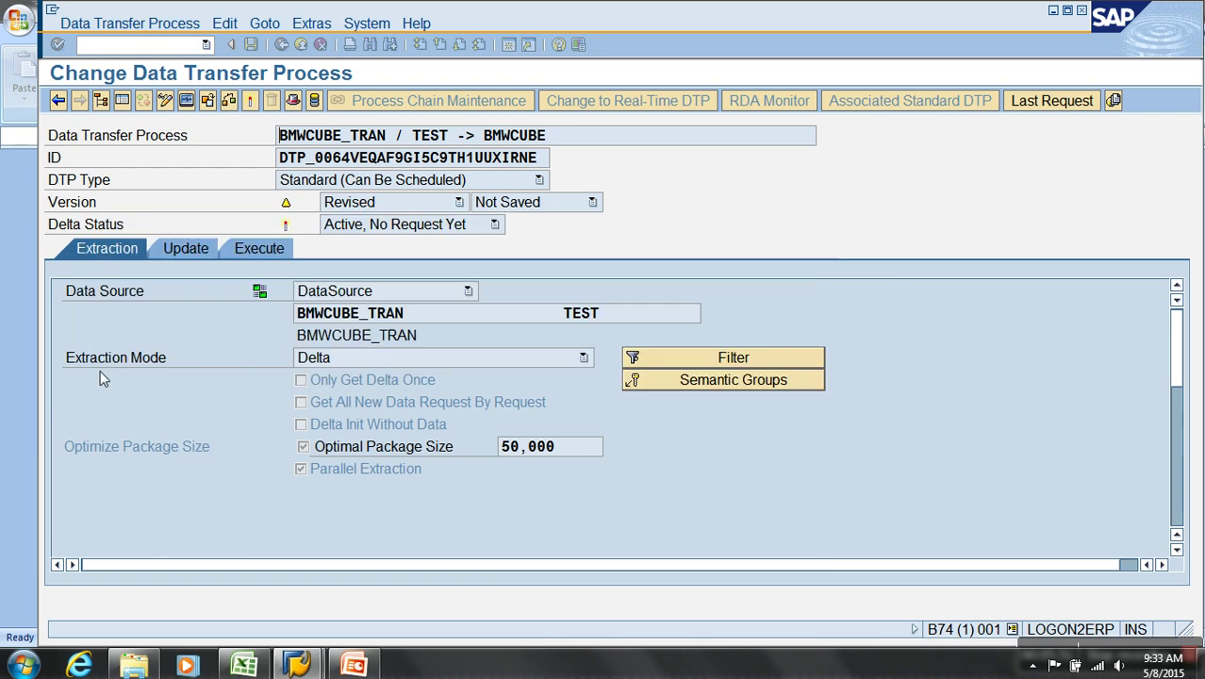
# Review the data transfer process's update settings, execute it, and refresh its request monitor until processing ends
pyautogui.click(182, 256)
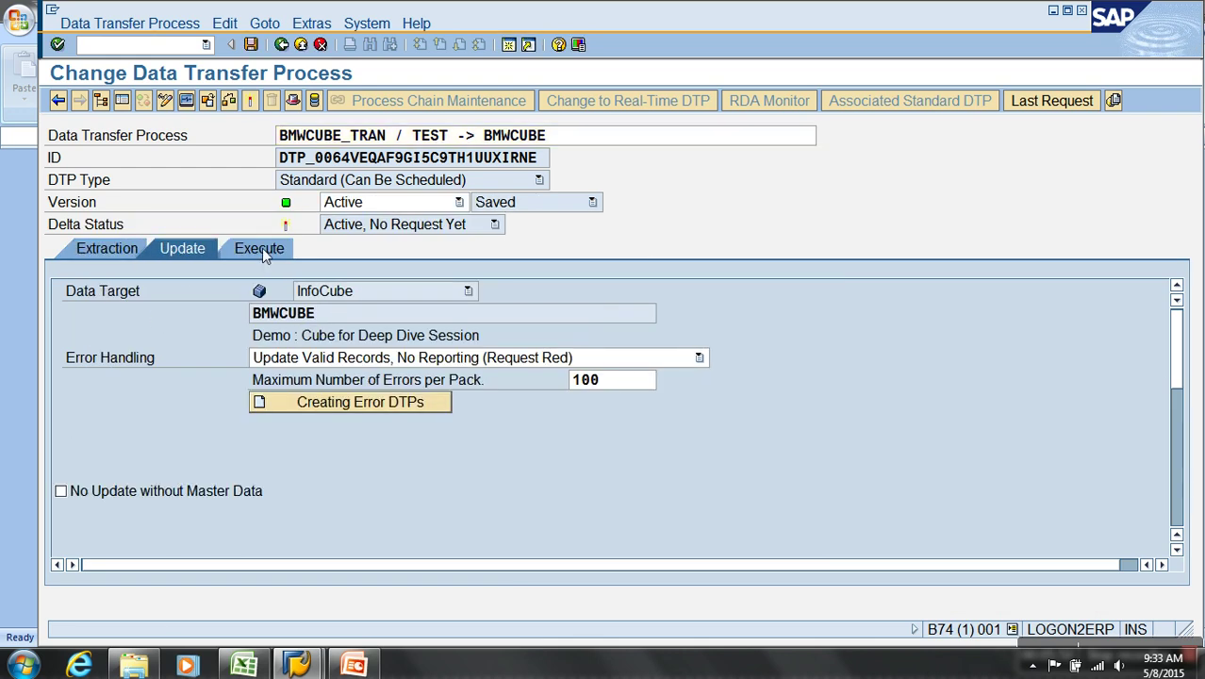
pyautogui.click(261, 248)
pyautogui.click(635, 447)
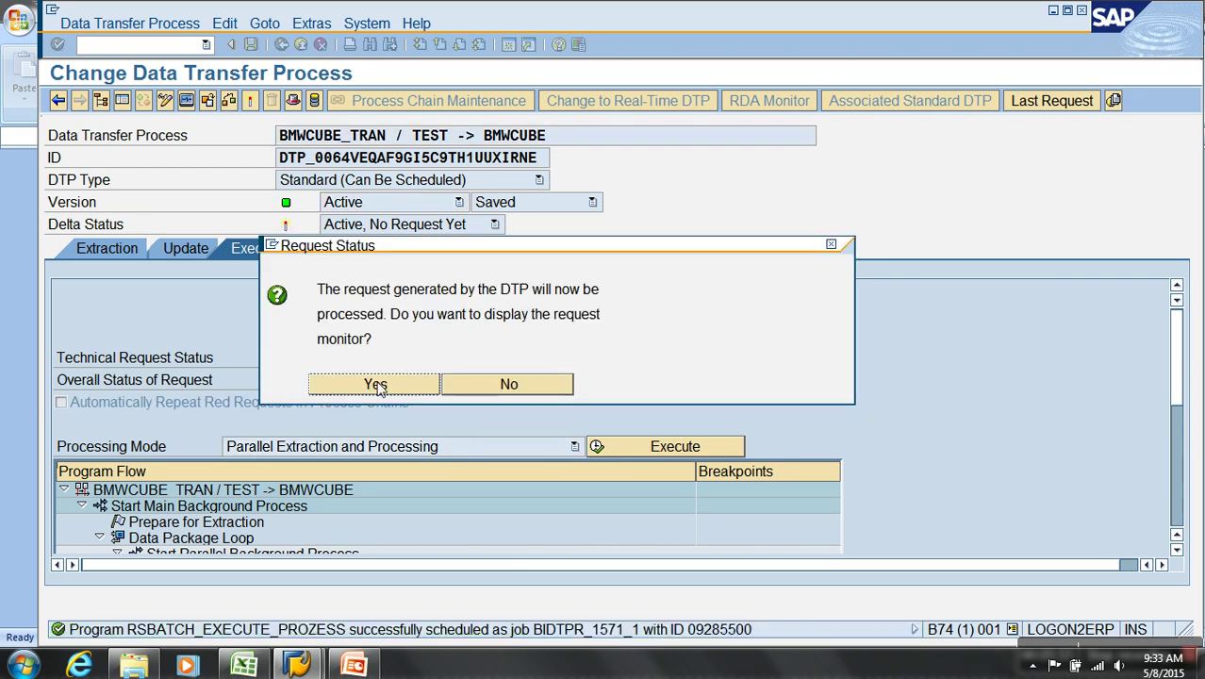
pyautogui.click(375, 384)
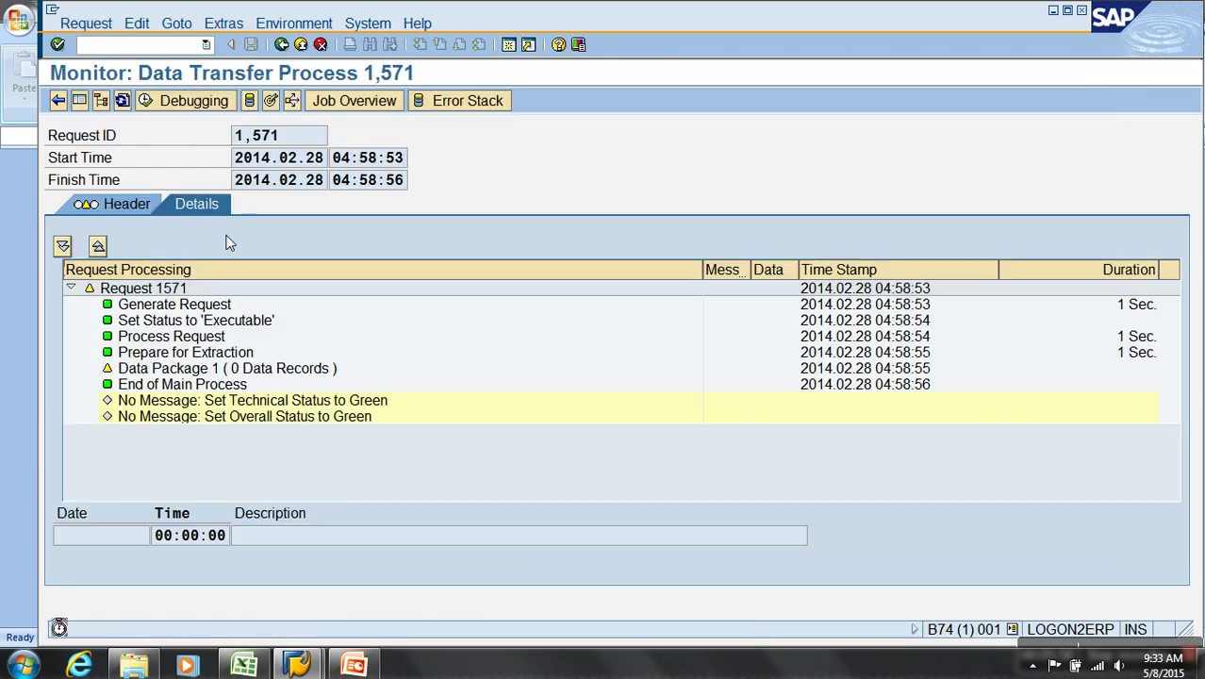
pyautogui.click(124, 102)
pyautogui.click(124, 107)
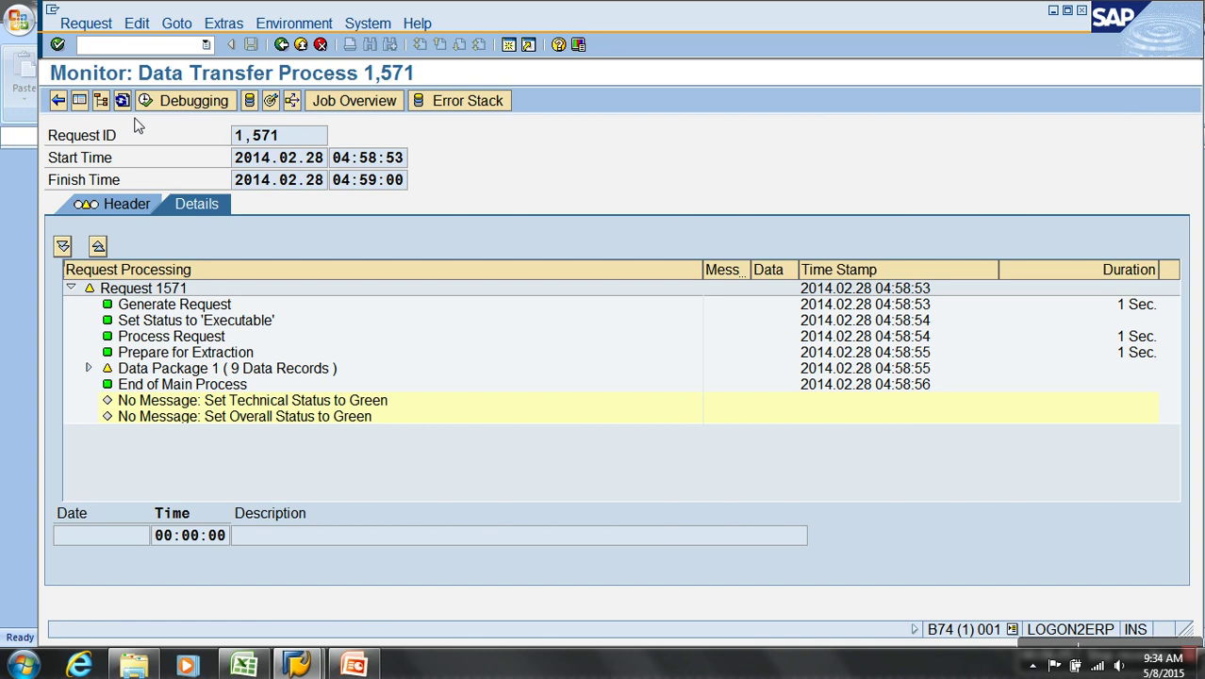
pyautogui.click(124, 101)
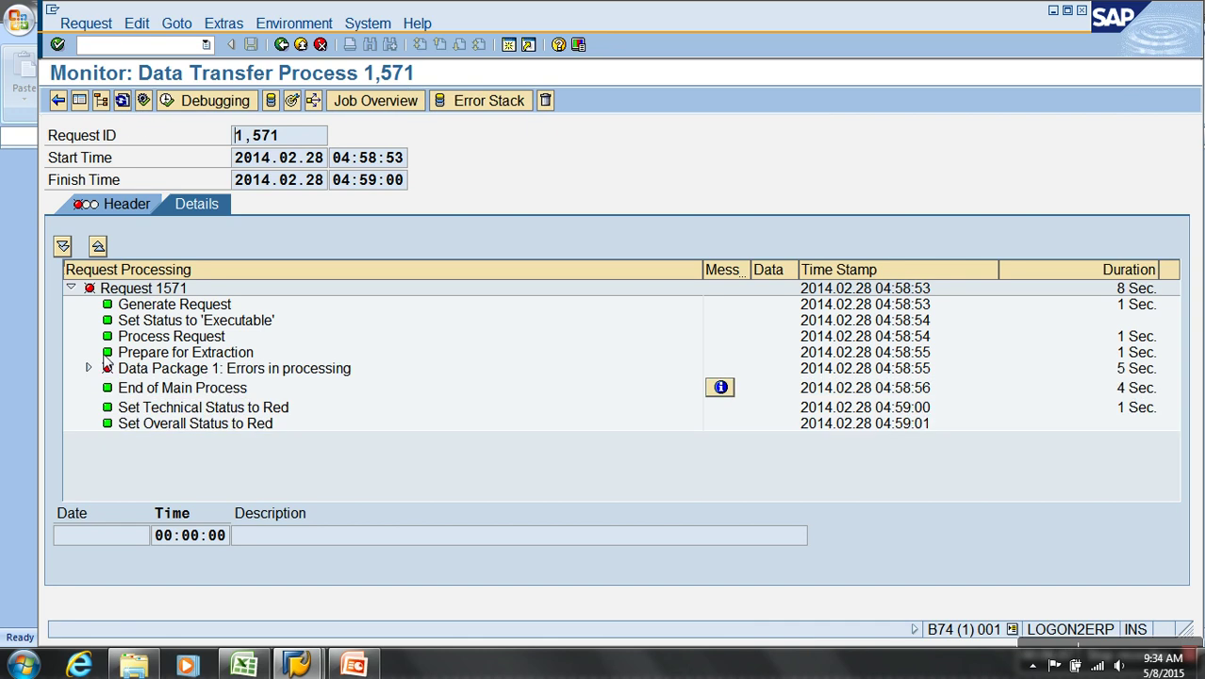
# Expand Data Package 1 and read the error handler messages for its update to InfoCube BMWCUBE
pyautogui.click(88, 368)
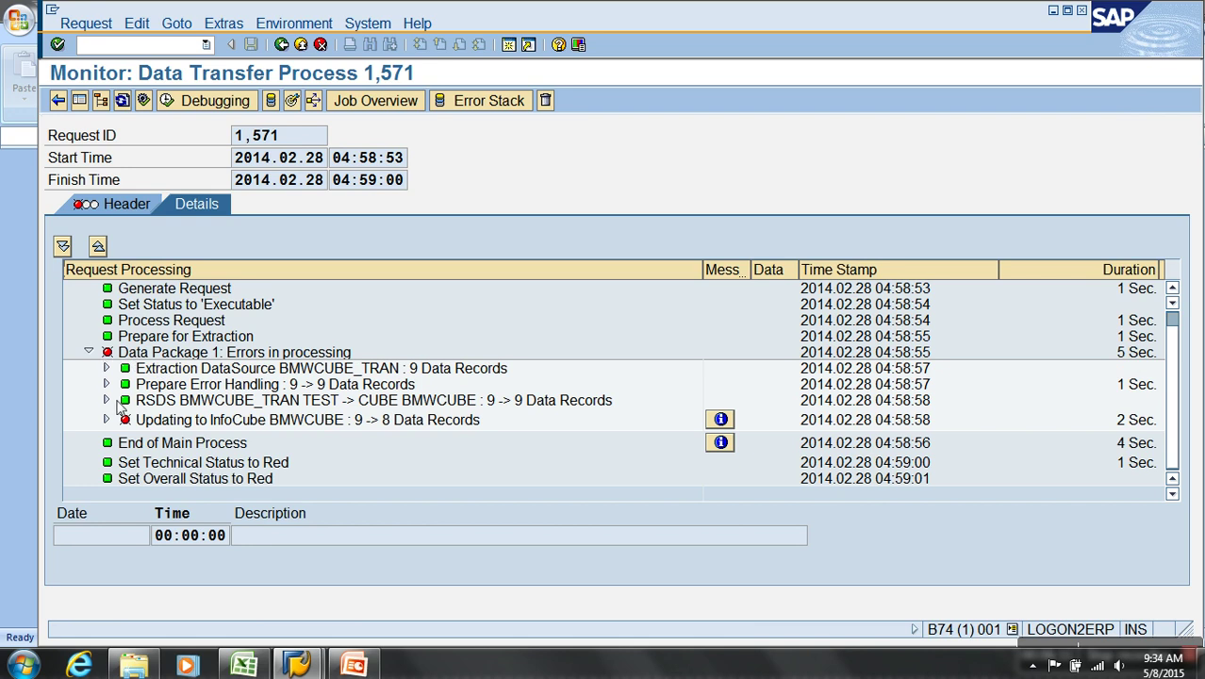
pyautogui.click(107, 419)
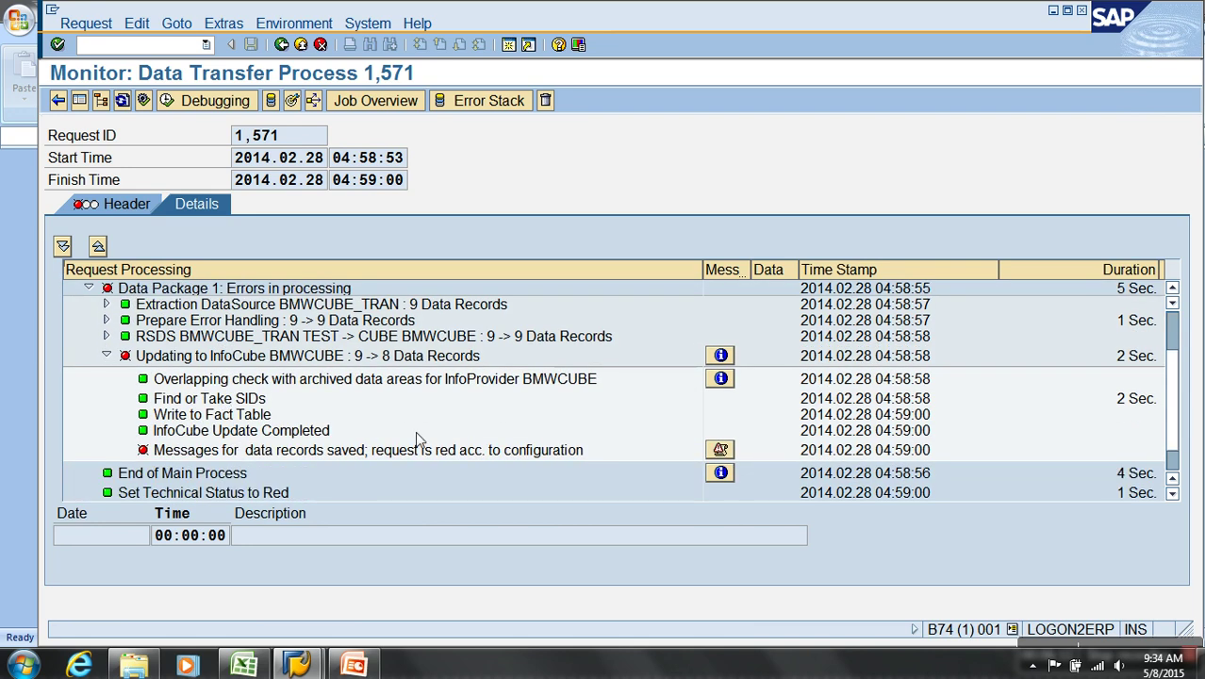
pyautogui.click(721, 450)
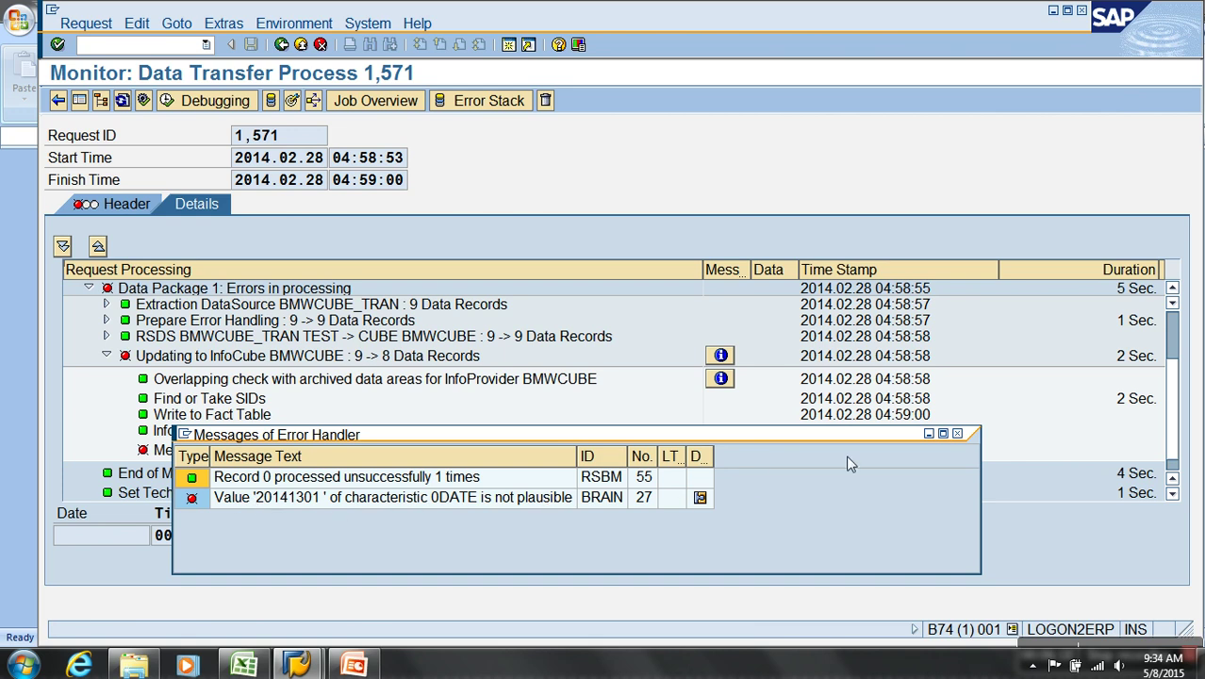
pyautogui.click(956, 434)
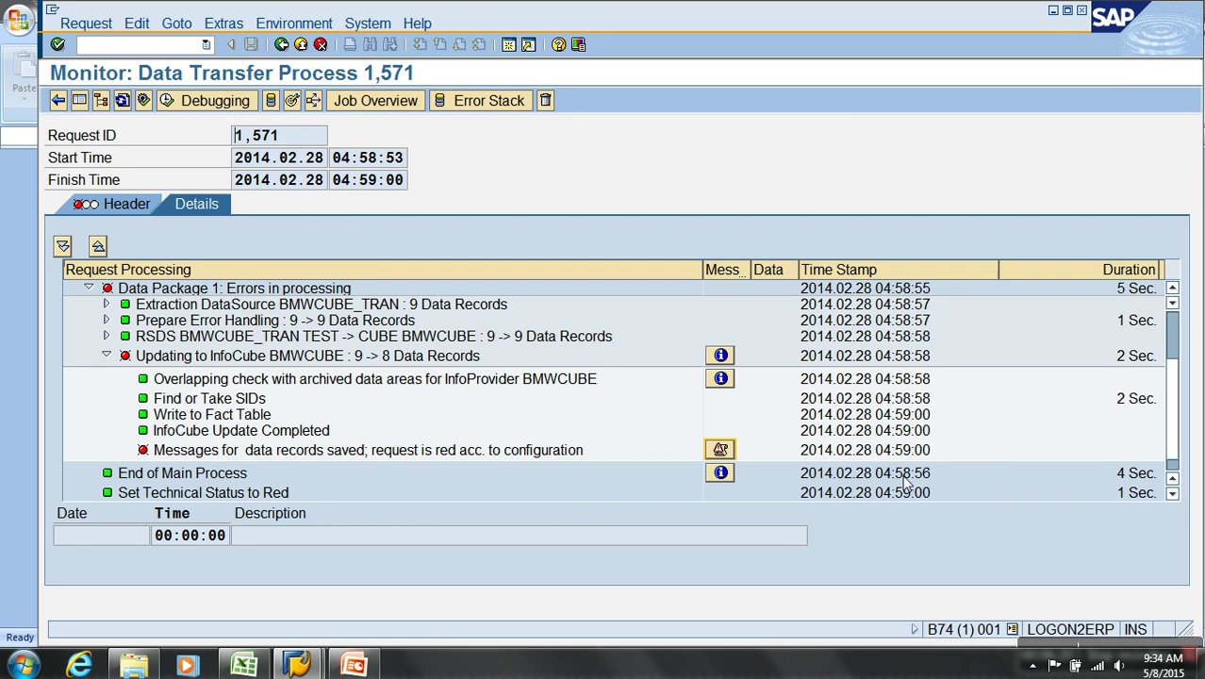
pyautogui.click(106, 356)
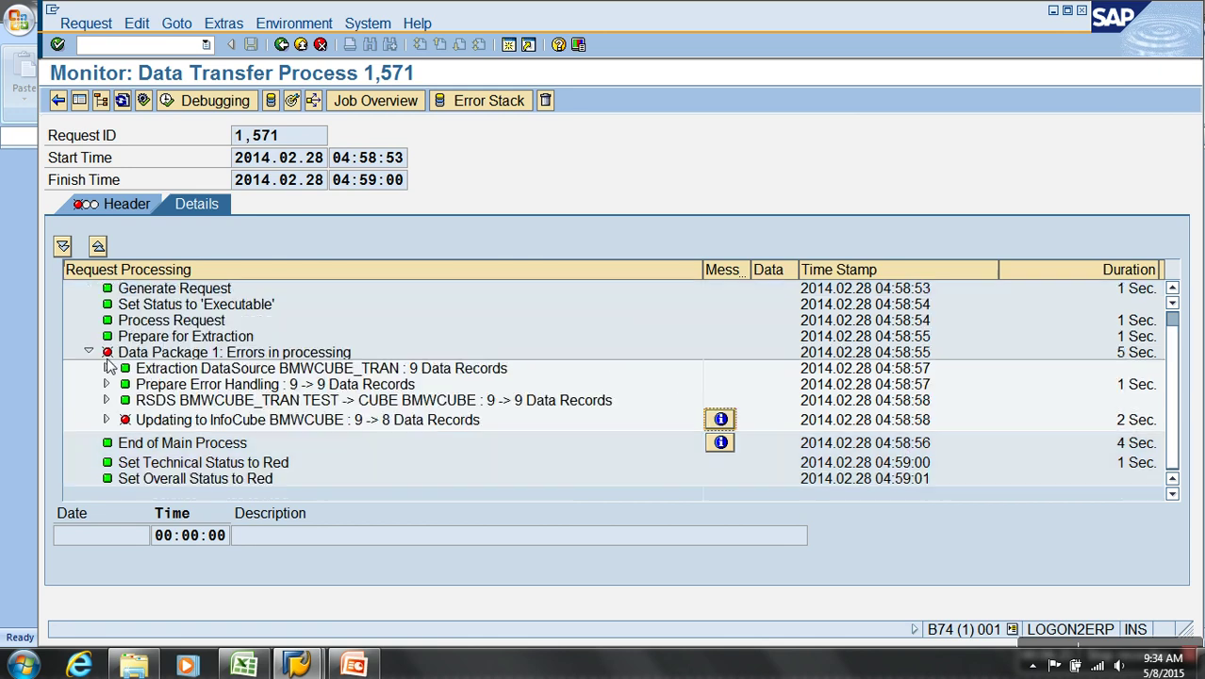
pyautogui.click(276, 429)
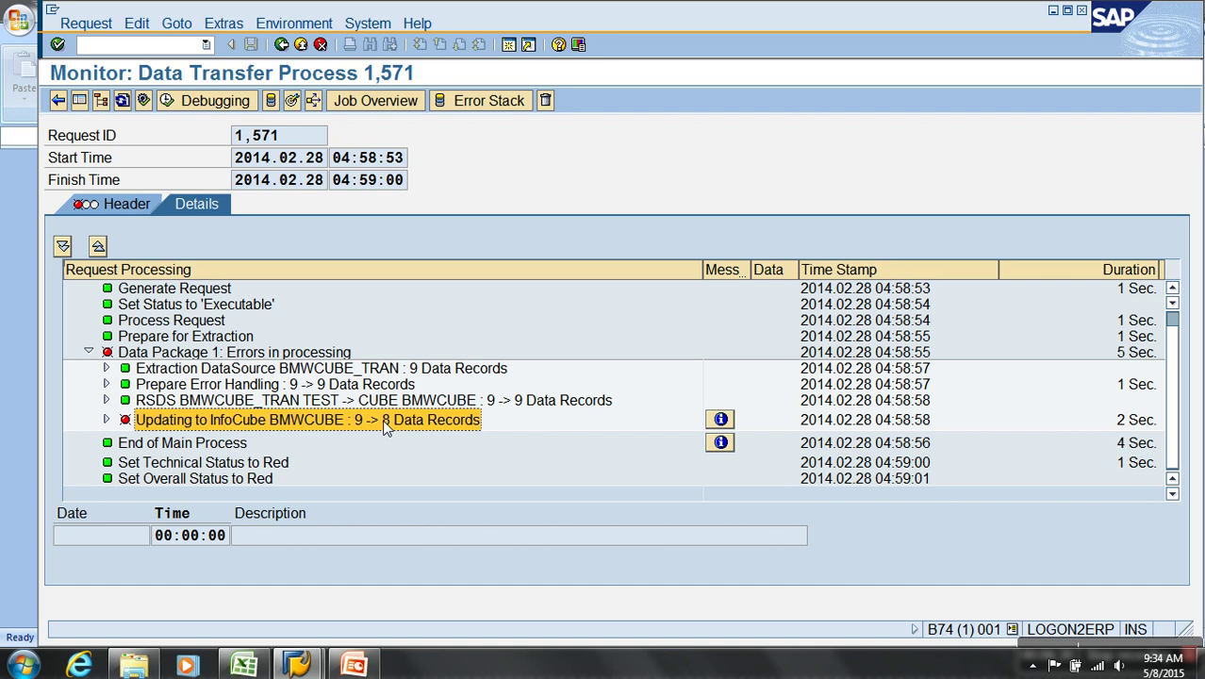
# Compare the transferred and added records of request 1571 in BMWCUBE's administration, and return to the modeling workbench
pyautogui.click(291, 101)
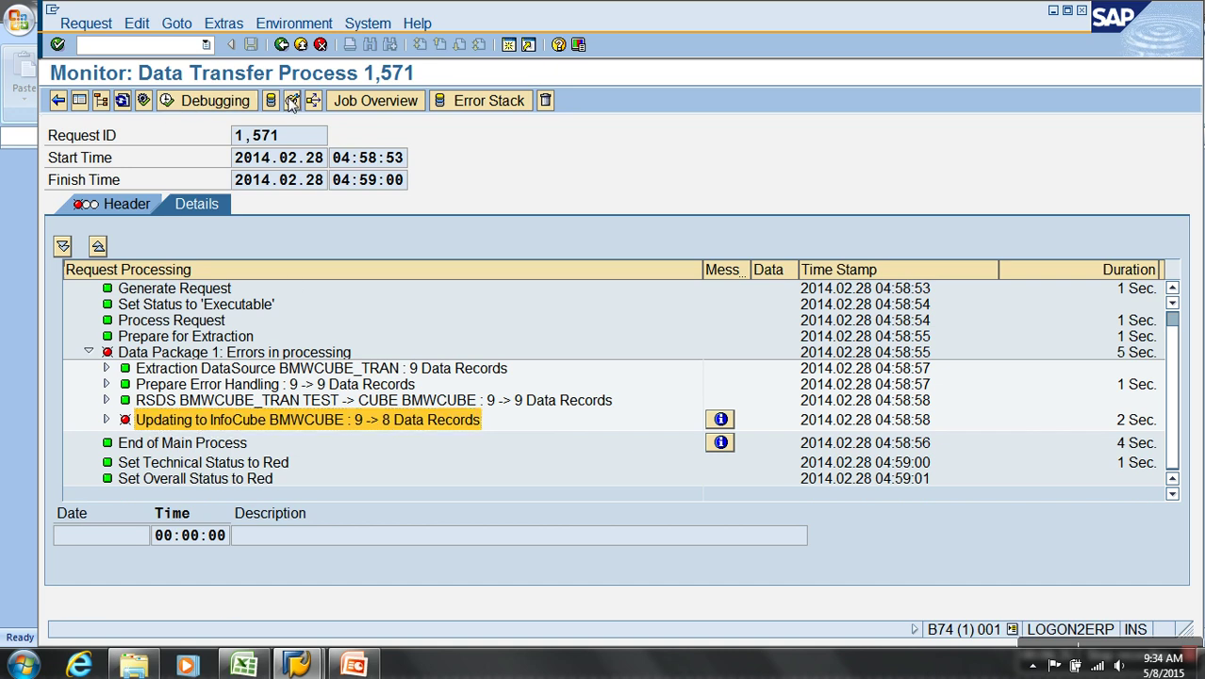
pyautogui.click(1155, 501)
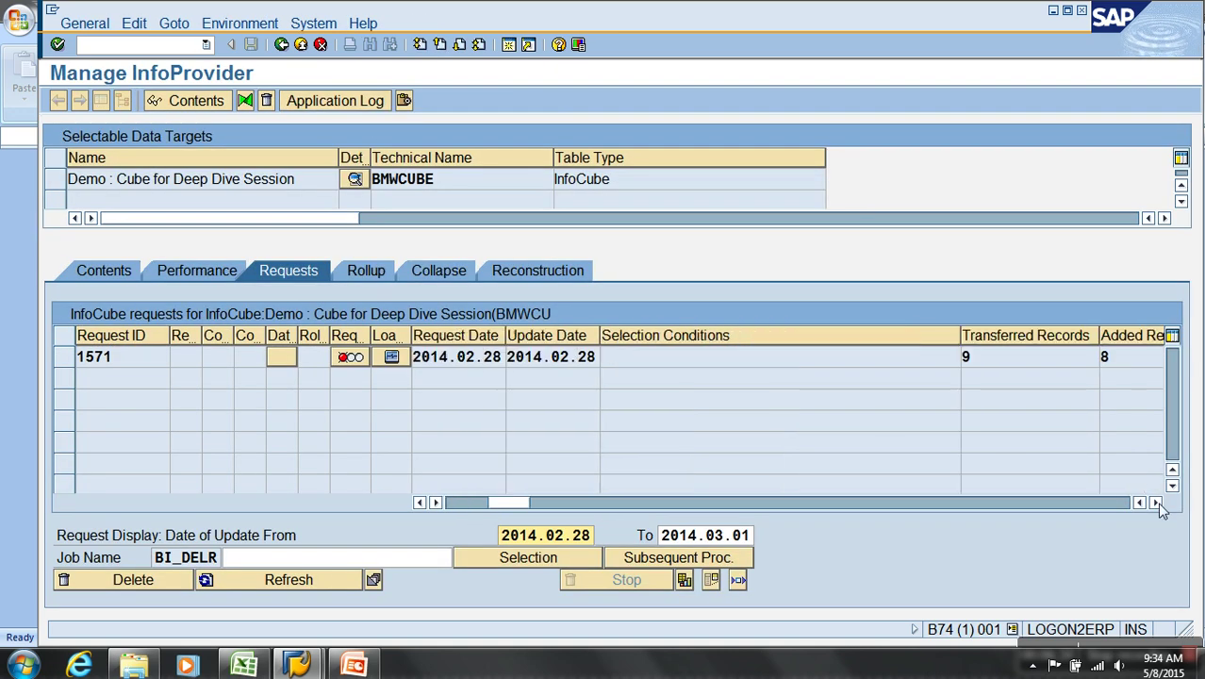
pyautogui.click(1155, 501)
pyautogui.click(1048, 357)
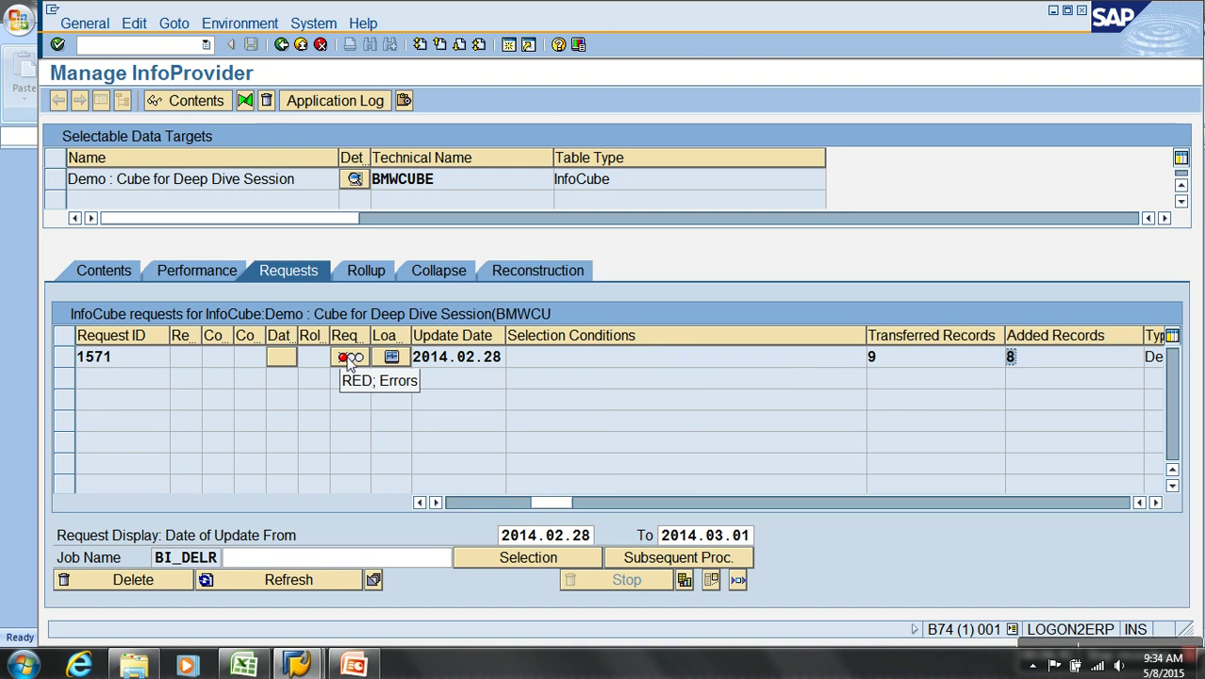
pyautogui.click(191, 363)
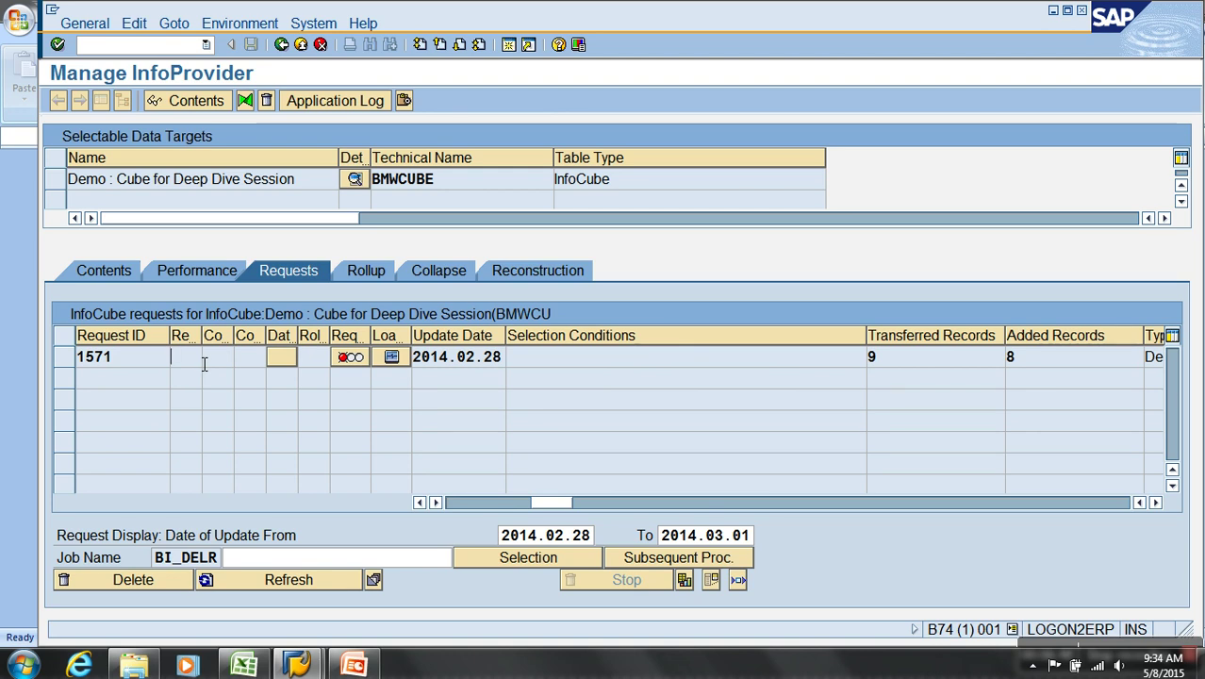
pyautogui.click(301, 45)
pyautogui.click(301, 45)
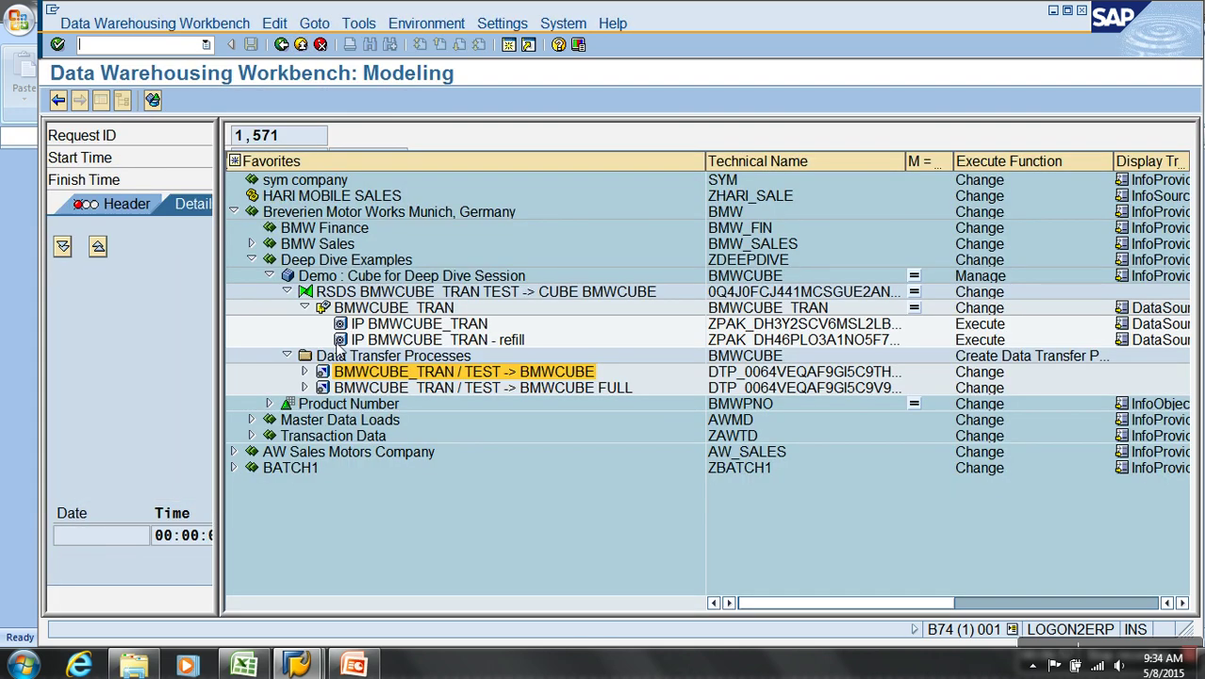
# Try to display the error stack records of request 1571 from BMWCUBE's request administration
pyautogui.rightClick(417, 278)
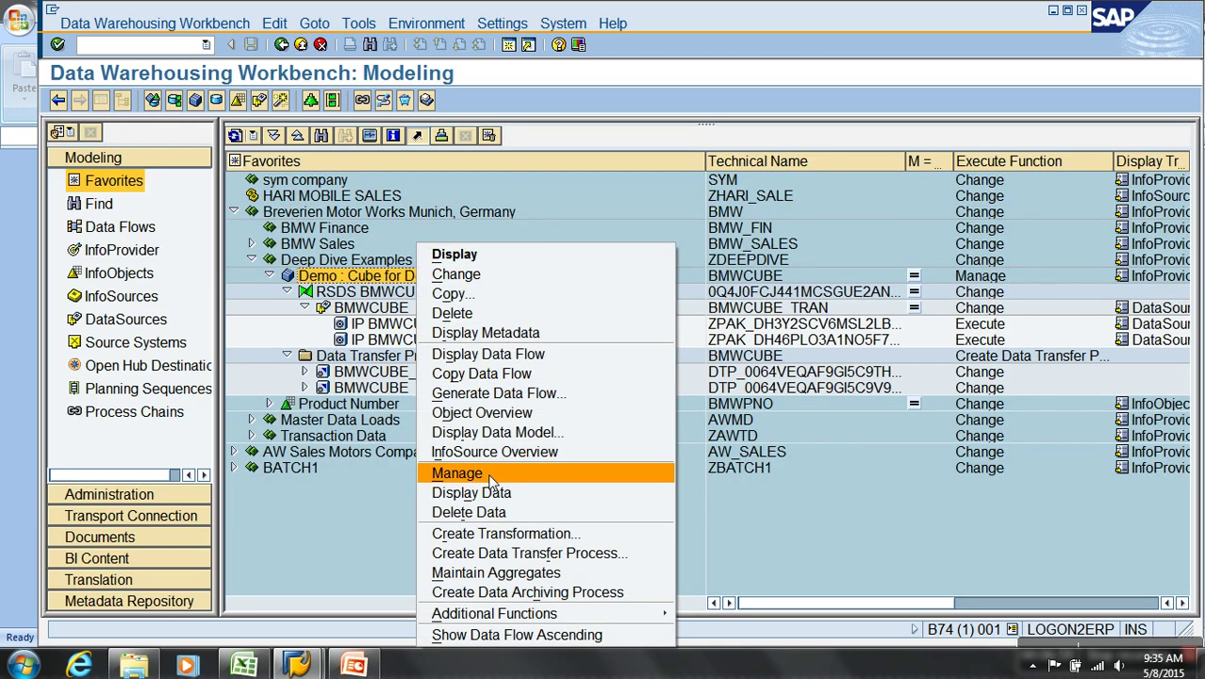
pyautogui.click(452, 469)
pyautogui.click(101, 102)
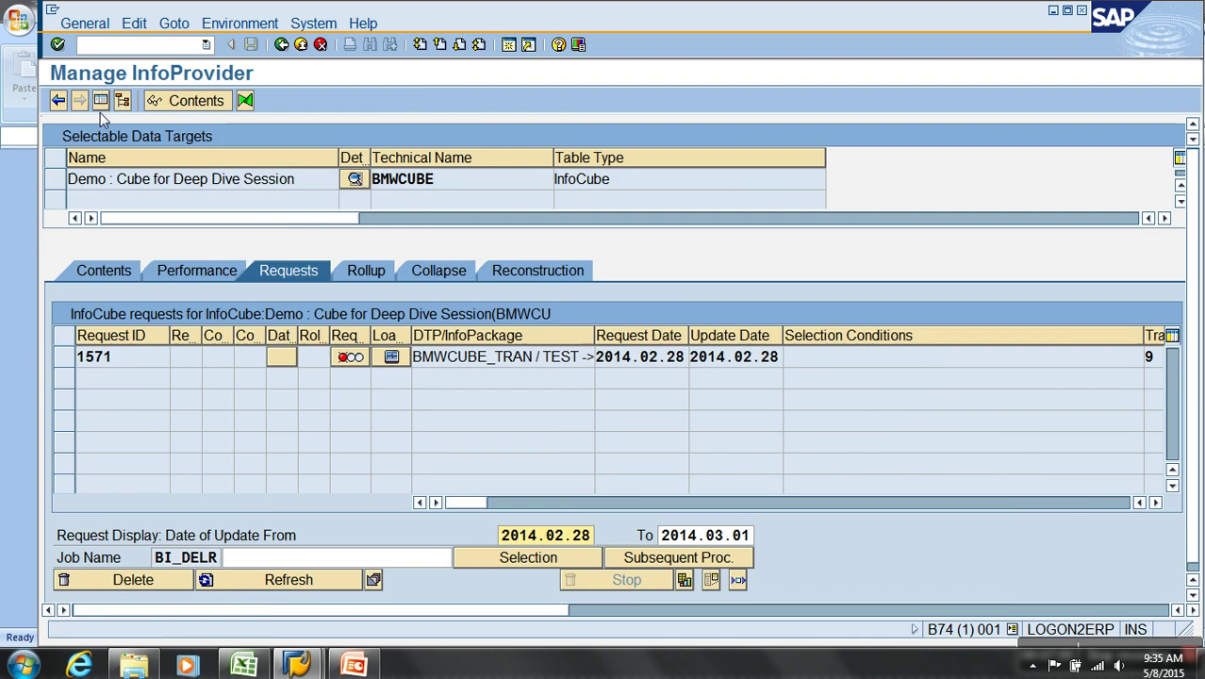
pyautogui.click(392, 358)
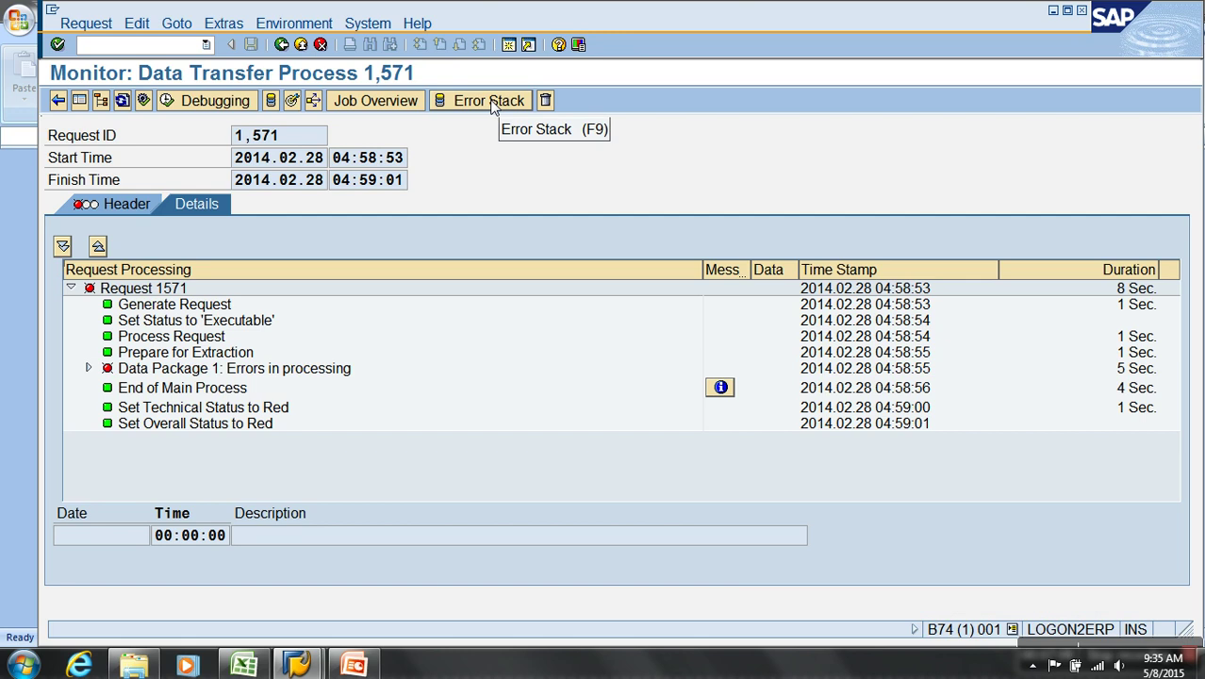
pyautogui.click(489, 103)
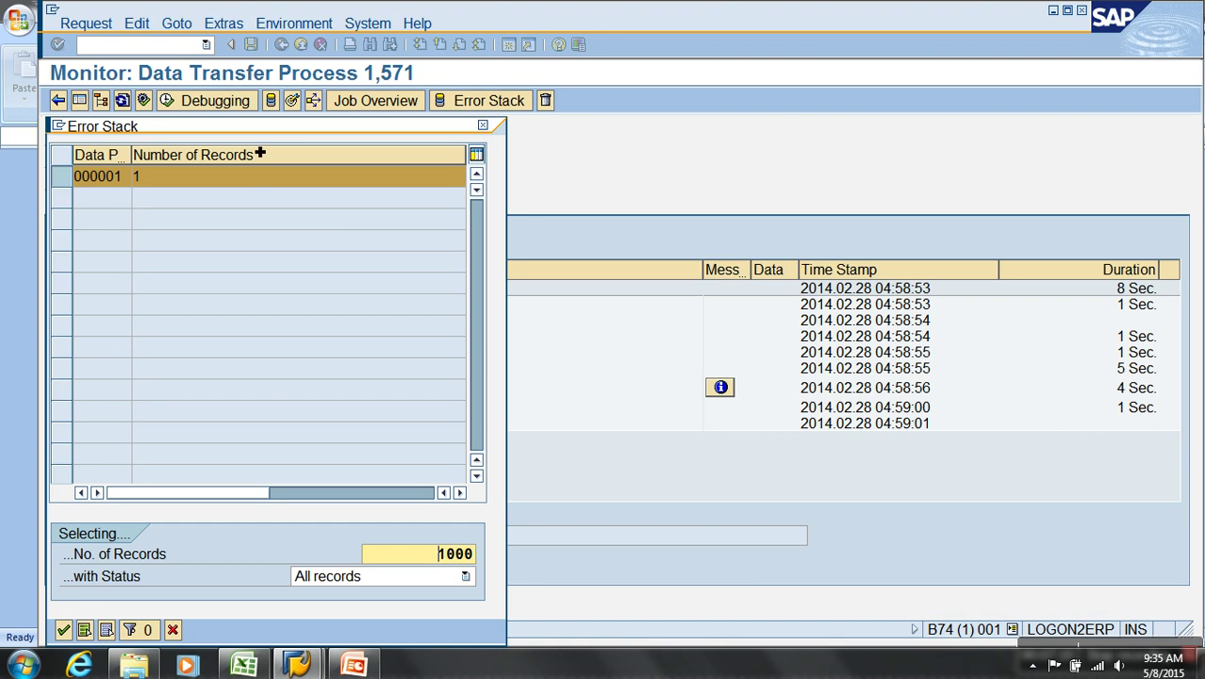
pyautogui.moveTo(263, 131); pyautogui.dragTo(407, 92)
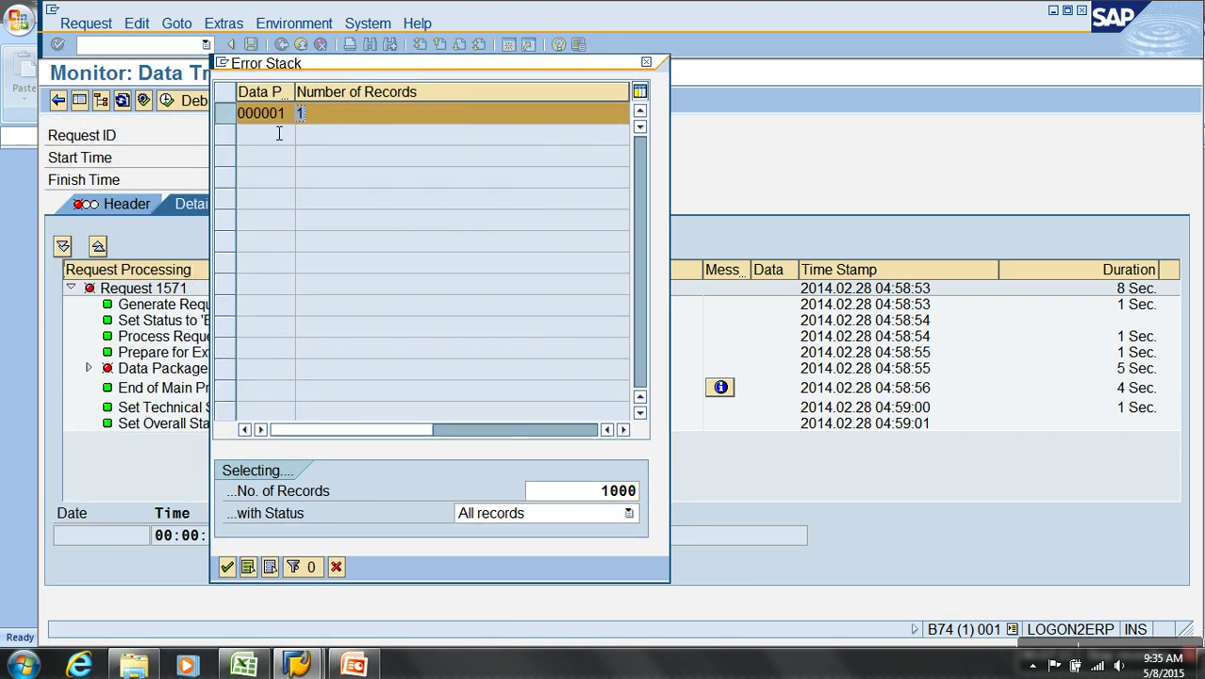
pyautogui.click(227, 567)
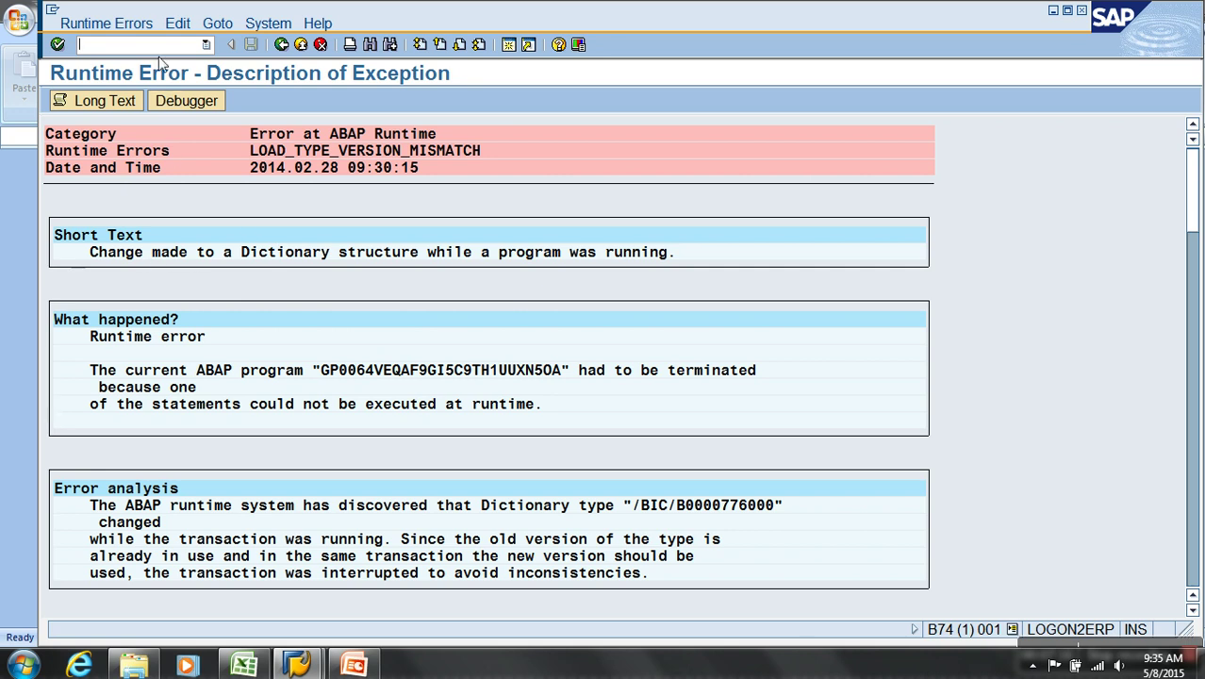
# Restart the modeling workbench with /nrsa1 and open the request administration for Demo : Cube for Deep Dive Session under Deep Dive Examples
pyautogui.write('/nrsa1')
pyautogui.press('Return')
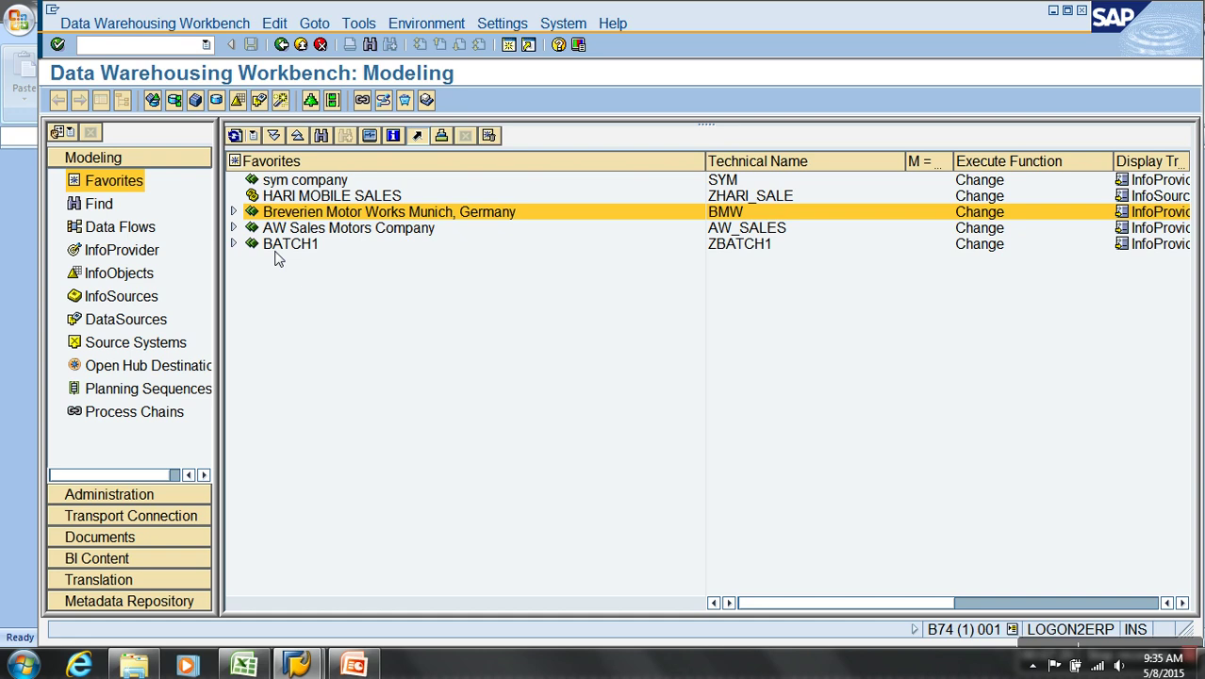
pyautogui.click(233, 212)
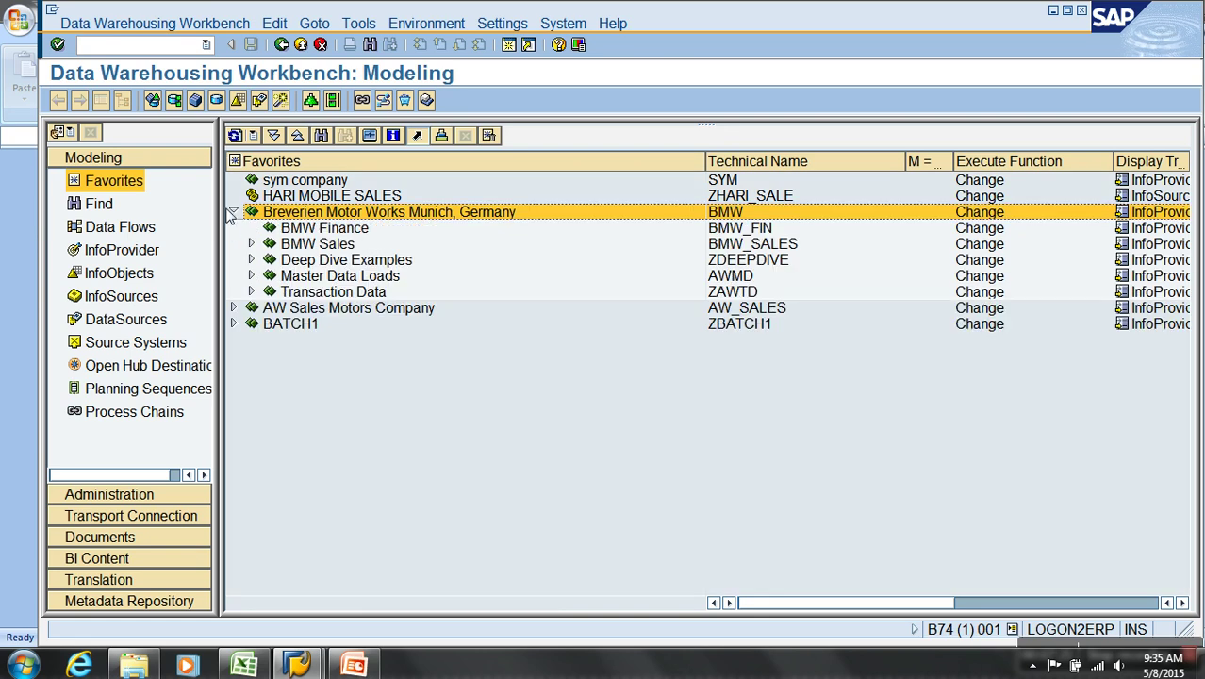
pyautogui.click(251, 260)
pyautogui.click(351, 275)
pyautogui.rightClick(361, 275)
pyautogui.click(439, 475)
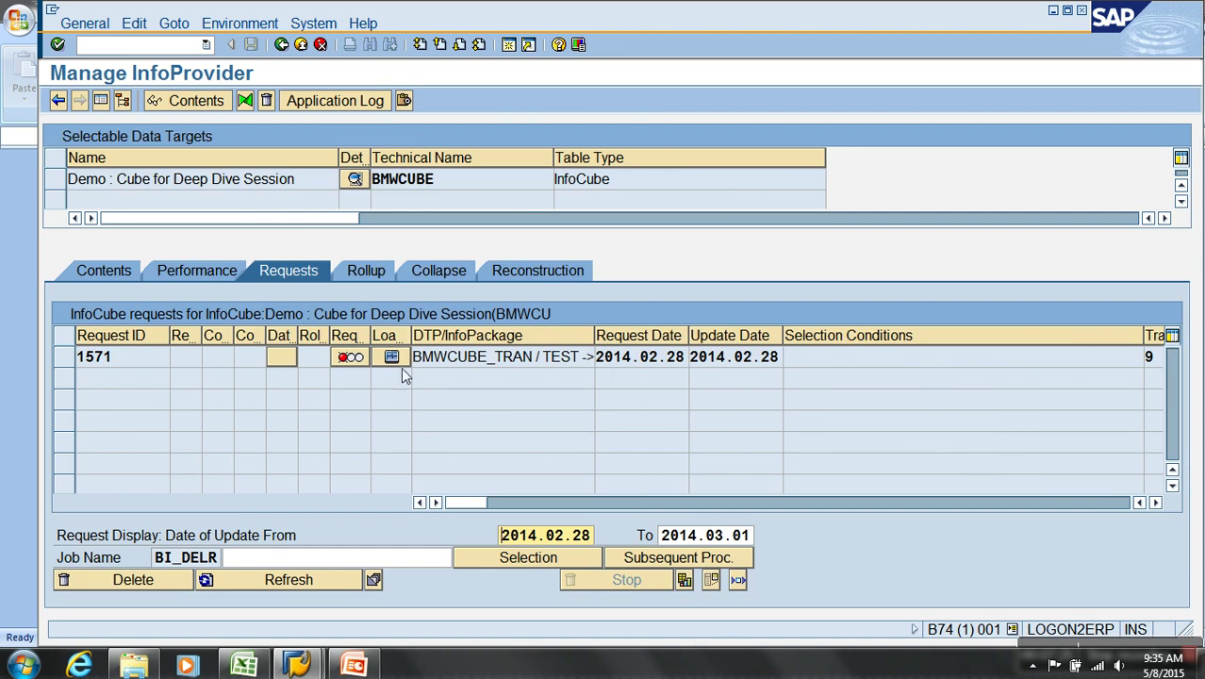
# Display the error stack records from request 1571's monitor and select the record with changed date 2014.13.01
pyautogui.click(351, 356)
pyautogui.click(117, 323)
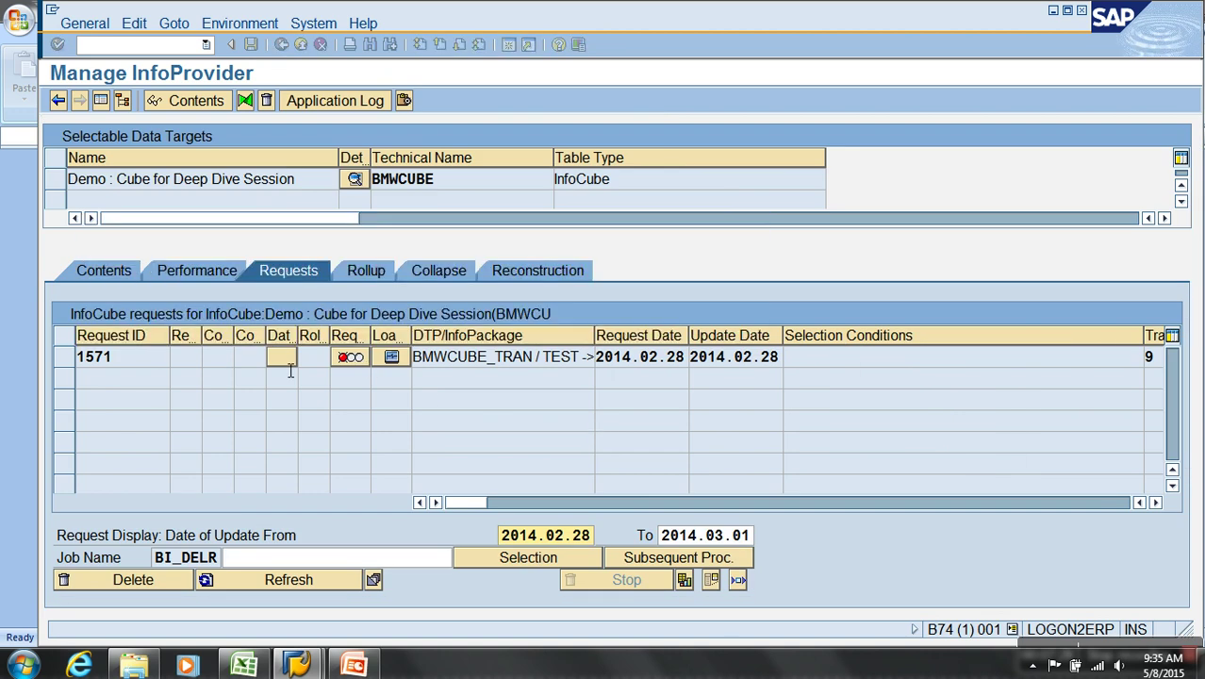
pyautogui.click(391, 358)
pyautogui.click(481, 101)
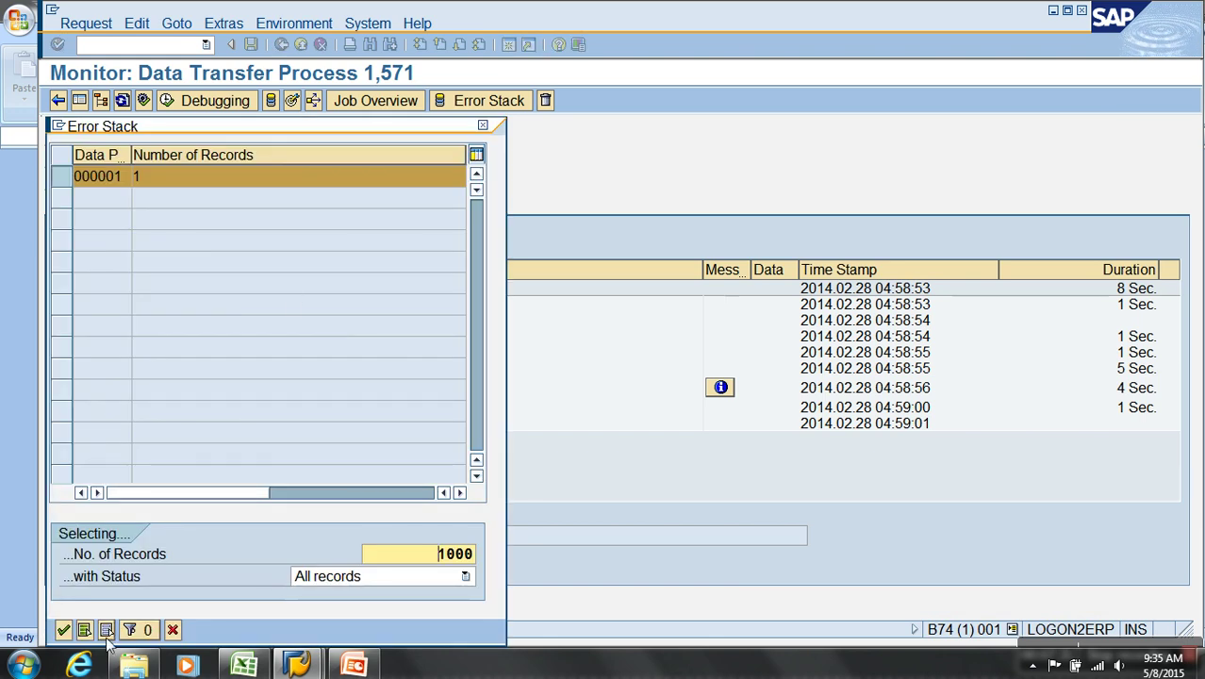
pyautogui.press('Return')
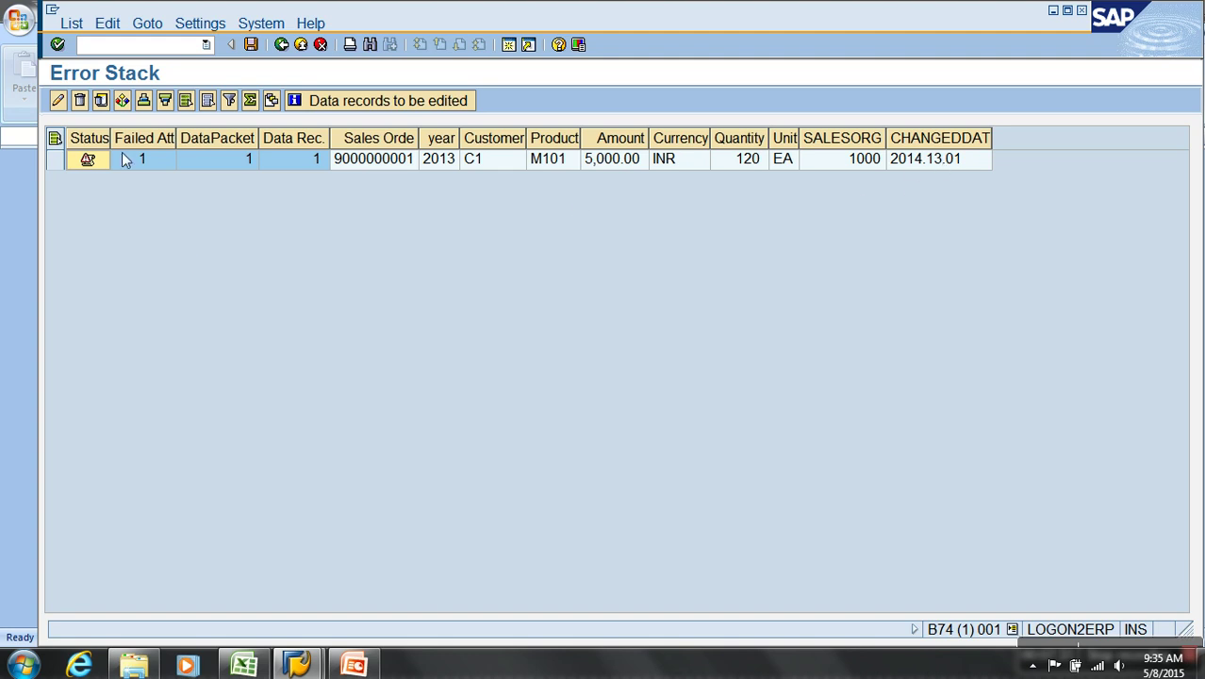
pyautogui.click(66, 161)
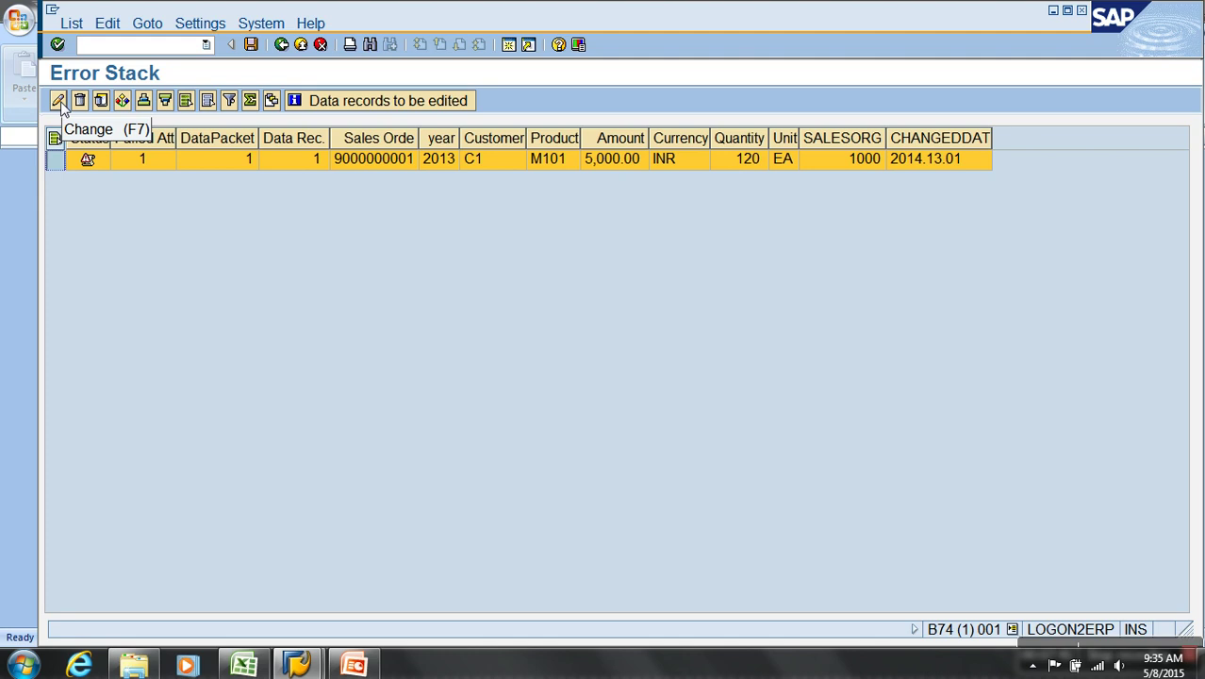
# Set the erroneous record's CHANGEDDATE to 2014.12.01, save the error stack, and return to the modeling workbench
pyautogui.click(58, 102)
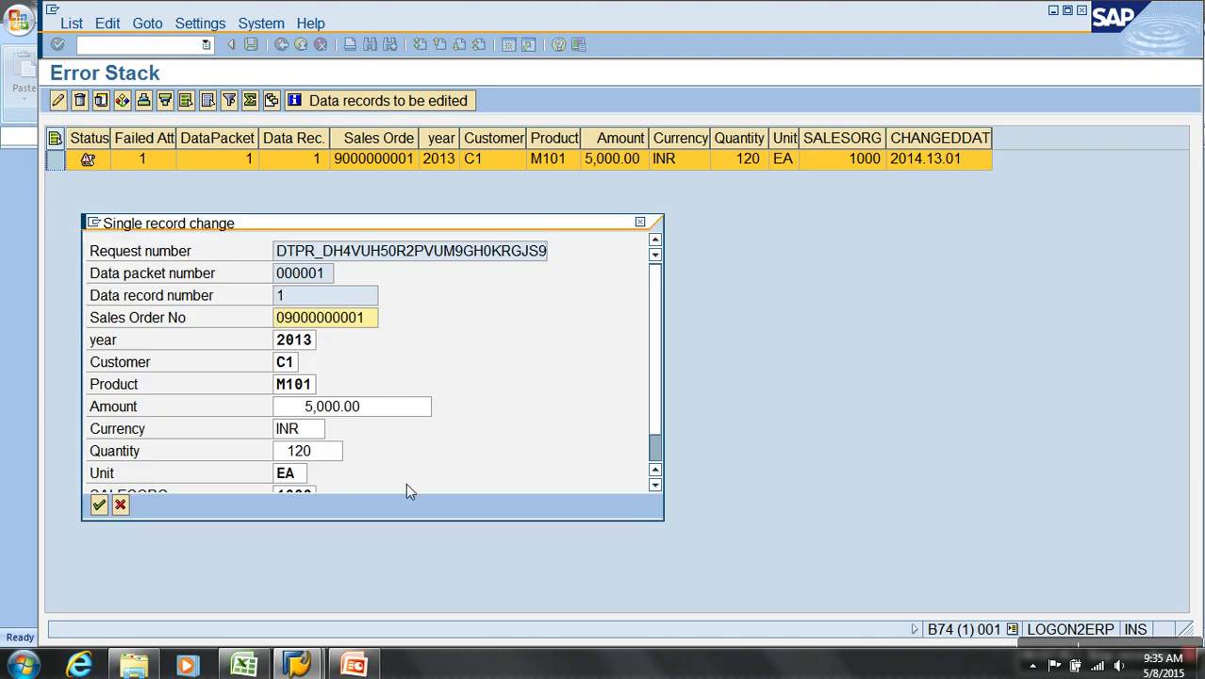
pyautogui.scroll(-1, 655, 464)
pyautogui.click(330, 482)
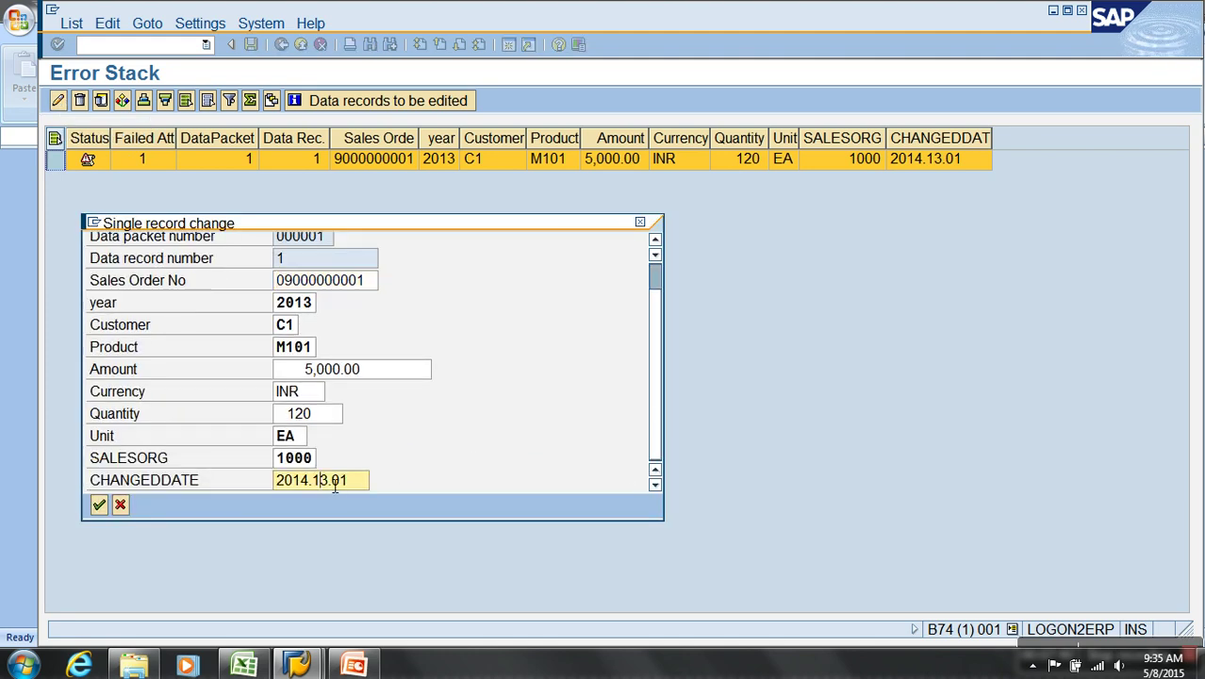
pyautogui.press('Delete')
pyautogui.write('2')
pyautogui.click(99, 505)
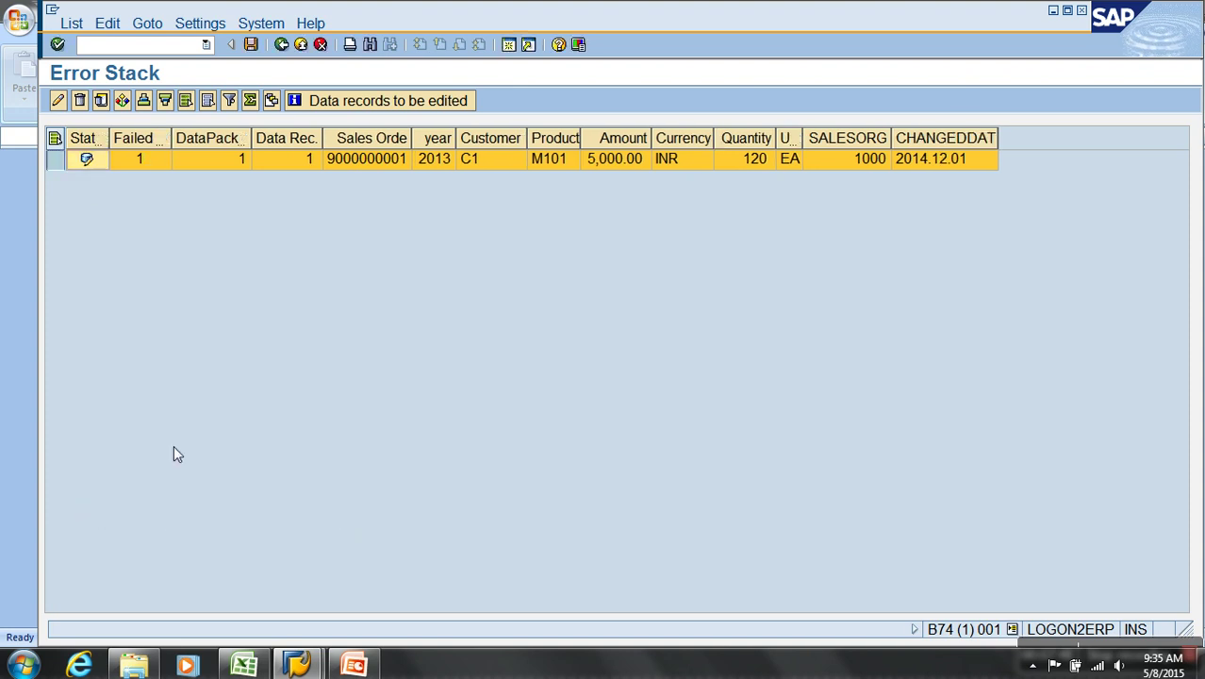
pyautogui.click(251, 45)
pyautogui.click(301, 45)
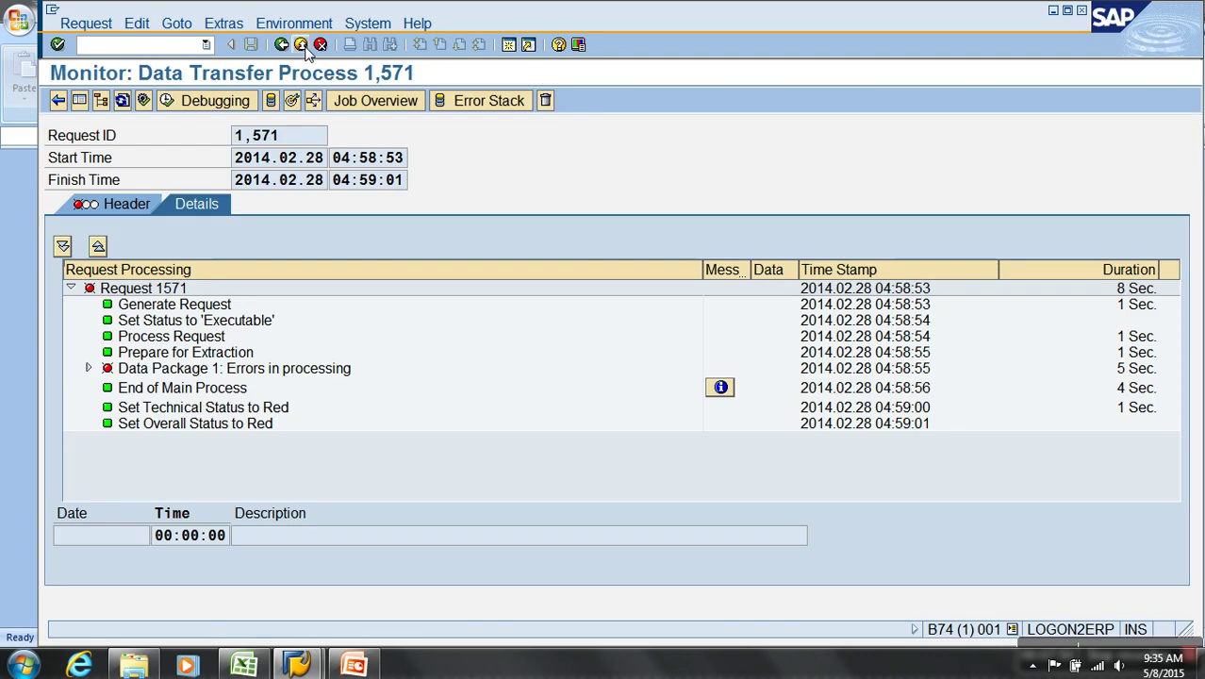
pyautogui.click(304, 46)
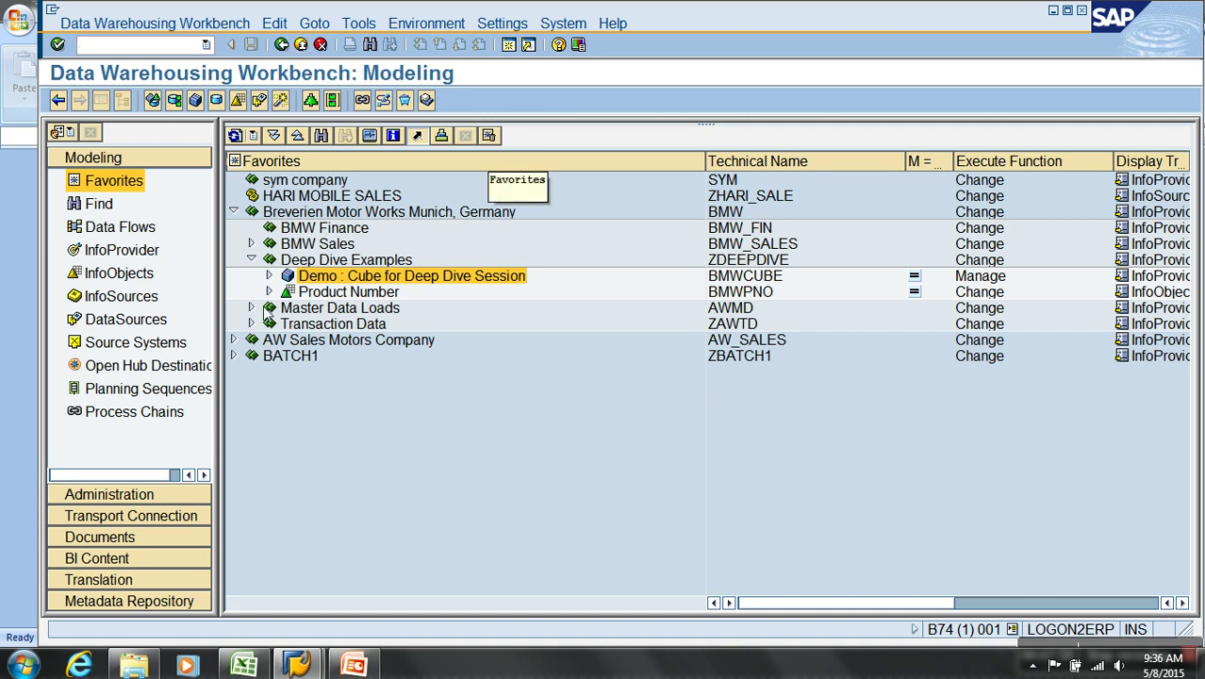
# Create an error DTP from the update settings of BMWCUBE_TRAN / TEST -> BMWCUBE and leave the data transfer process
pyautogui.click(269, 275)
pyautogui.click(286, 307)
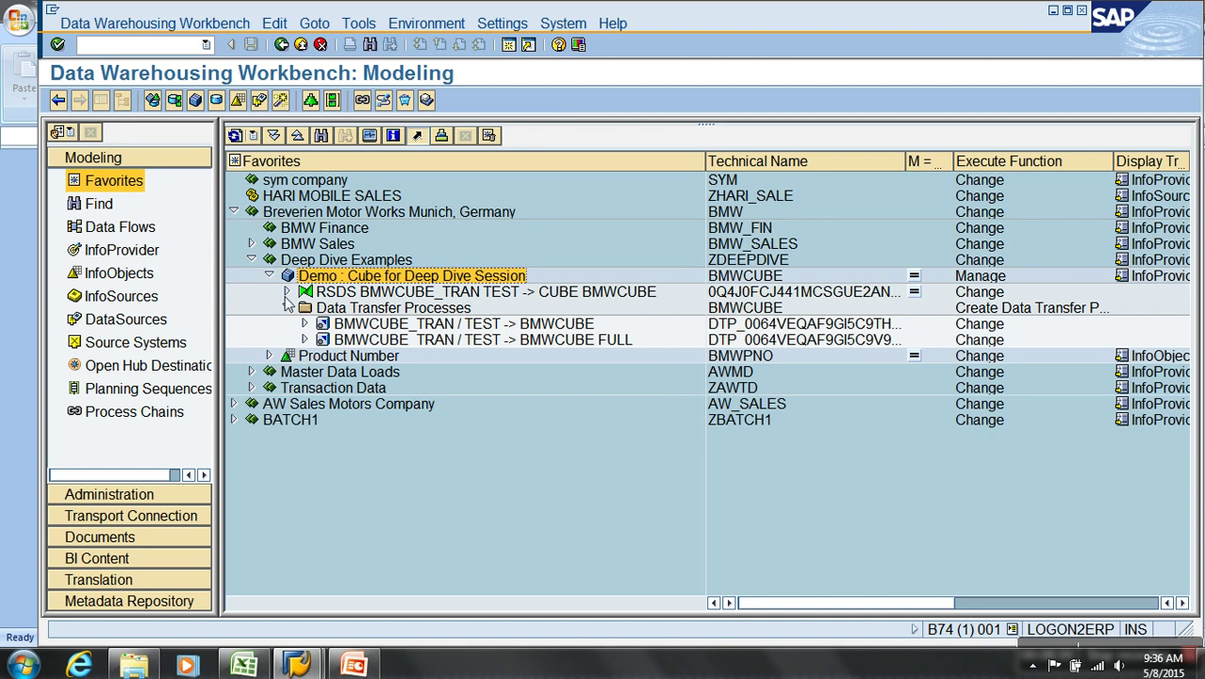
pyautogui.doubleClick(469, 324)
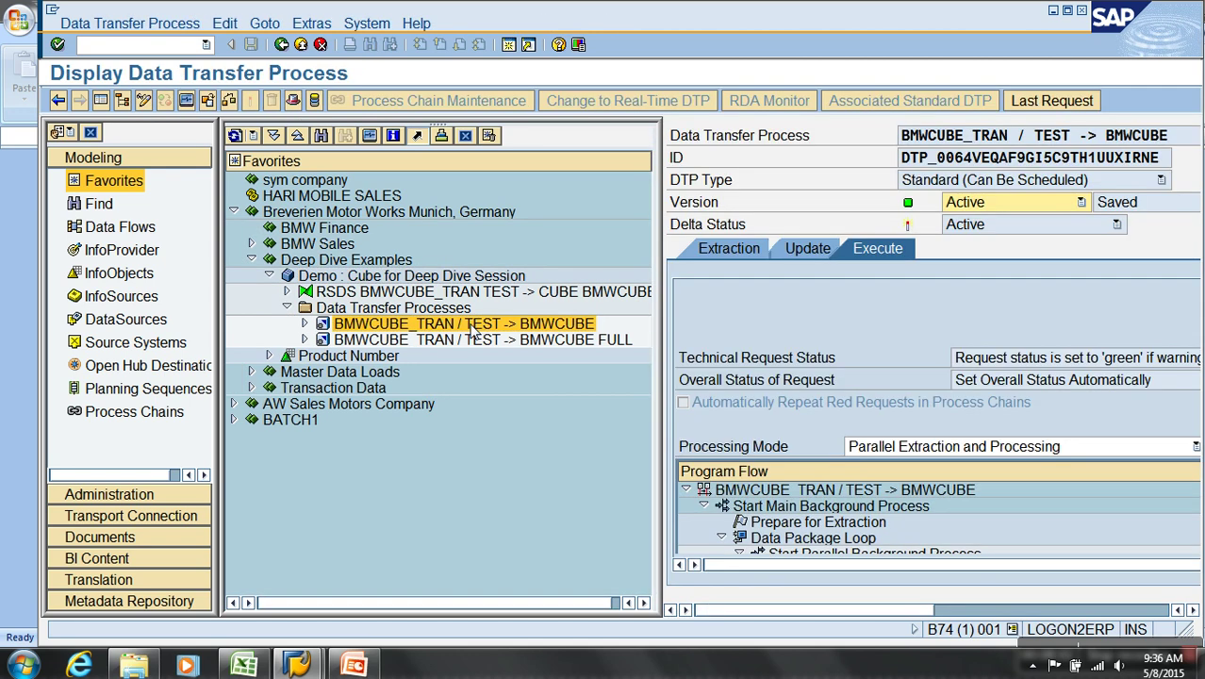
pyautogui.click(121, 100)
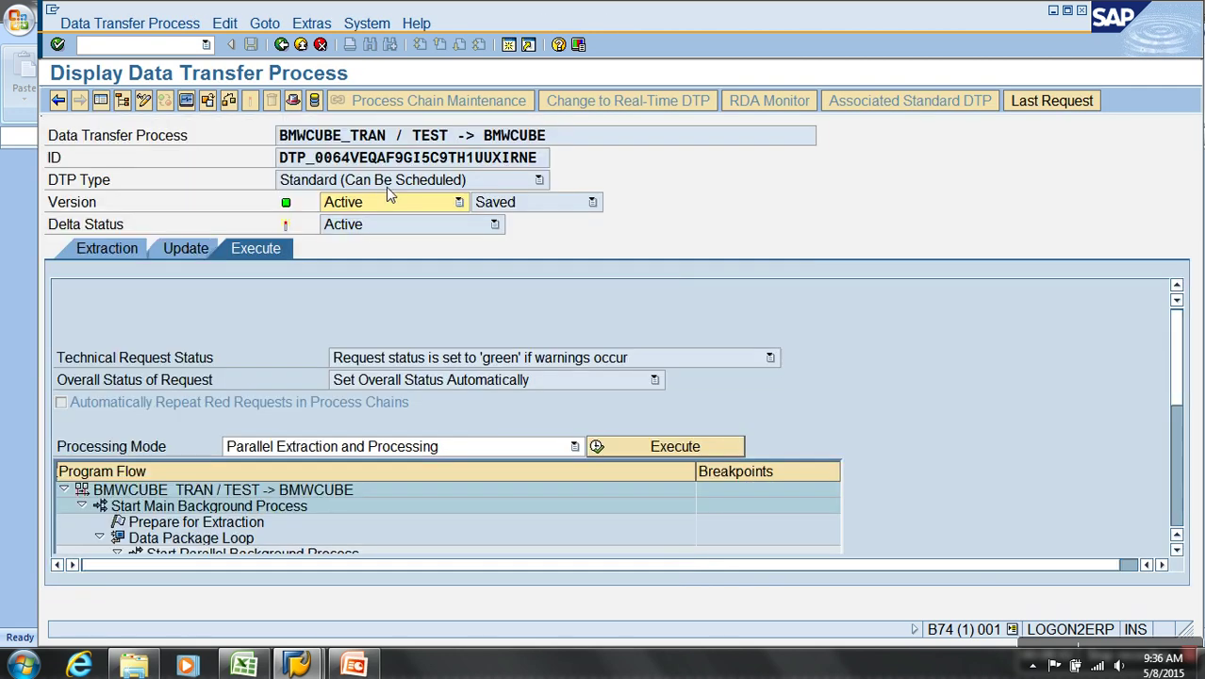
pyautogui.click(175, 253)
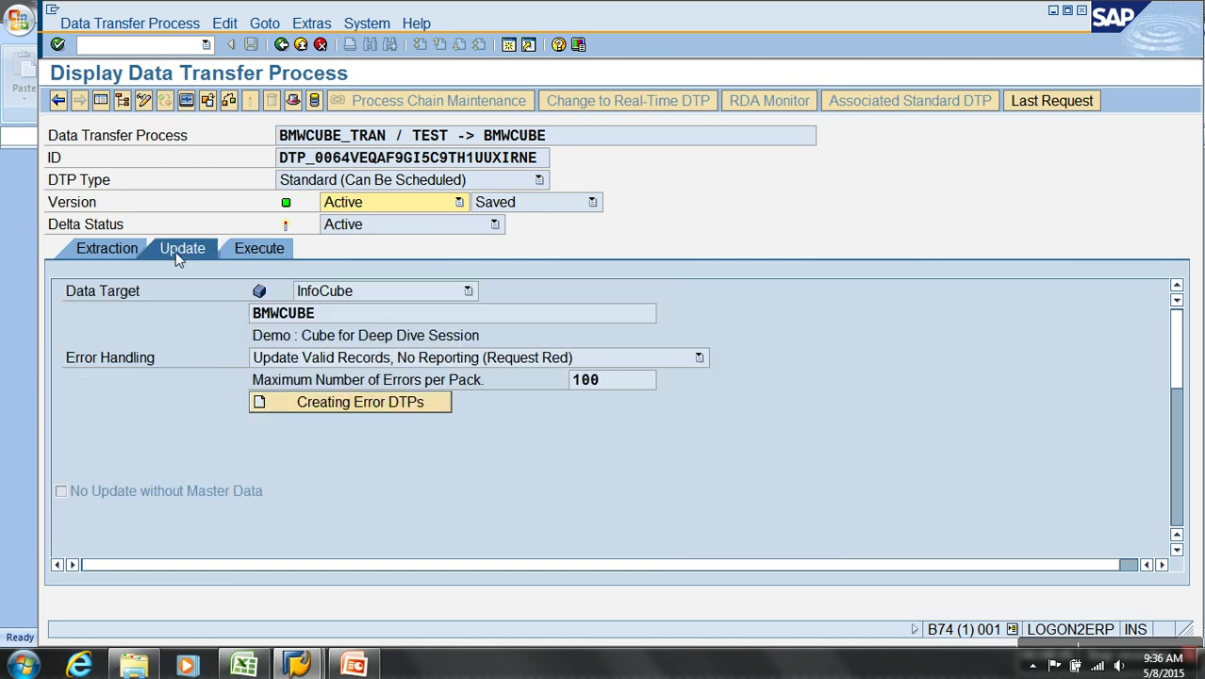
pyautogui.click(338, 405)
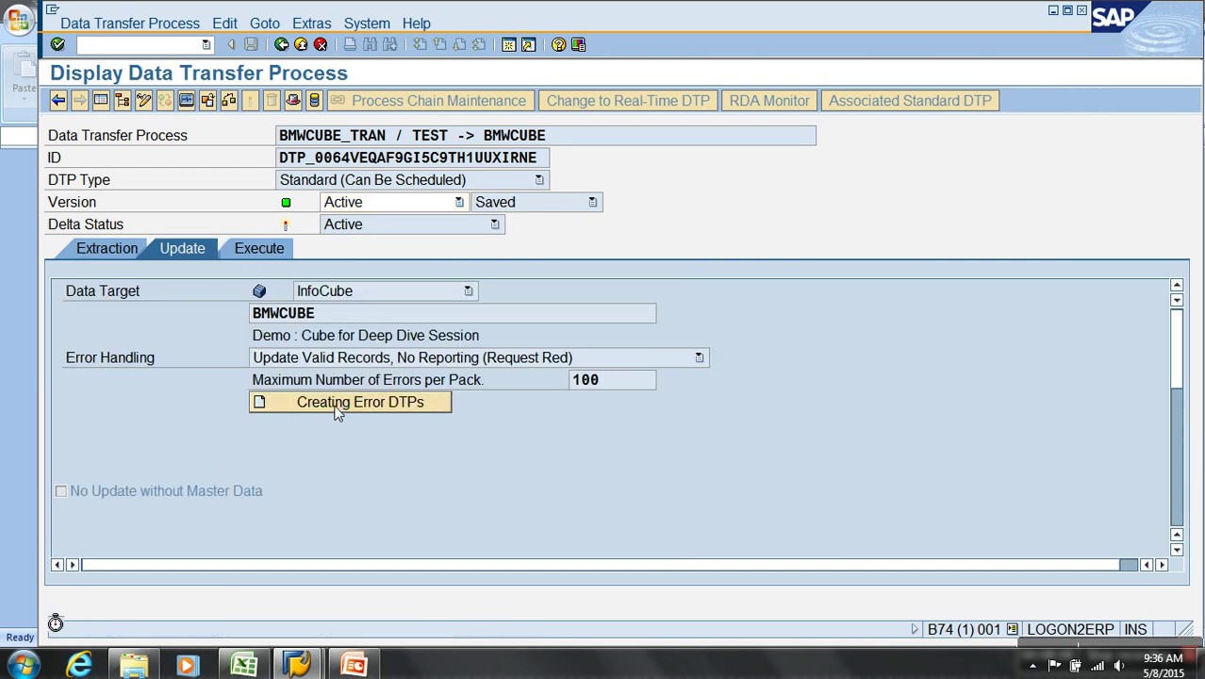
pyautogui.click(283, 44)
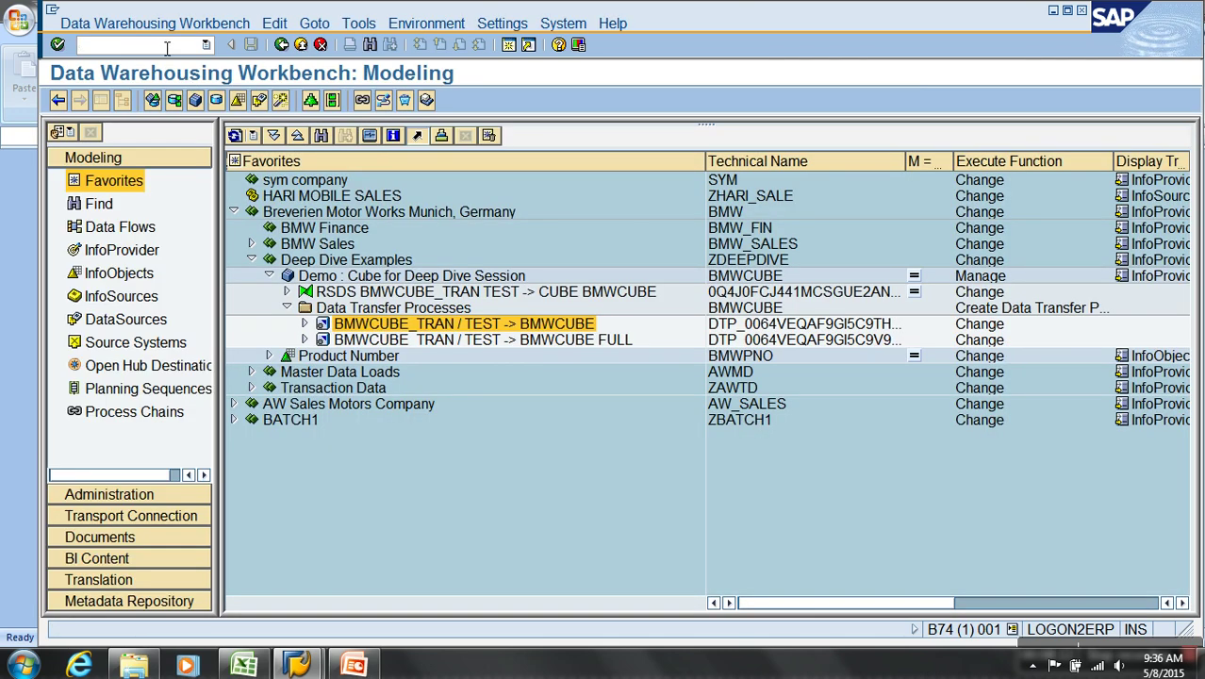
# Reload the modeling workbench and open the Error DTP under the Demo : Cube for Deep Dive Session data transfer processes
pyautogui.press('Return')
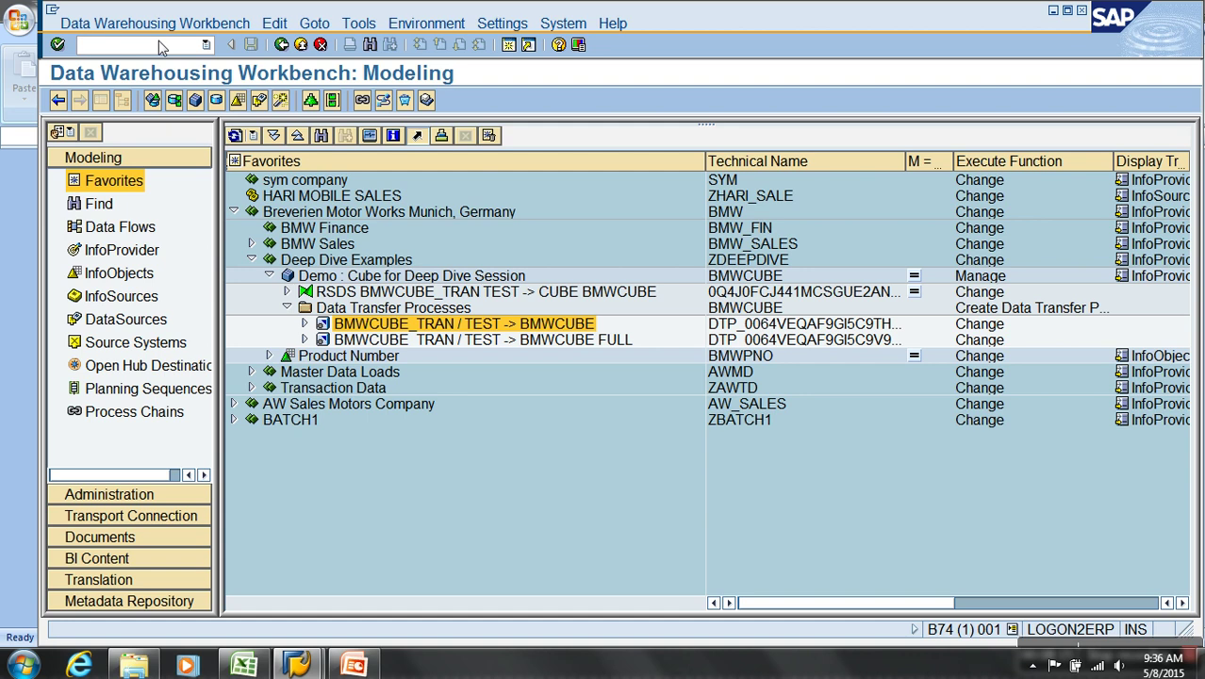
pyautogui.click(233, 211)
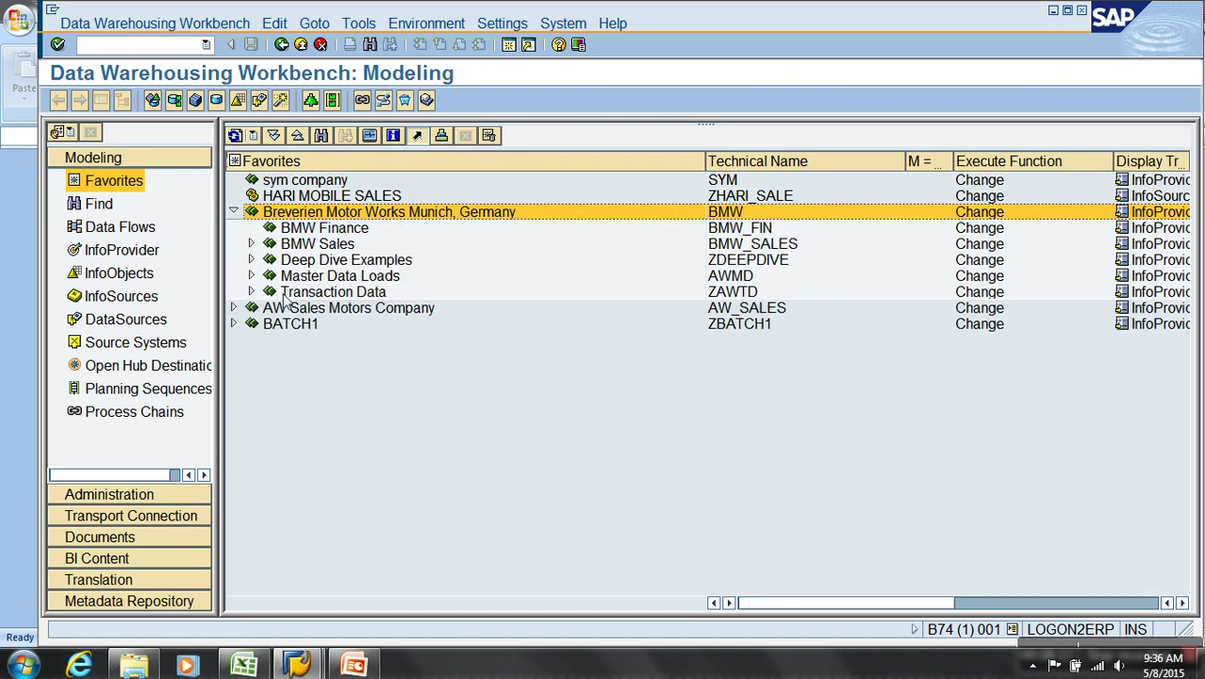
pyautogui.click(251, 261)
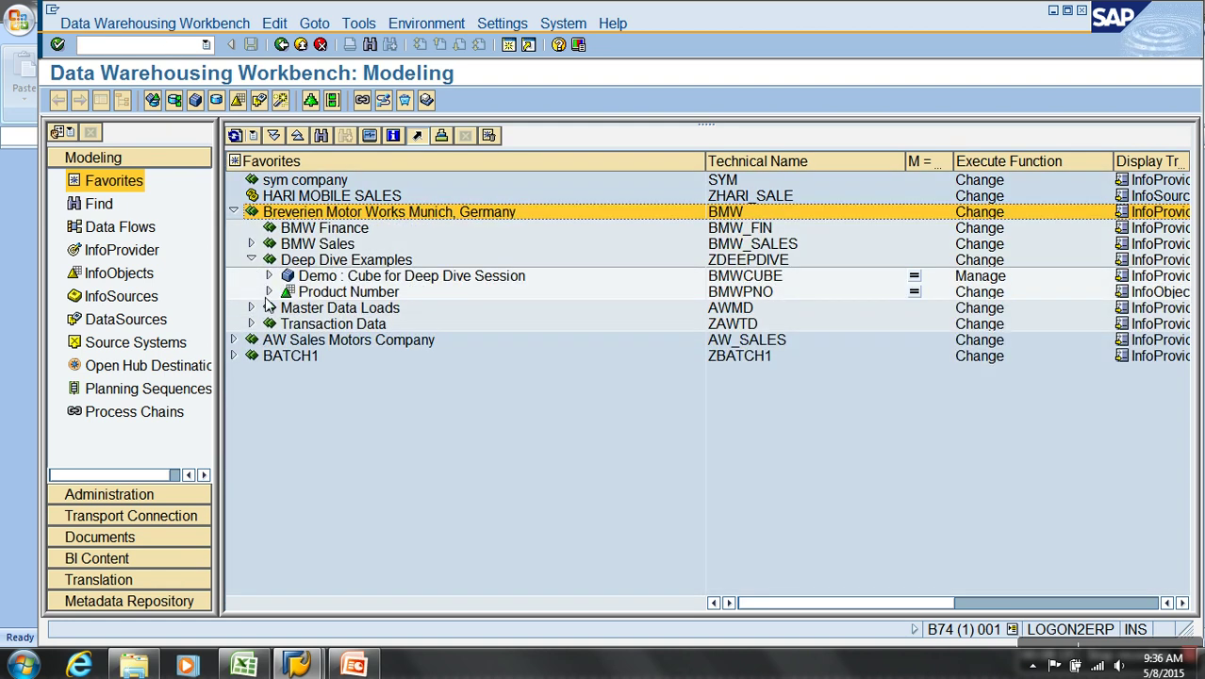
pyautogui.click(269, 275)
pyautogui.click(287, 308)
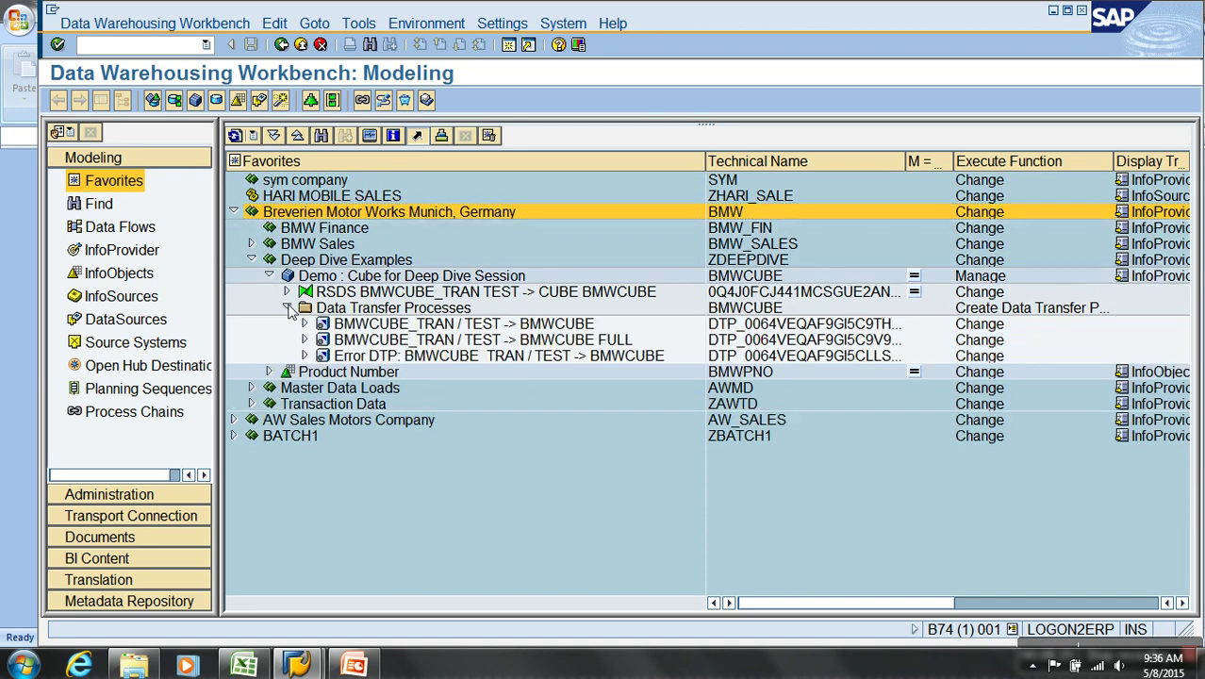
pyautogui.click(391, 362)
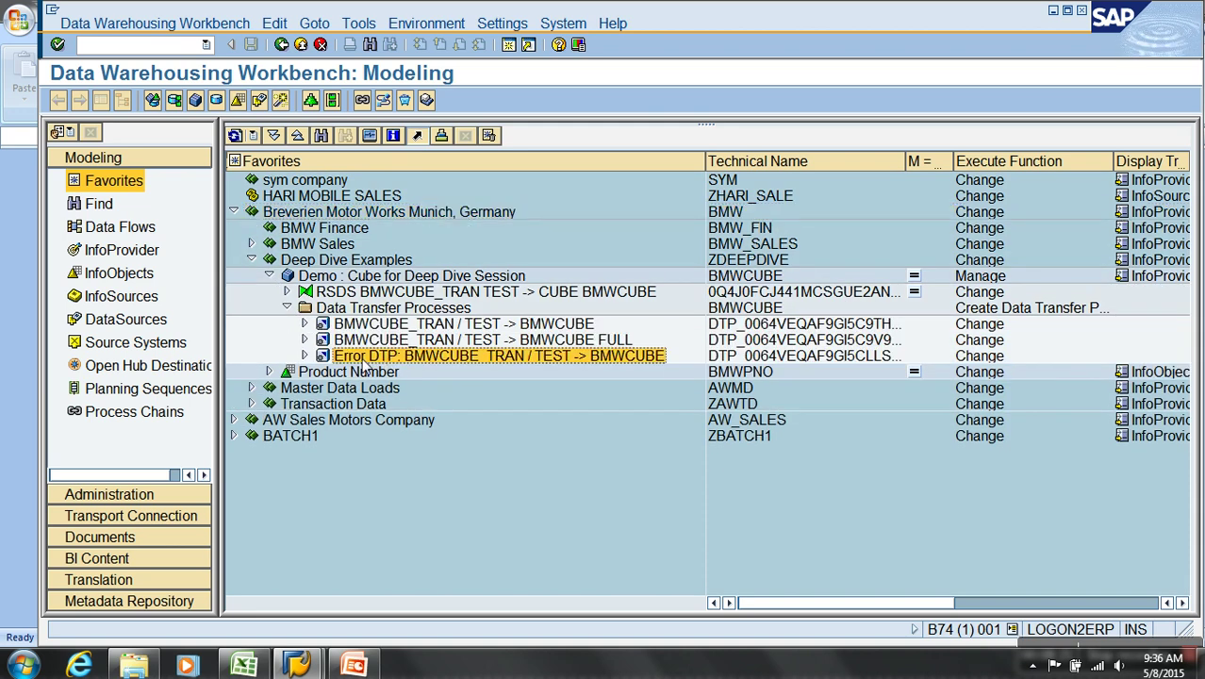
pyautogui.doubleClick(462, 356)
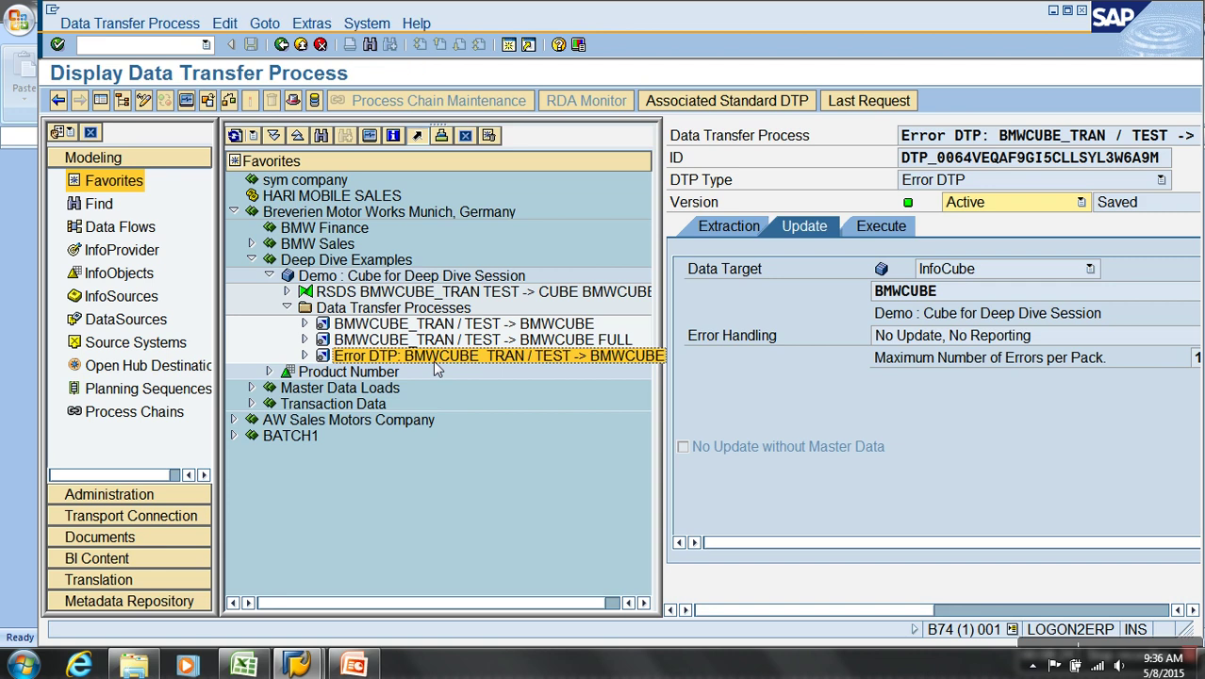
# Review the Error DTP's extraction and update settings, execute it, and display its request monitor before returning to the workbench
pyautogui.click(101, 100)
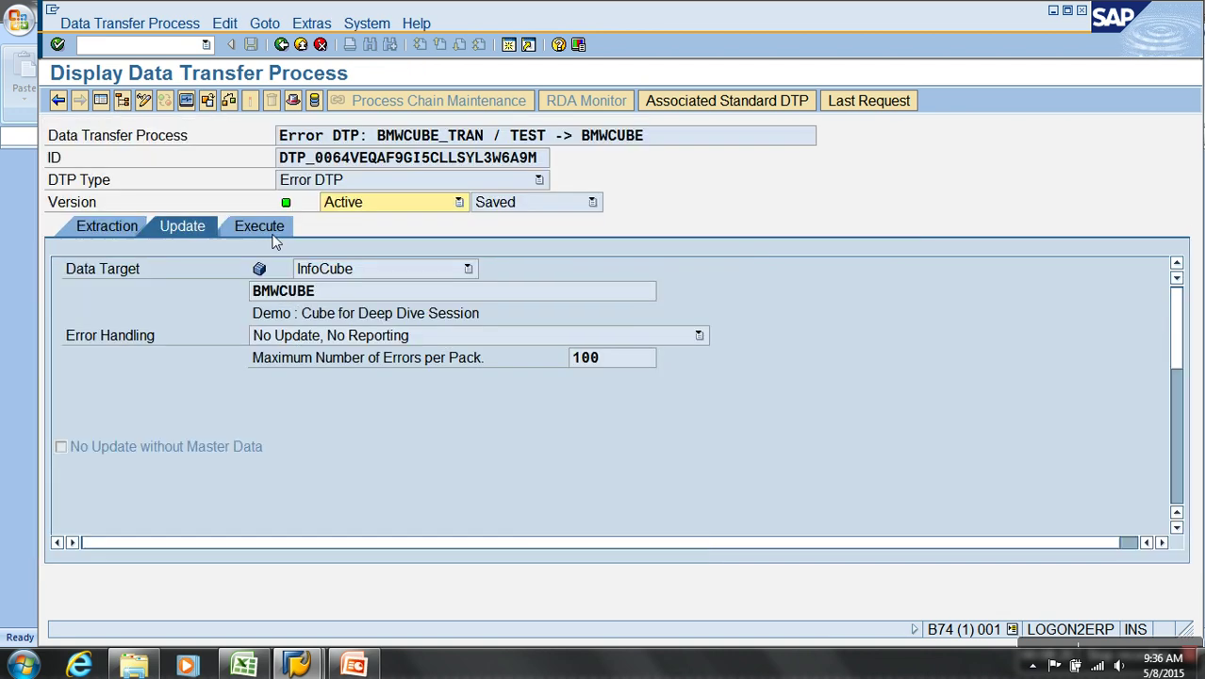
pyautogui.click(124, 228)
pyautogui.click(183, 226)
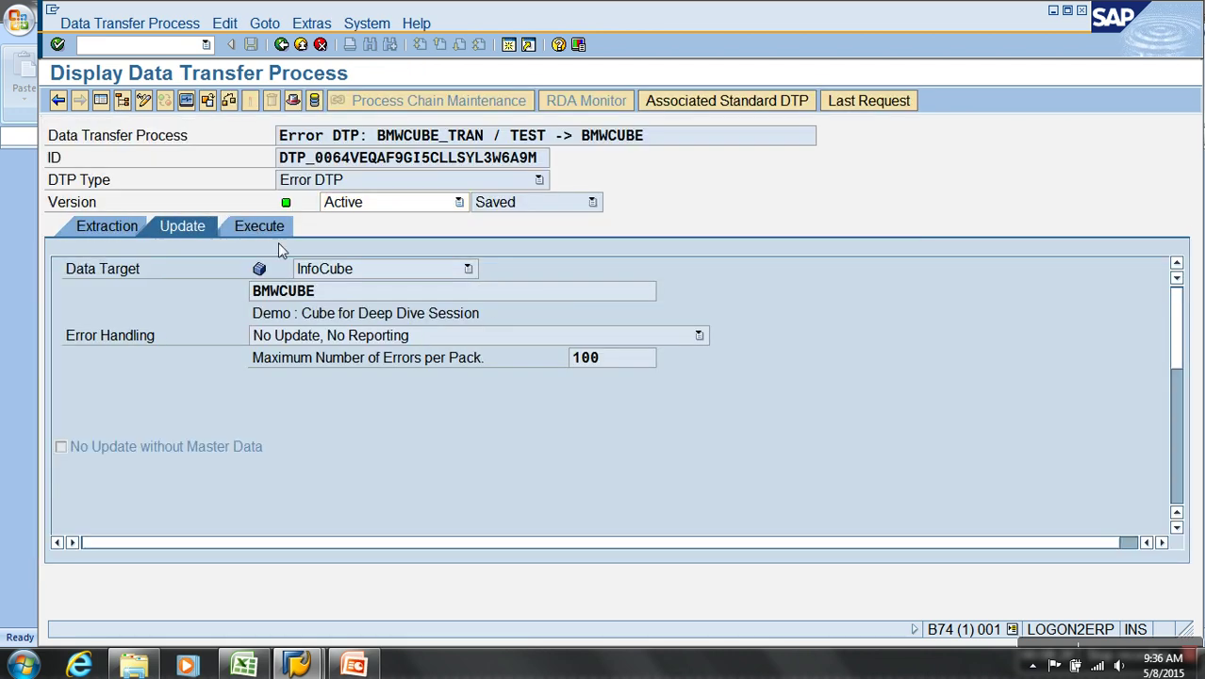
pyautogui.click(256, 228)
pyautogui.click(677, 424)
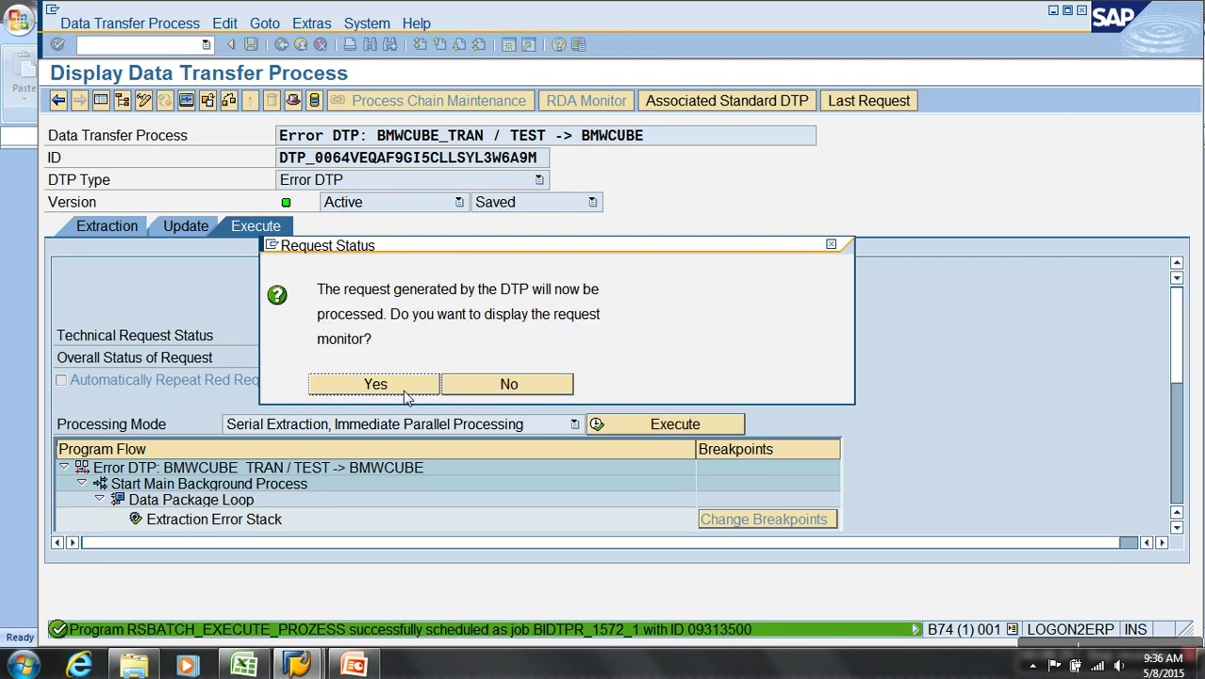
pyautogui.click(398, 387)
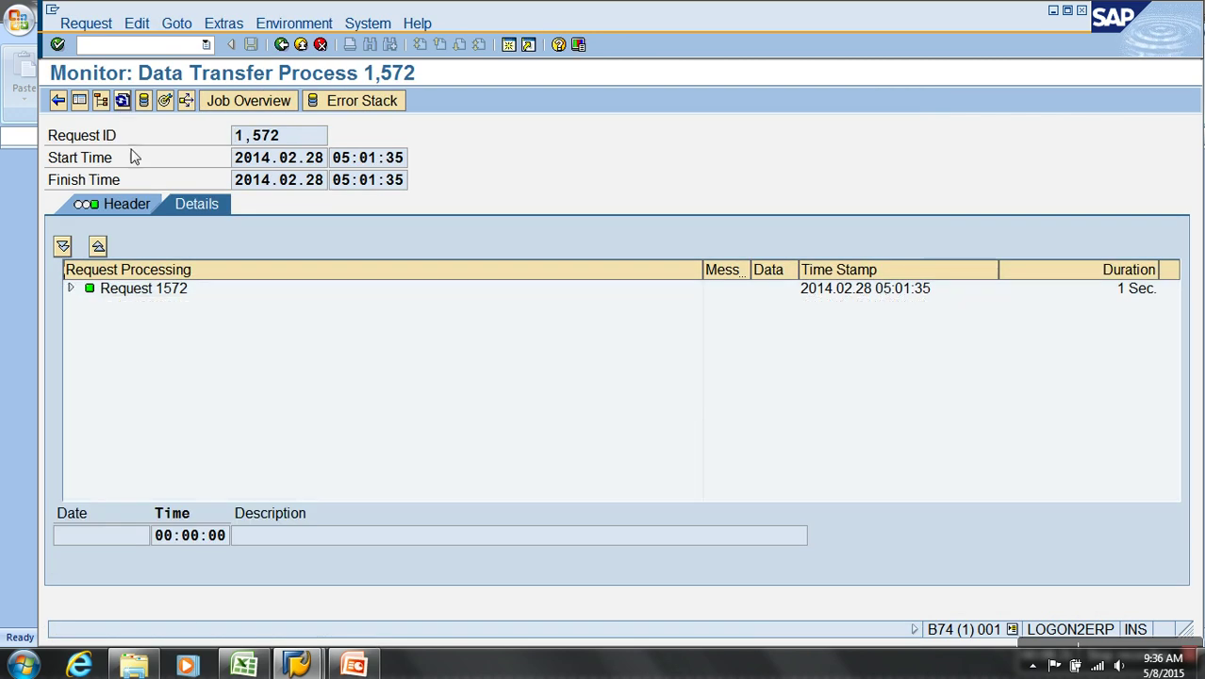
pyautogui.click(301, 45)
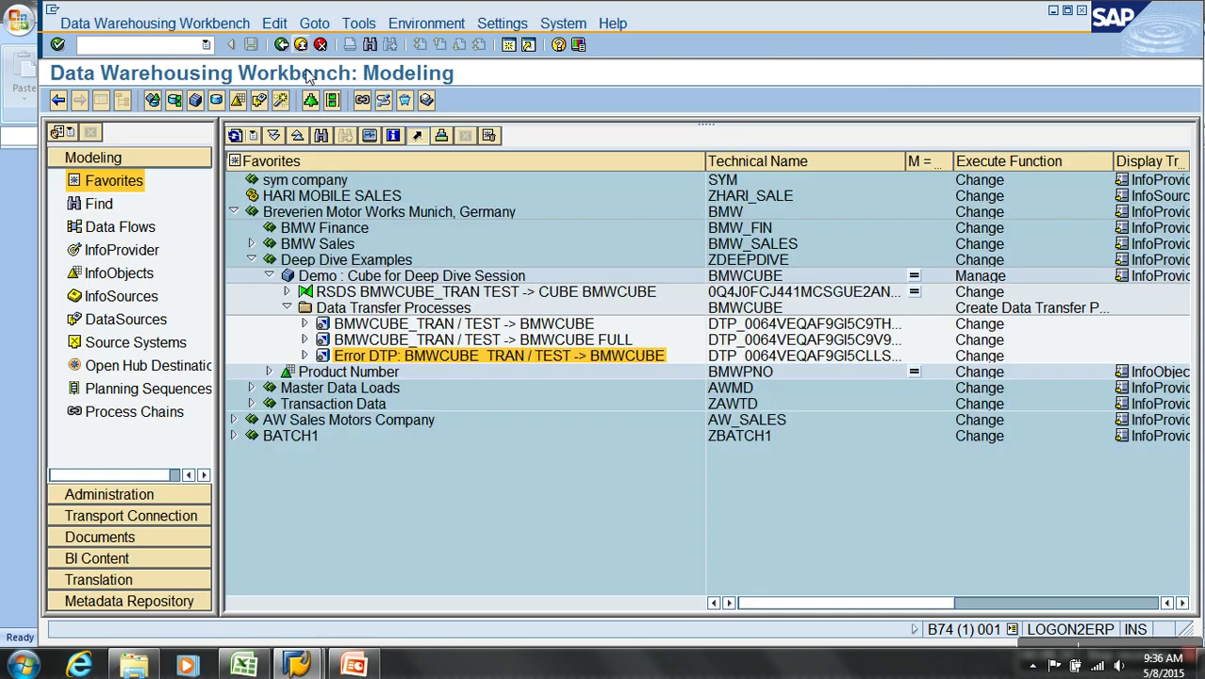
# Open BMWCUBE's request administration and compare the transferred and added records of requests 1571 and 1572
pyautogui.rightClick(347, 275)
pyautogui.click(394, 473)
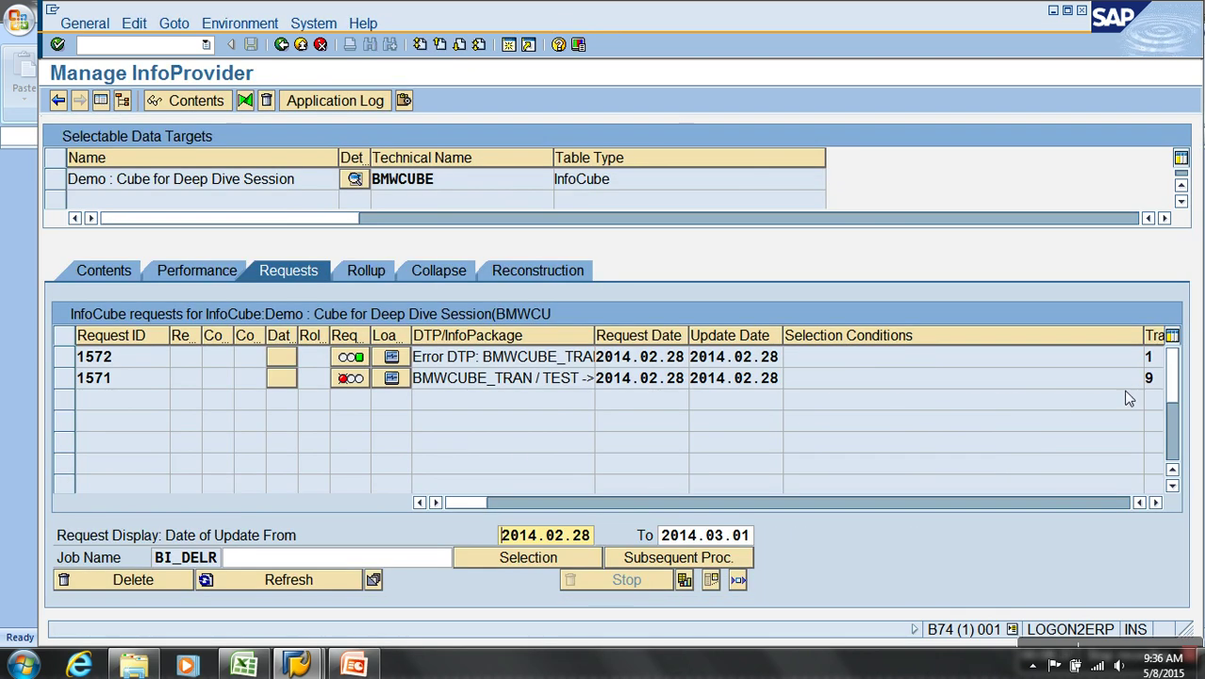
pyautogui.click(1156, 501)
pyautogui.click(1156, 502)
pyautogui.click(931, 382)
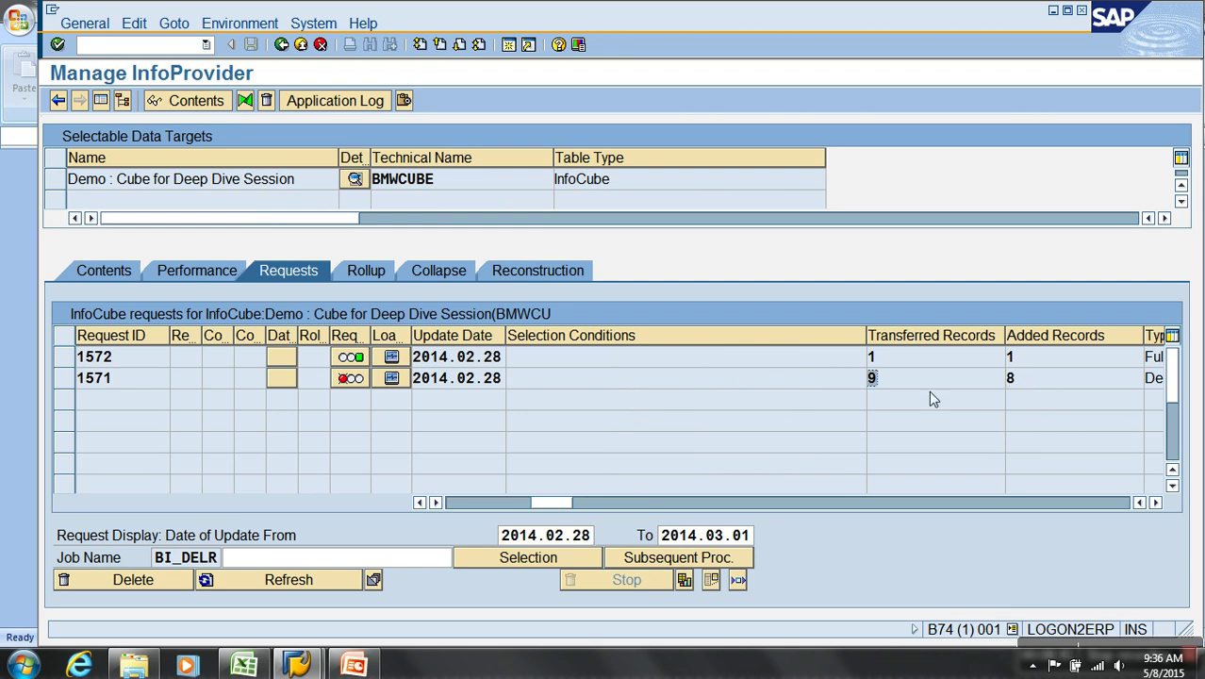
pyautogui.click(1037, 357)
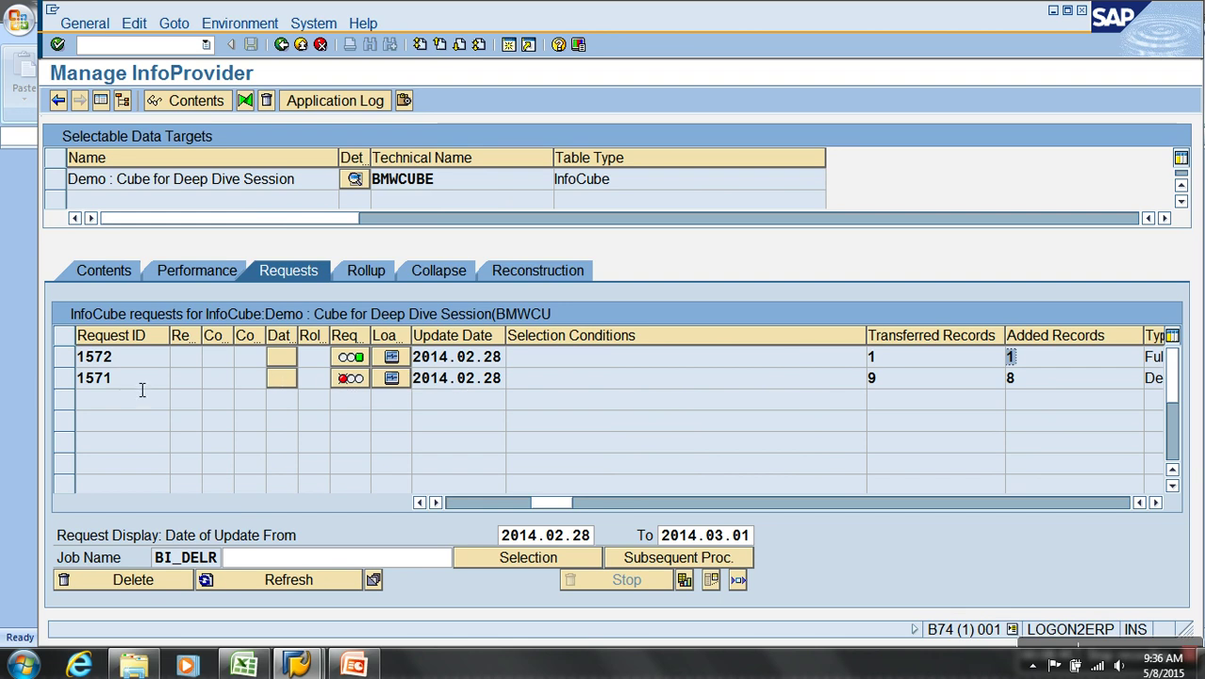
# Change the overall status of request 1571 to Status G and return to the modeling workbench
pyautogui.click(108, 378)
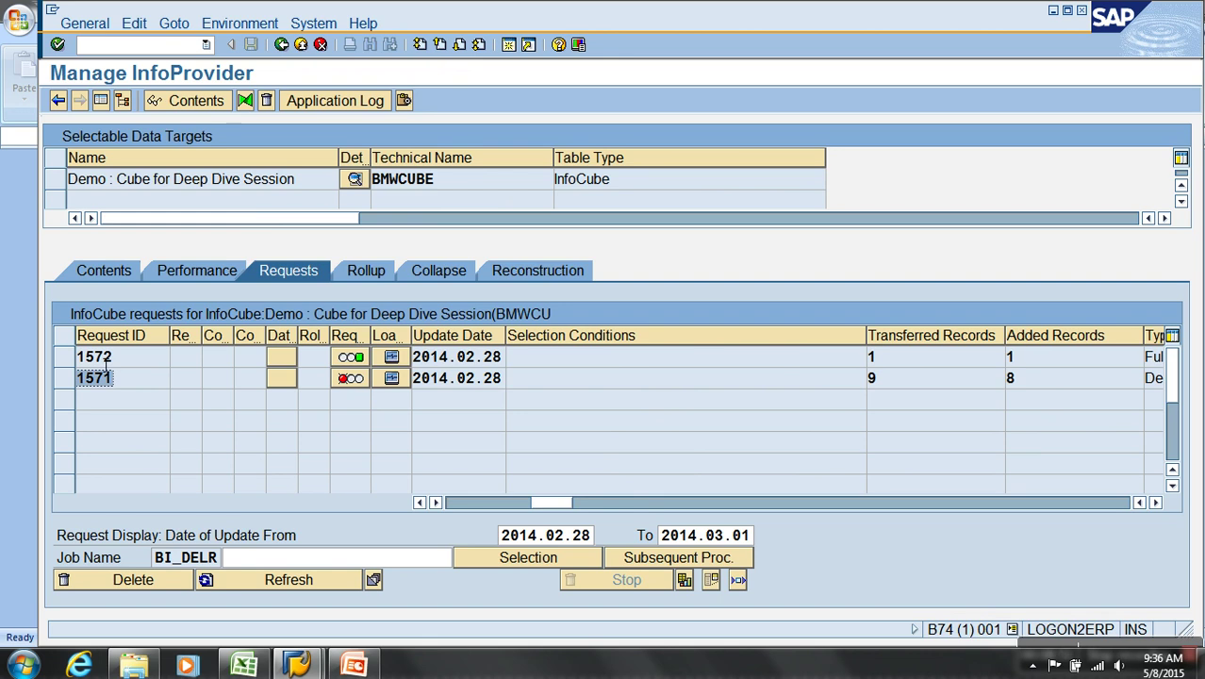
pyautogui.click(349, 378)
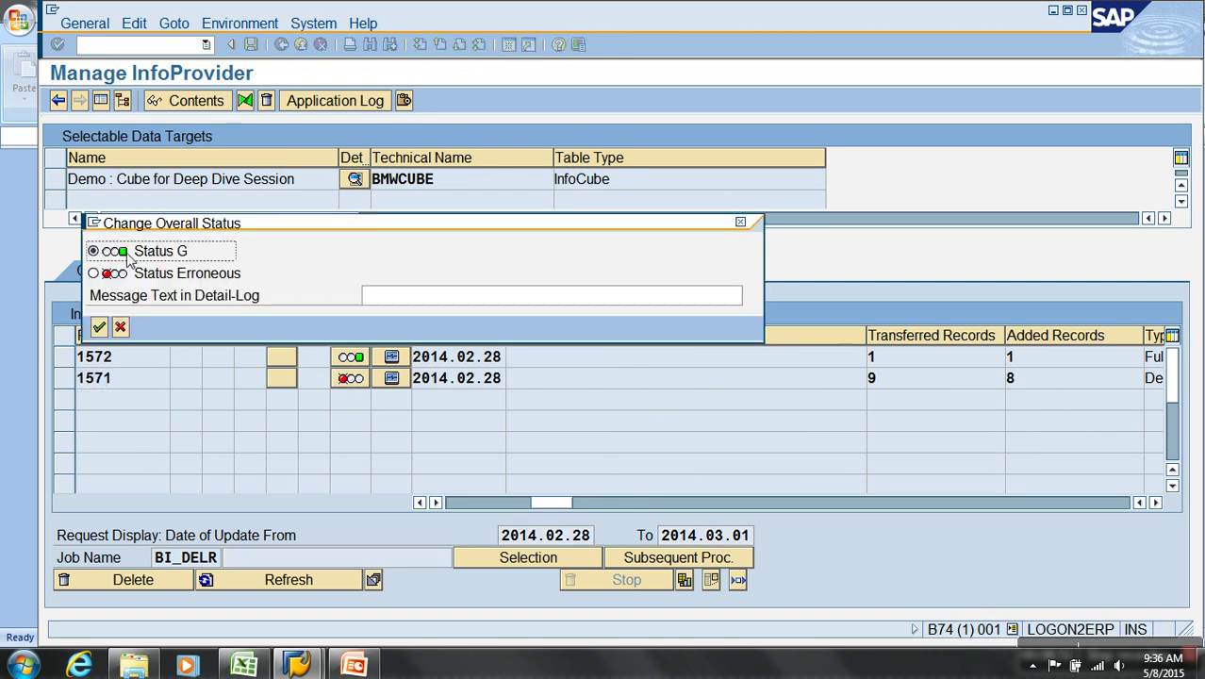
pyautogui.click(99, 326)
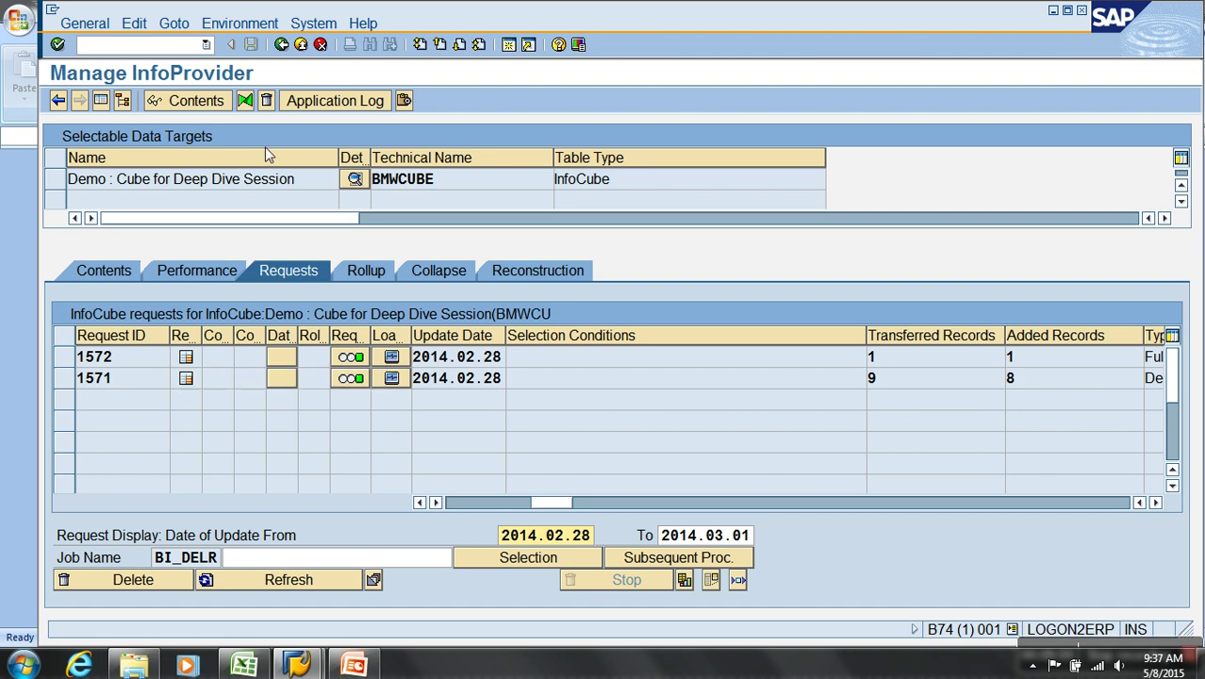
pyautogui.click(318, 45)
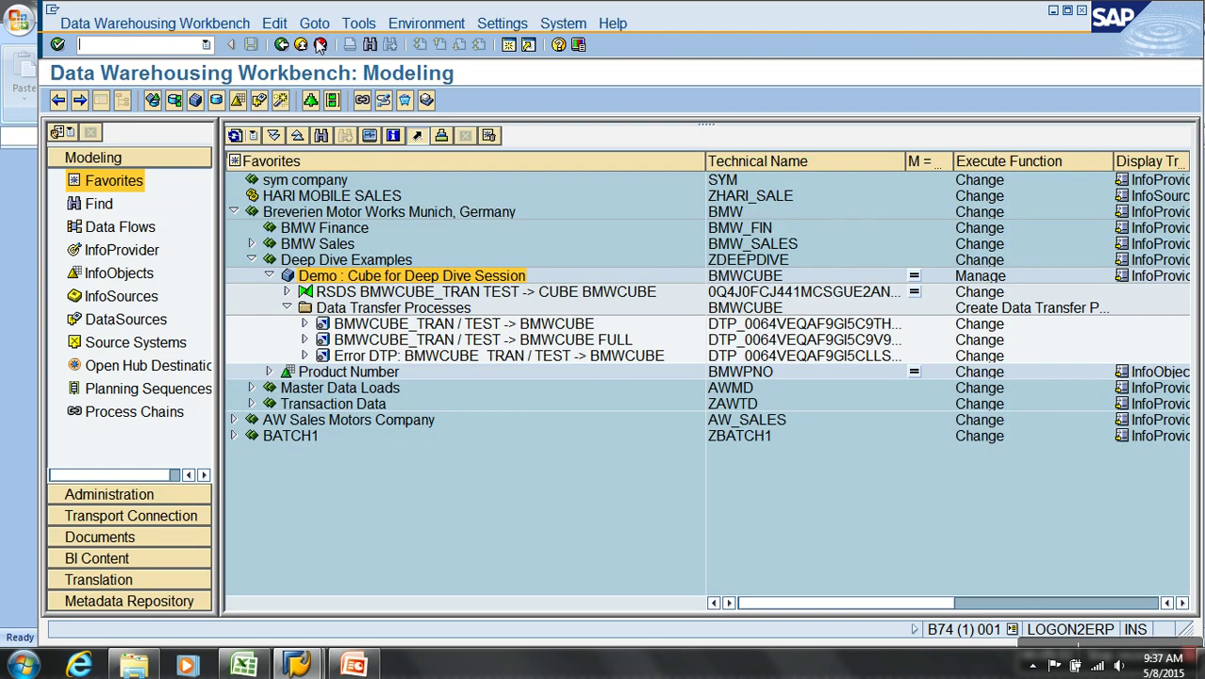
# Delete the contents of data target BMWCUBE, including the data in its dimension tables, and close the log
pyautogui.rightClick(404, 275)
pyautogui.click(505, 512)
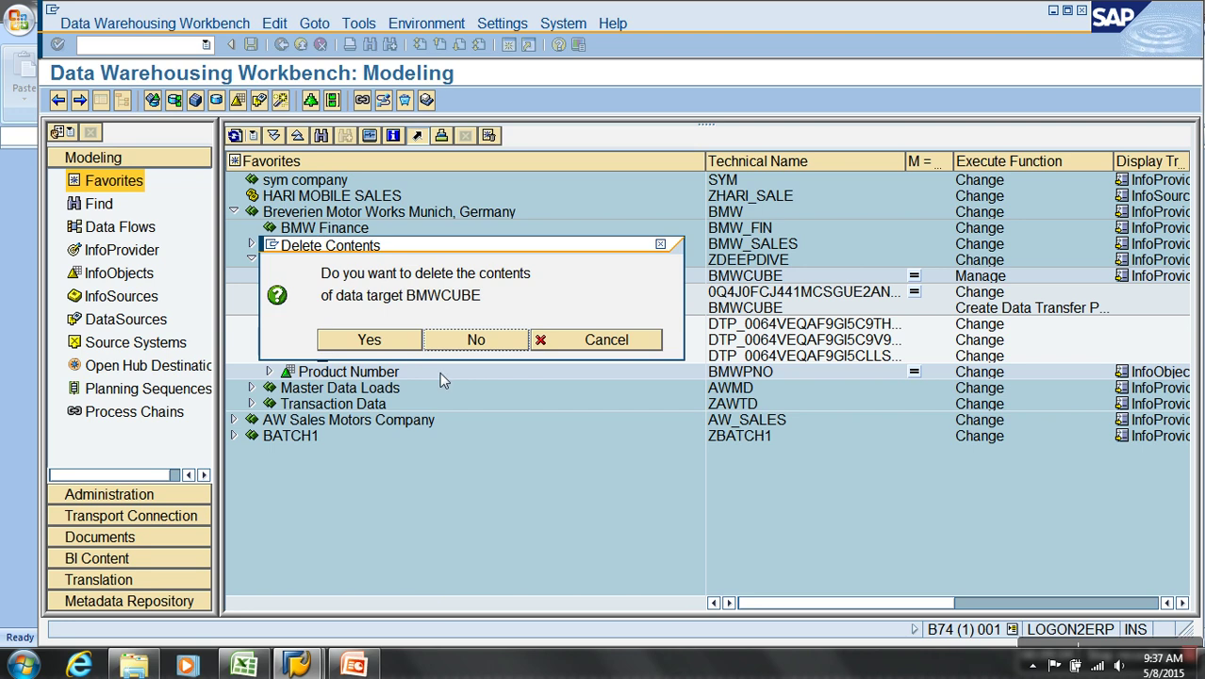
pyautogui.click(400, 344)
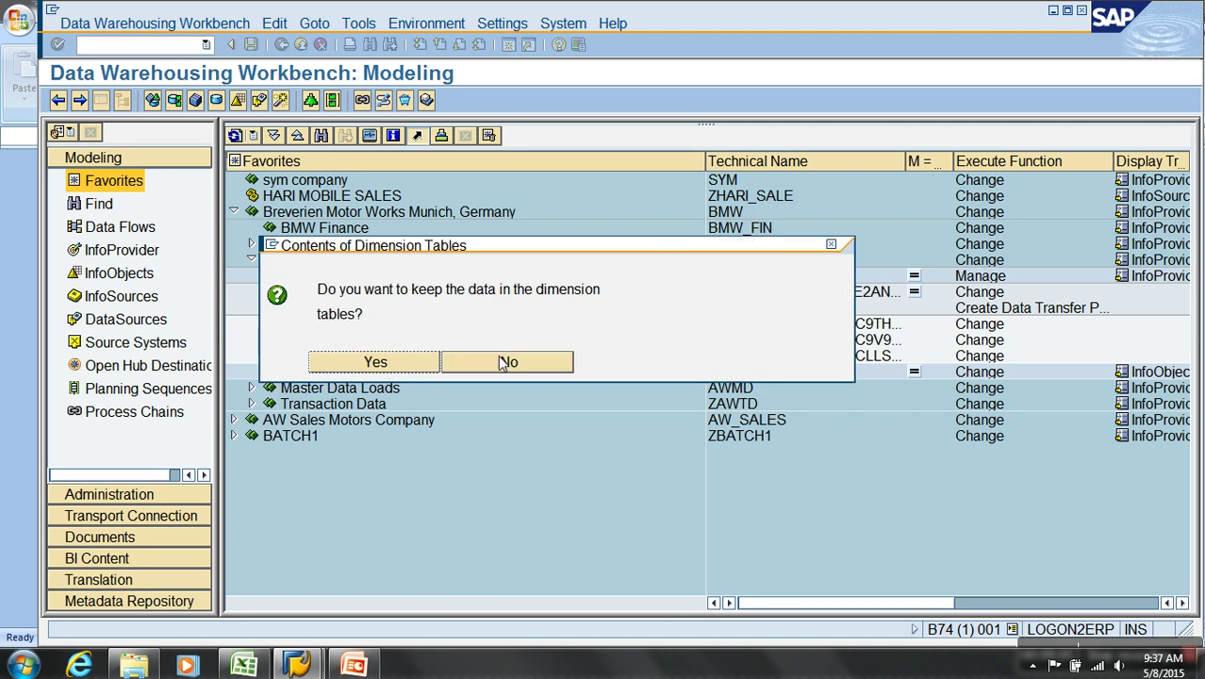
pyautogui.click(325, 362)
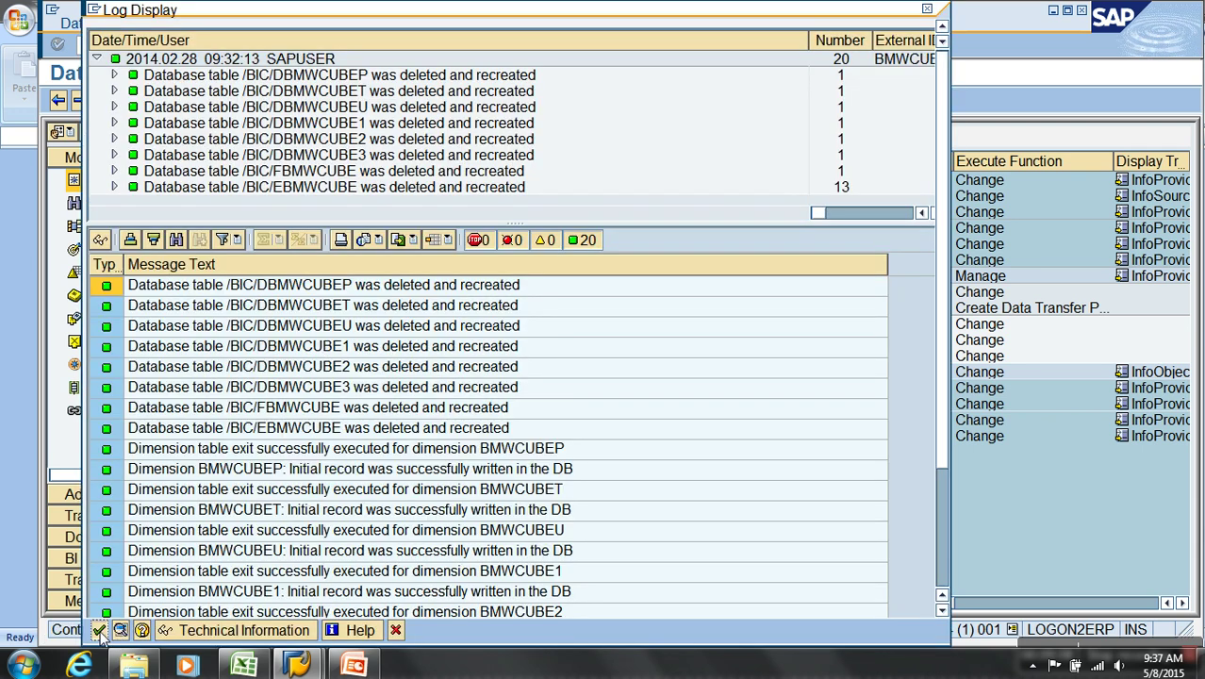
pyautogui.click(100, 631)
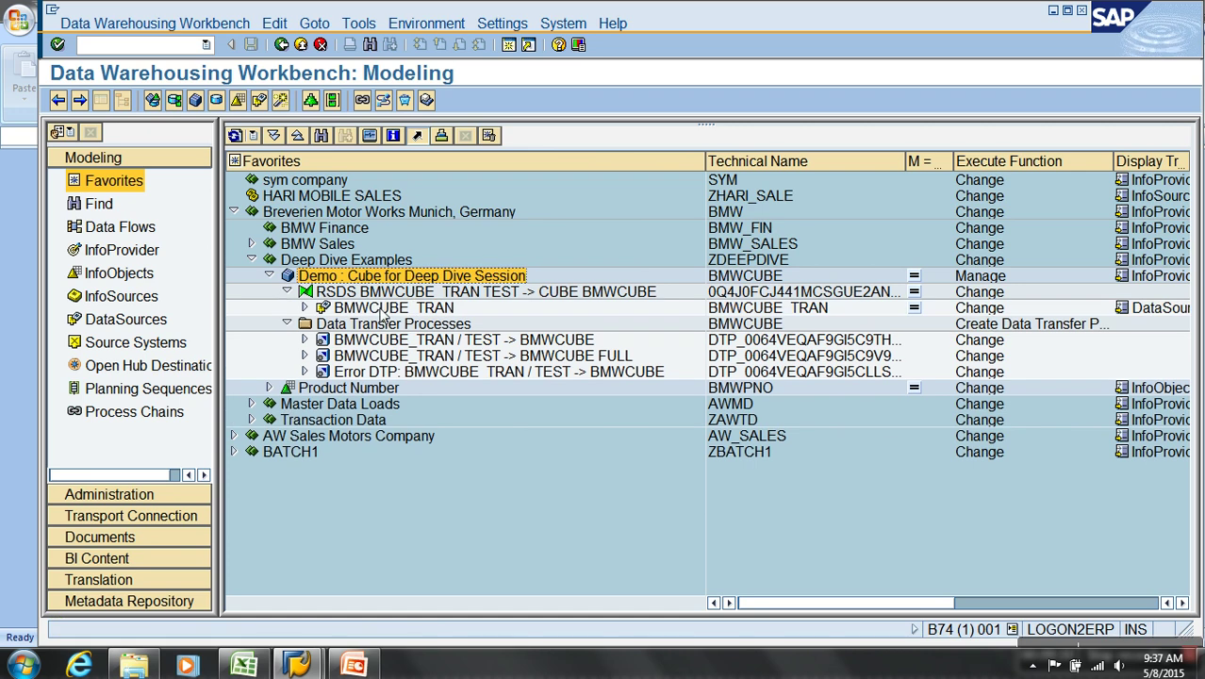
# Delete request 1570 from the PSA of DataSource BMWCUBE_TRAN and confirm the deletion
pyautogui.rightClick(381, 309)
pyautogui.click(419, 477)
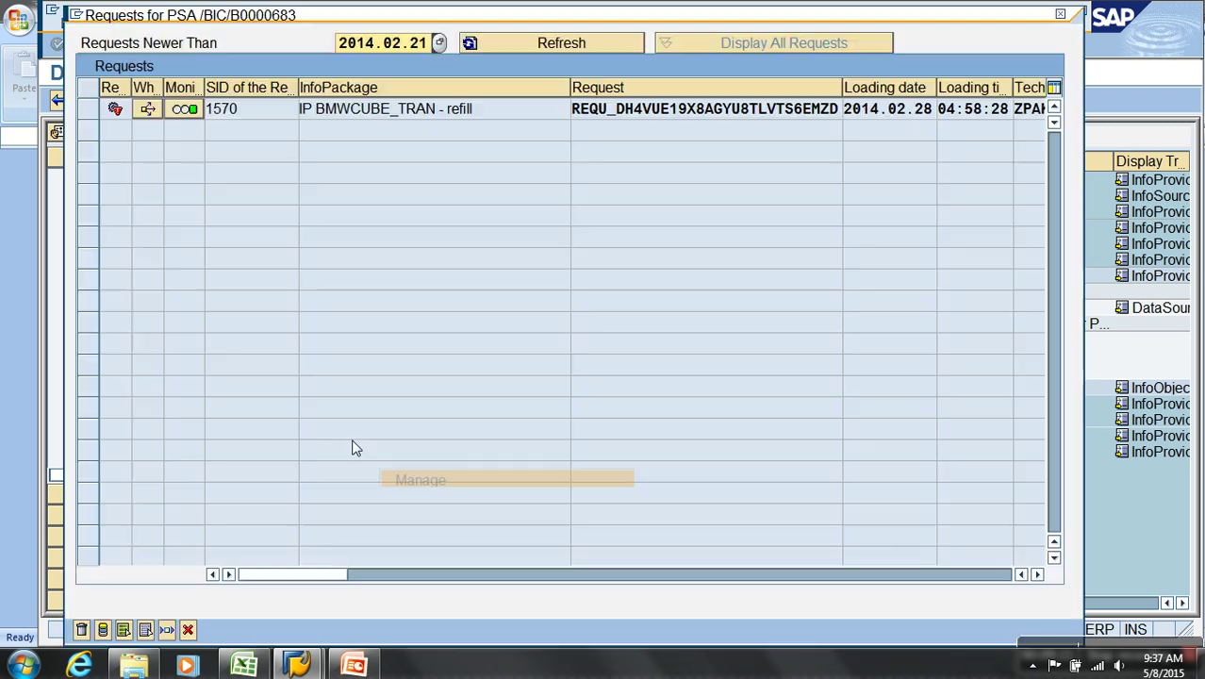
pyautogui.click(89, 111)
pyautogui.click(82, 631)
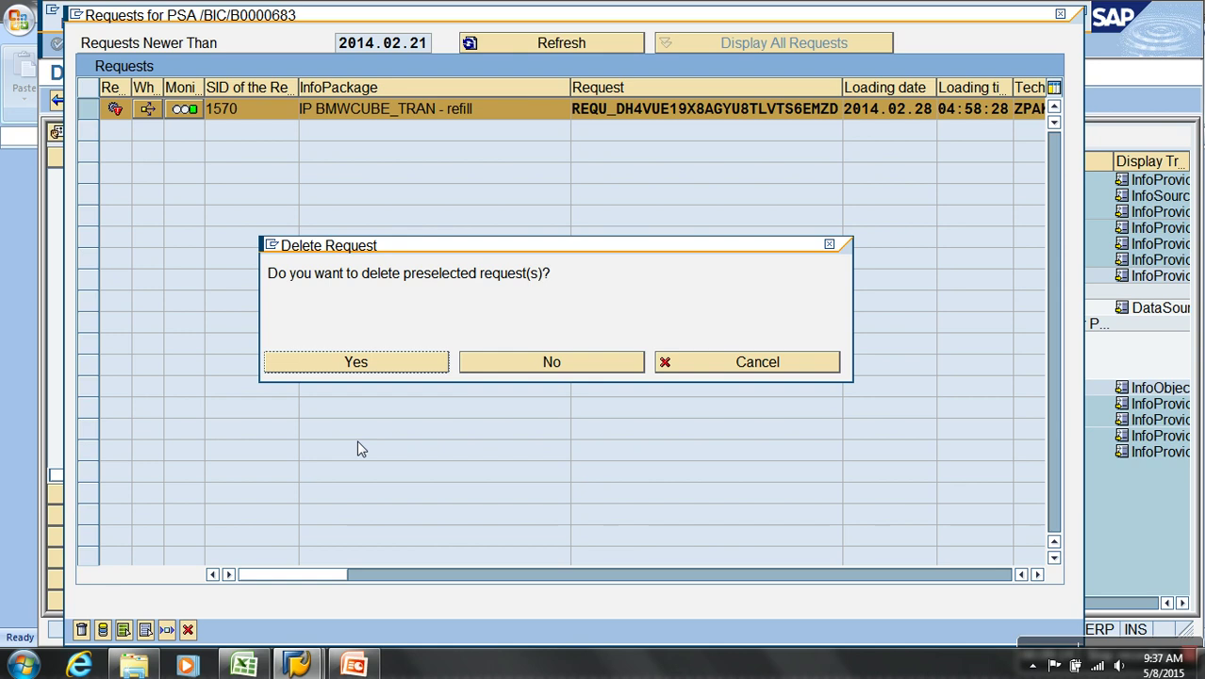
pyautogui.click(385, 363)
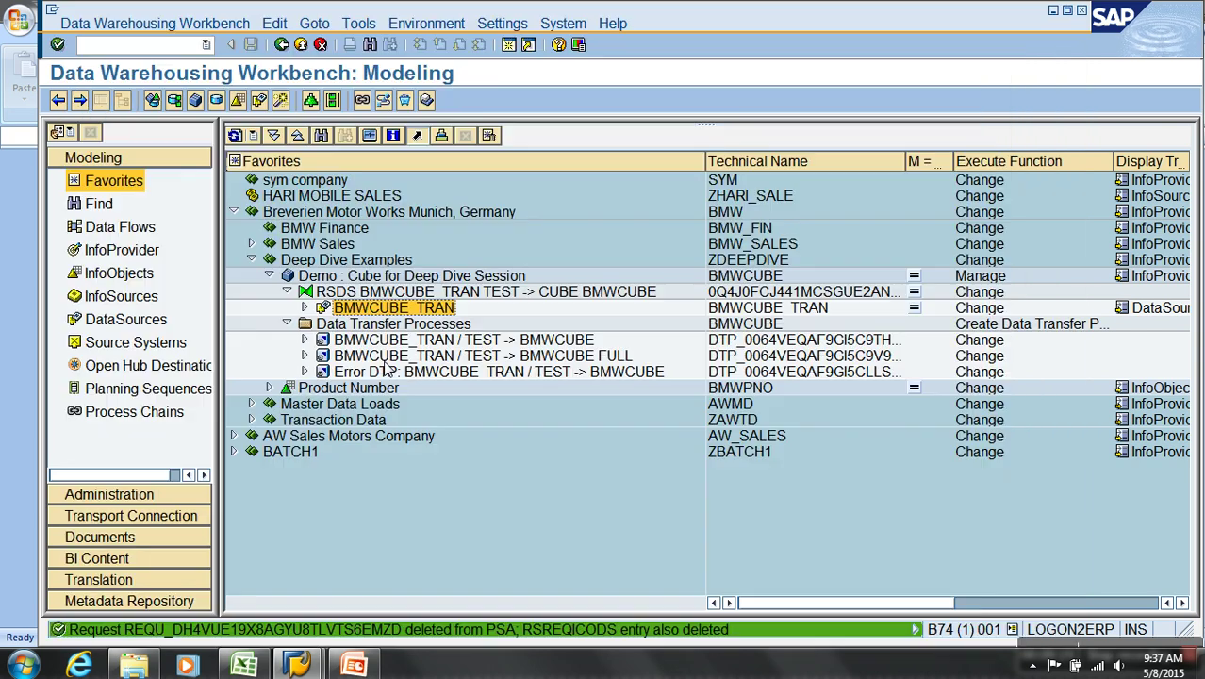
# Open the DTP BMWCUBE_TRAN / TEST -> BMWCUBE for changing and set its maximum number of errors per package to 1,000
pyautogui.doubleClick(487, 341)
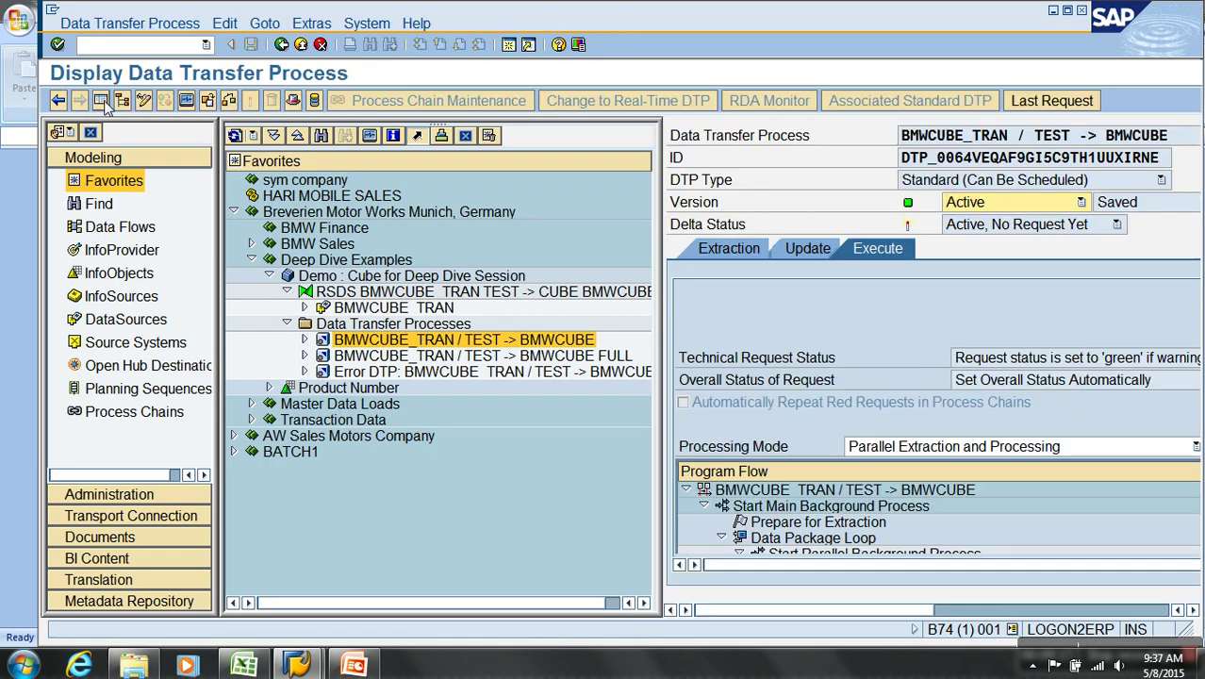
pyautogui.click(122, 100)
pyautogui.click(205, 250)
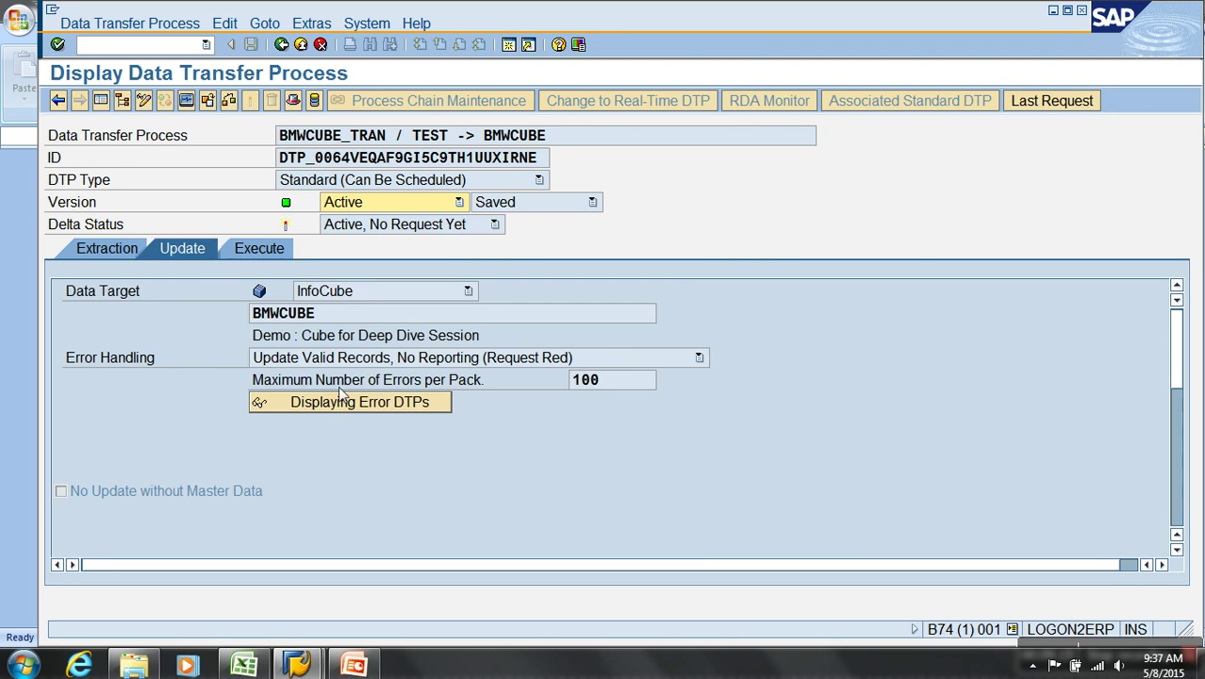
pyautogui.click(144, 99)
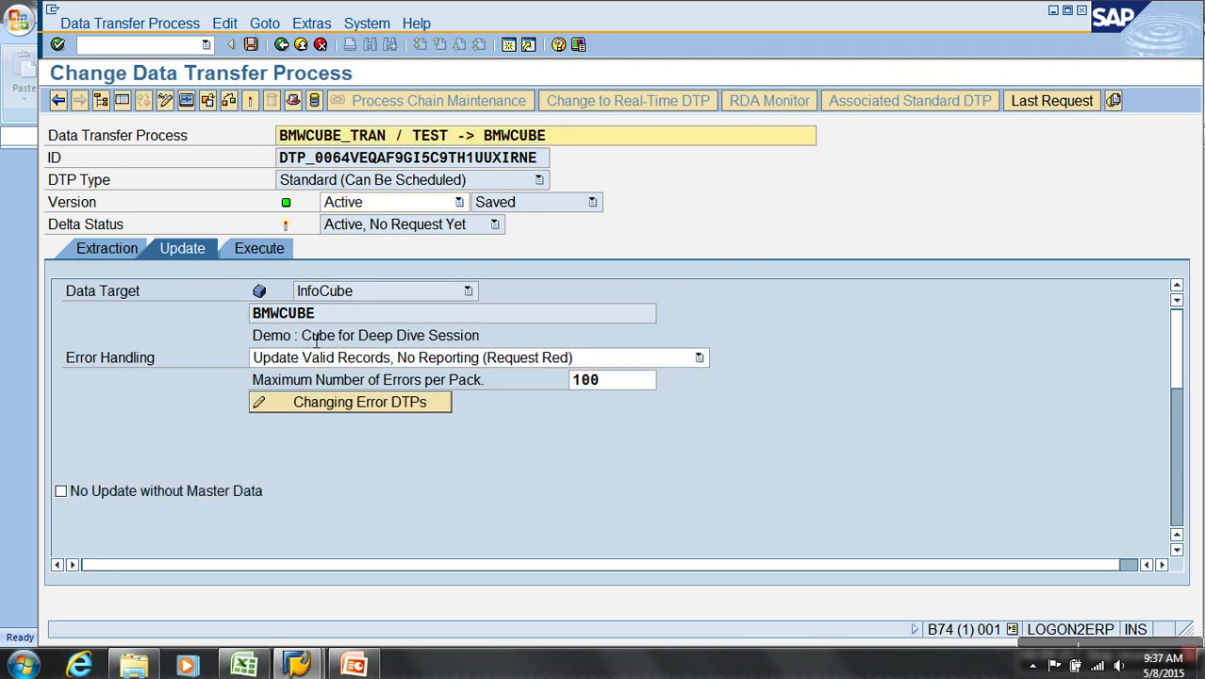
pyautogui.click(614, 380)
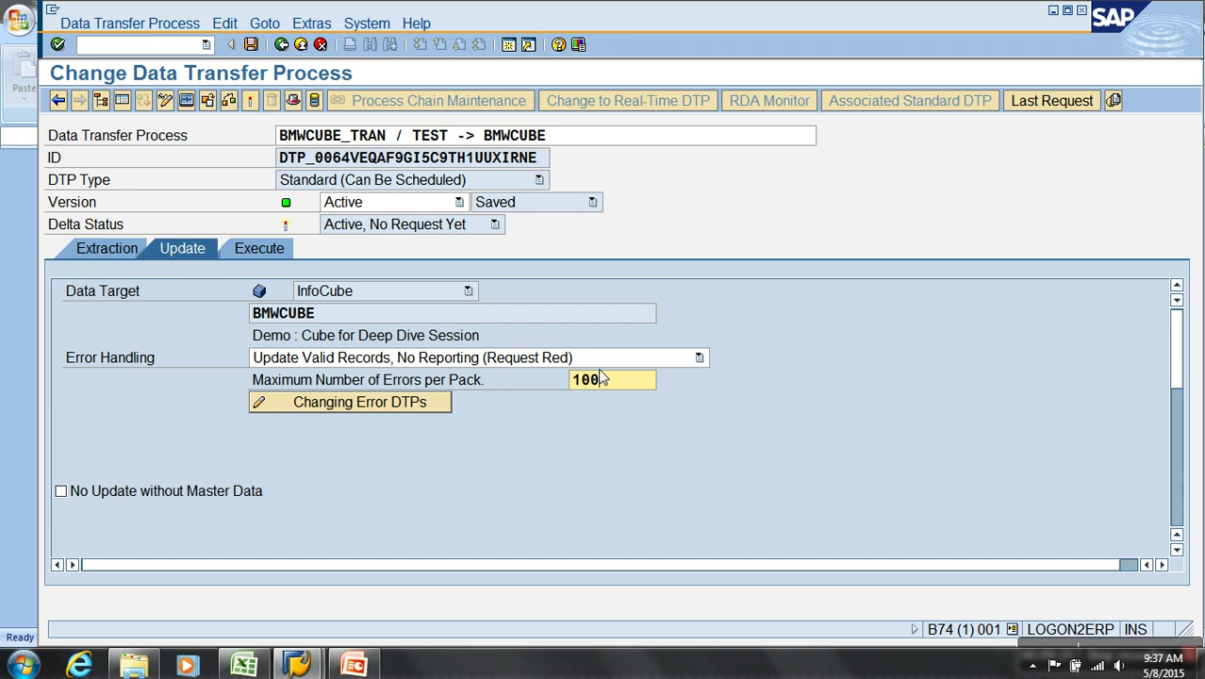
pyautogui.write('0')
pyautogui.press('Return')
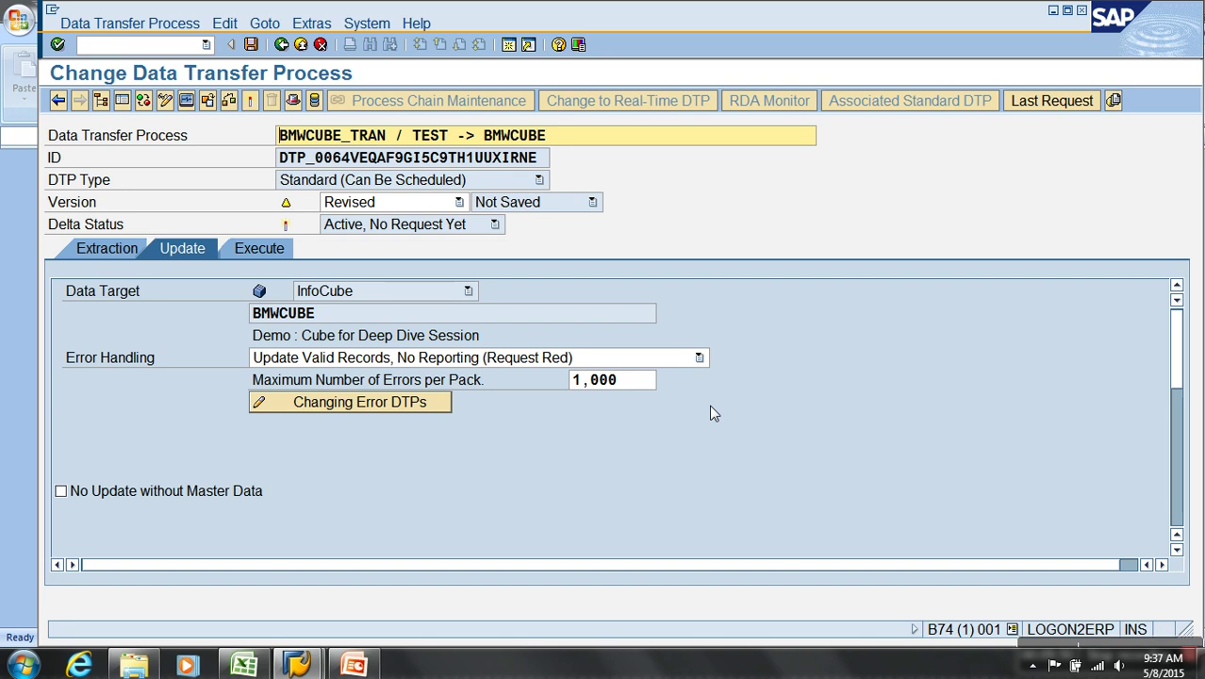
pyautogui.moveTo(637, 380); pyautogui.dragTo(569, 381)
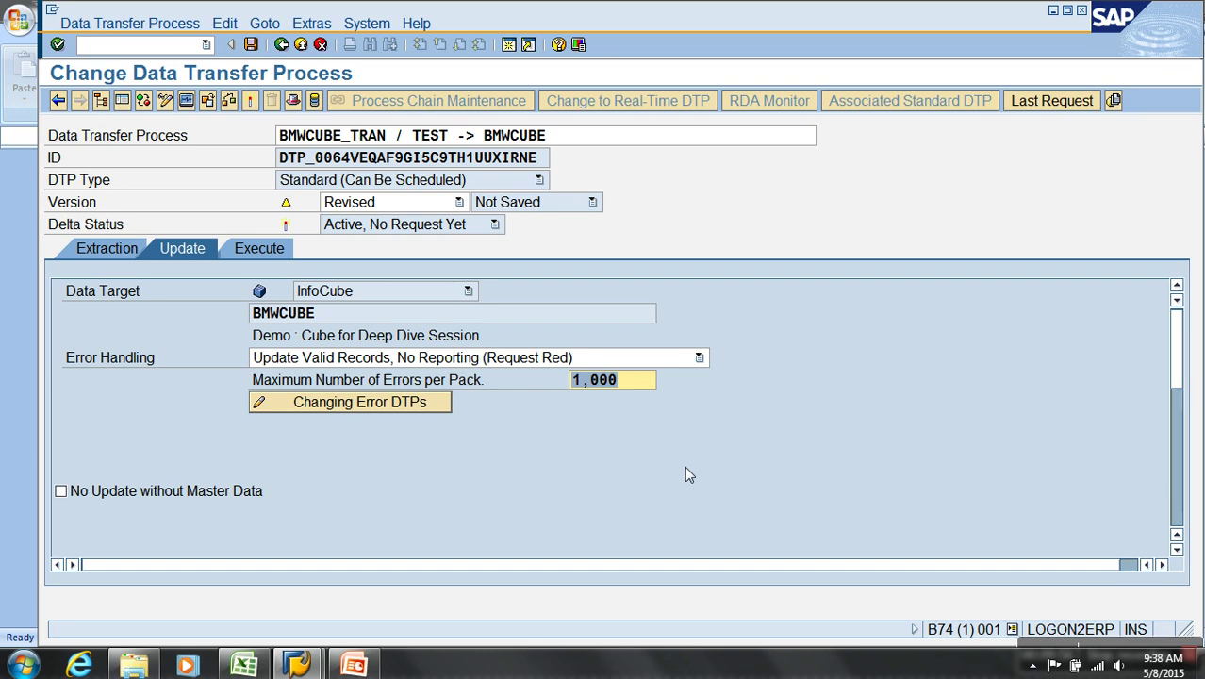
# Enable No Update without Master Data for the DTP, activate it, and return to the modeling workbench
pyautogui.scroll(-3, 684, 466)
pyautogui.scroll(2, 677, 457)
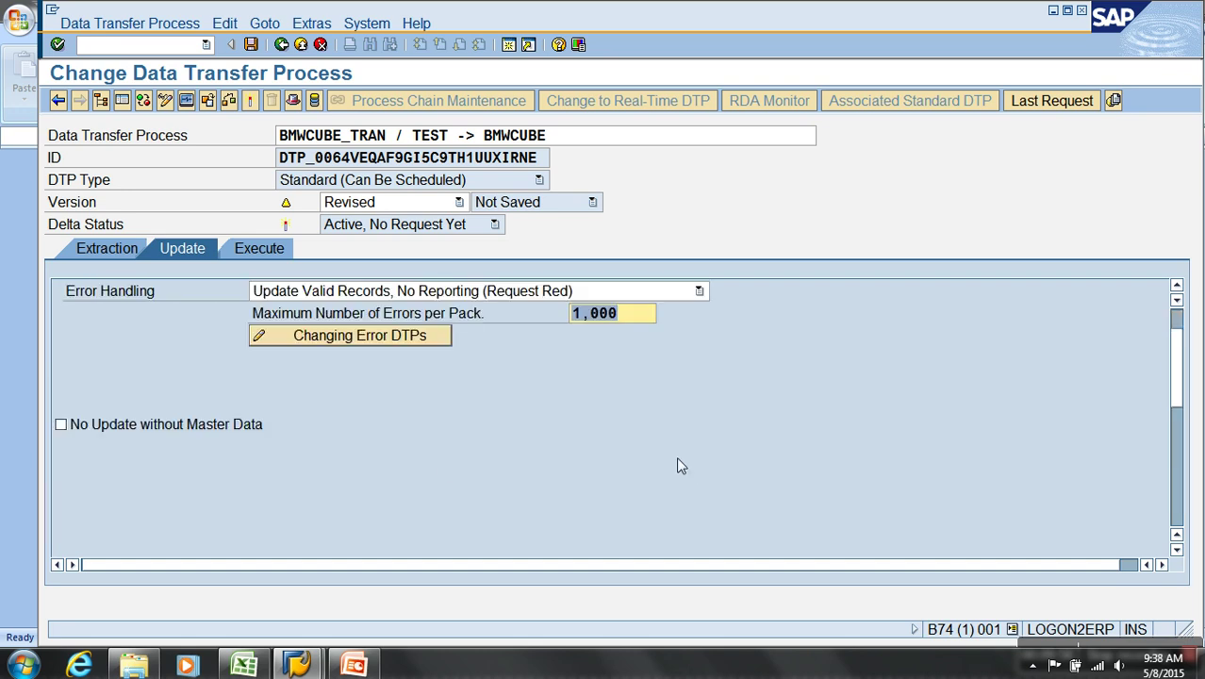
pyautogui.click(103, 426)
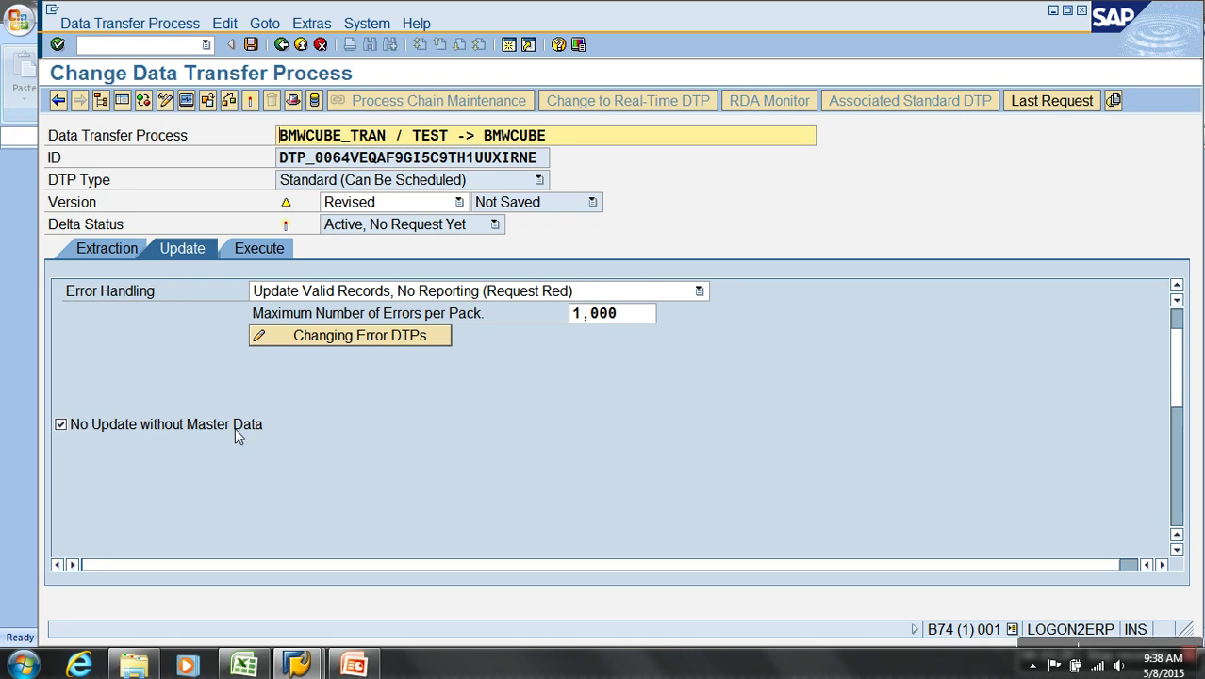
pyautogui.click(250, 100)
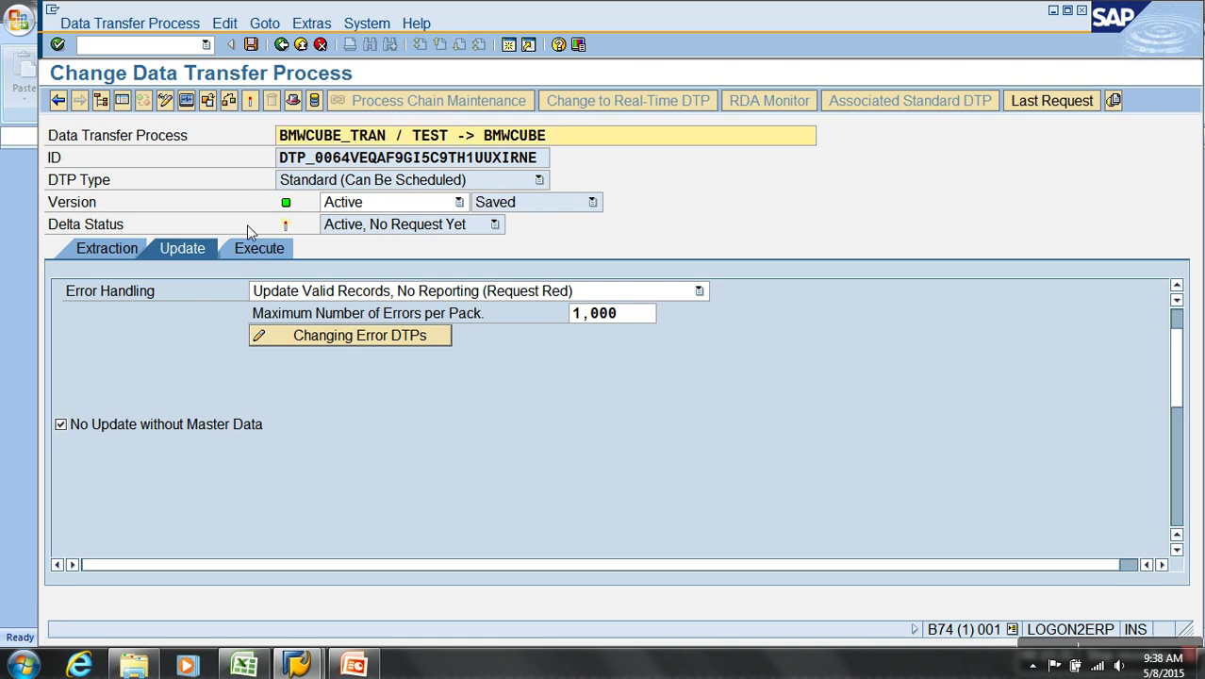
pyautogui.click(301, 44)
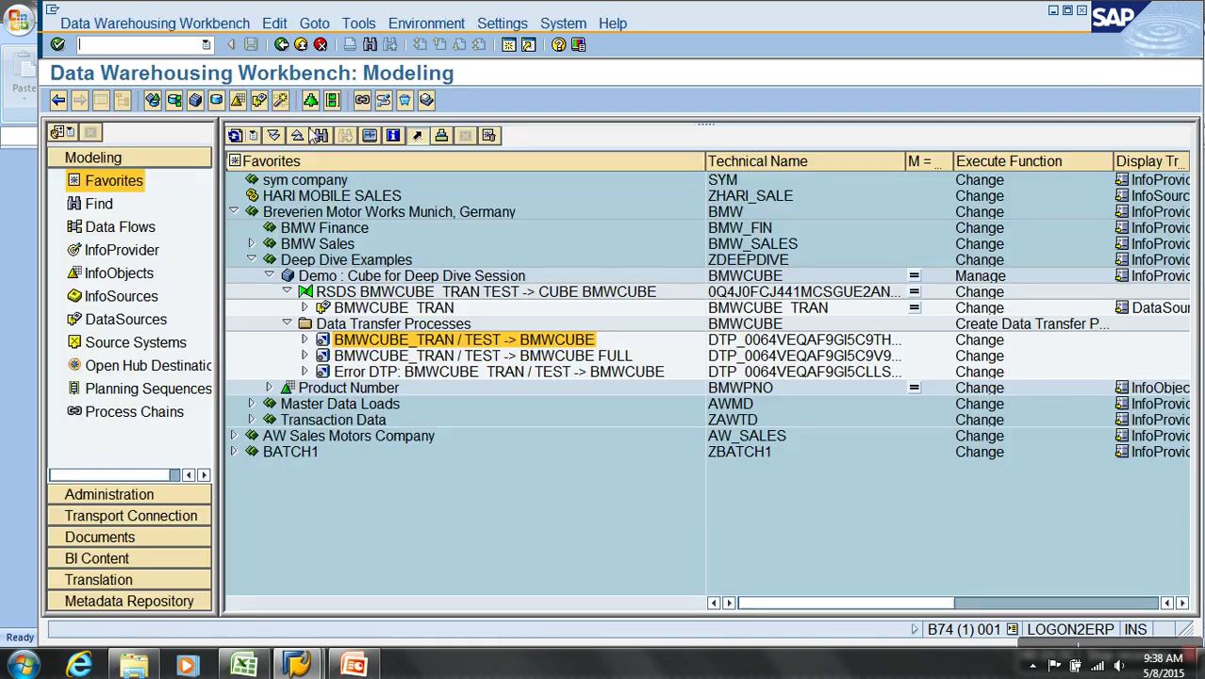
# Open s1errorfile from the desktop in Excel and replace the changed date in J2 with the 20140223 value from J3
pyautogui.press('super+d')
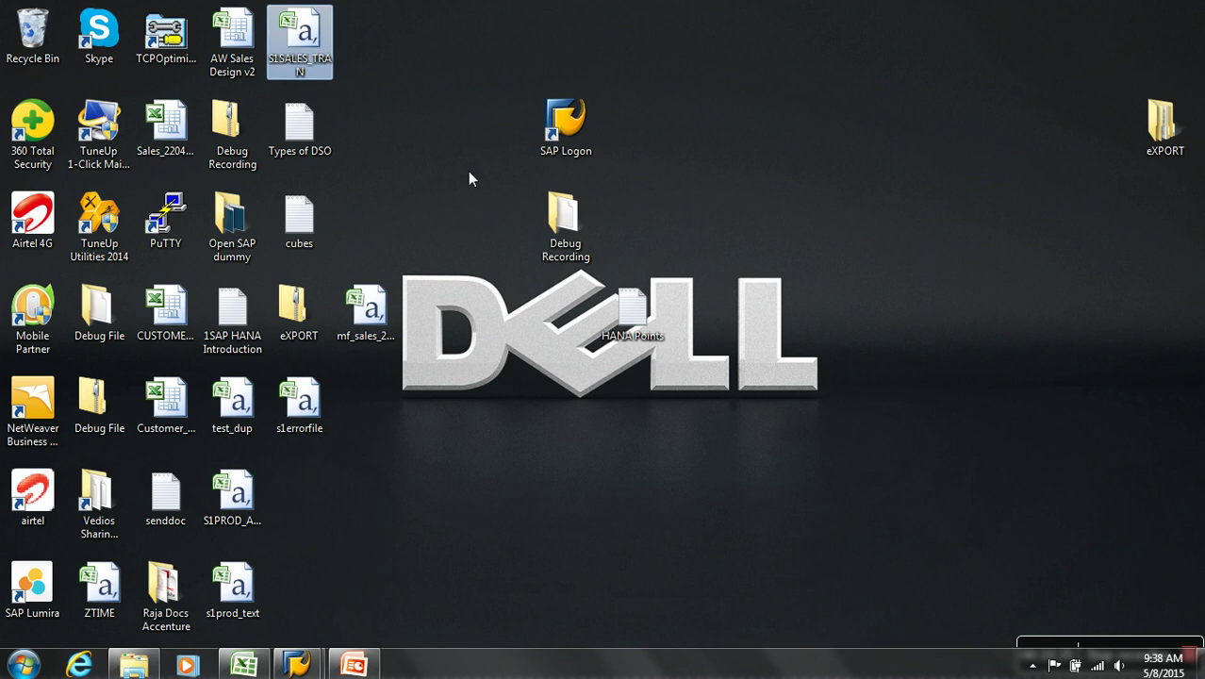
pyautogui.click(311, 415)
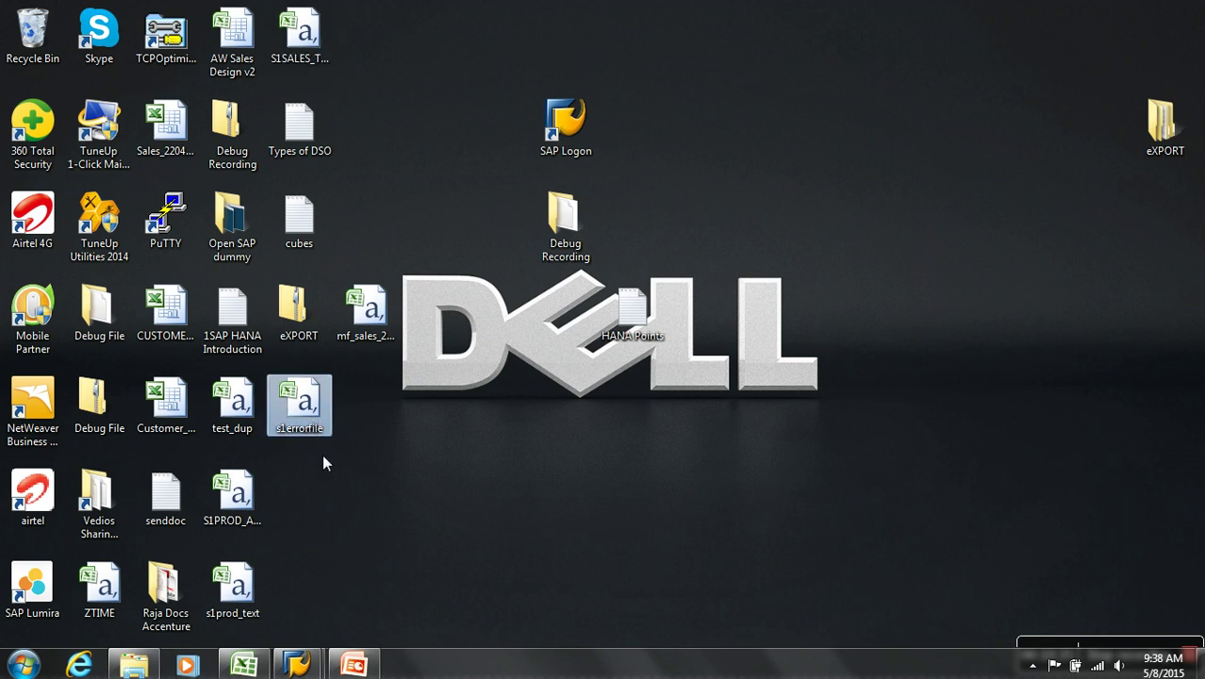
pyautogui.doubleClick(313, 412)
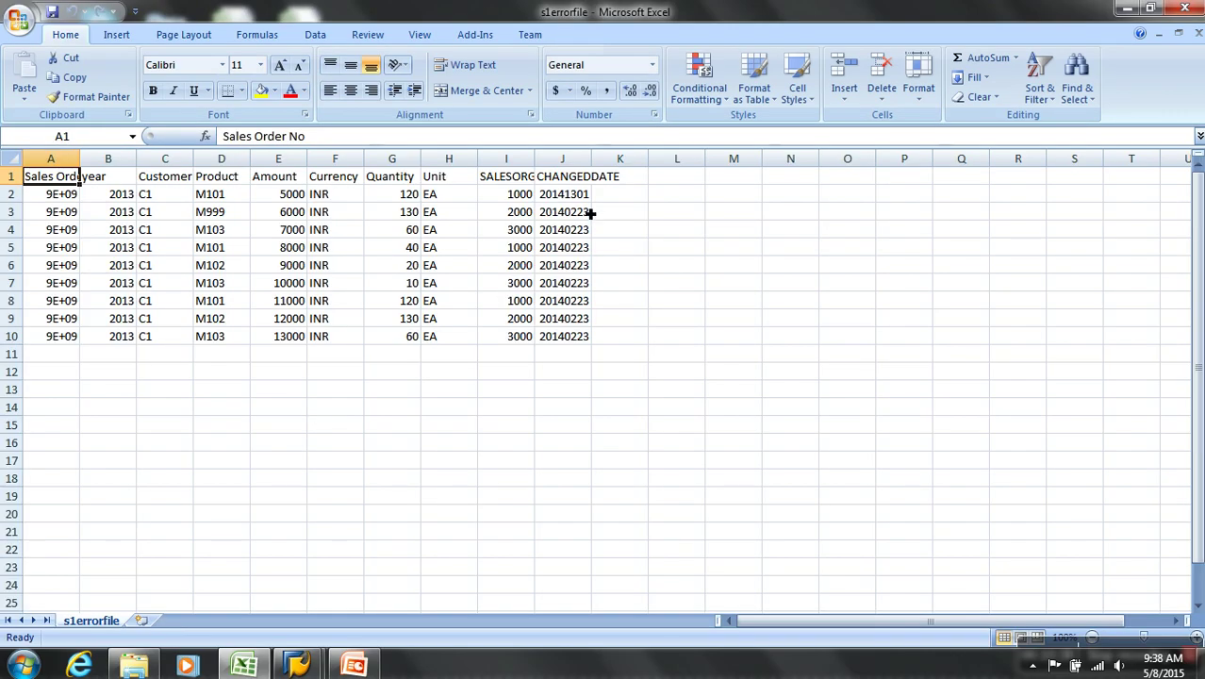
pyautogui.click(581, 217)
pyautogui.hotkey('ctrl', 'c')
pyautogui.click(581, 195)
pyautogui.hotkey('ctrl', 'v')
pyautogui.press('Escape')
# Set the product in D2 to Z999, then save s1errorfile in its existing format and close it
pyautogui.click(229, 200)
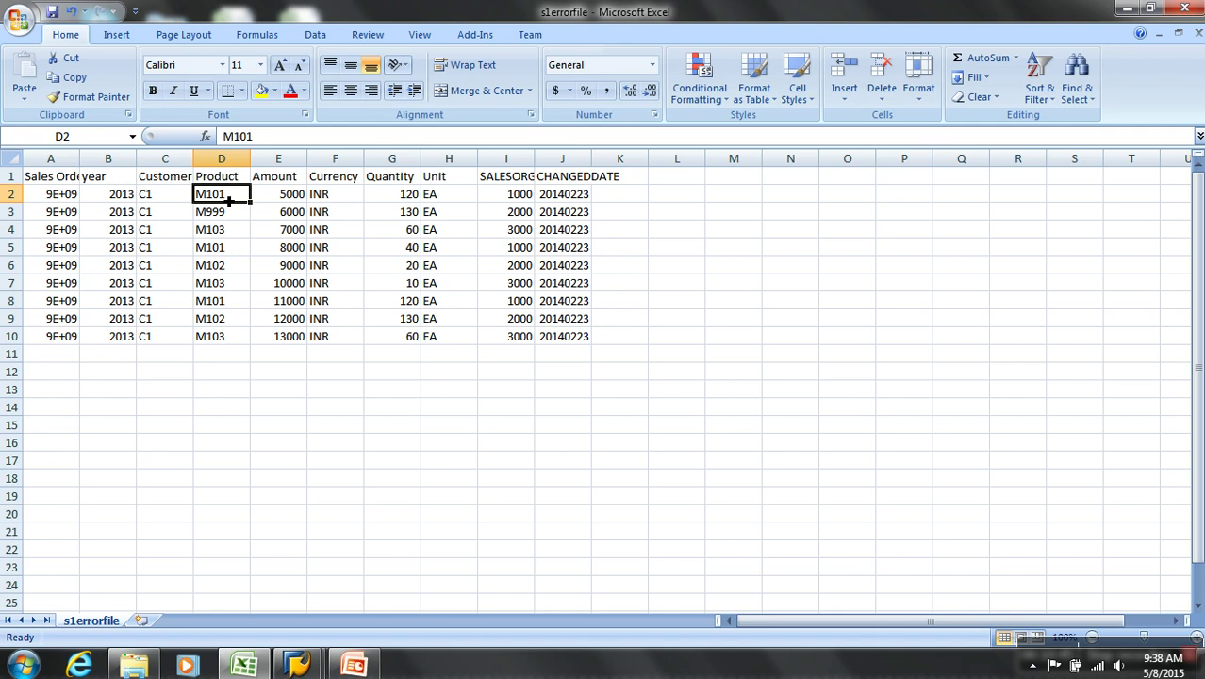
pyautogui.write('Z9999')
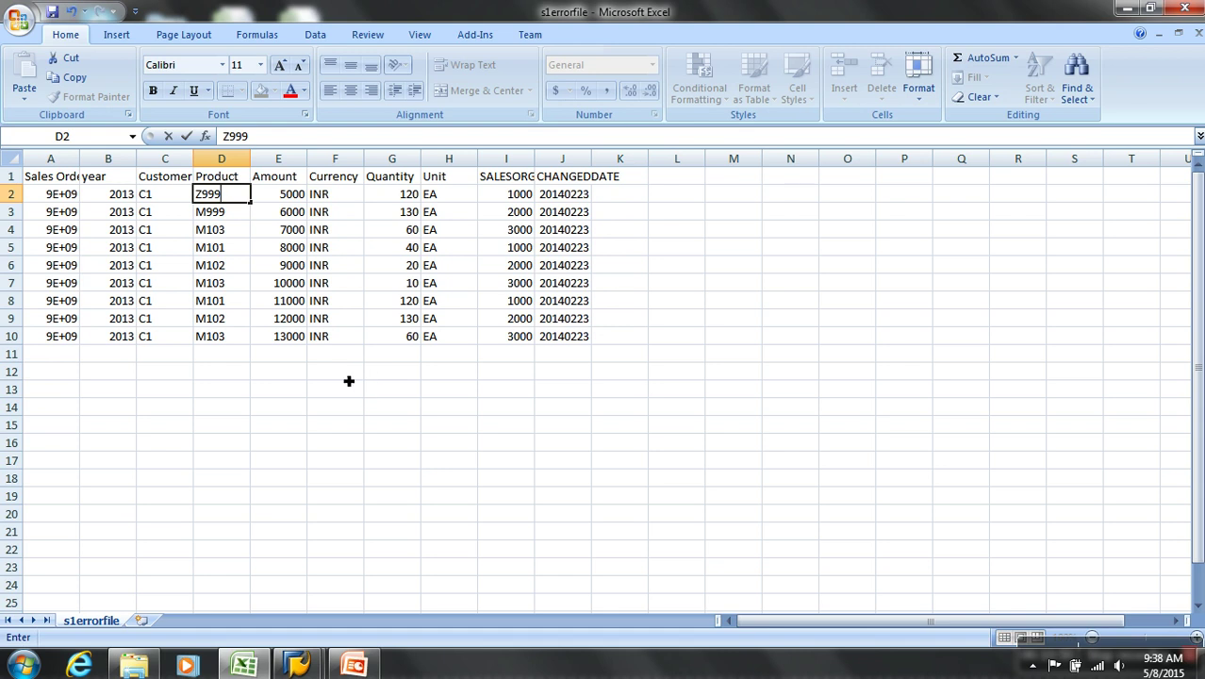
pyautogui.click(337, 407)
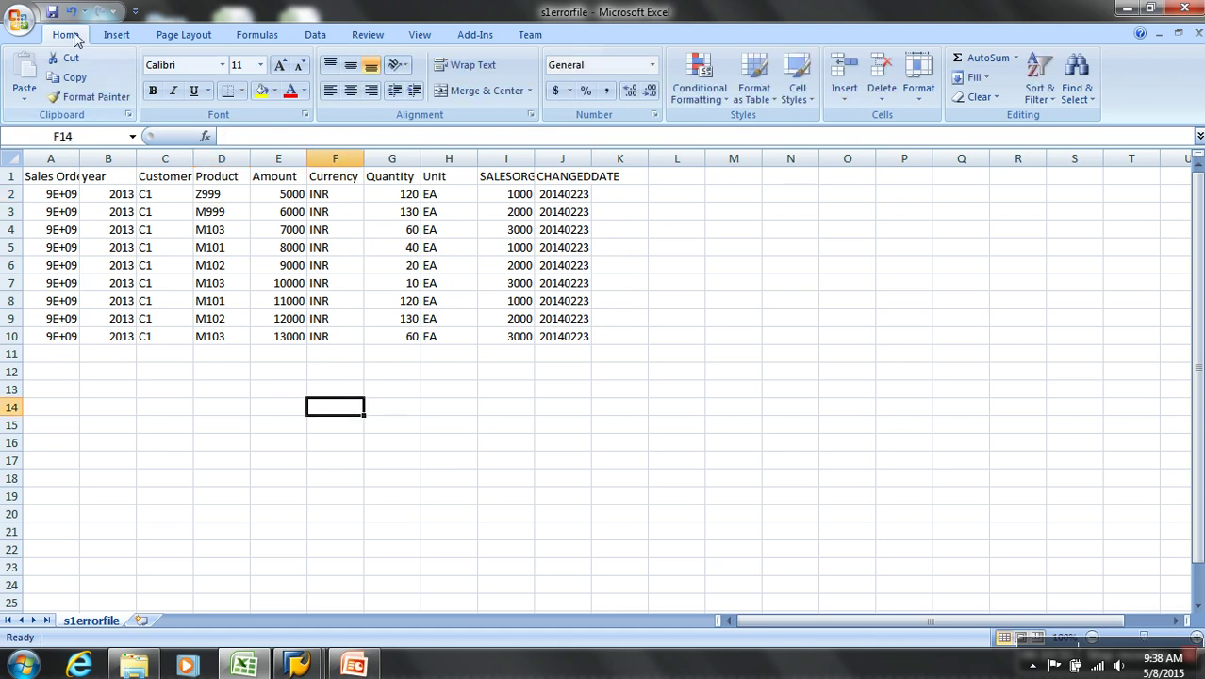
pyautogui.click(58, 181)
pyautogui.click(52, 11)
pyautogui.click(537, 390)
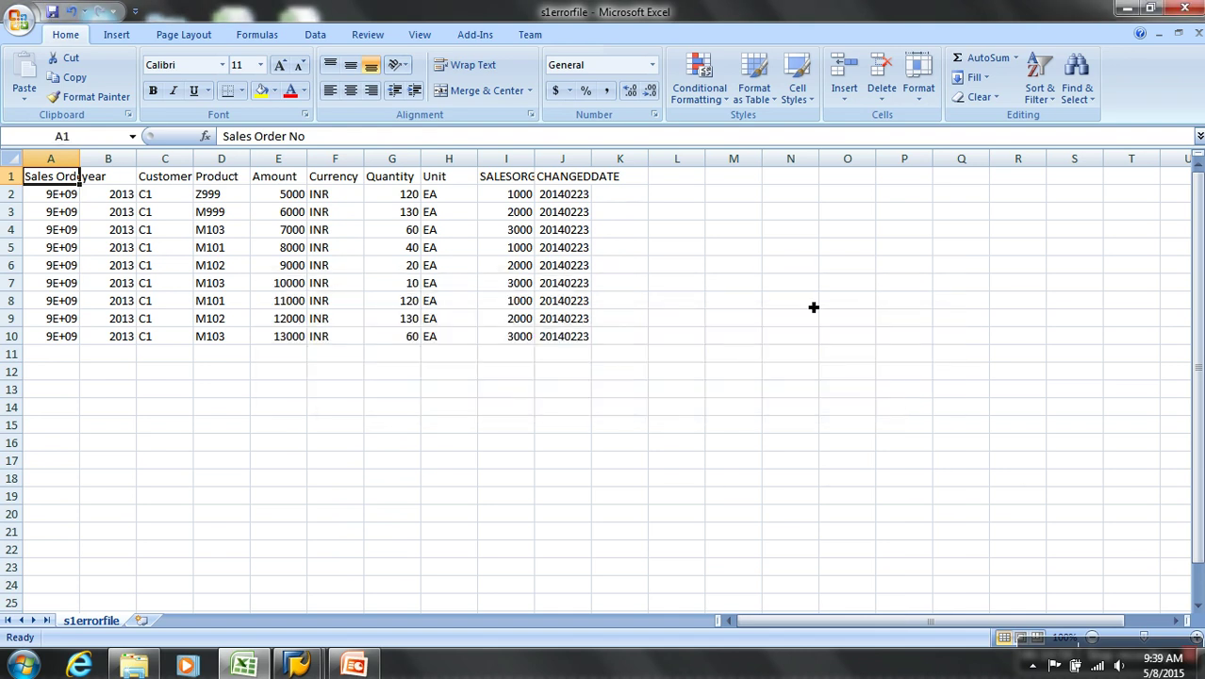
pyautogui.click(1197, 34)
pyautogui.click(539, 376)
pyautogui.click(544, 390)
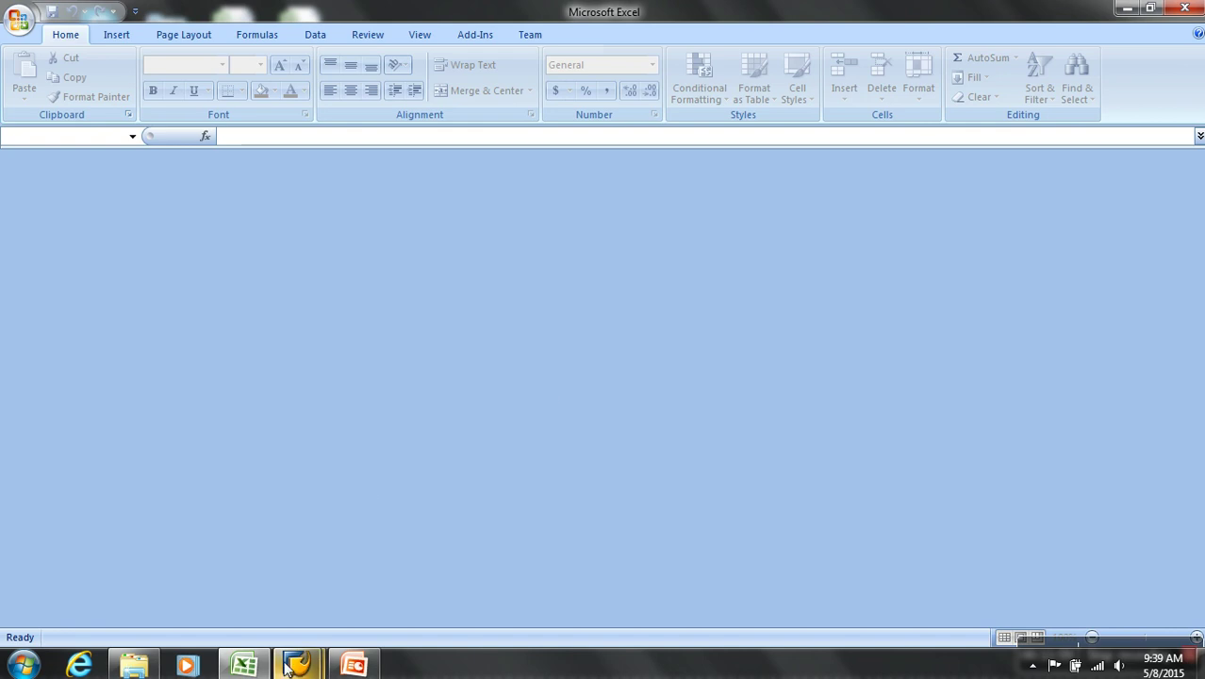
# Switch back to SAP, display BMWCUBE's data model, and open the Product Number characteristic BMWCPNO from the Product dimension
pyautogui.moveTo(297, 665)
pyautogui.click(372, 601)
pyautogui.rightClick(364, 281)
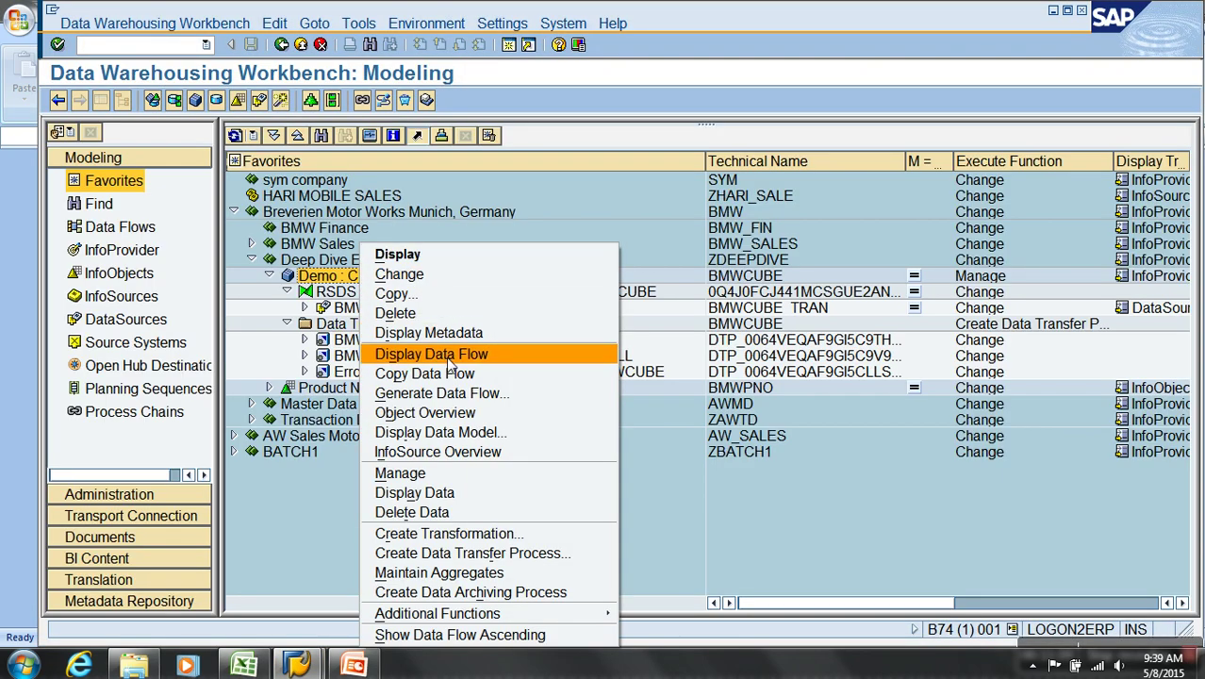
pyautogui.click(474, 432)
pyautogui.click(692, 229)
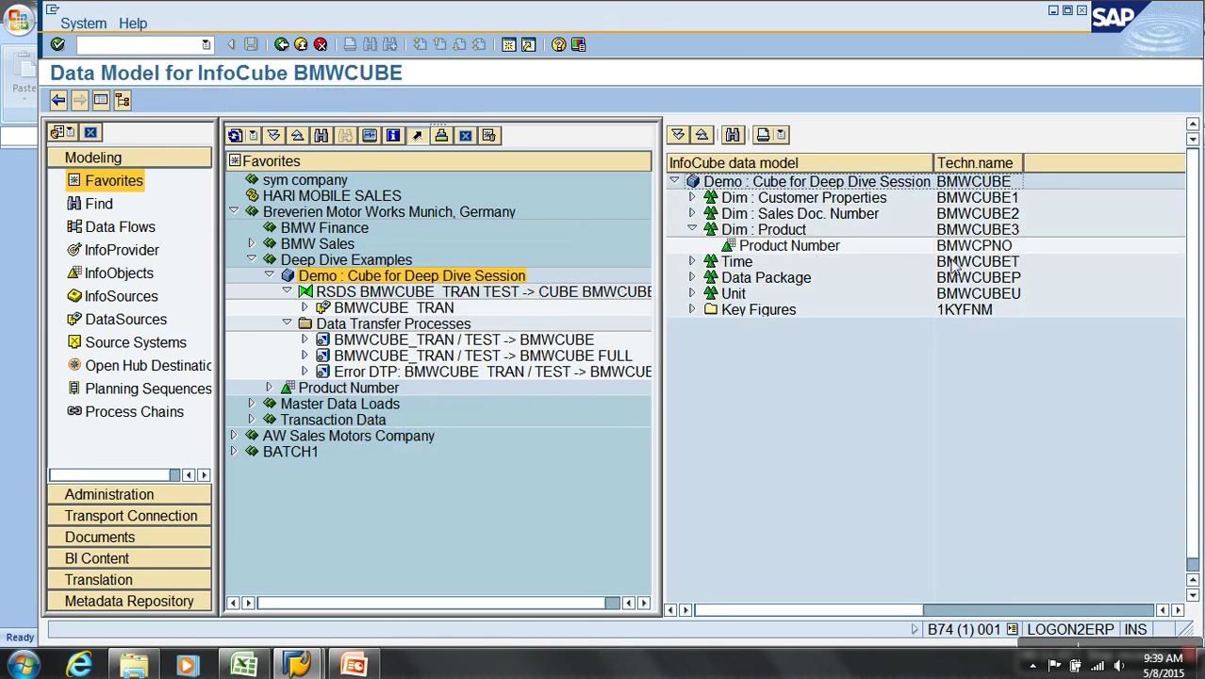
pyautogui.doubleClick(1002, 246)
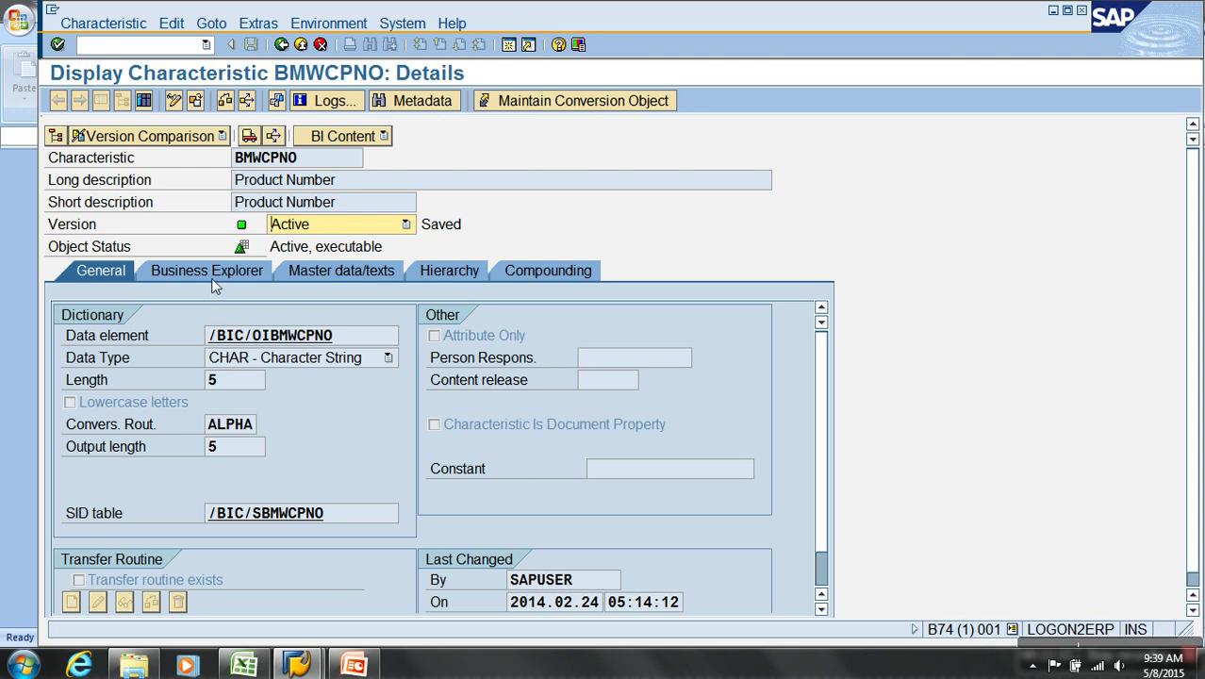
# Display the contents of BMWCPNO's SID table /BIC/SBMWCPNO to check the existing product numbers, then return to the data model
pyautogui.click(316, 277)
pyautogui.click(106, 272)
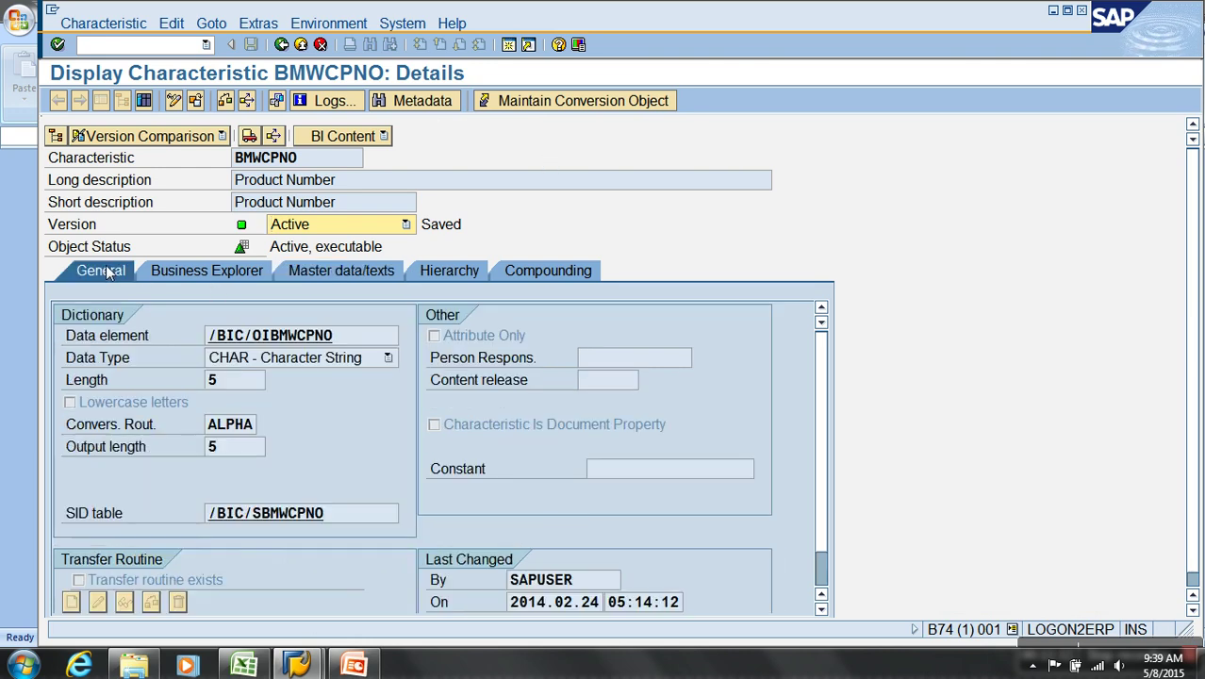
pyautogui.doubleClick(298, 513)
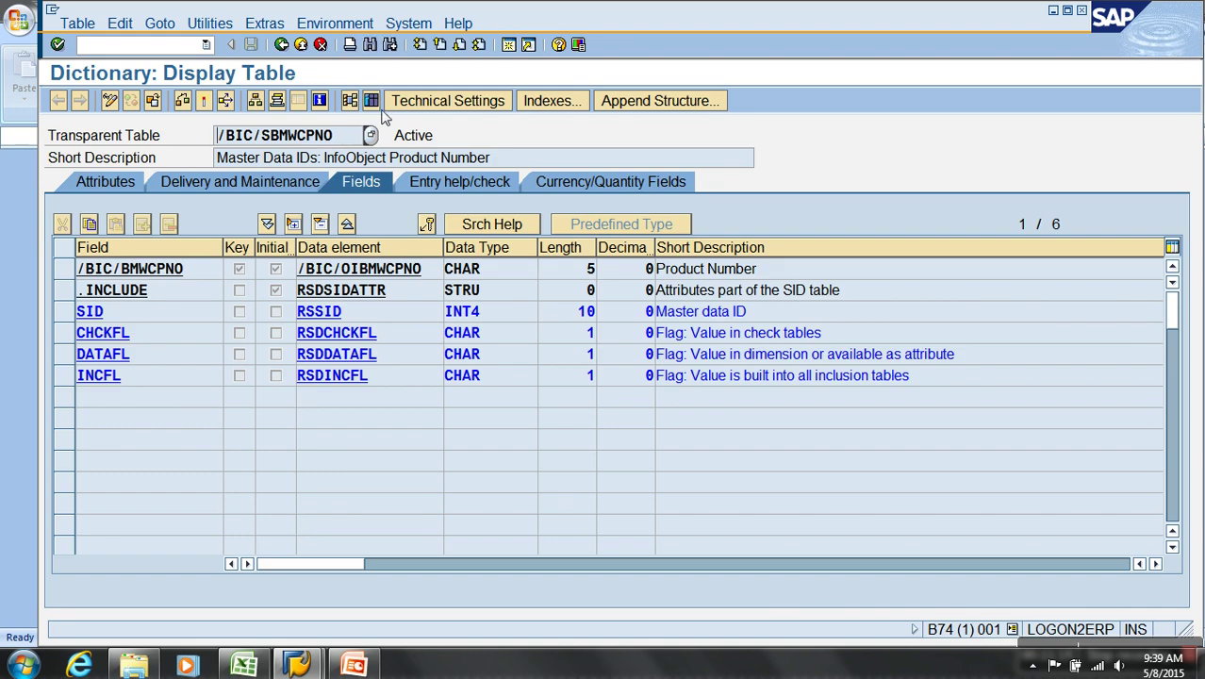
pyautogui.click(371, 100)
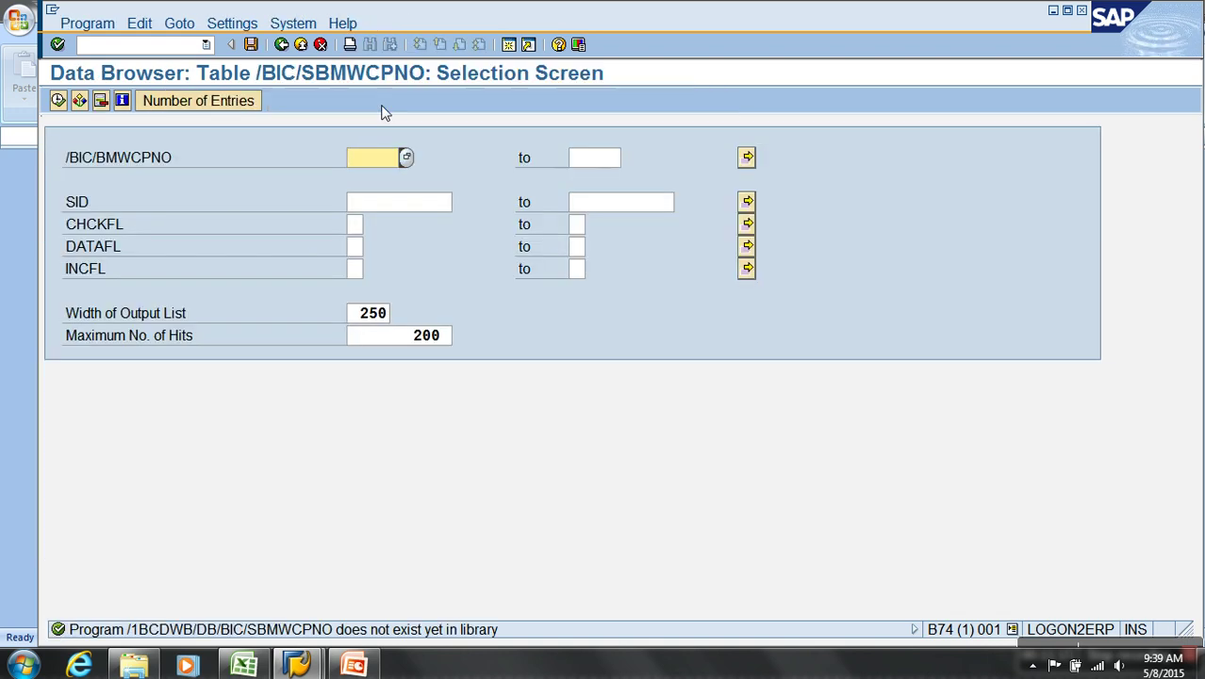
pyautogui.press('F8')
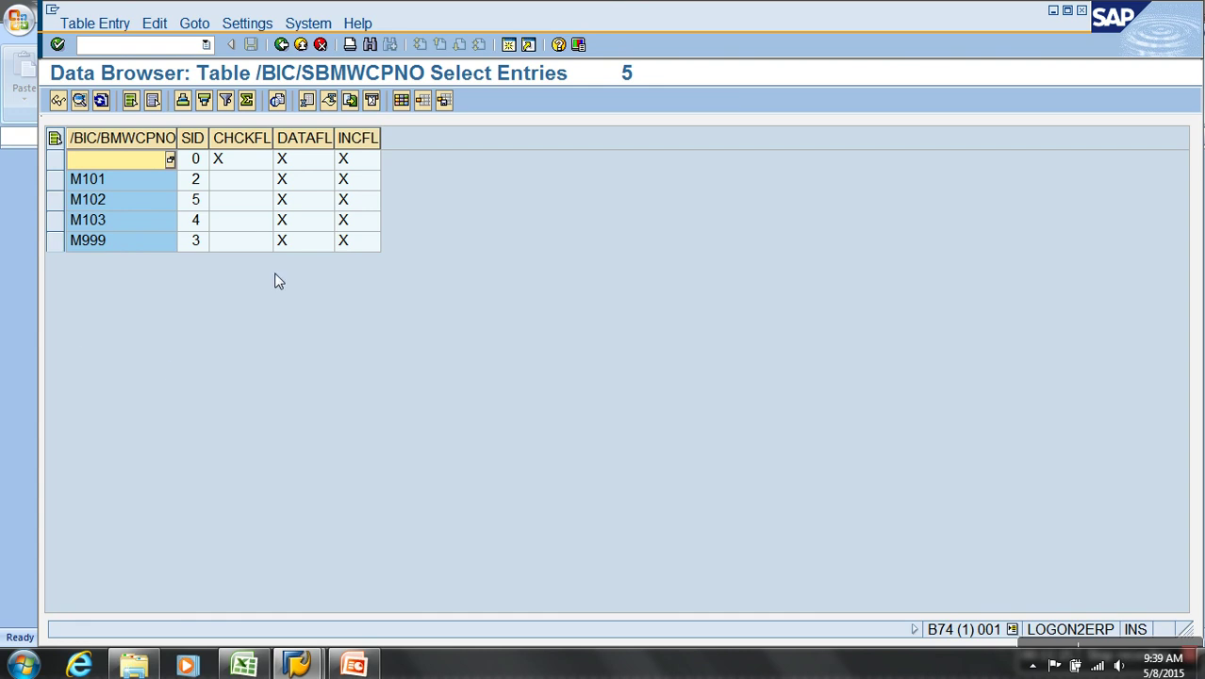
pyautogui.click(301, 46)
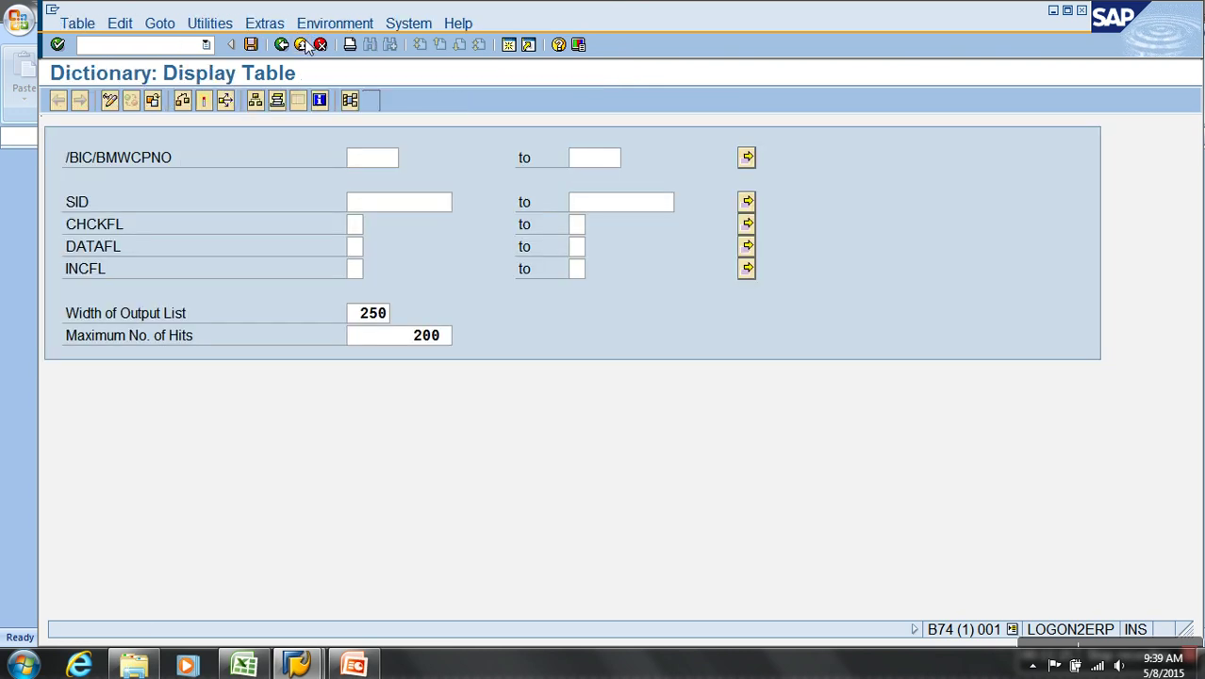
pyautogui.click(304, 47)
pyautogui.click(304, 46)
pyautogui.click(303, 46)
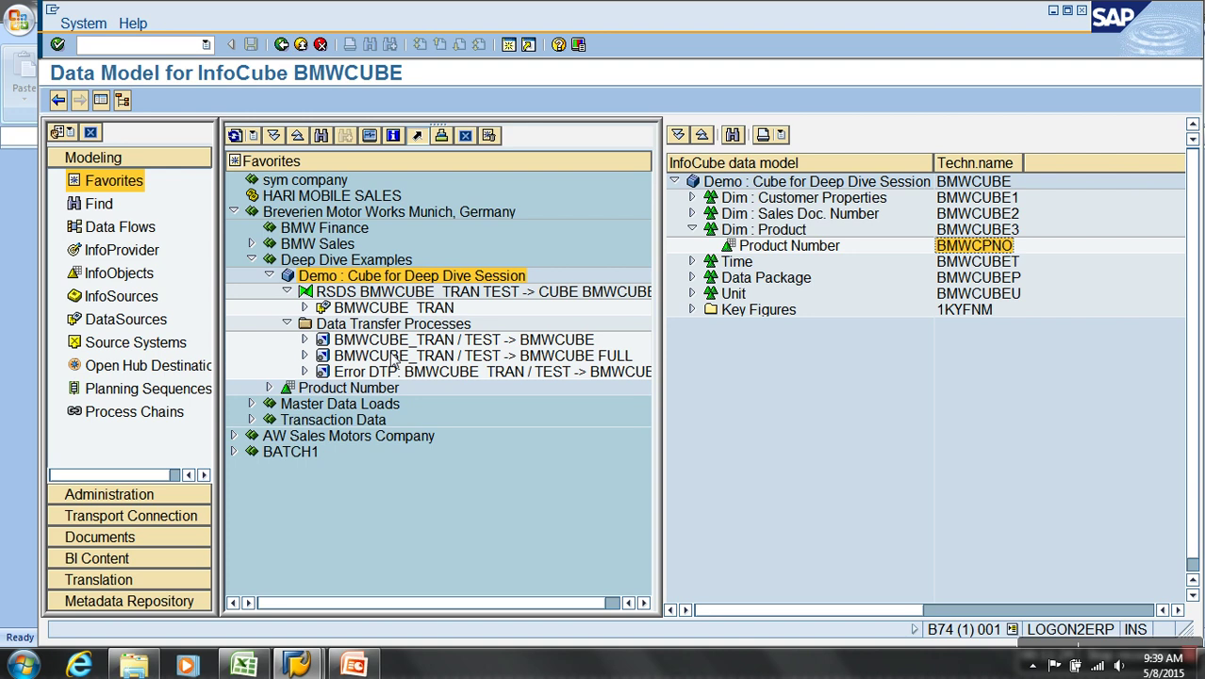
# Open the InfoPackage IP BMWCUBE_TRAN - refill, check its extraction settings, and start the data load immediately
pyautogui.click(303, 307)
pyautogui.doubleClick(444, 342)
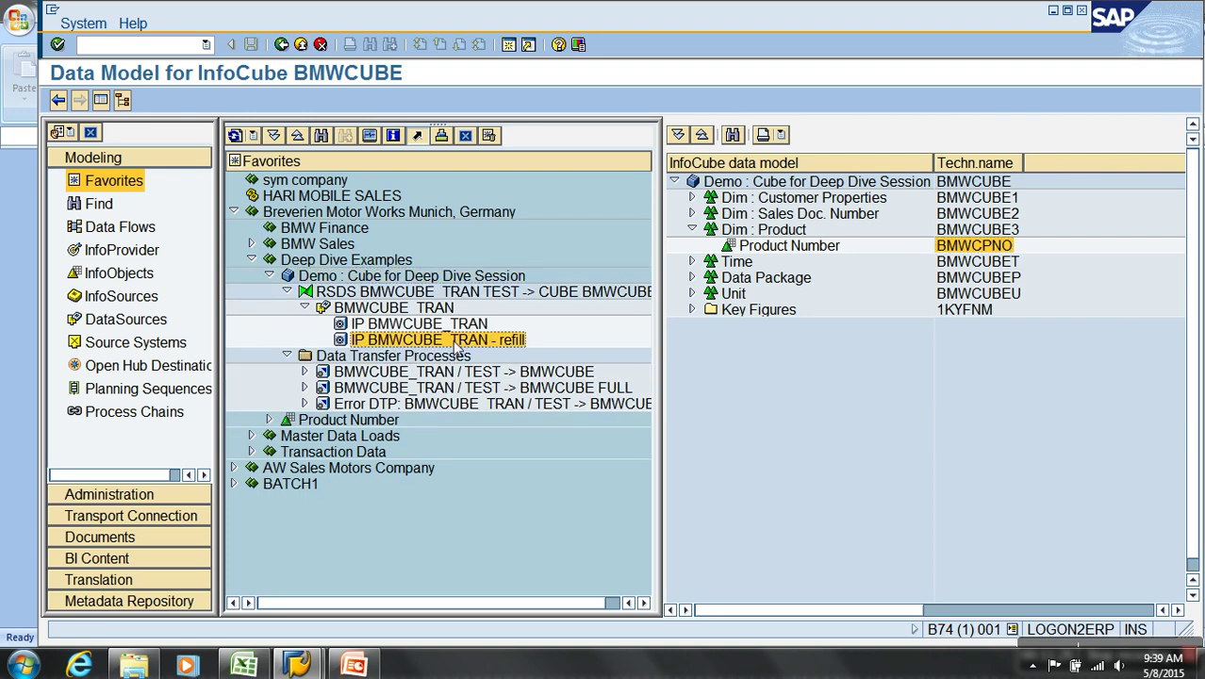
pyautogui.click(779, 275)
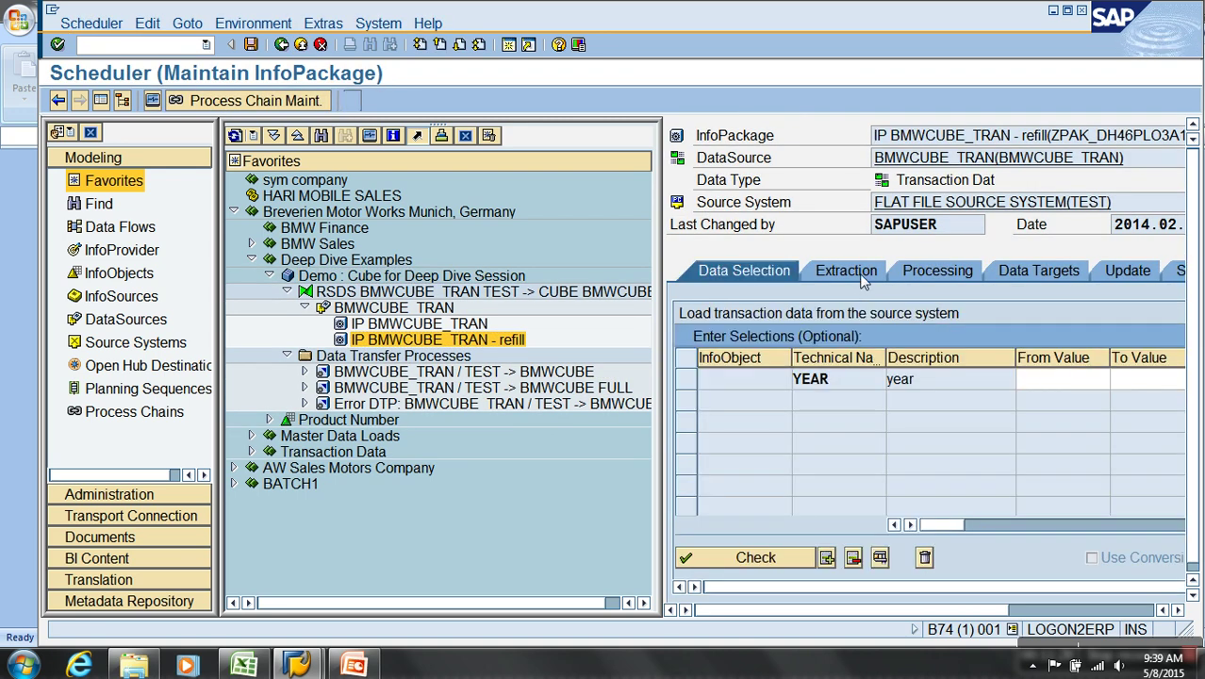
pyautogui.click(859, 273)
pyautogui.click(1177, 272)
pyautogui.click(784, 558)
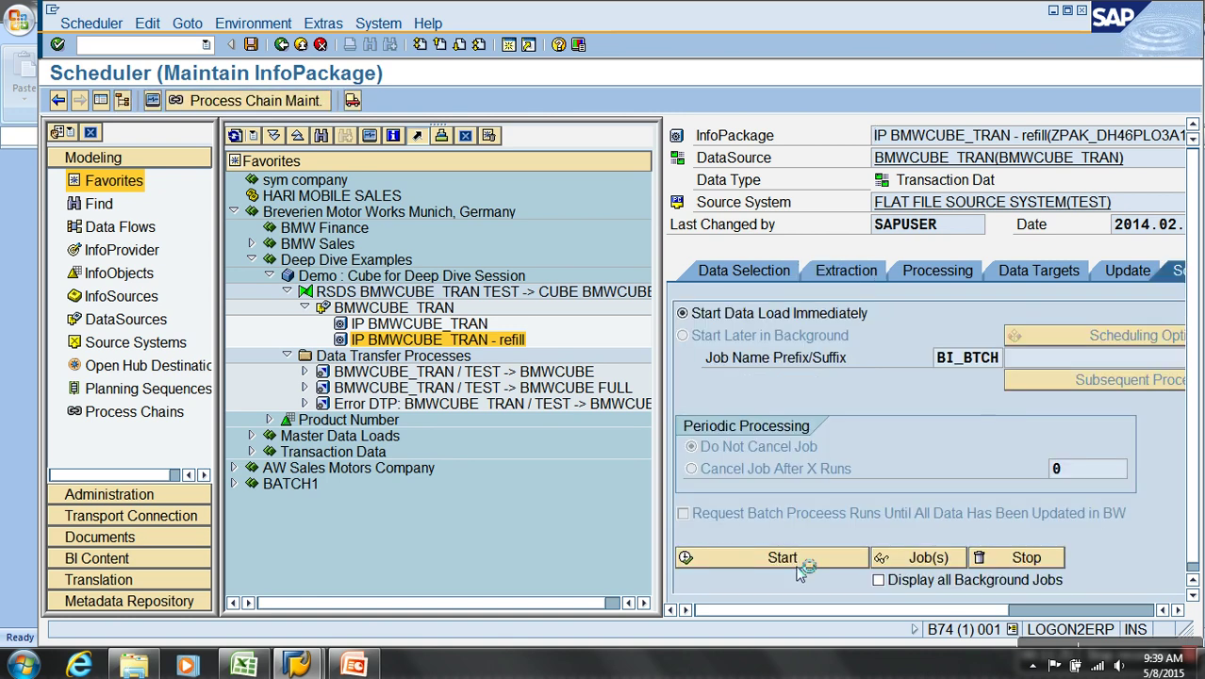
# Open the DTP BMWCUBE_TRAN / TEST -> BMWCUBE, execute it with Parallel Extraction and Processing, and display the request monitor
pyautogui.doubleClick(462, 373)
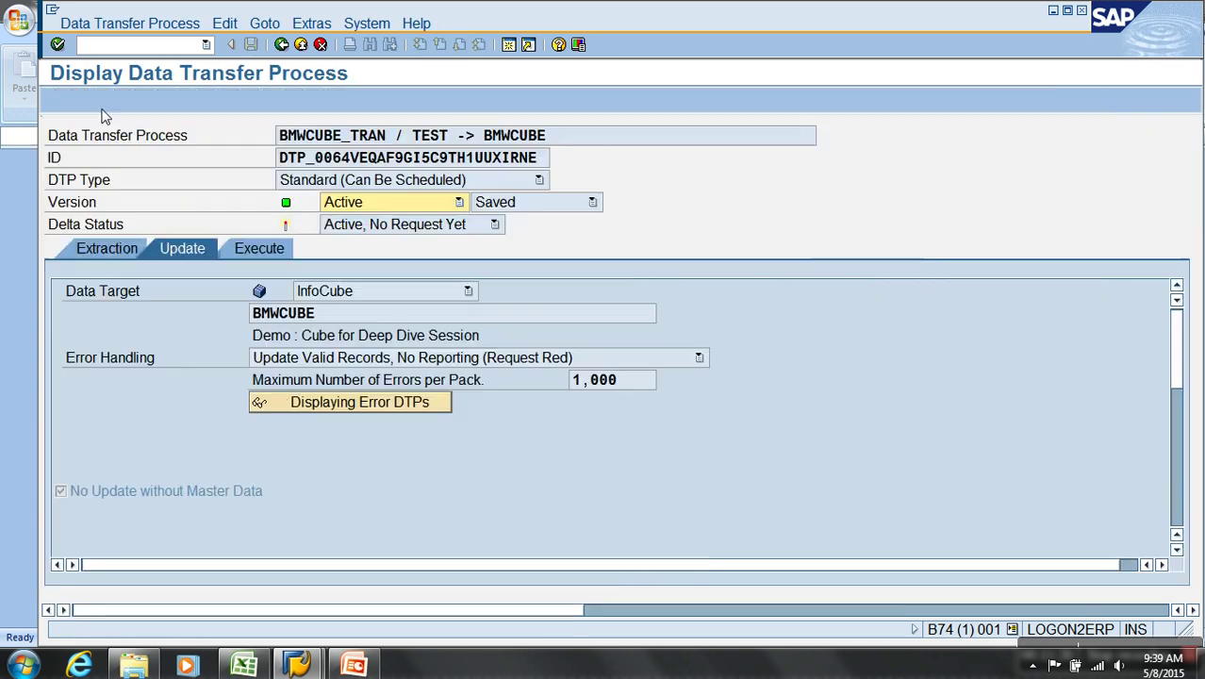
pyautogui.click(122, 100)
pyautogui.click(267, 248)
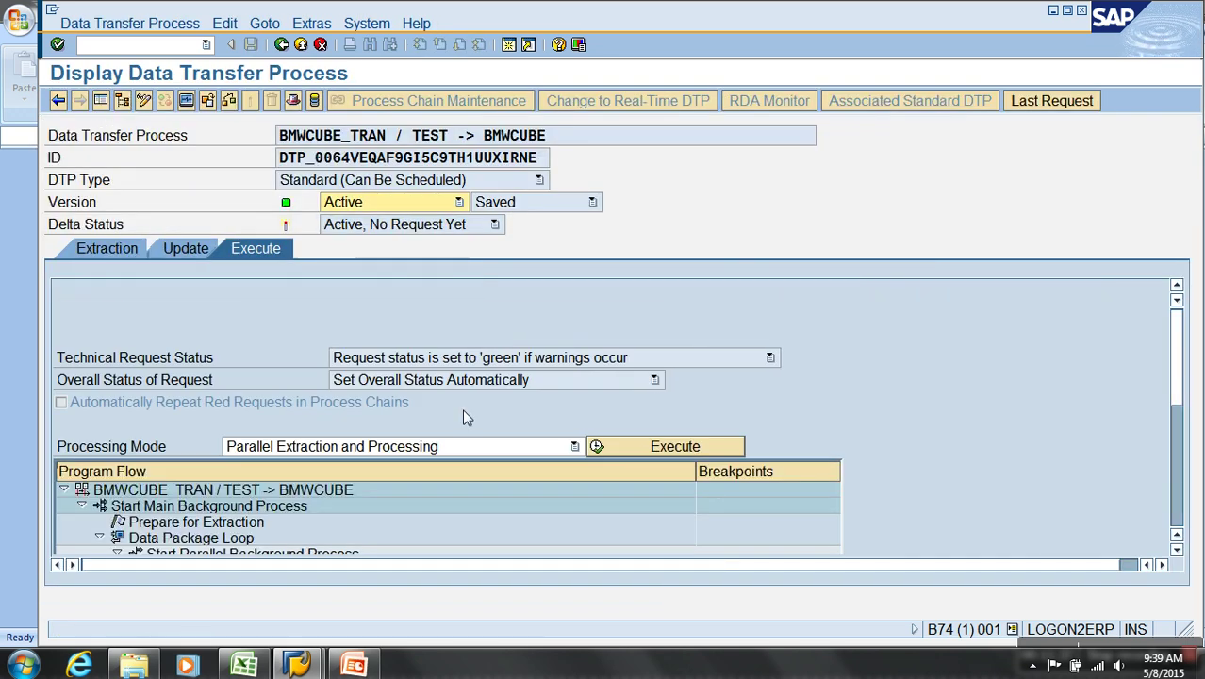
pyautogui.click(690, 445)
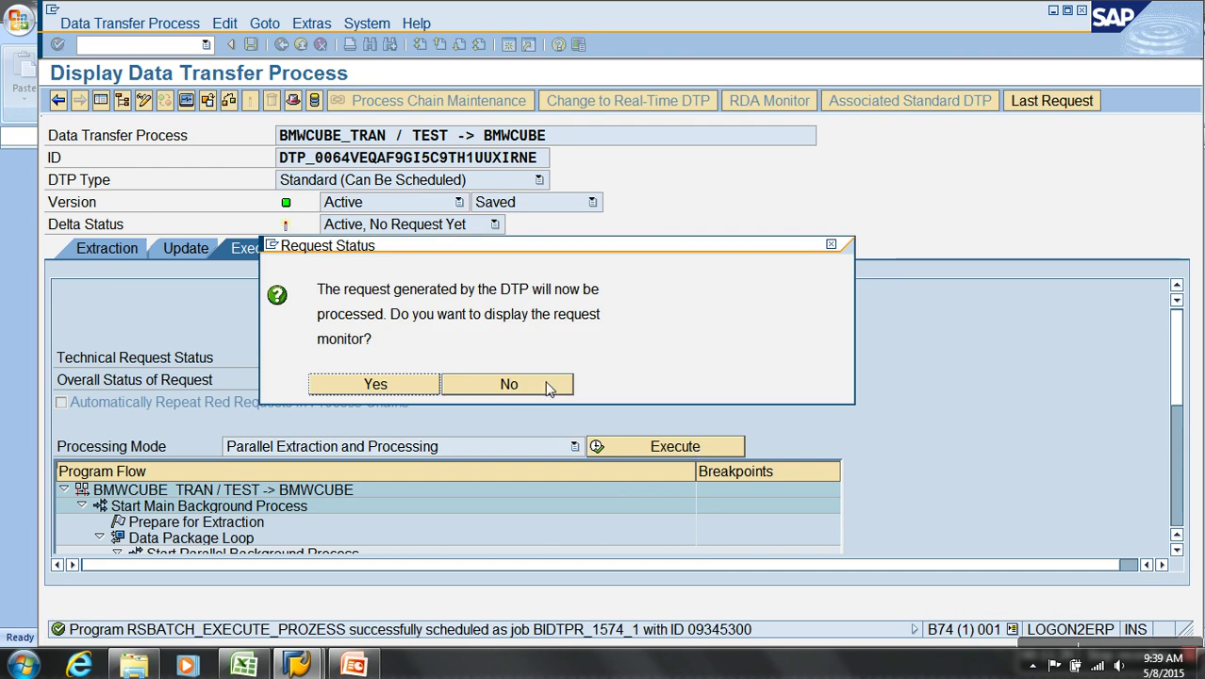
pyautogui.click(375, 384)
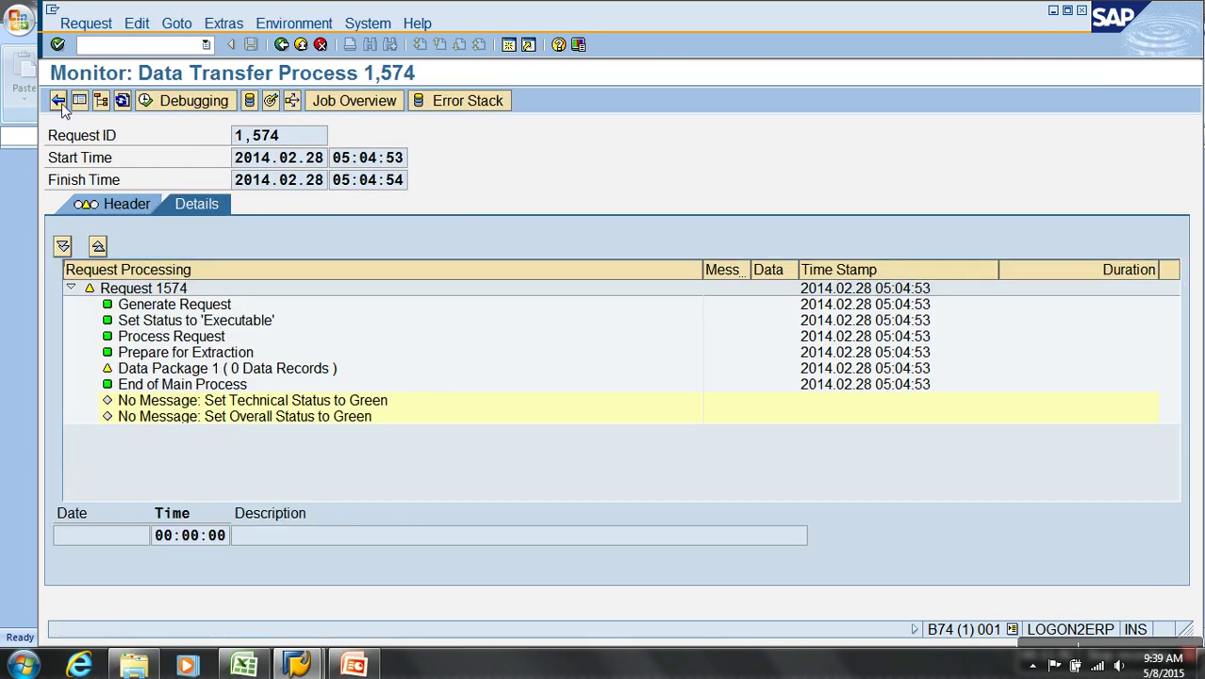
# Refresh the request monitor, inspect the Updating to InfoCube BMWCUBE details under Data Package 1, and return to the modeling workbench
pyautogui.click(122, 101)
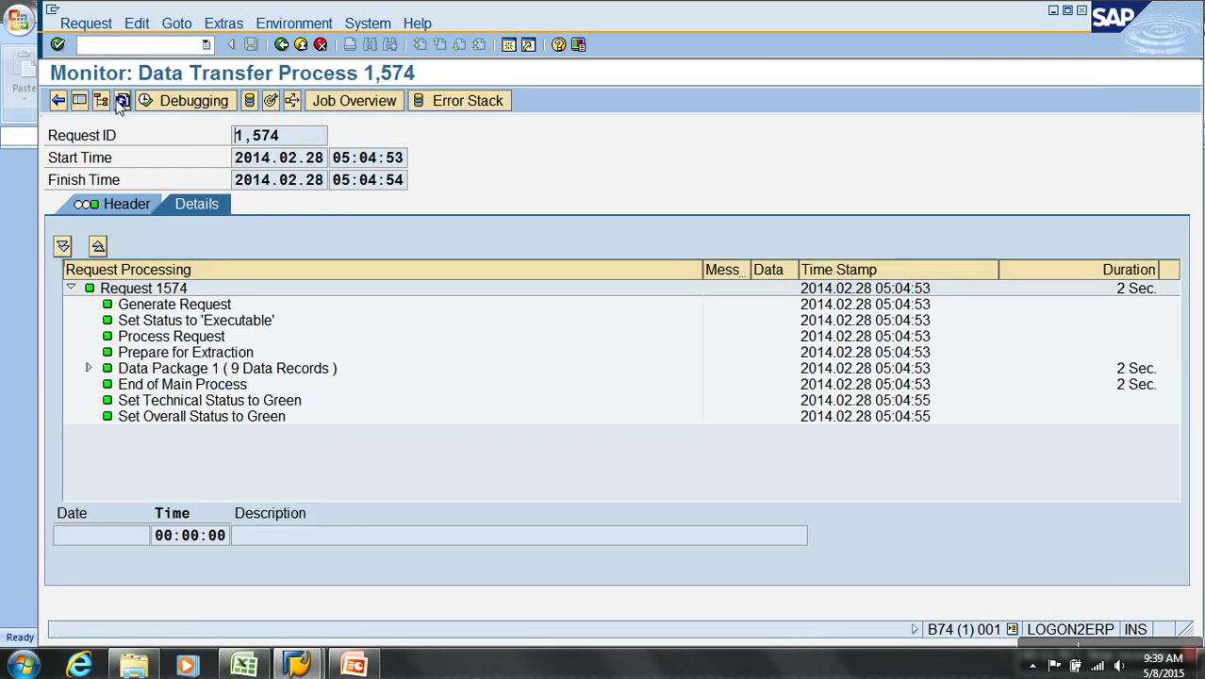
pyautogui.click(88, 368)
pyautogui.click(106, 434)
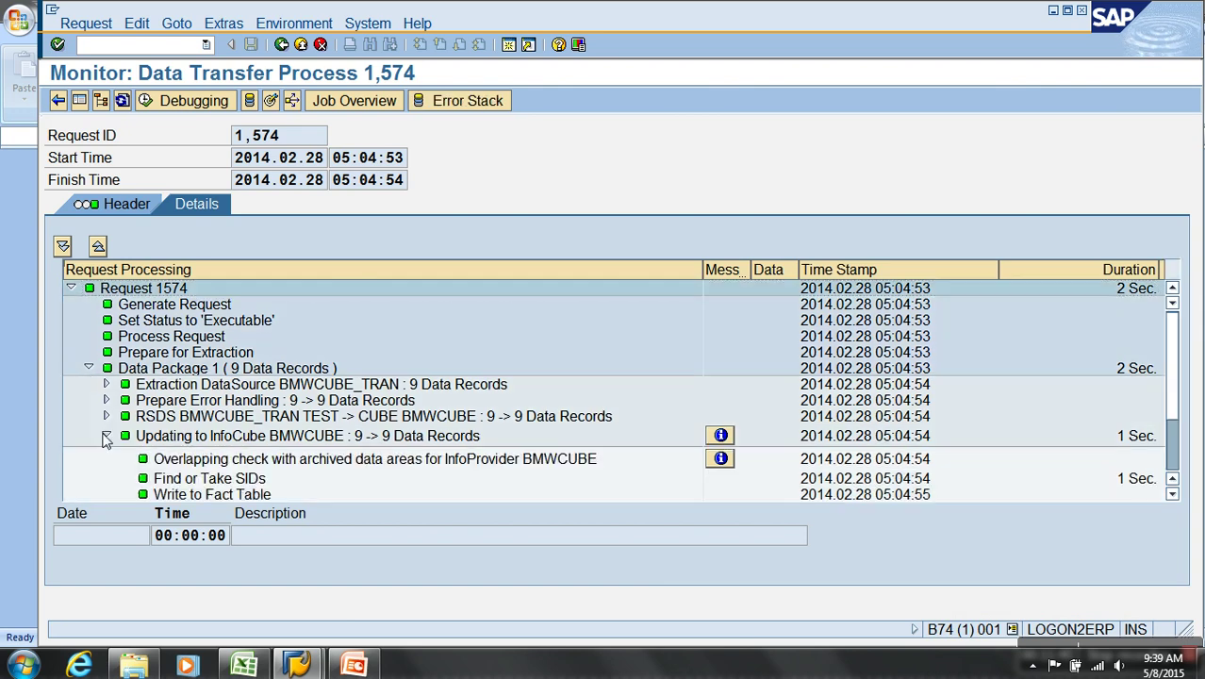
pyautogui.scroll(-1, 322, 453)
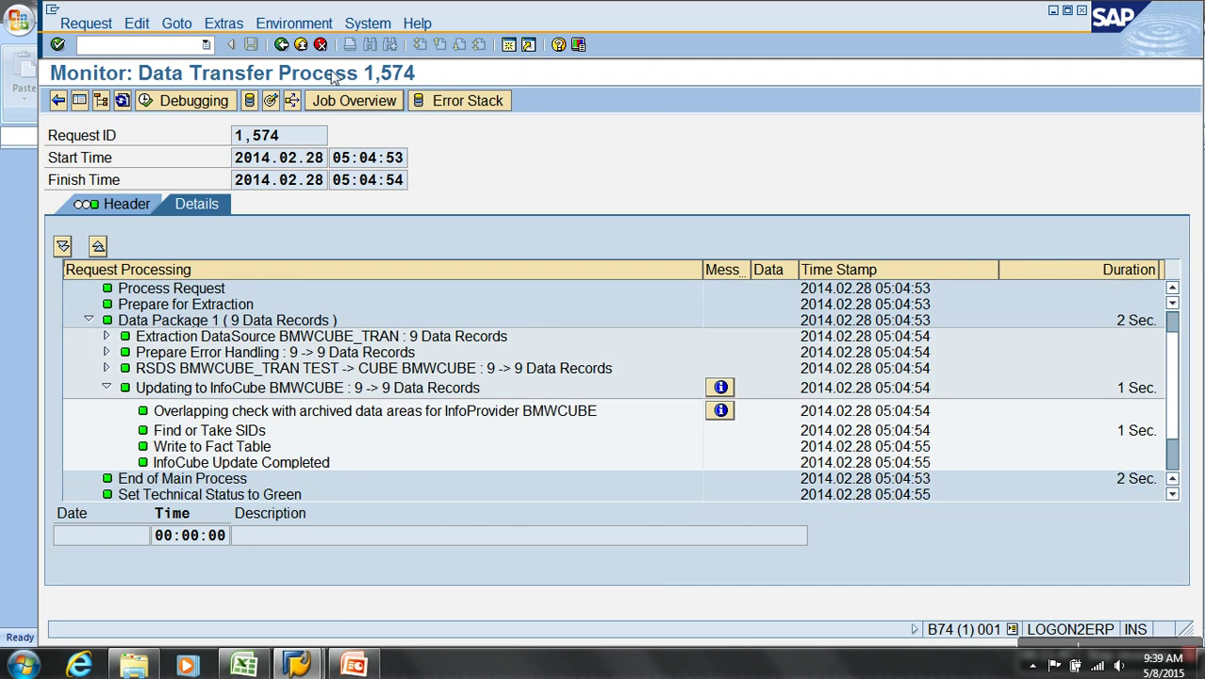
pyautogui.click(300, 45)
# Display the PSA records of the IP BMWCUBE_TRAN - refill request, check the Product values including Z999, and close the request list
pyautogui.rightClick(402, 308)
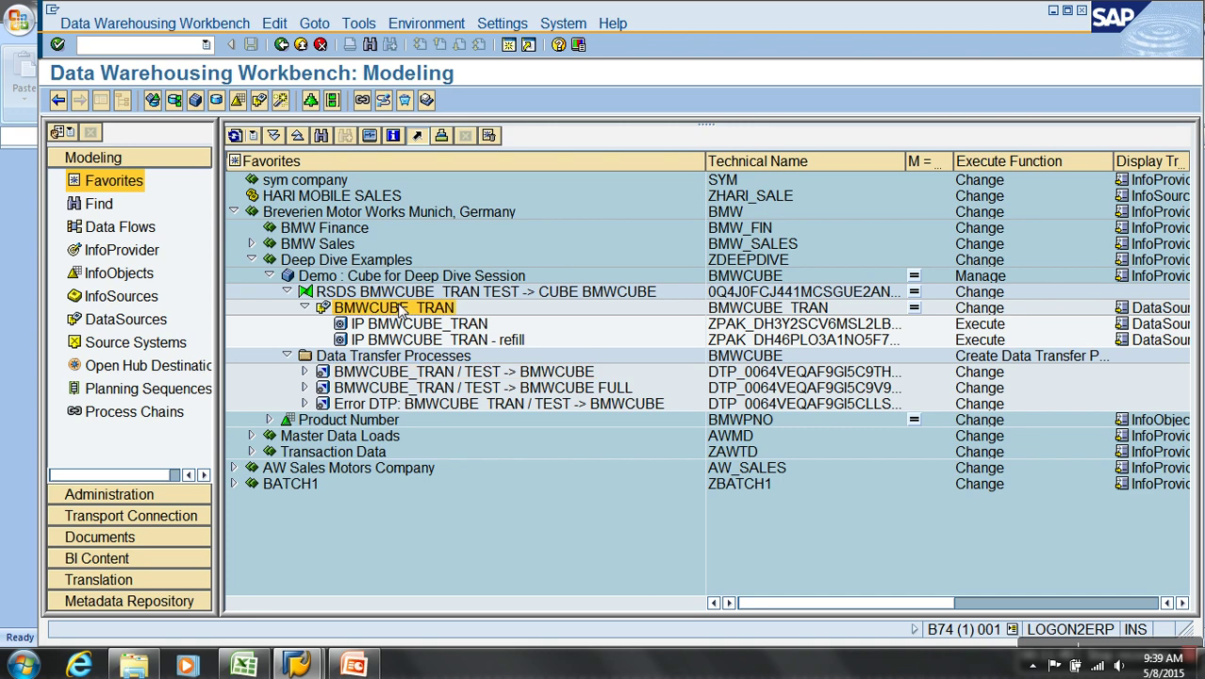
pyautogui.click(461, 474)
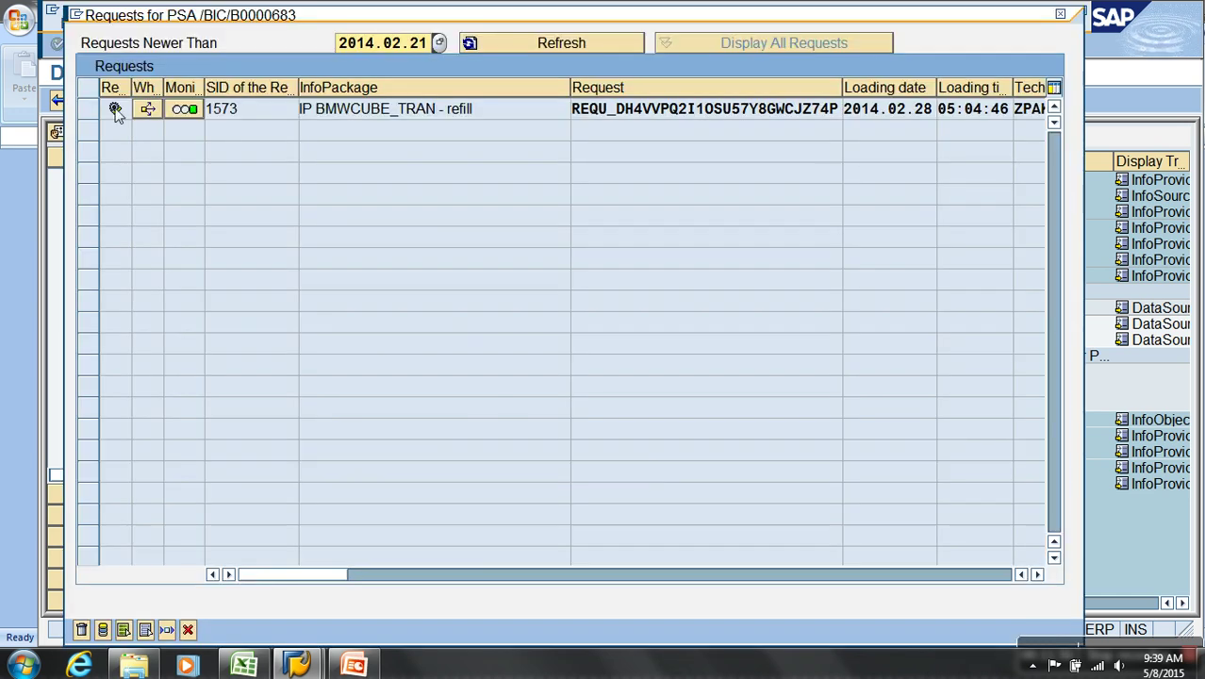
pyautogui.click(90, 110)
pyautogui.click(103, 630)
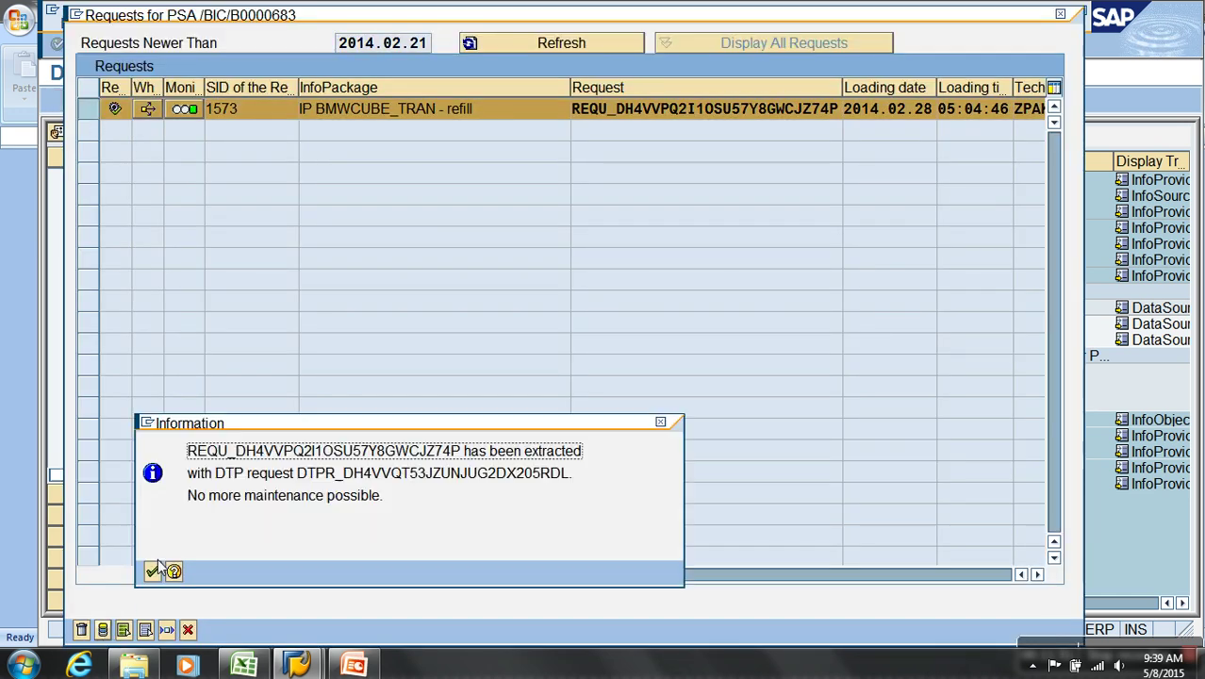
pyautogui.click(158, 569)
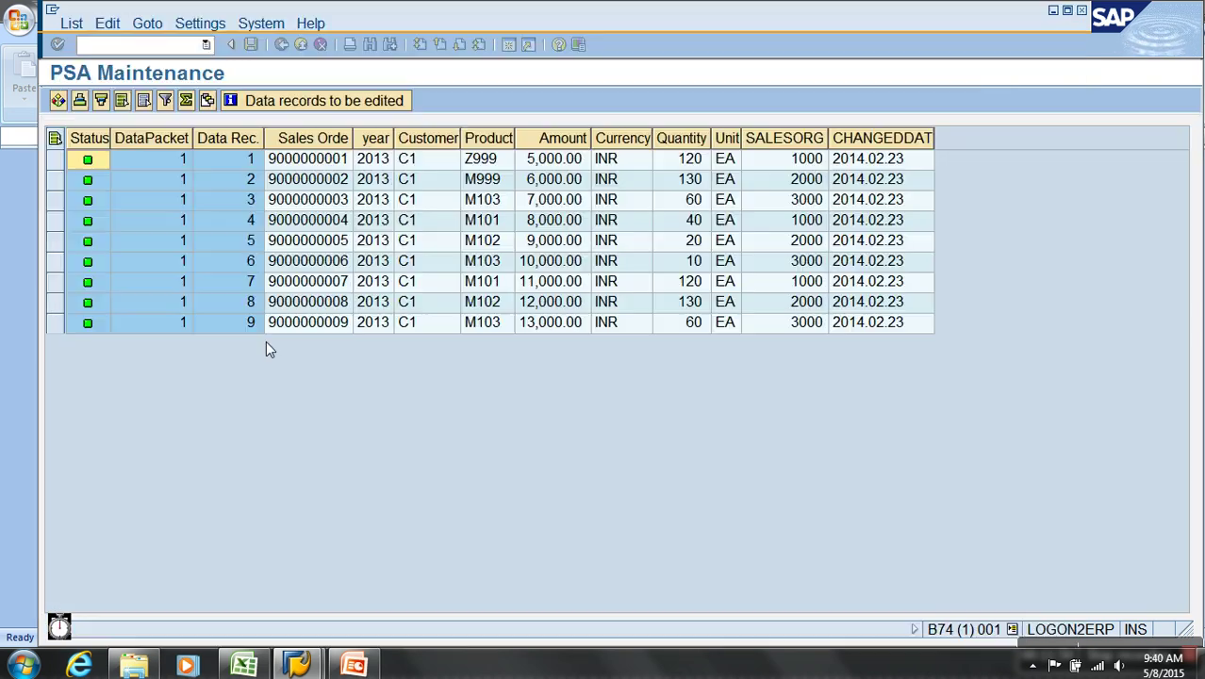
pyautogui.click(492, 164)
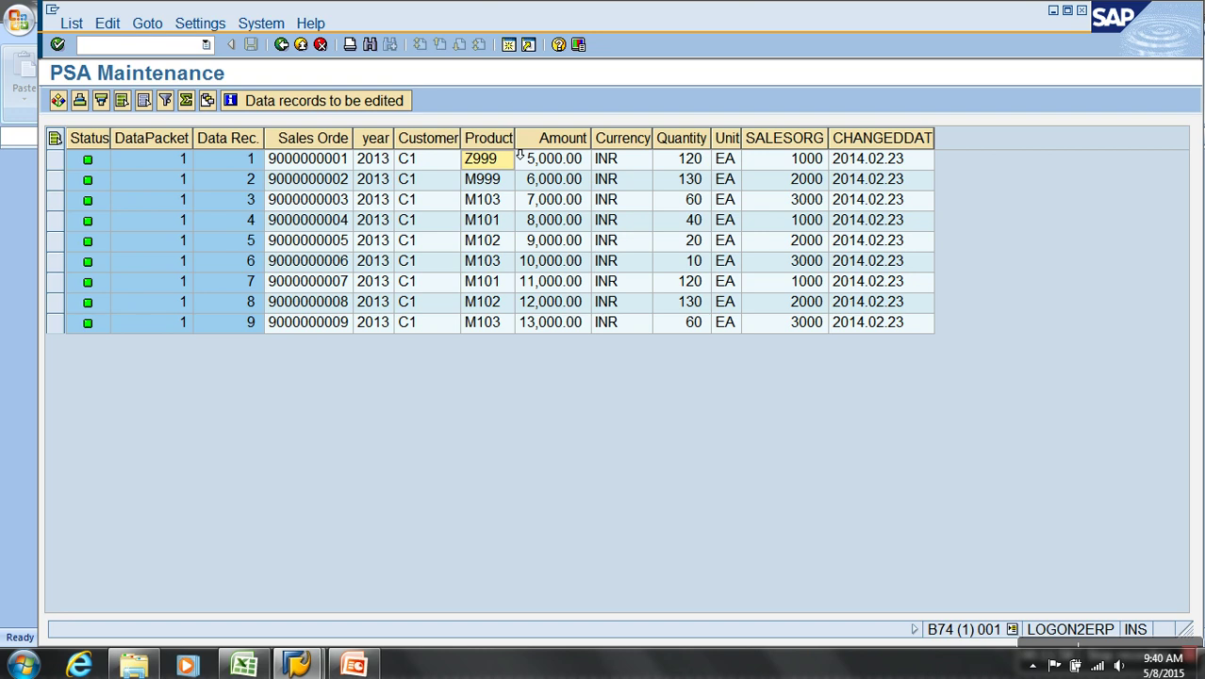
pyautogui.moveTo(523, 144); pyautogui.dragTo(537, 143)
pyautogui.click(300, 44)
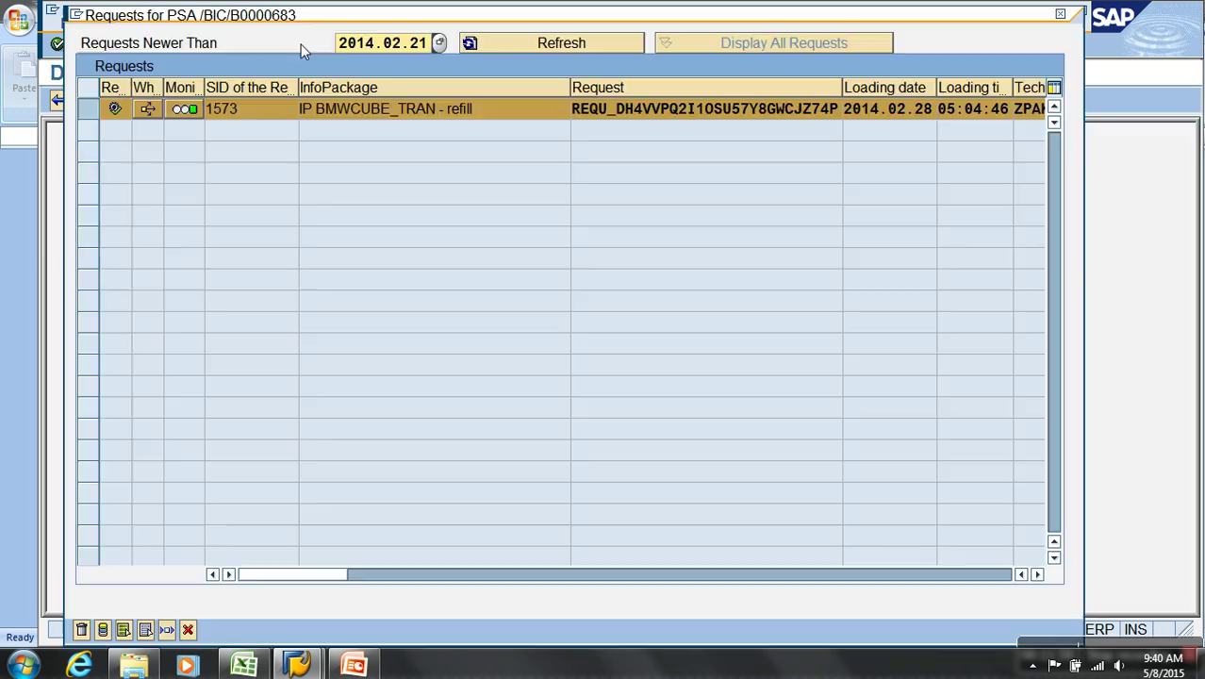
pyautogui.click(188, 630)
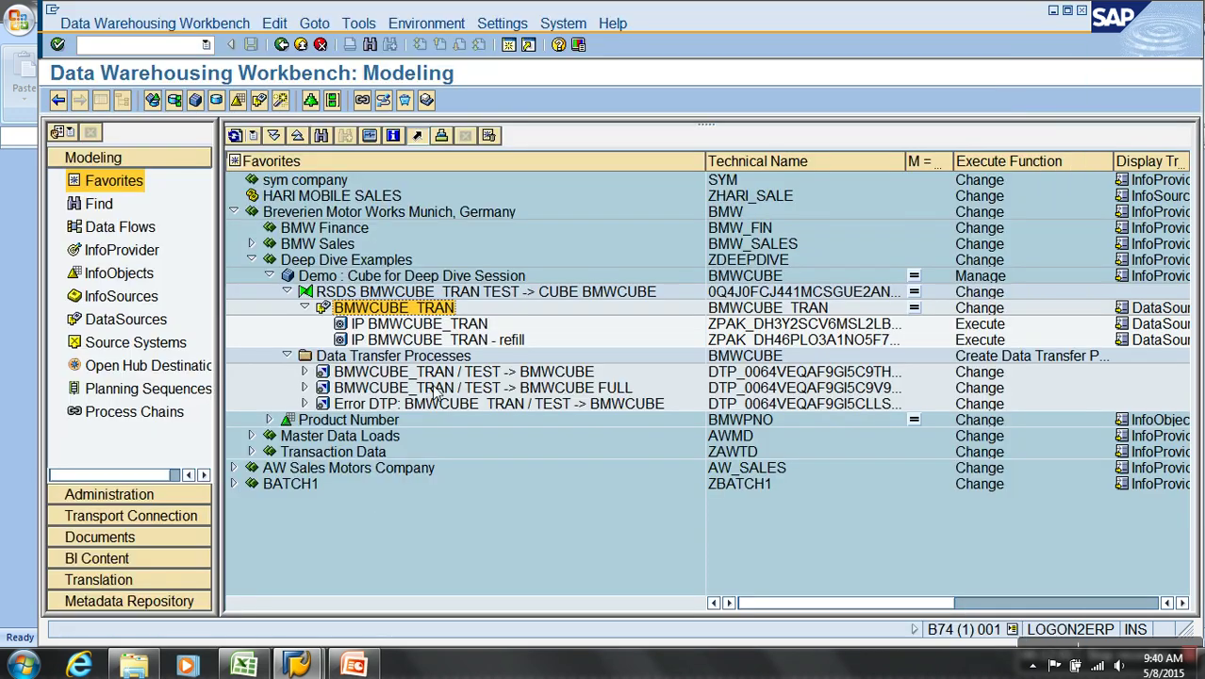
# Reopen the DTP BMWCUBE_TRAN / TEST -> BMWCUBE and review its update settings and program flow
pyautogui.click(454, 376)
pyautogui.doubleClick(456, 377)
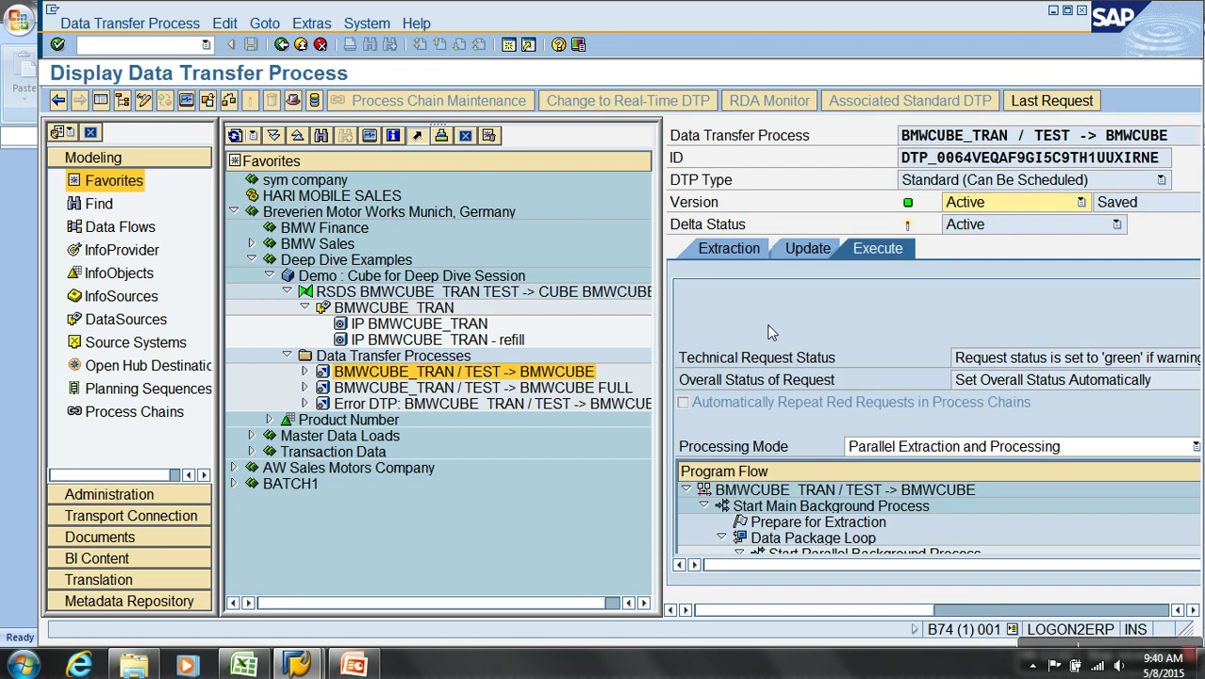
pyautogui.click(787, 252)
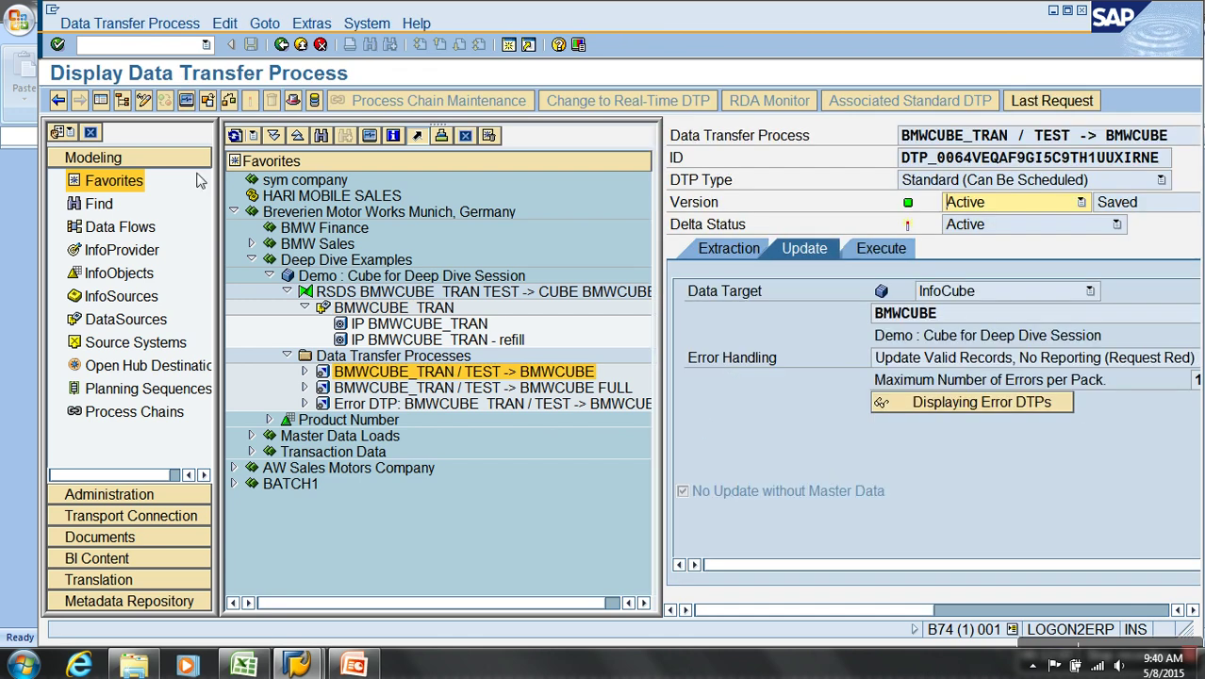
pyautogui.click(100, 100)
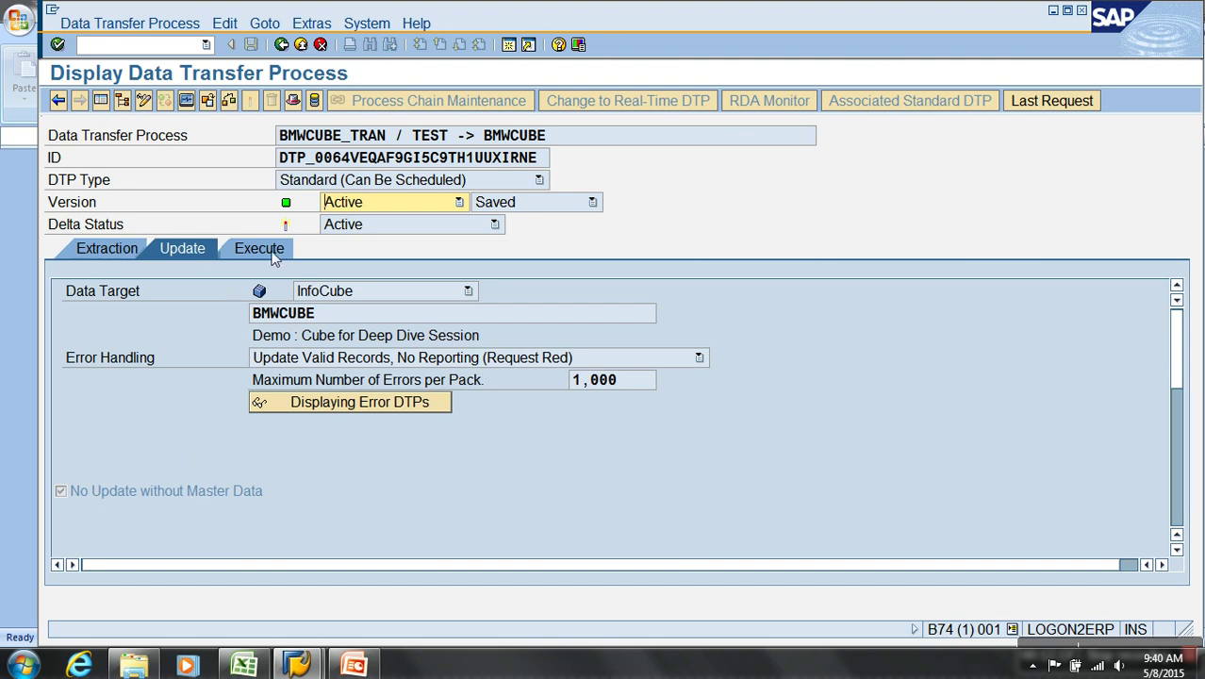
pyautogui.click(273, 253)
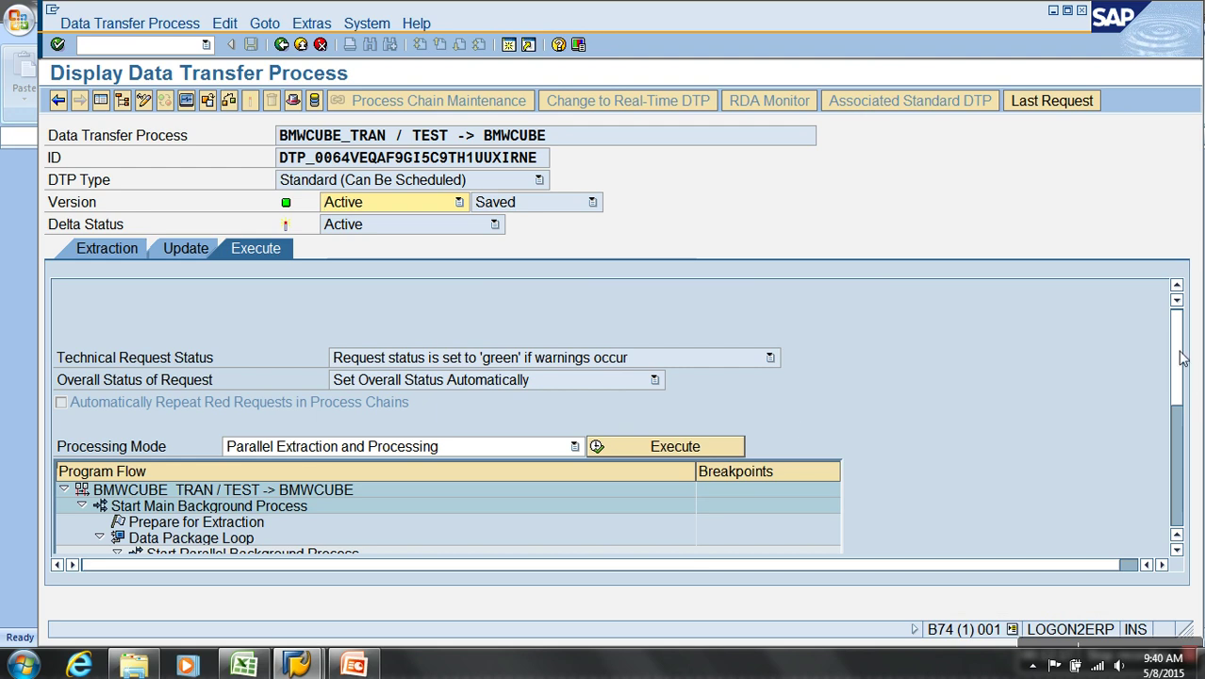
pyautogui.scroll(-2, 1184, 370)
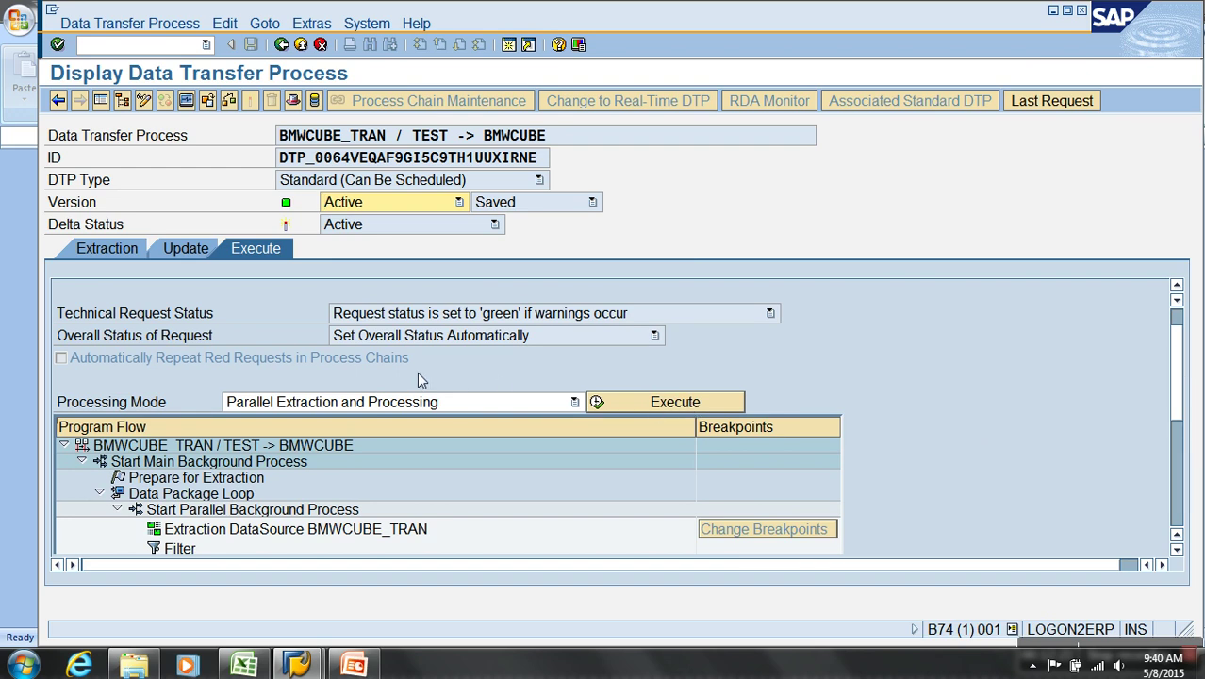
# Switch to Excel and create a new blank workbook
pyautogui.click(244, 666)
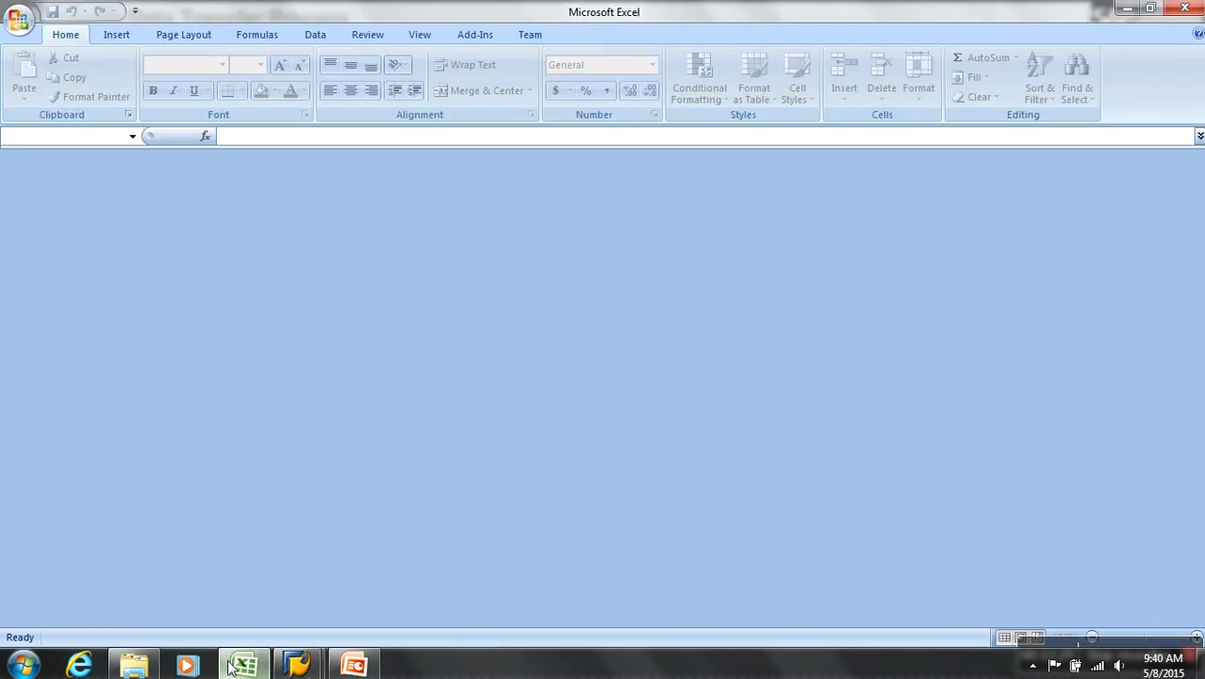
pyautogui.click(19, 19)
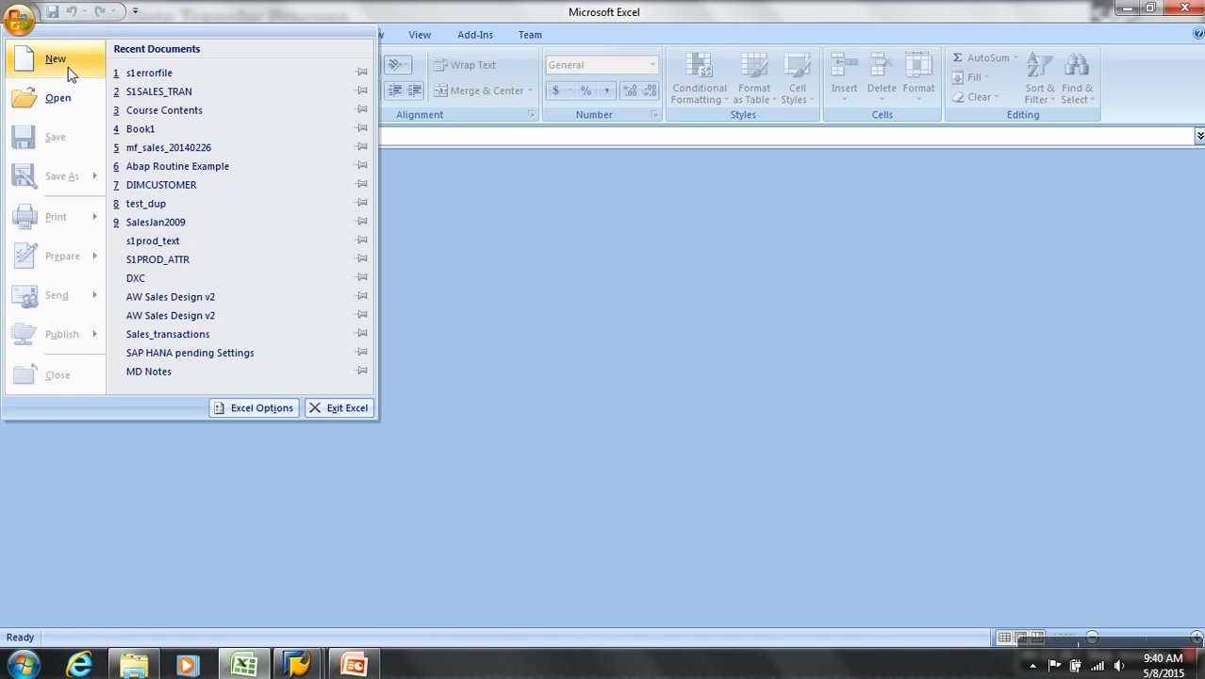
pyautogui.click(61, 60)
pyautogui.doubleClick(336, 172)
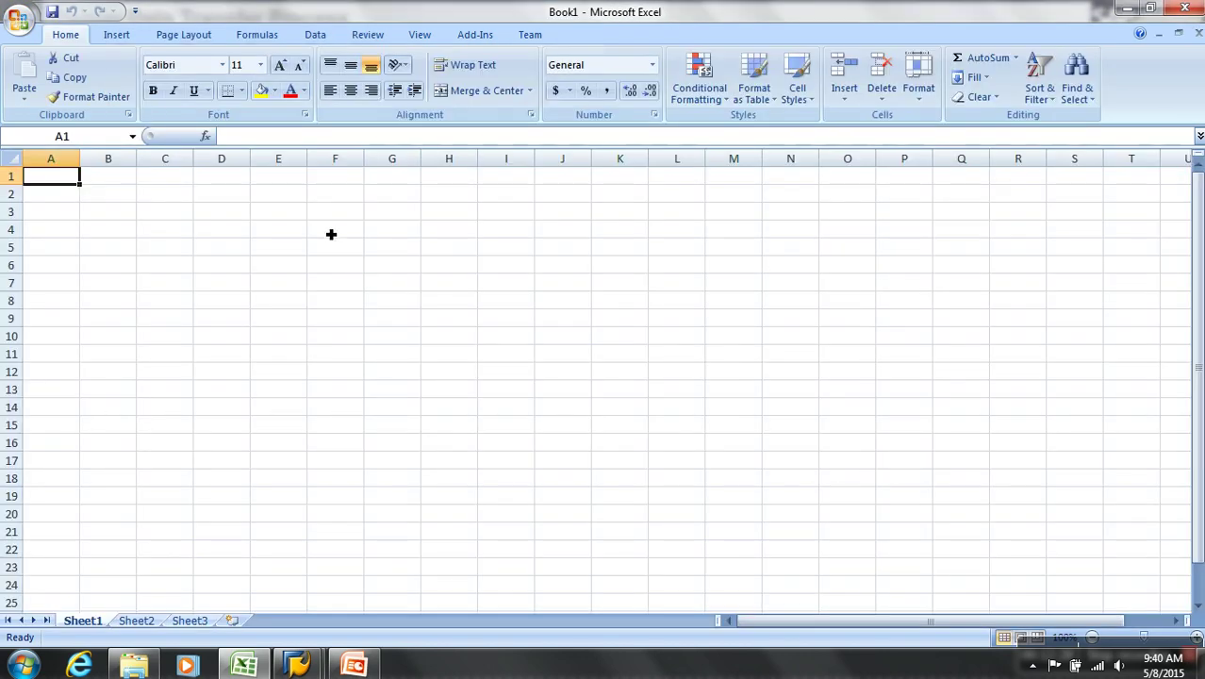
# Enter the heading FOR EACH DATAPACKET in cell E4 and widen column E to leave room for longer text
pyautogui.click(330, 232)
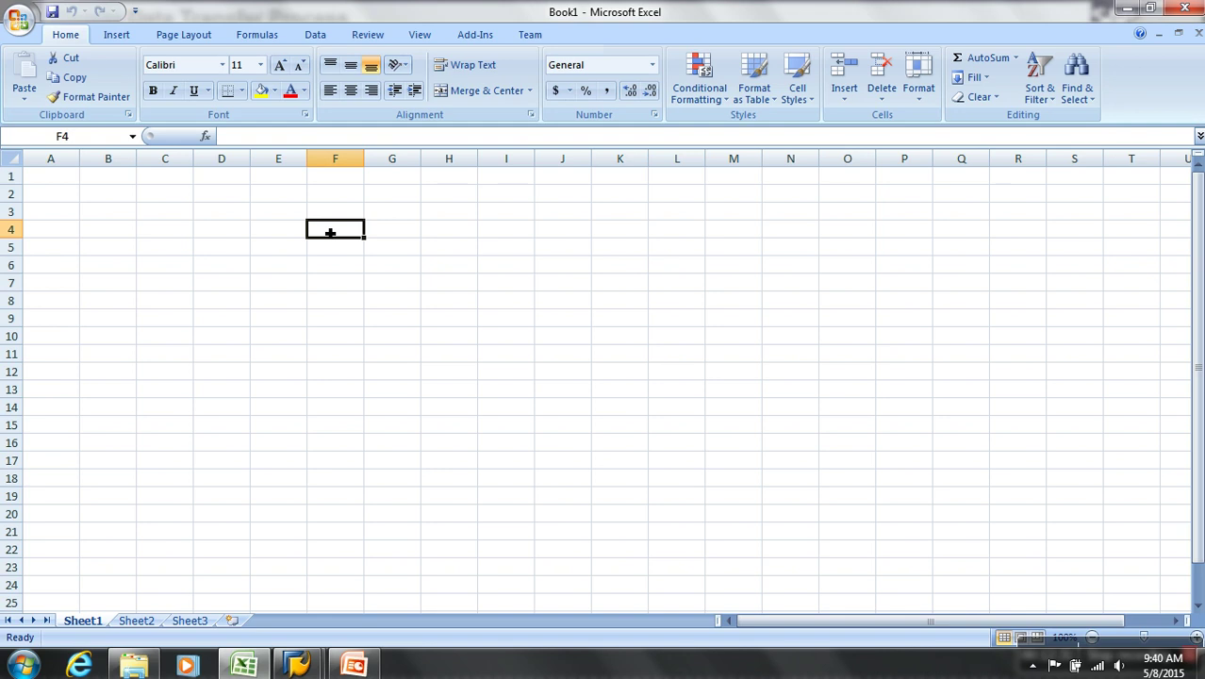
pyautogui.press('Left')
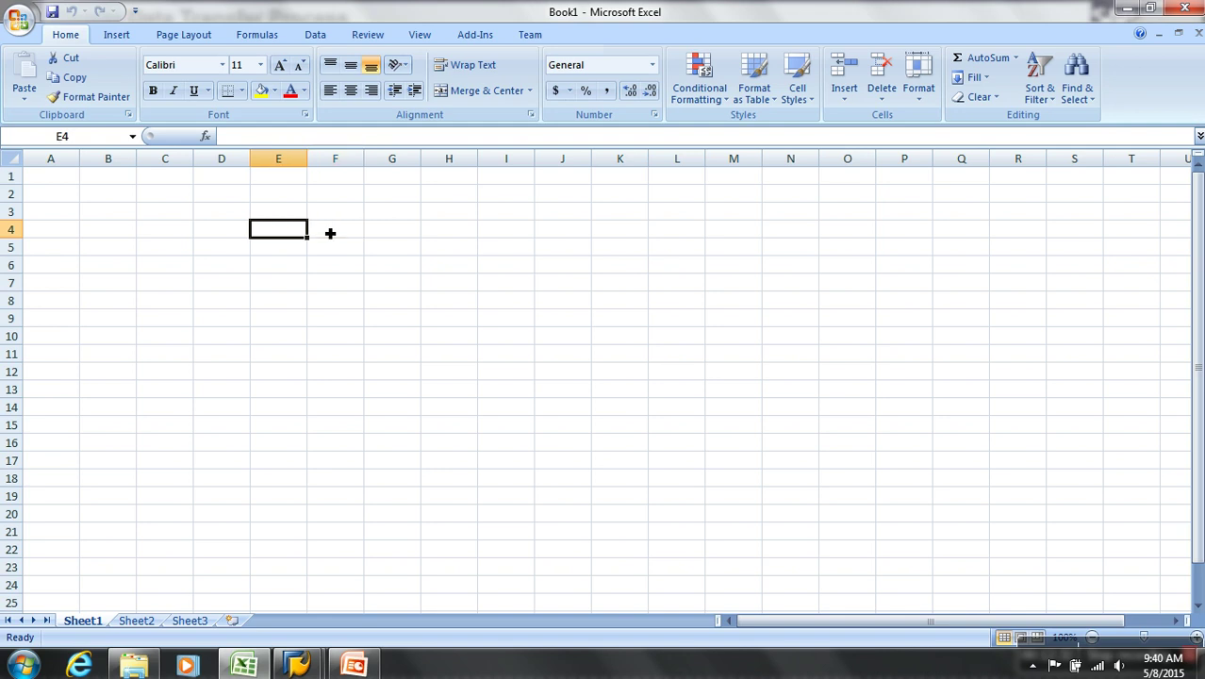
pyautogui.write('FOR E')
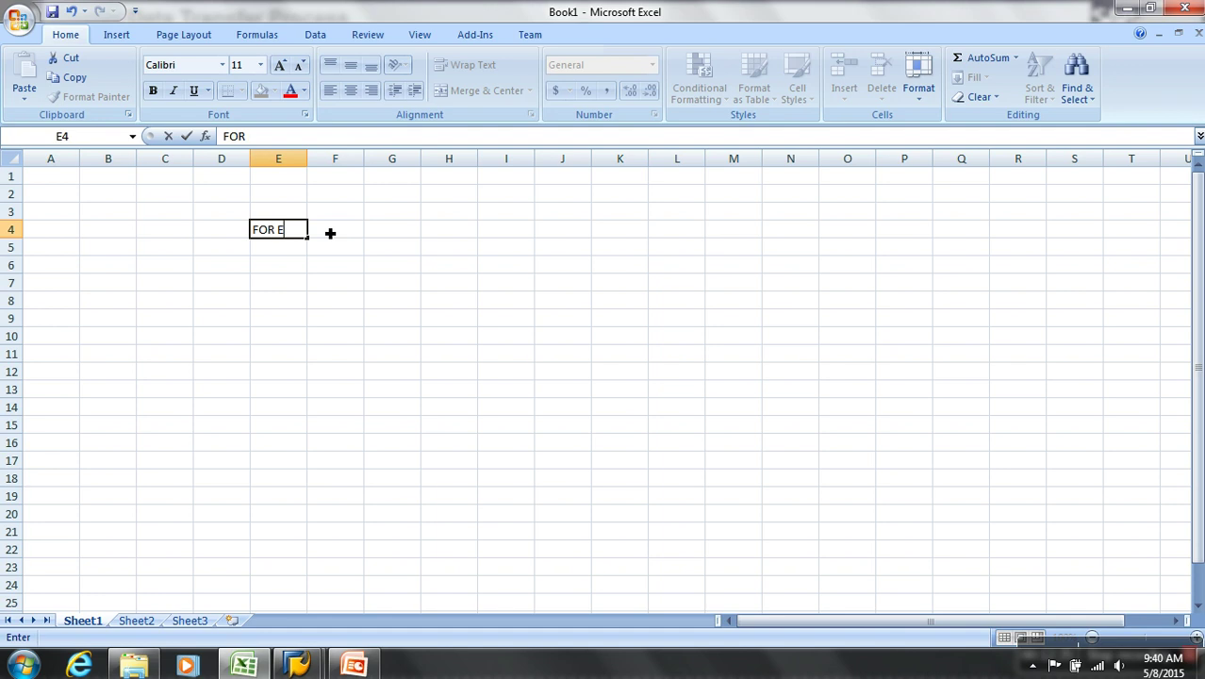
pyautogui.write('ACH DATA')
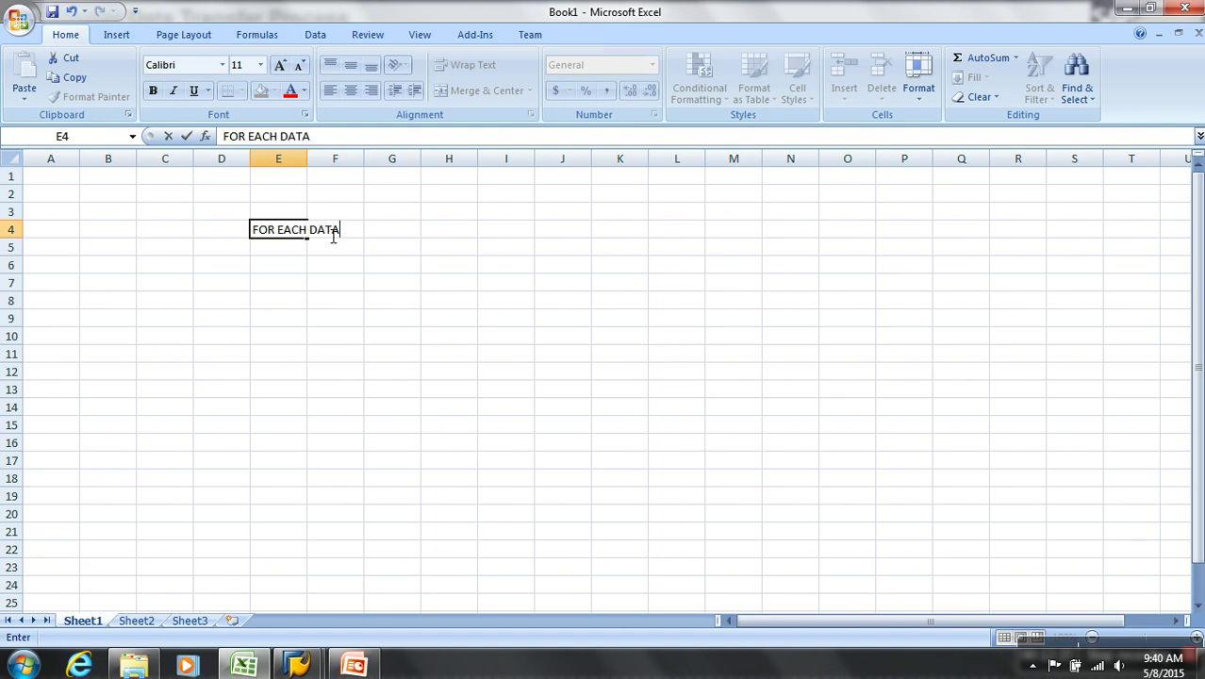
pyautogui.write('PACKET')
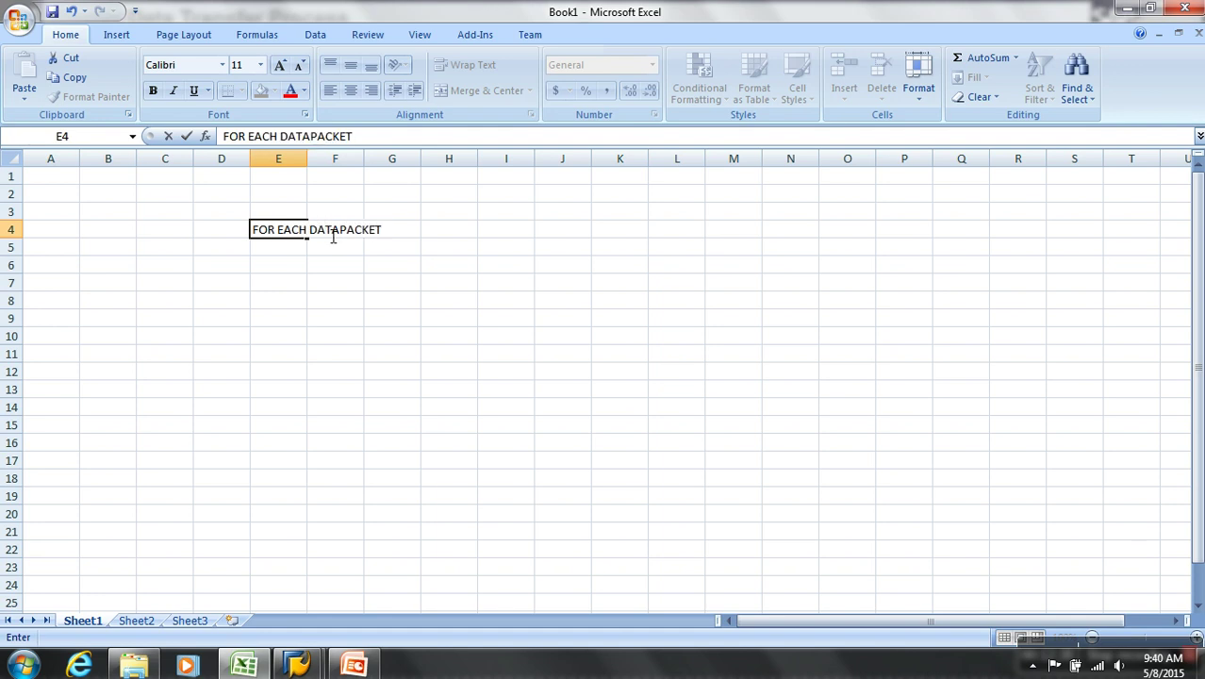
pyautogui.click(393, 318)
pyautogui.doubleClick(308, 160)
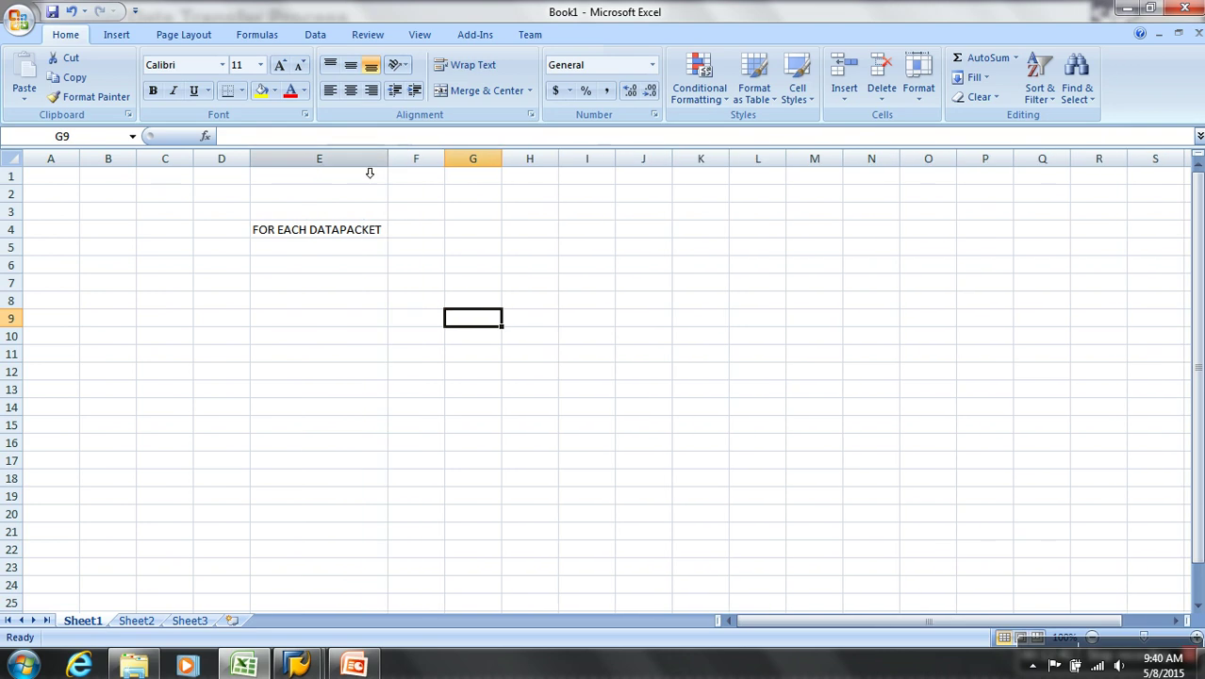
pyautogui.moveTo(387, 165); pyautogui.dragTo(654, 160)
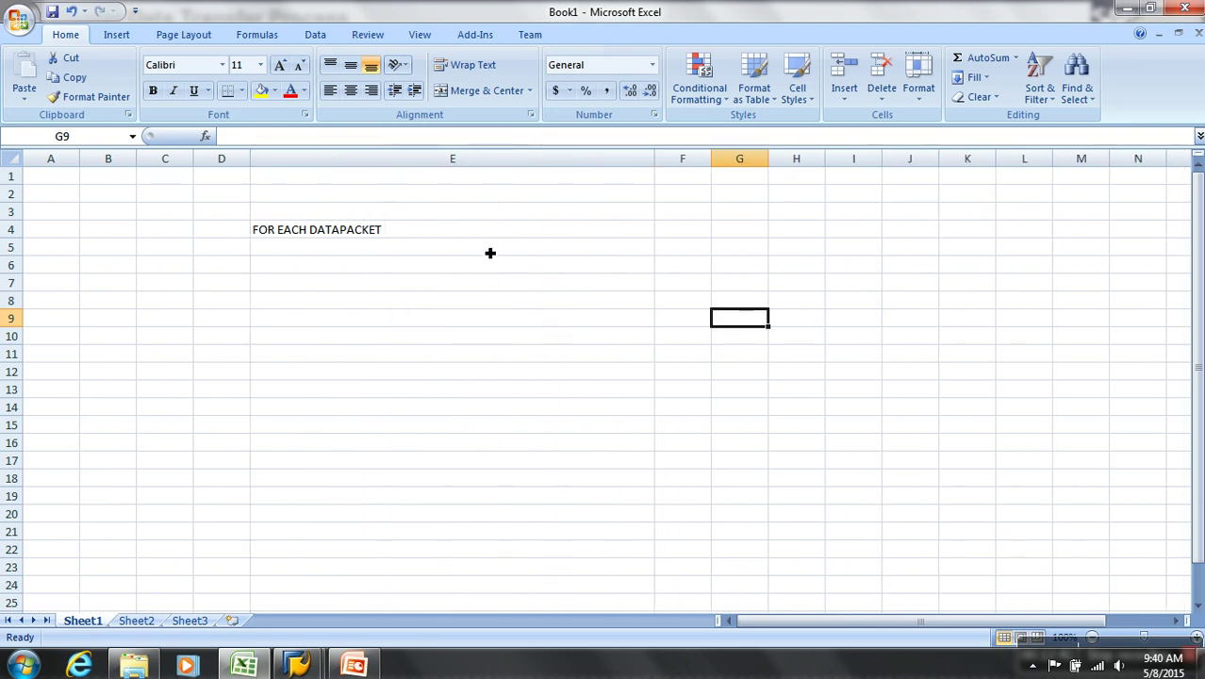
# Enter "1. Extraction of data from Source Object" in cell E5
pyautogui.click(490, 247)
pyautogui.write('1')
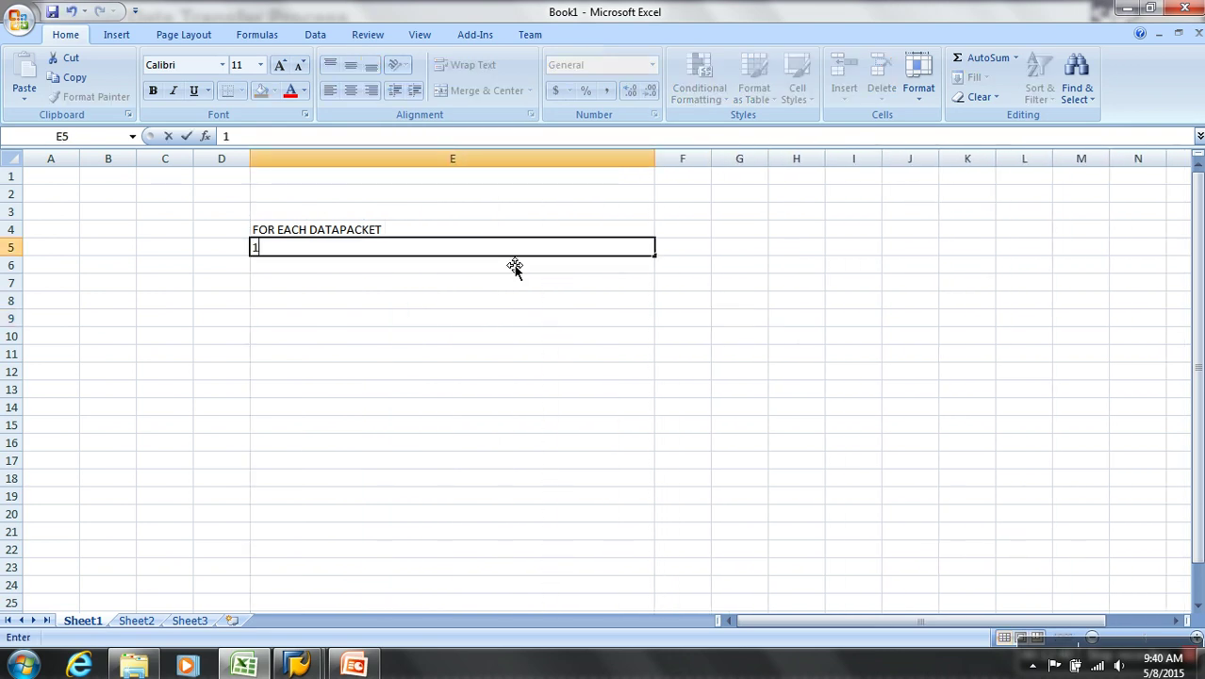
pyautogui.write('. Extraction ')
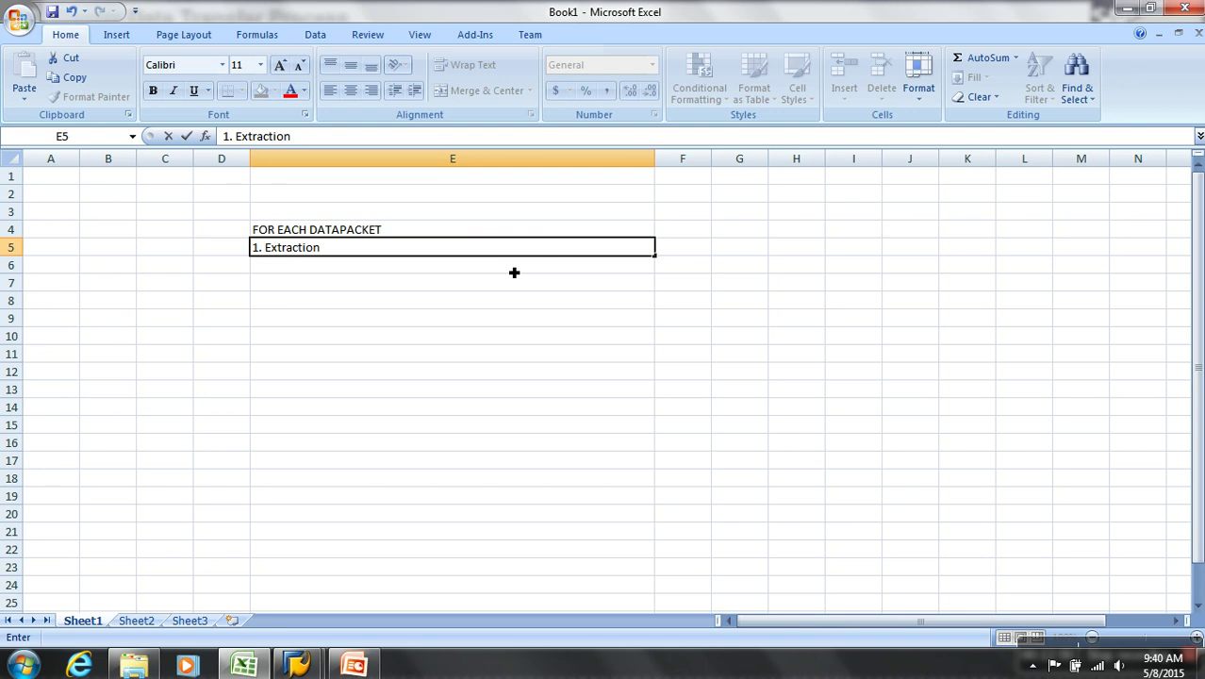
pyautogui.write('of data from Source Object')
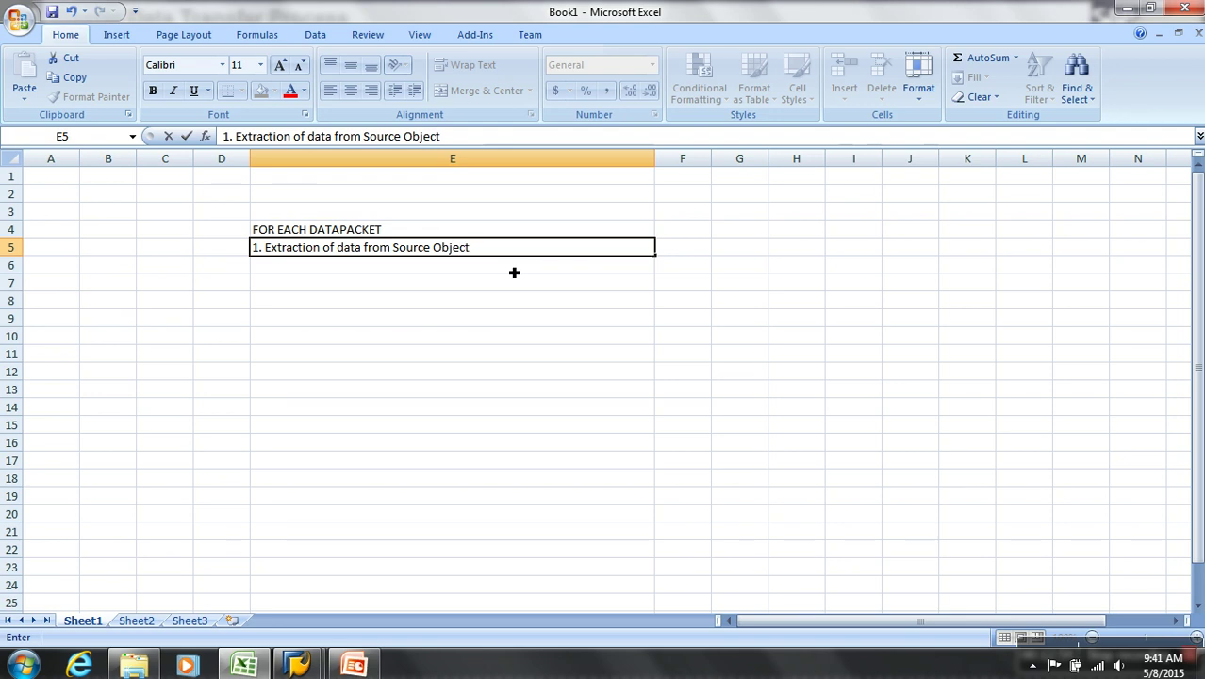
pyautogui.press('Return')
# Enter "2. Filtering" in E6 and "3. Error Handling" in E7
pyautogui.write('2. Filtering')
pyautogui.press('Return')
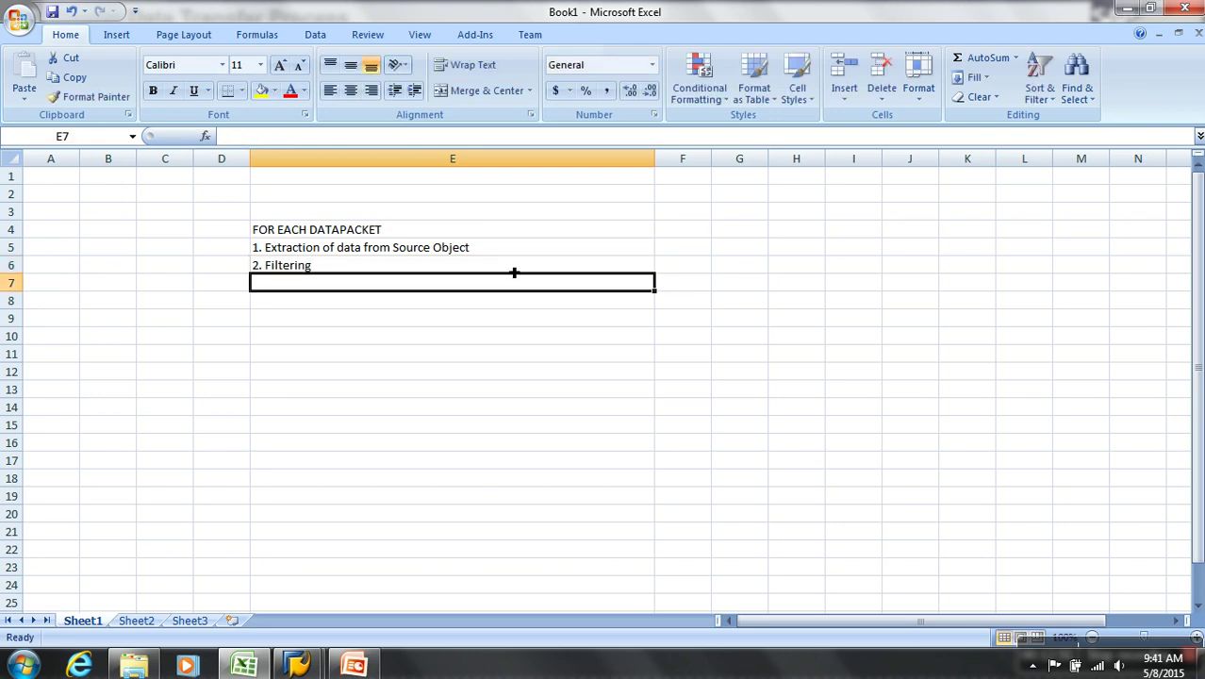
pyautogui.write('3')
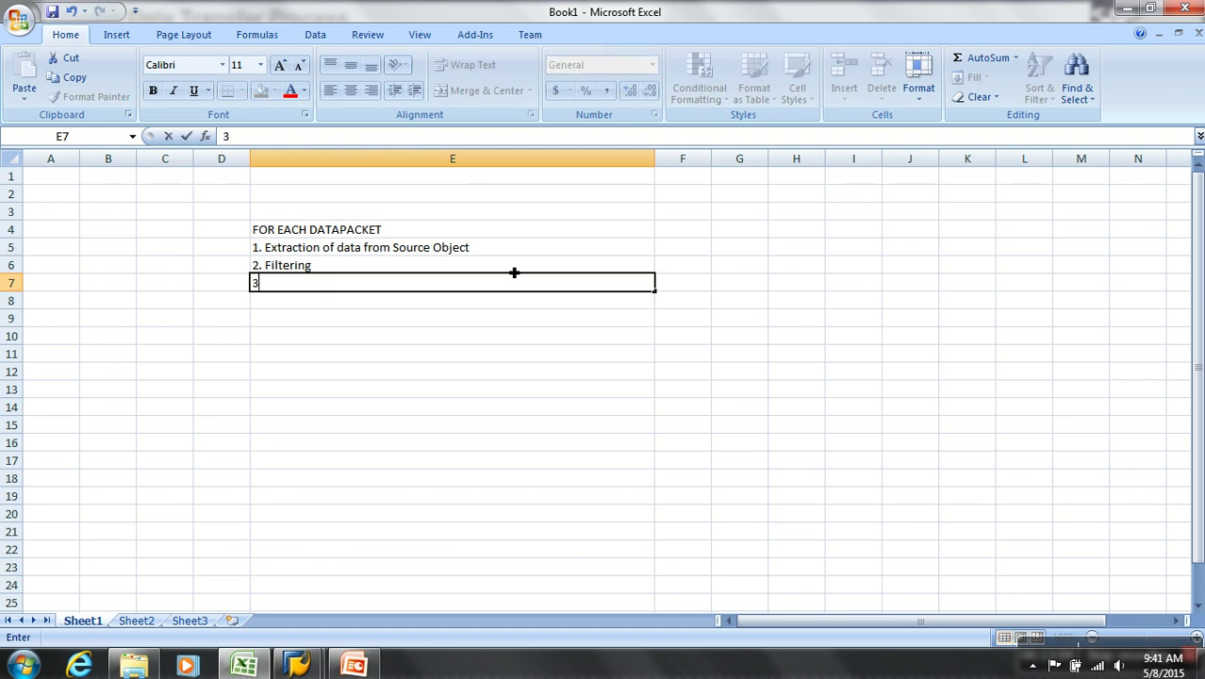
pyautogui.write('. Error Handling')
pyautogui.press('Return')
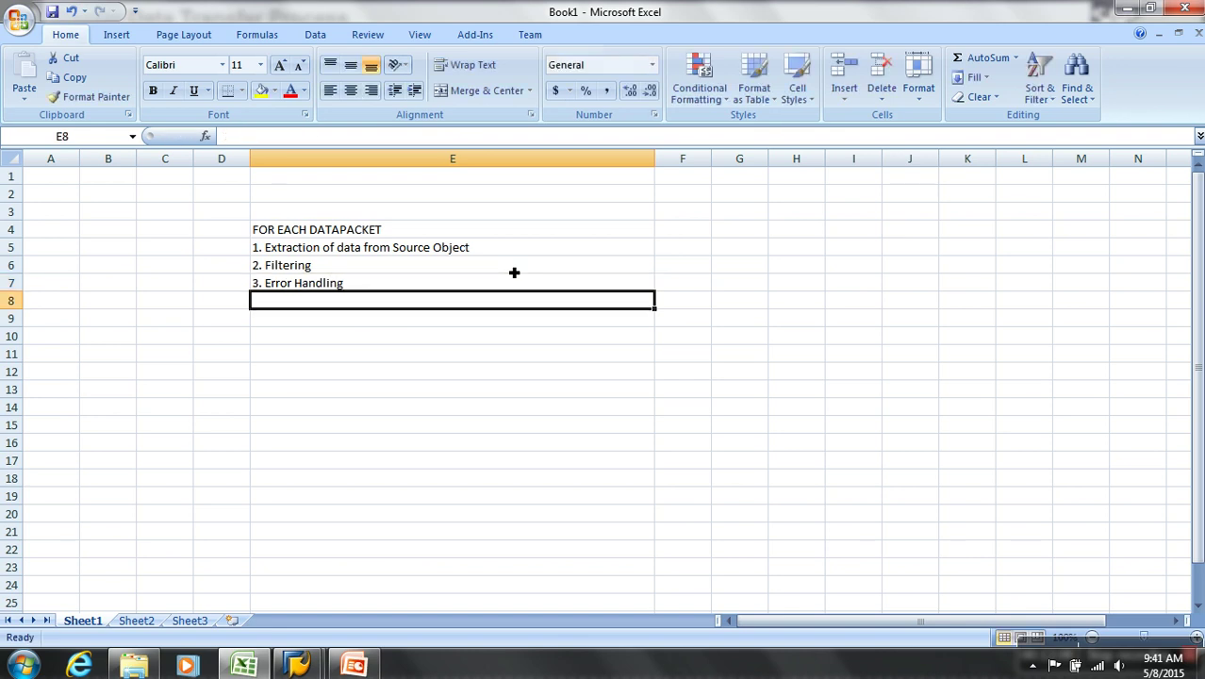
# Enter "4. Transformations" in cell E8
pyautogui.write('4. Tra')
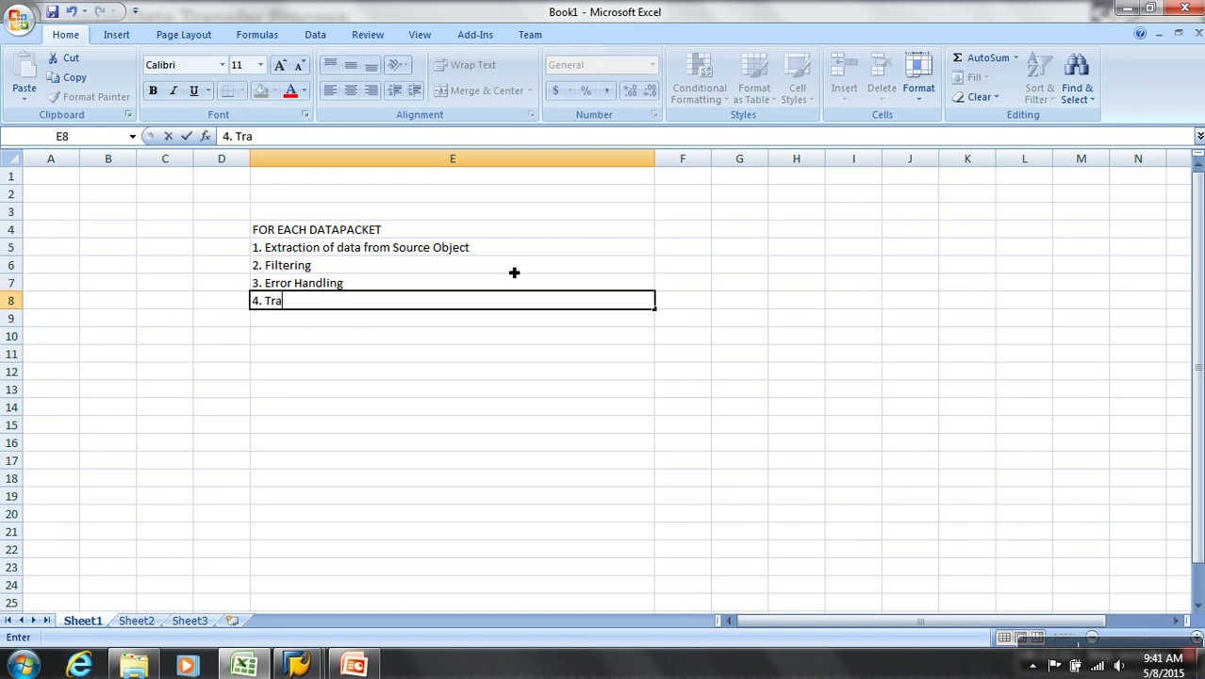
pyautogui.write('nsformati')
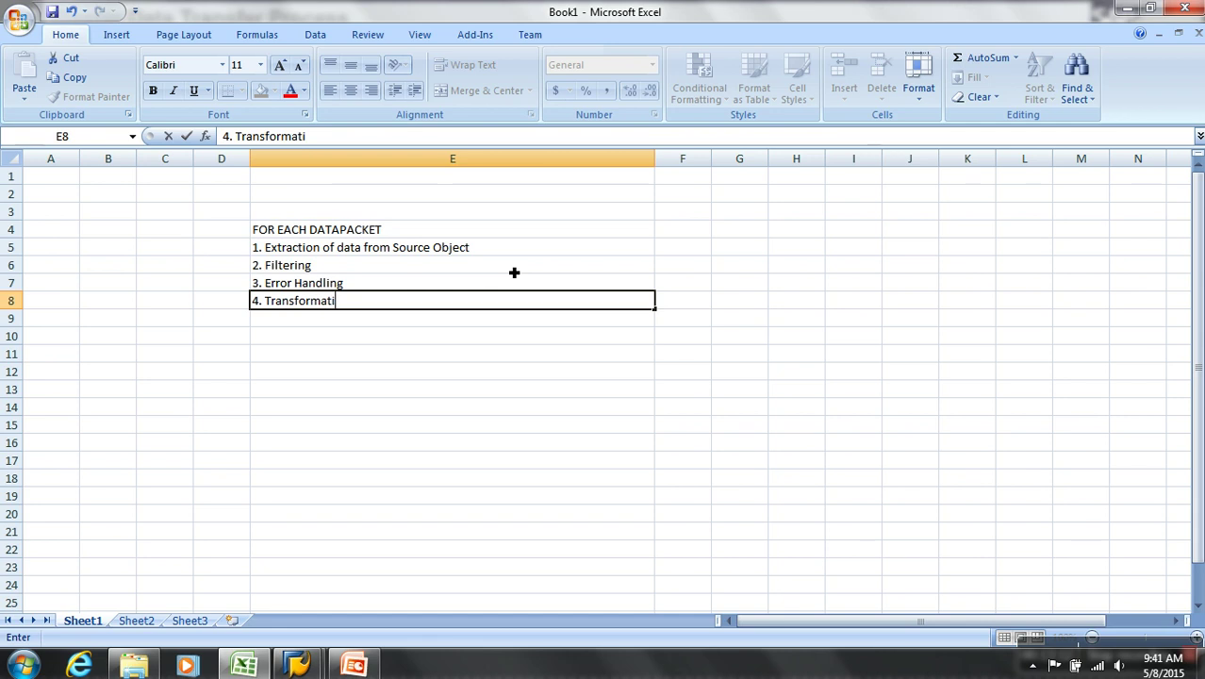
pyautogui.write('ons')
pyautogui.press('Return')
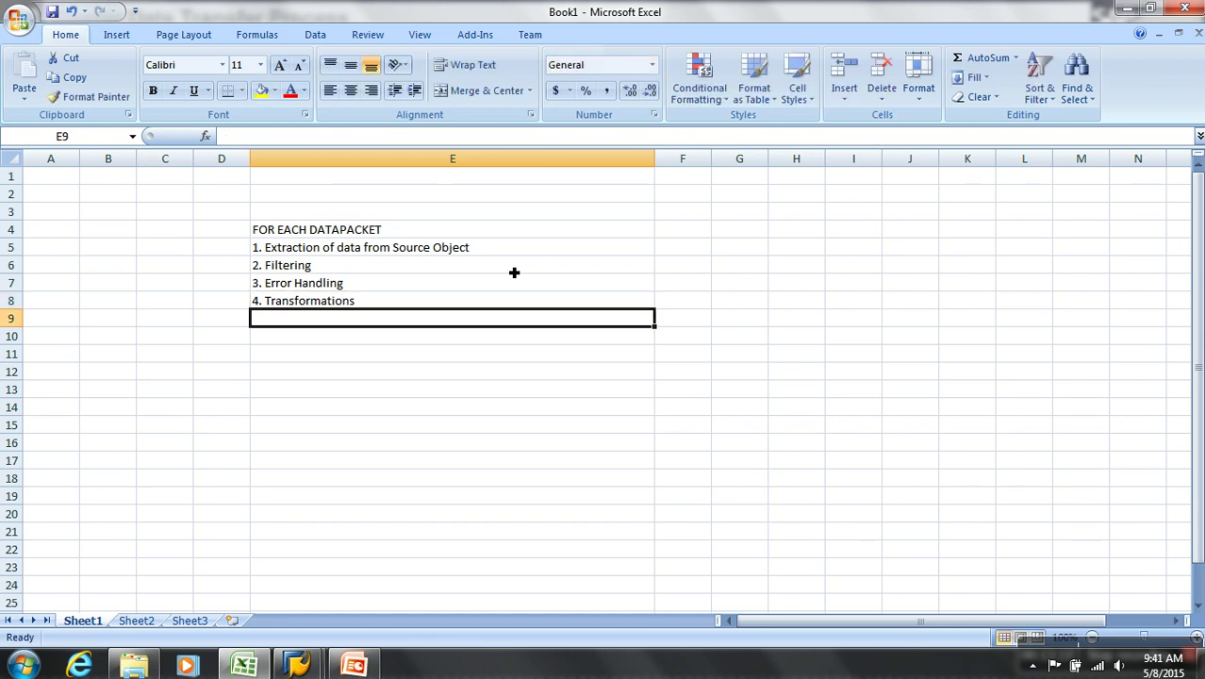
# Enter "5. Updating into Data Target" in cell E9
pyautogui.write('5. Upfdat')
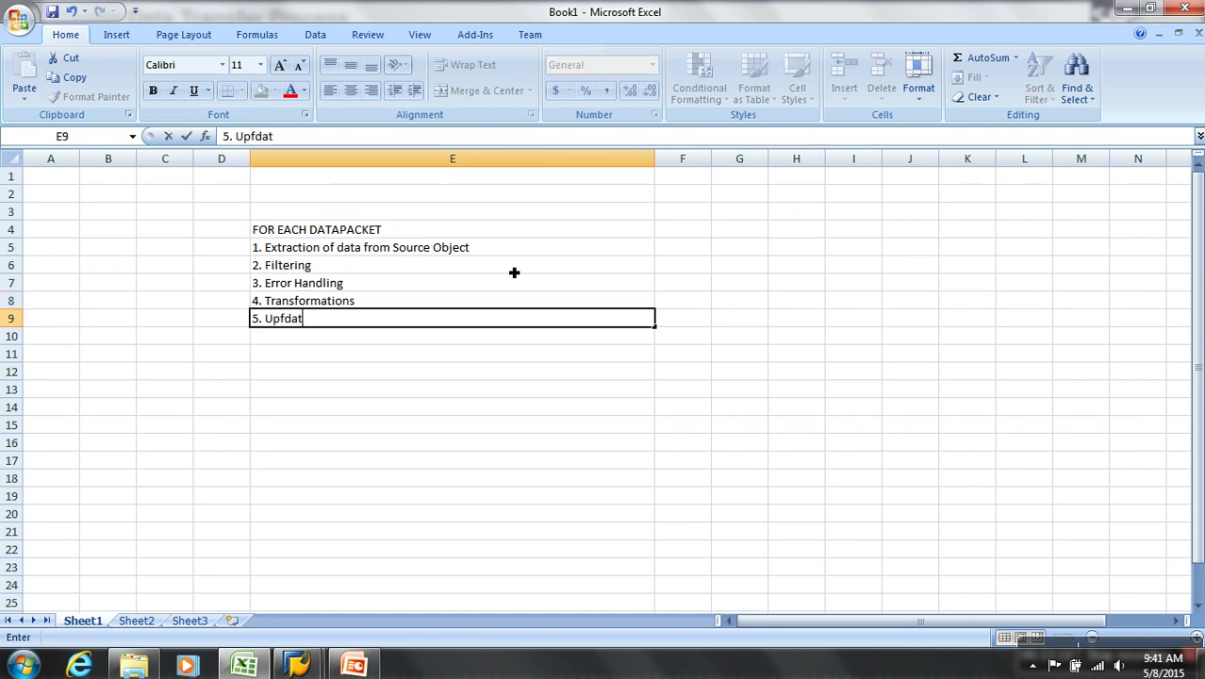
pyautogui.press('BackSpace')
pyautogui.press('BackSpace')
pyautogui.press('BackSpace')
pyautogui.press('BackSpace')
pyautogui.write('dating into Infoi')
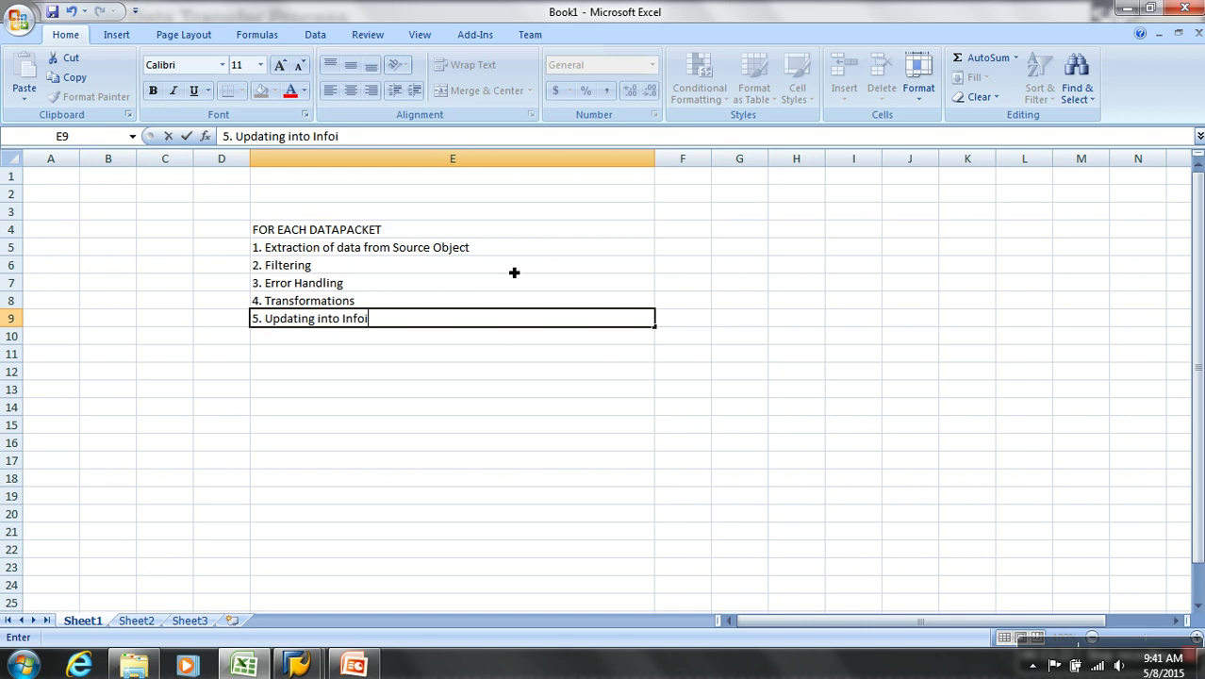
pyautogui.press('BackSpace')
pyautogui.press('BackSpace')
pyautogui.press('BackSpace')
pyautogui.write('Data Tar')
pyautogui.write('ge6t')
pyautogui.press('BackSpace')
pyautogui.press('BackSpace')
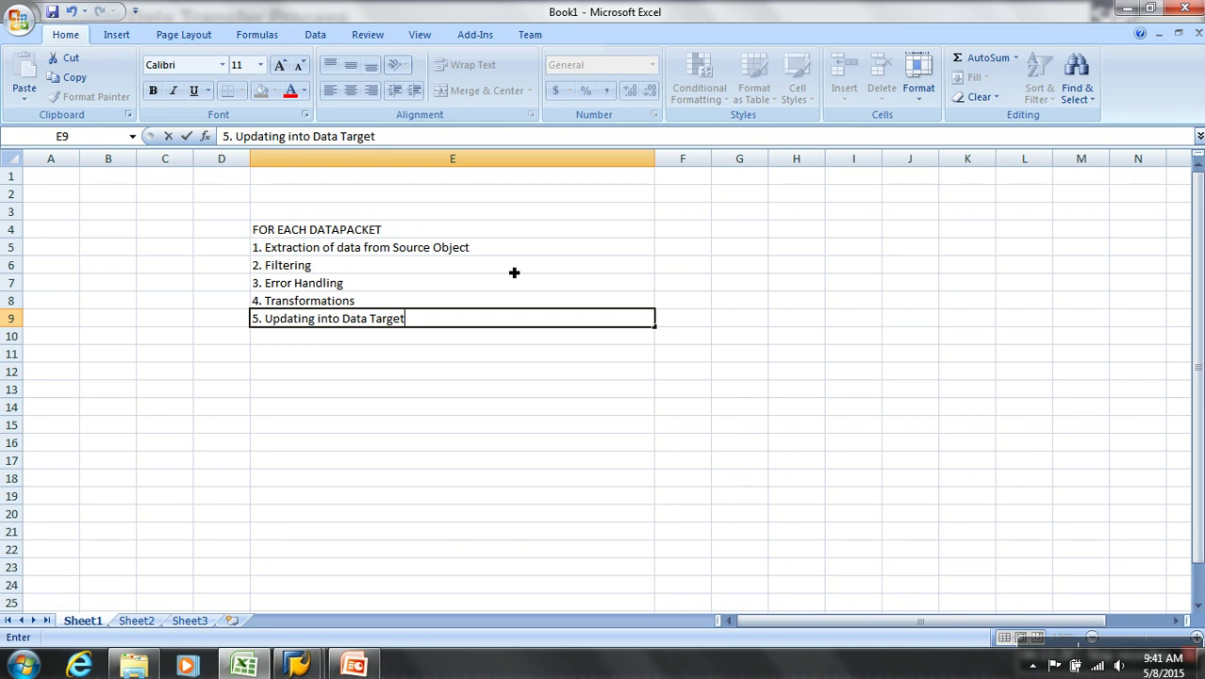
pyautogui.click(528, 284)
# Go through the five listed processing steps one by one, finishing with the range E5:E9 selected
pyautogui.click(508, 255)
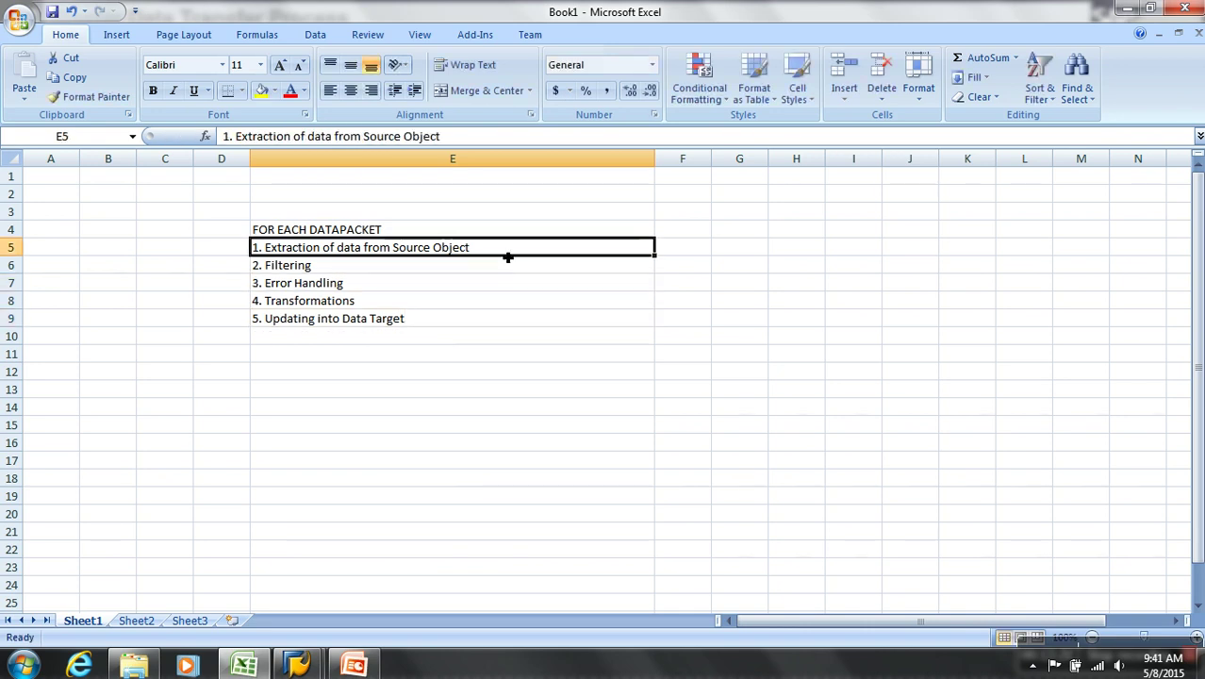
pyautogui.click(488, 267)
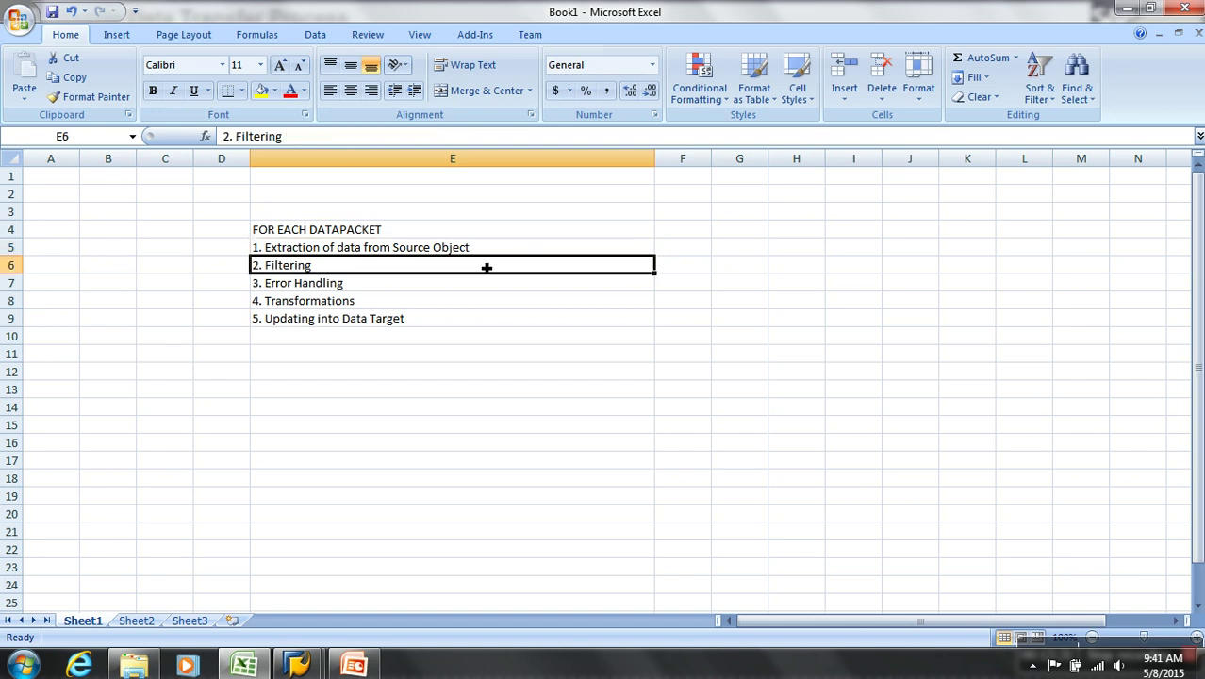
pyautogui.click(486, 285)
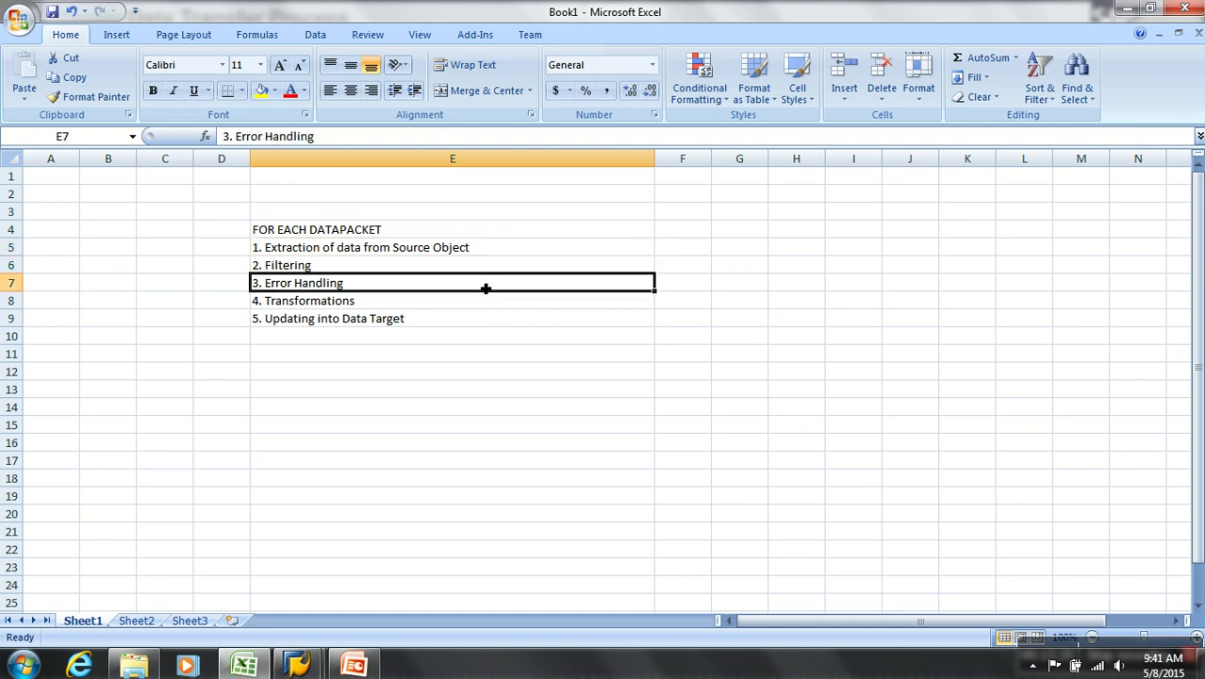
pyautogui.click(490, 309)
pyautogui.click(489, 321)
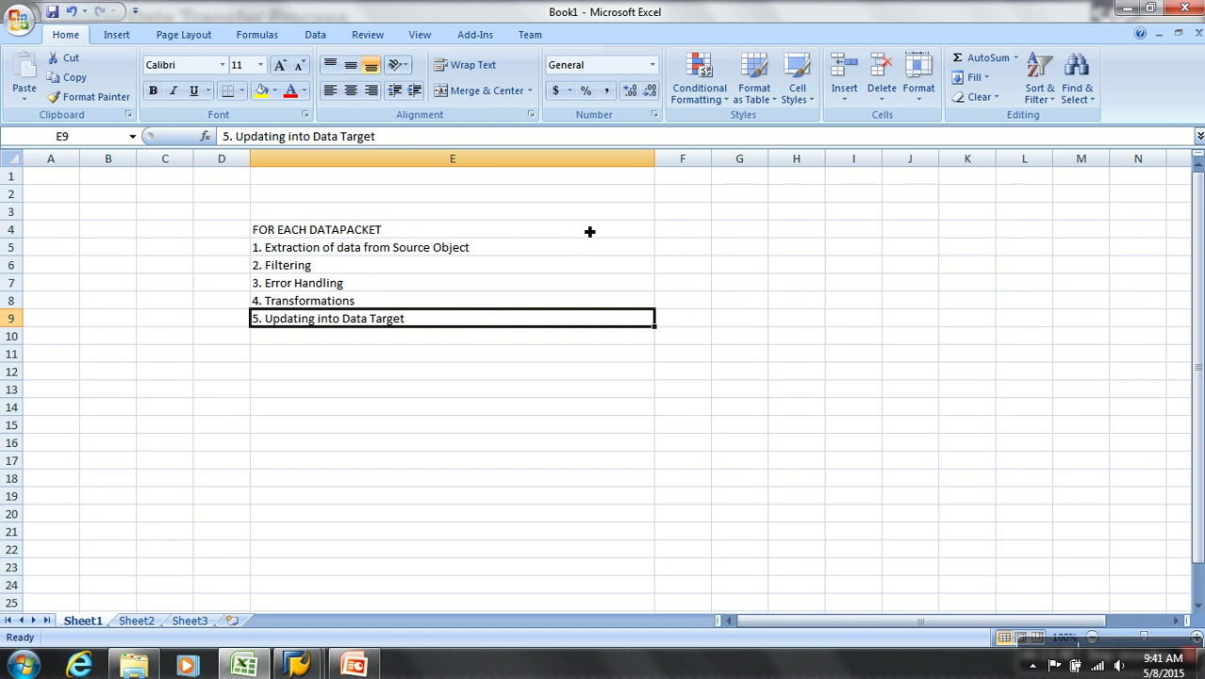
pyautogui.moveTo(559, 251); pyautogui.dragTo(562, 320)
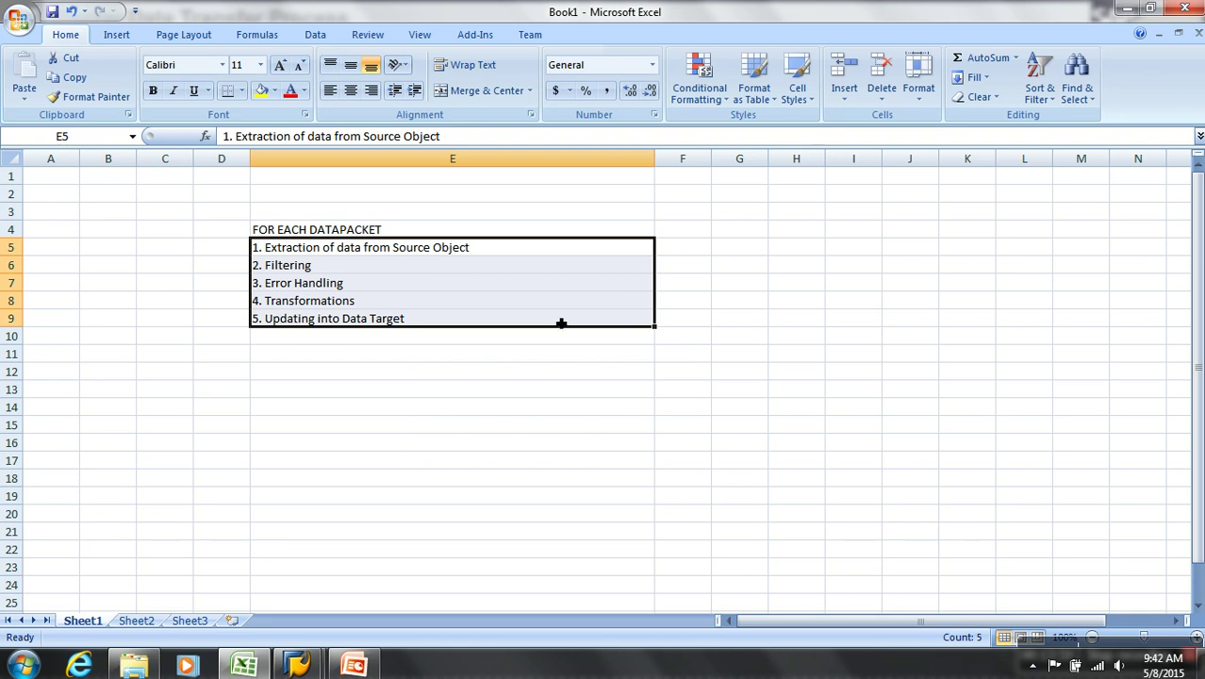
# Switch to the SAP Data Transfer Process window and open its successful request from the DTP monitor
pyautogui.click(300, 666)
pyautogui.click(345, 606)
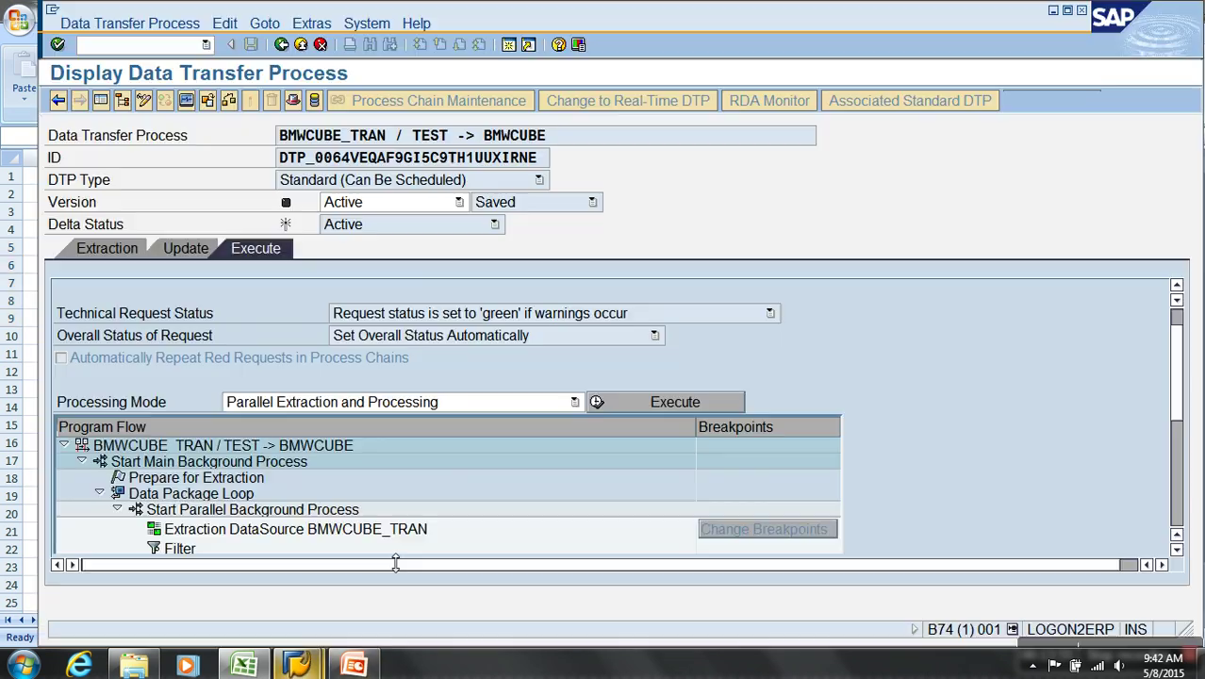
pyautogui.click(184, 101)
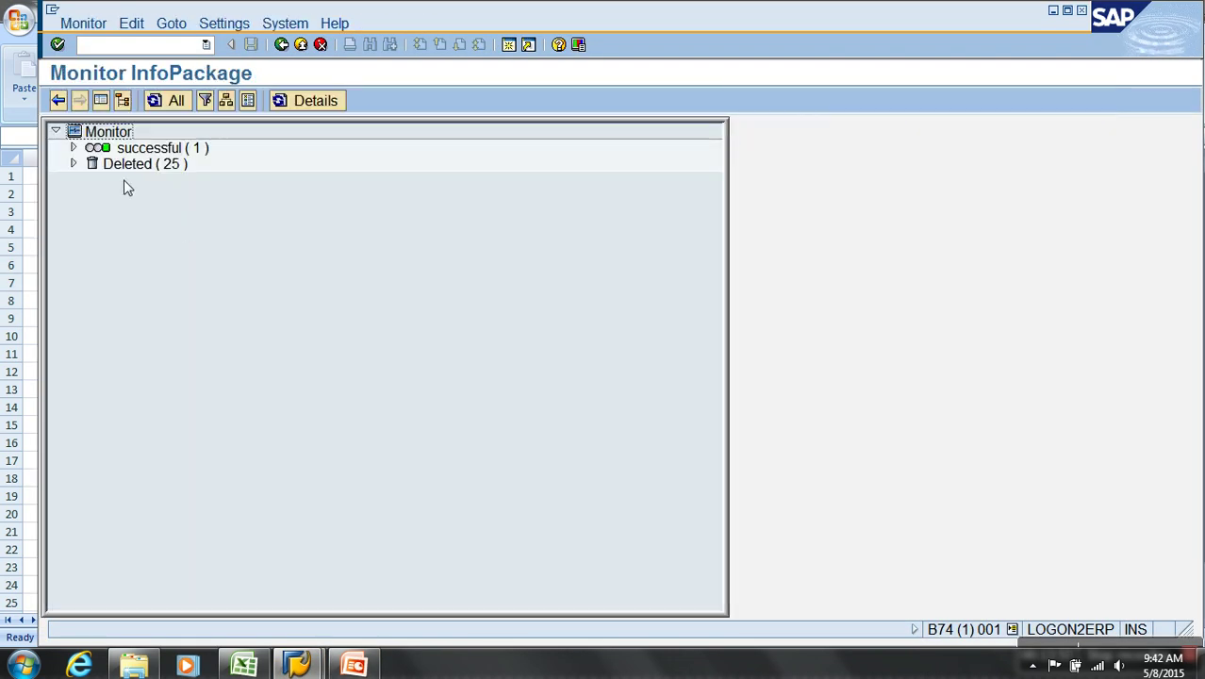
pyautogui.click(74, 148)
pyautogui.click(239, 215)
pyautogui.doubleClick(239, 215)
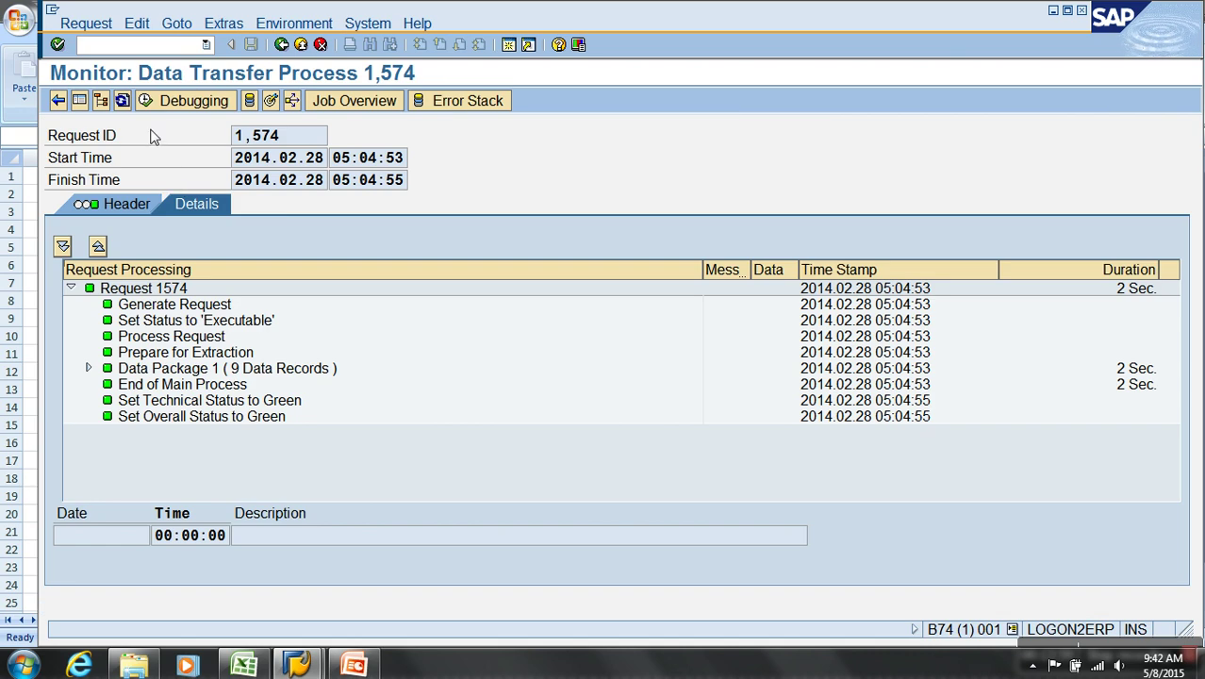
# Expand Data Package 1 in the request details and examine its extraction, error handling, transformation and InfoCube update steps
pyautogui.click(216, 375)
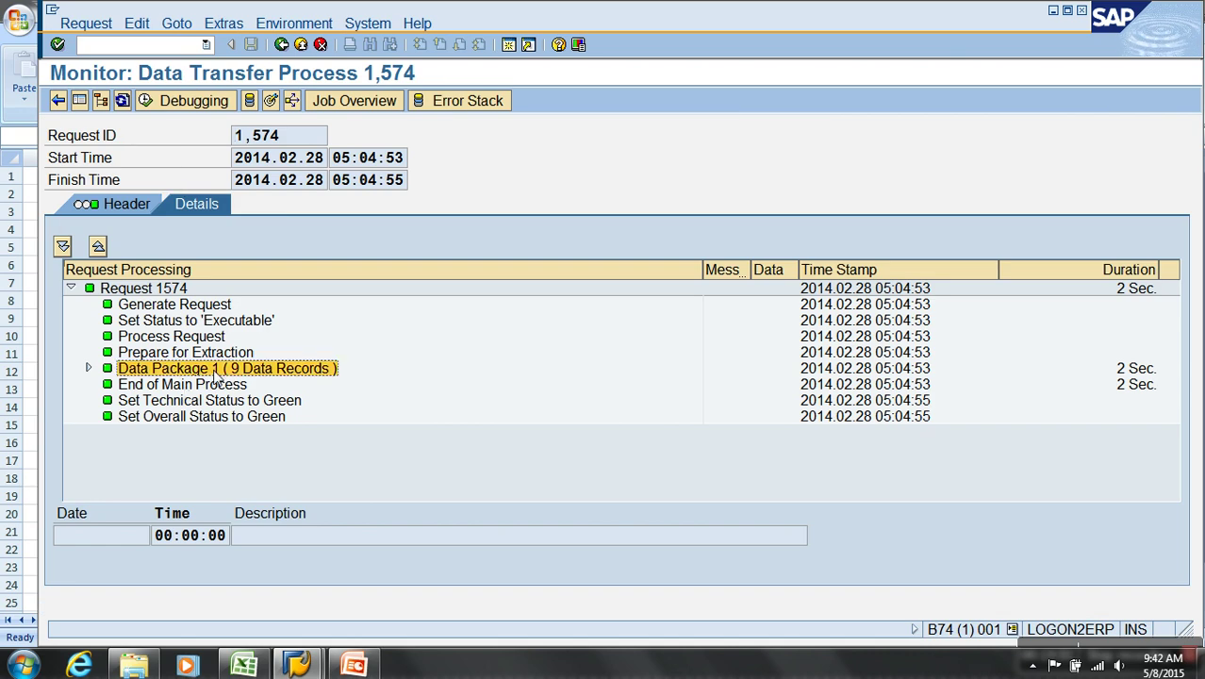
pyautogui.click(88, 367)
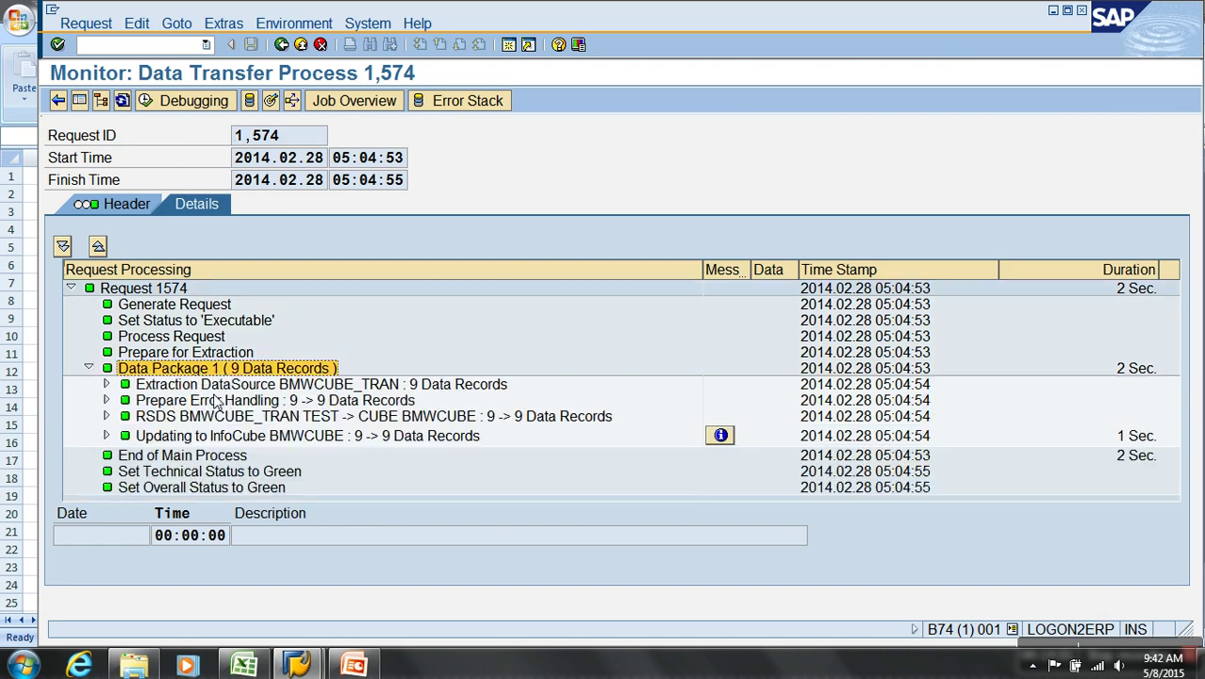
pyautogui.click(222, 387)
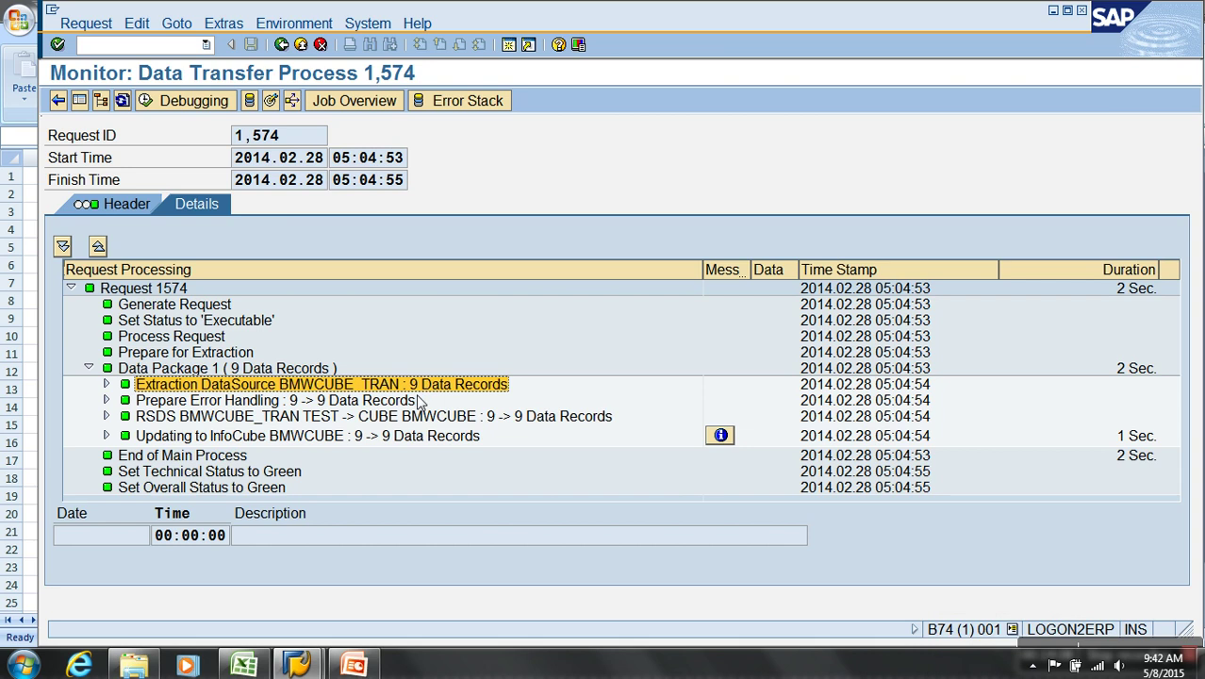
pyautogui.click(369, 406)
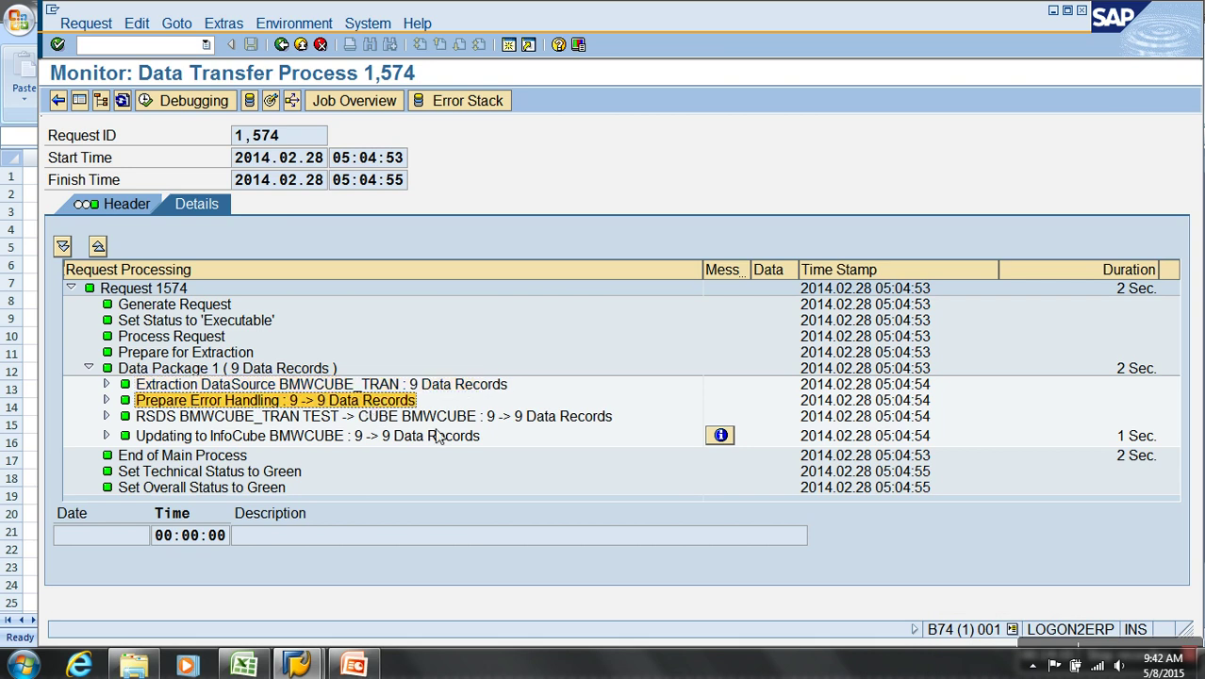
pyautogui.click(479, 417)
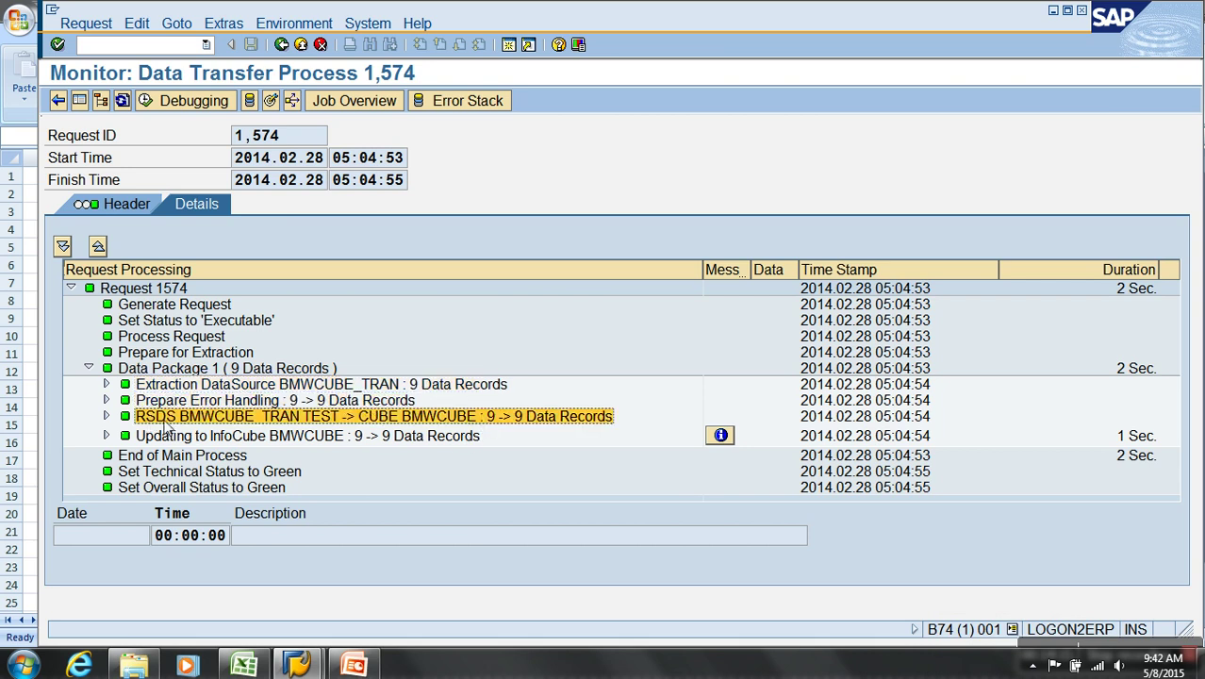
pyautogui.click(307, 442)
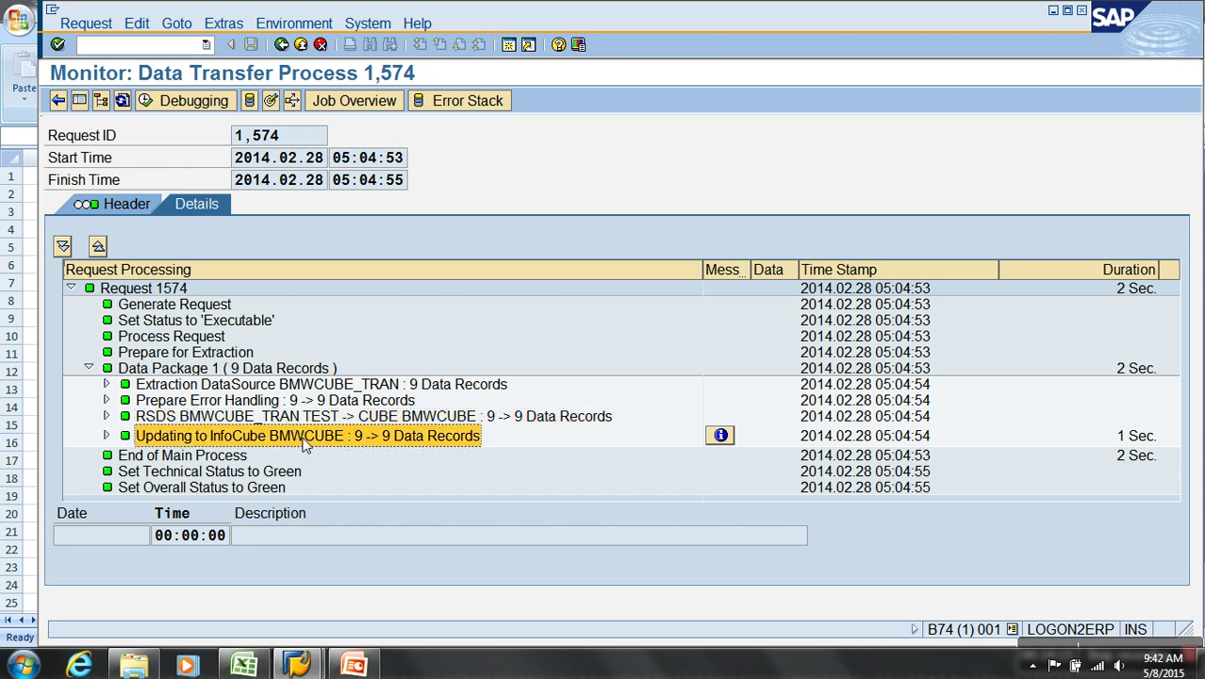
# Expand Updating to InfoCube BMWCUBE and examine its substeps down to Write to Fact Table
pyautogui.click(106, 435)
pyautogui.scroll(-1, 245, 456)
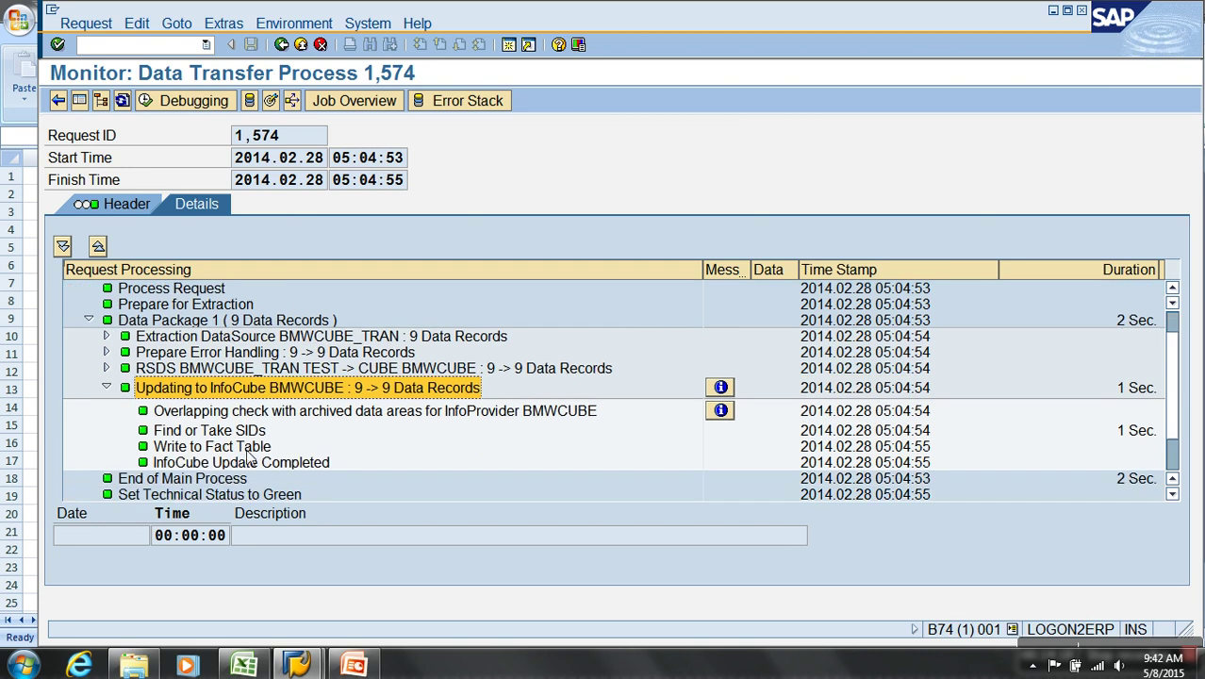
pyautogui.click(183, 447)
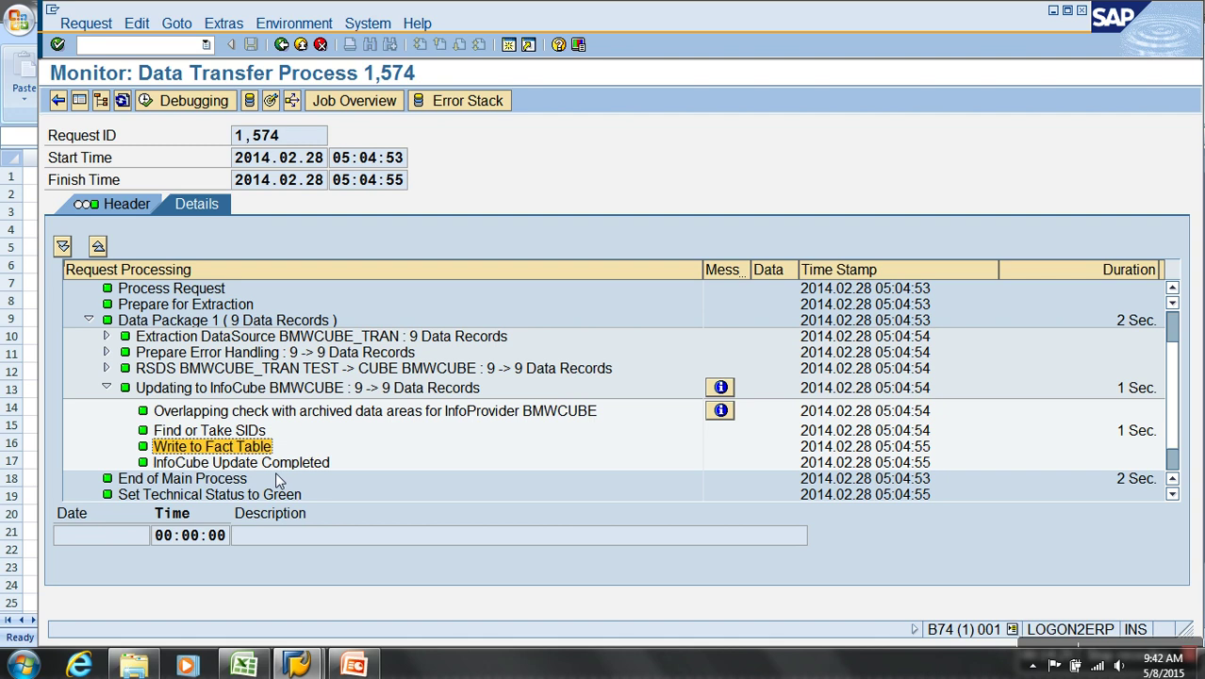
# Return to the Data Transfer Process display and view the Processing Mode options and the program flow below them
pyautogui.click(281, 45)
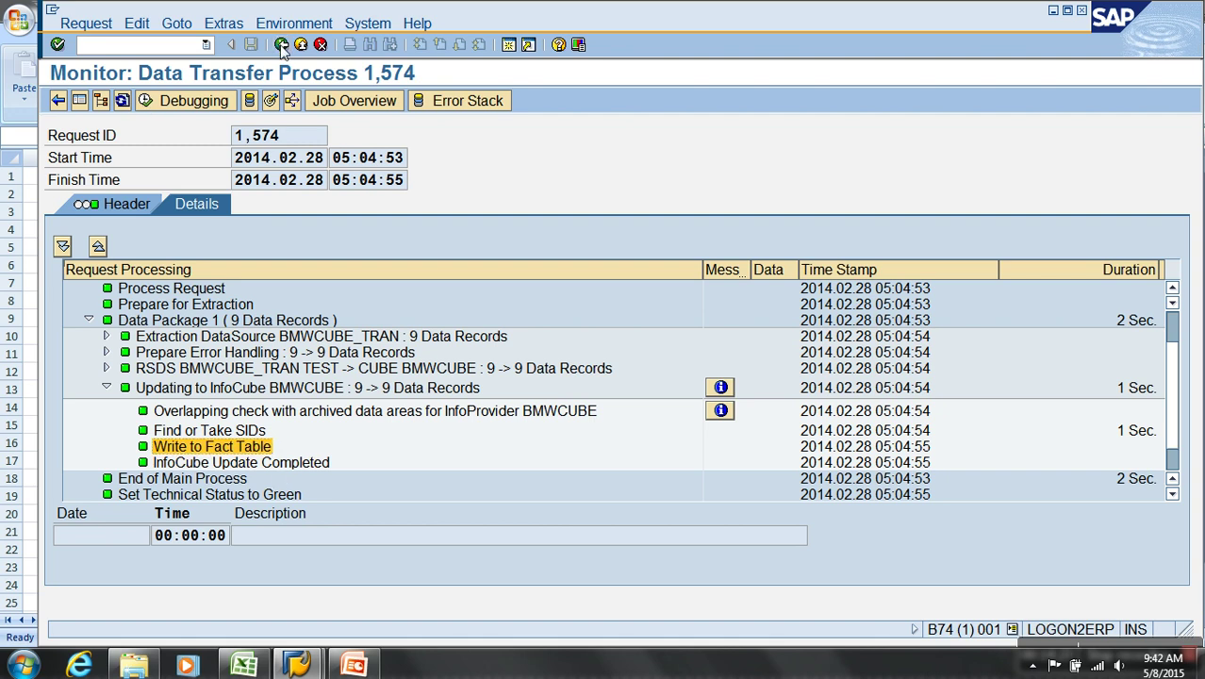
pyautogui.click(291, 44)
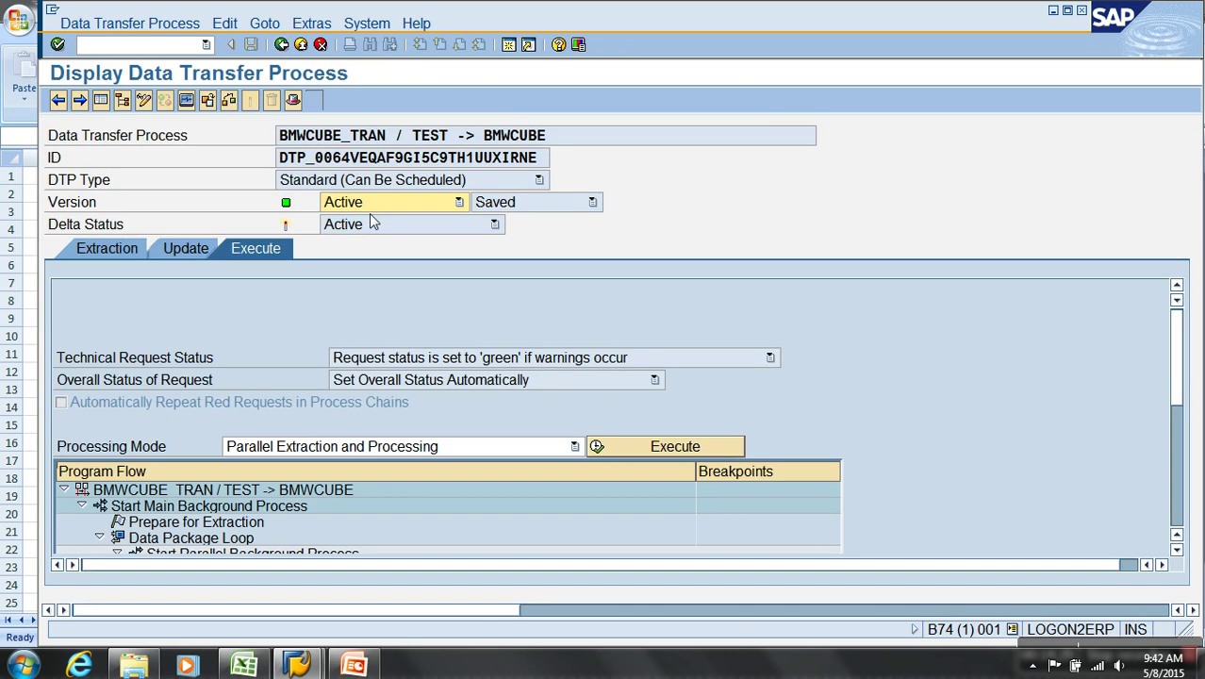
pyautogui.click(524, 446)
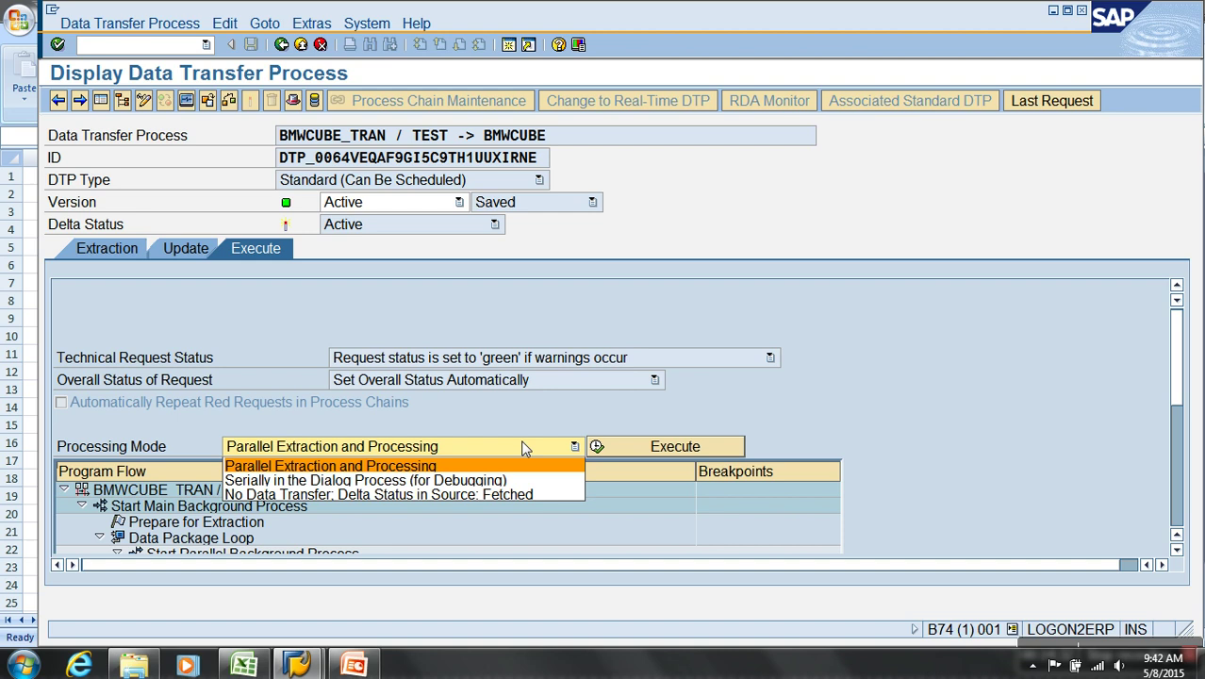
pyautogui.click(1182, 356)
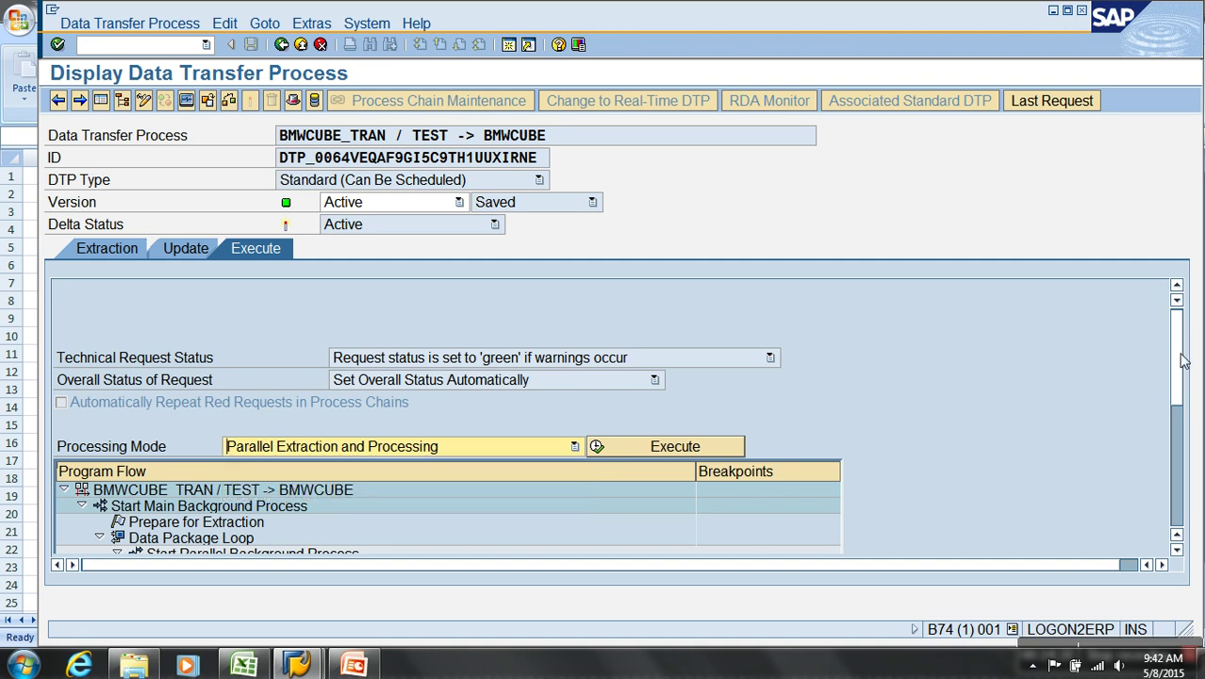
pyautogui.scroll(-1, 1185, 368)
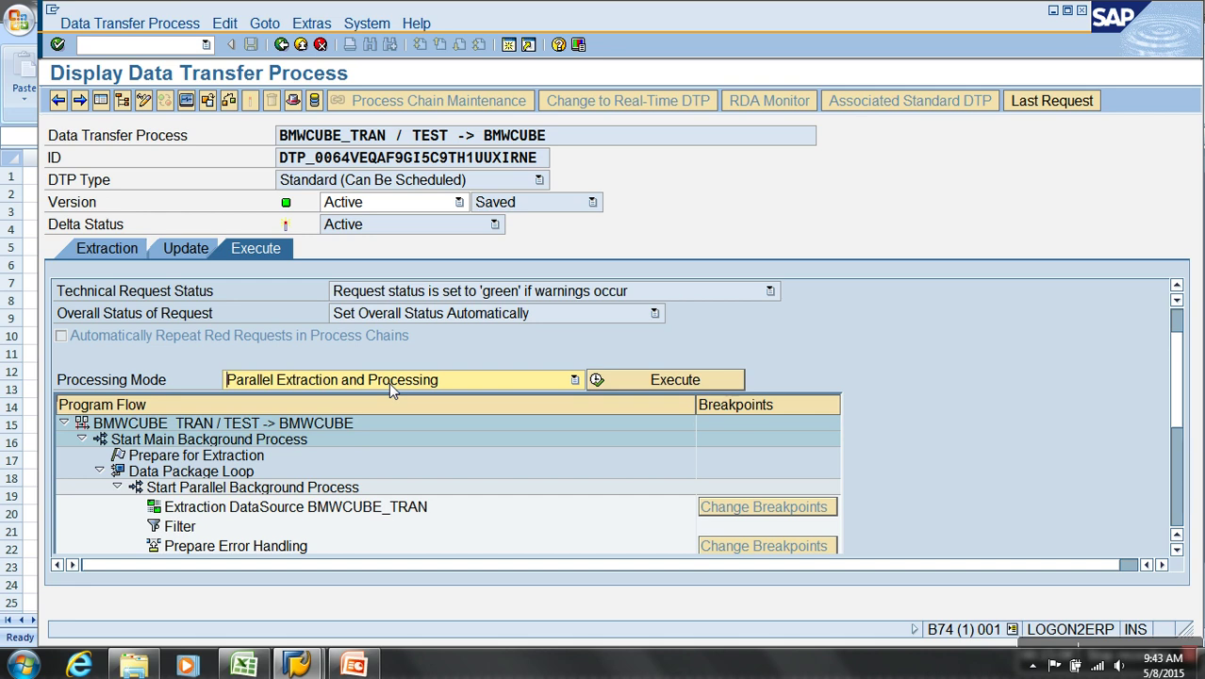
# Set the number of parallel processes to 3 in the DTP's batch manager settings and save them
pyautogui.click(316, 27)
pyautogui.moveTo(277, 30)
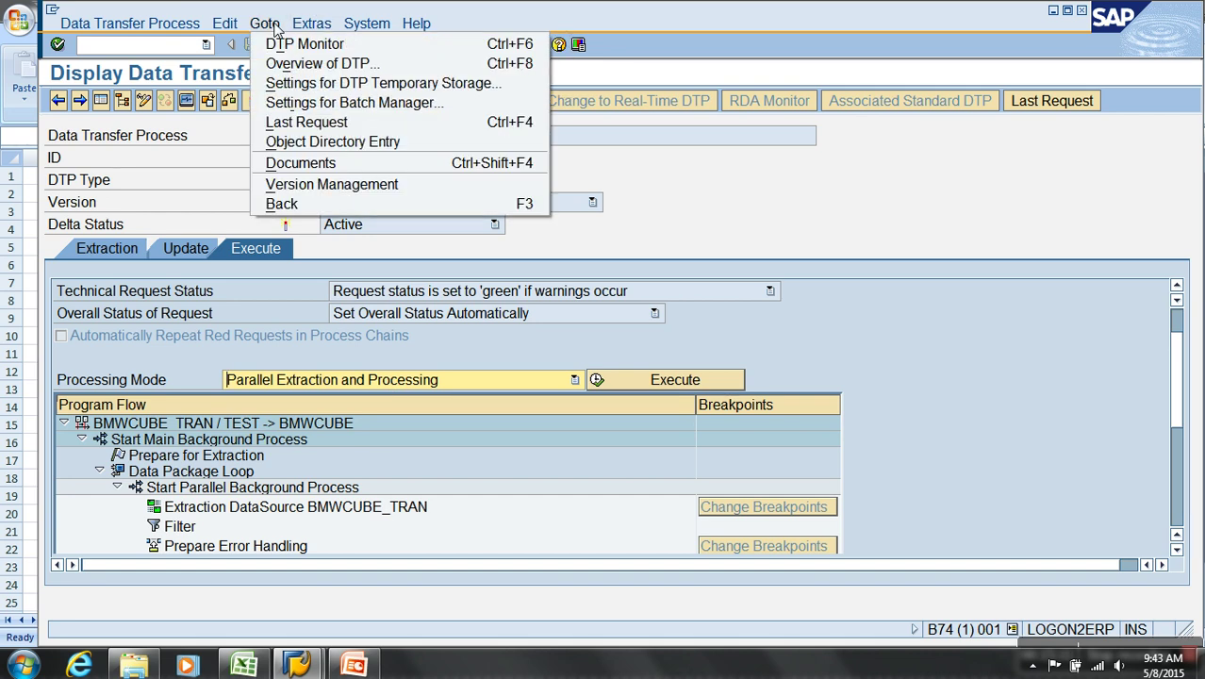
pyautogui.click(359, 103)
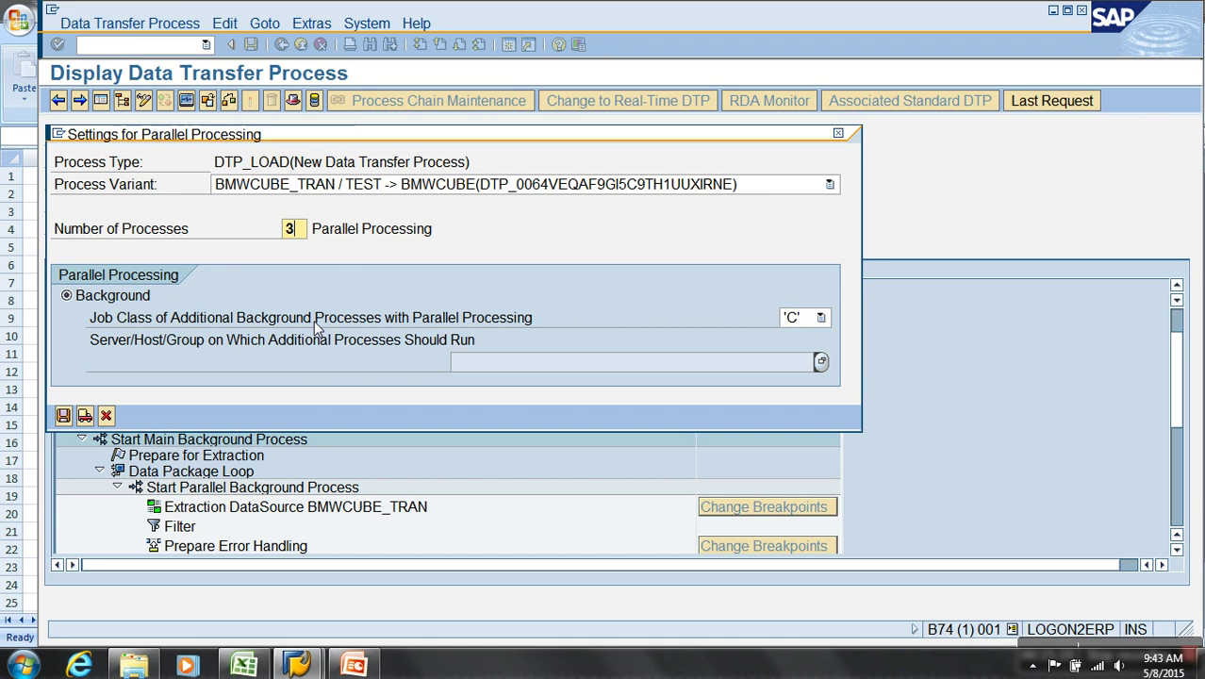
pyautogui.press('BackSpace')
pyautogui.write('6')
pyautogui.press('BackSpace')
pyautogui.write('3')
pyautogui.click(63, 416)
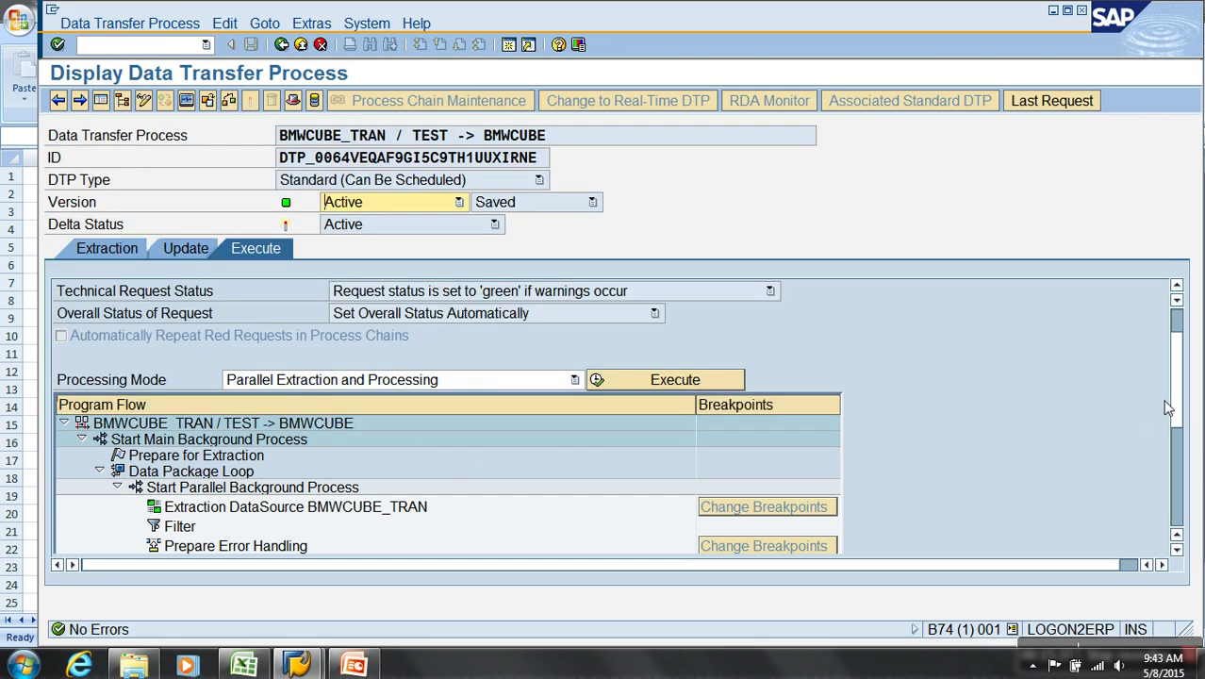
# Set the processing mode to Serially in the Dialog Process (for Debugging) and view its program flow
pyautogui.scroll(-2, 1175, 406)
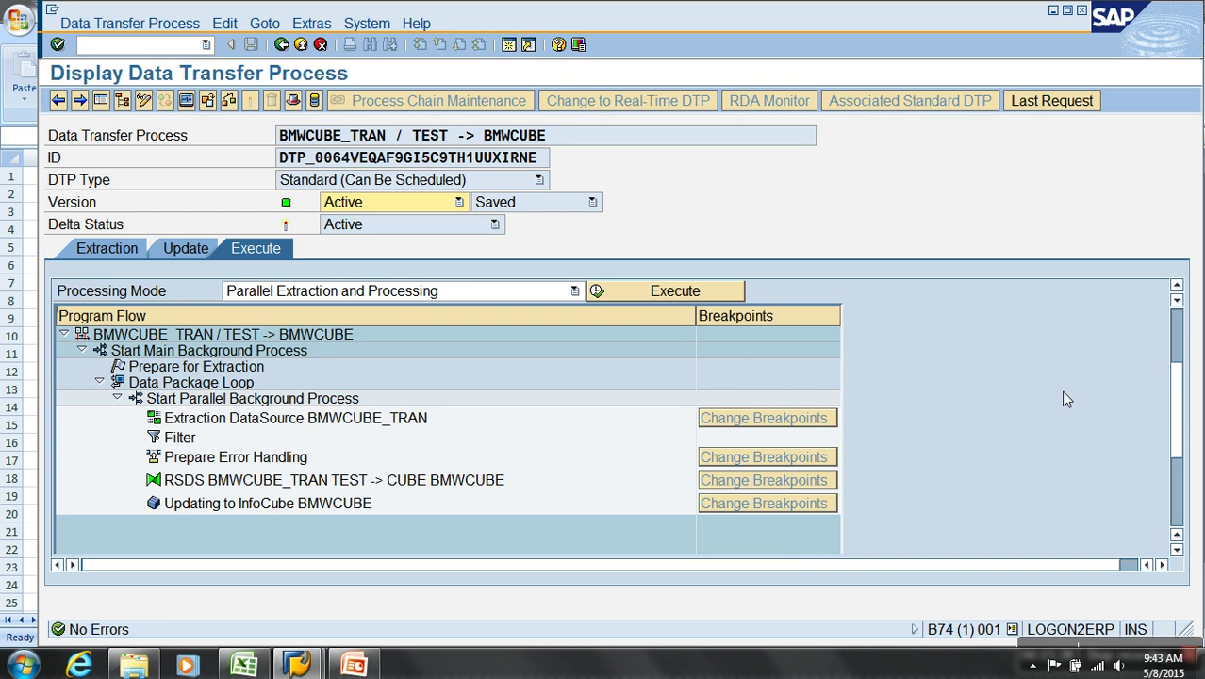
pyautogui.scroll(4, 1180, 337)
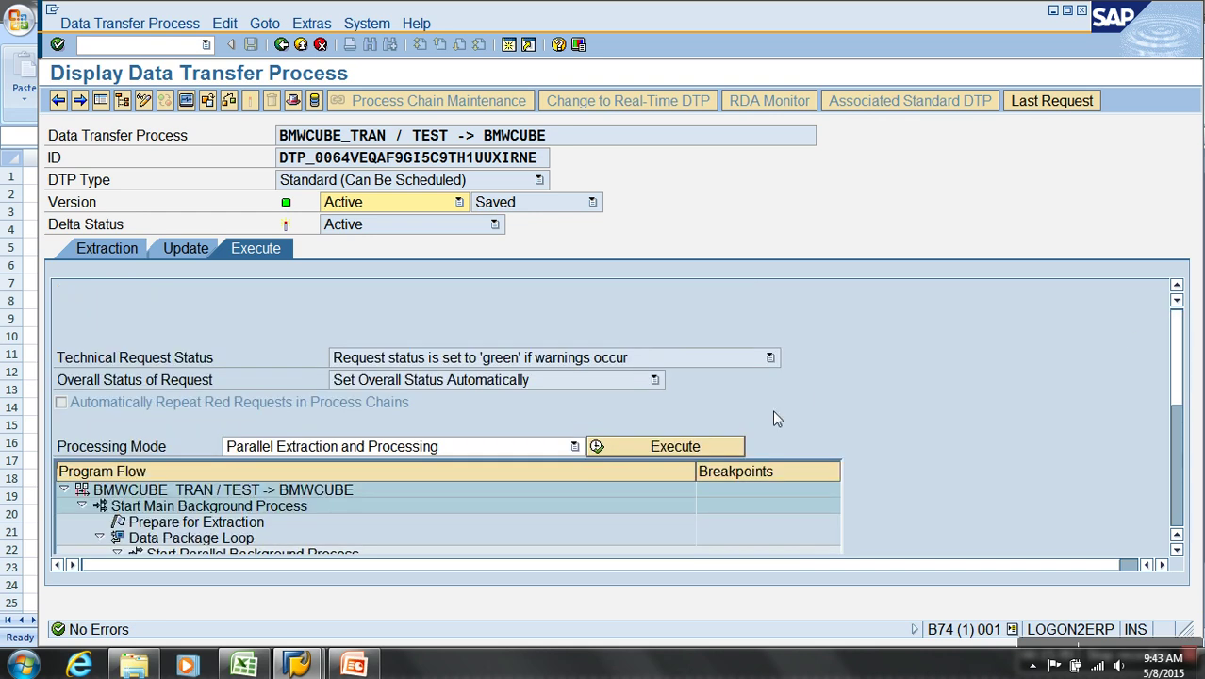
pyautogui.click(553, 449)
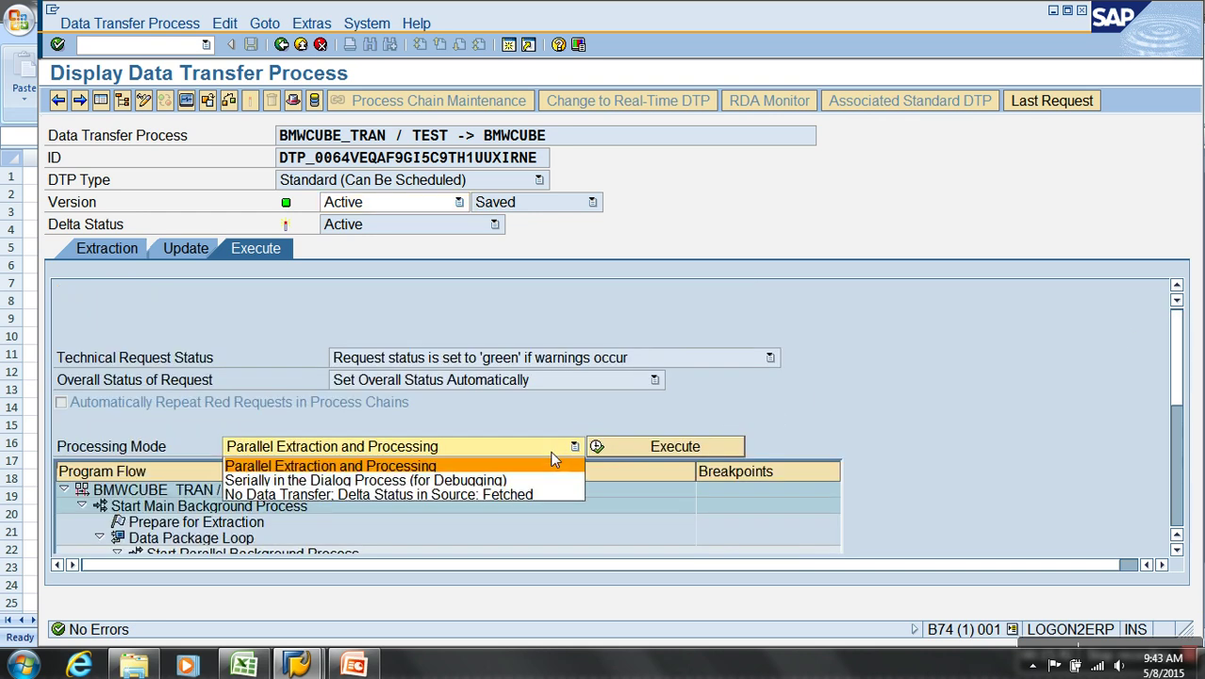
pyautogui.click(403, 467)
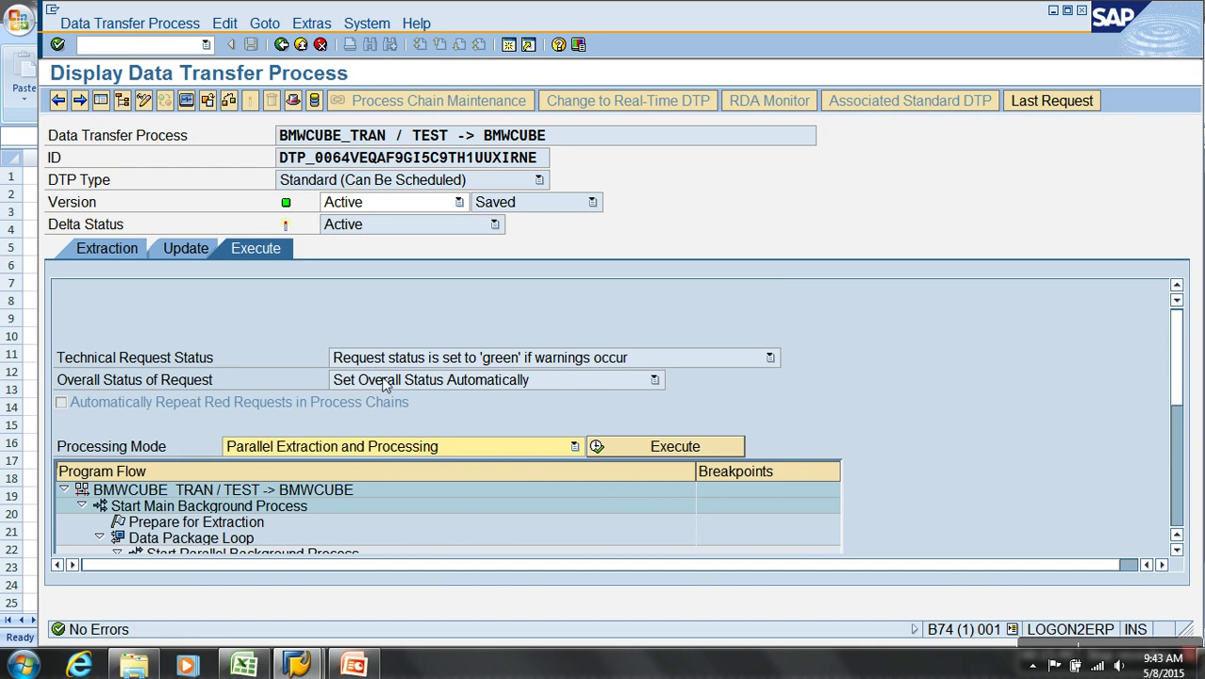
pyautogui.click(468, 444)
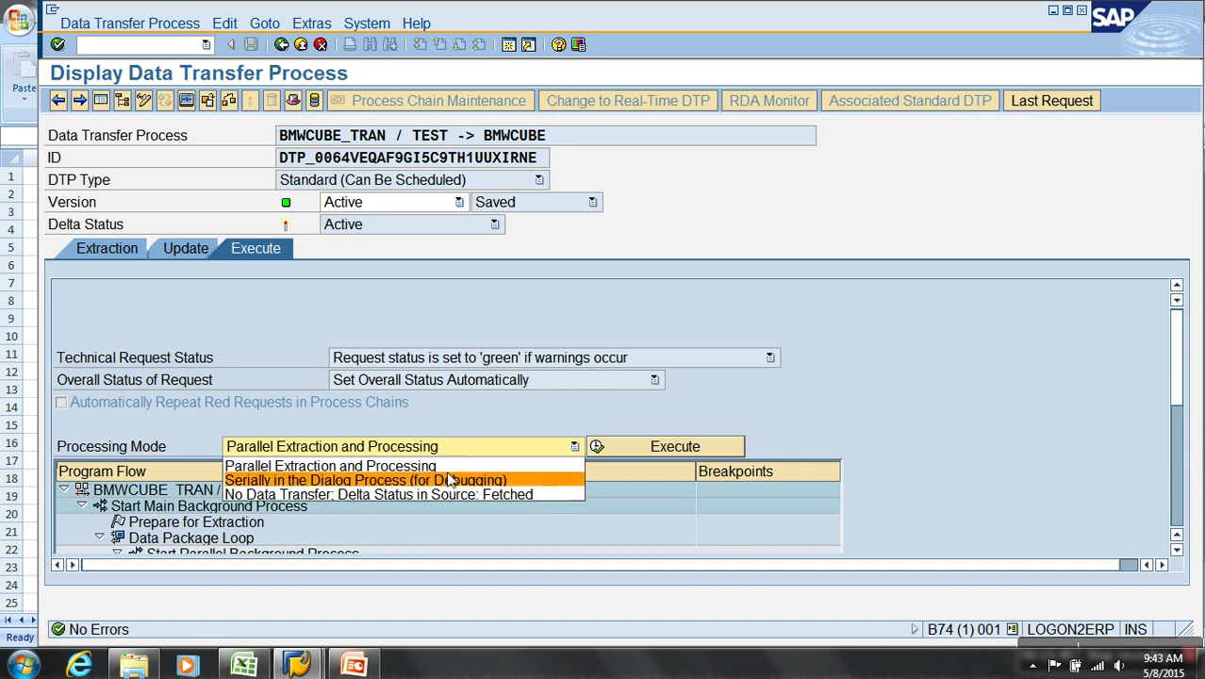
pyautogui.click(449, 480)
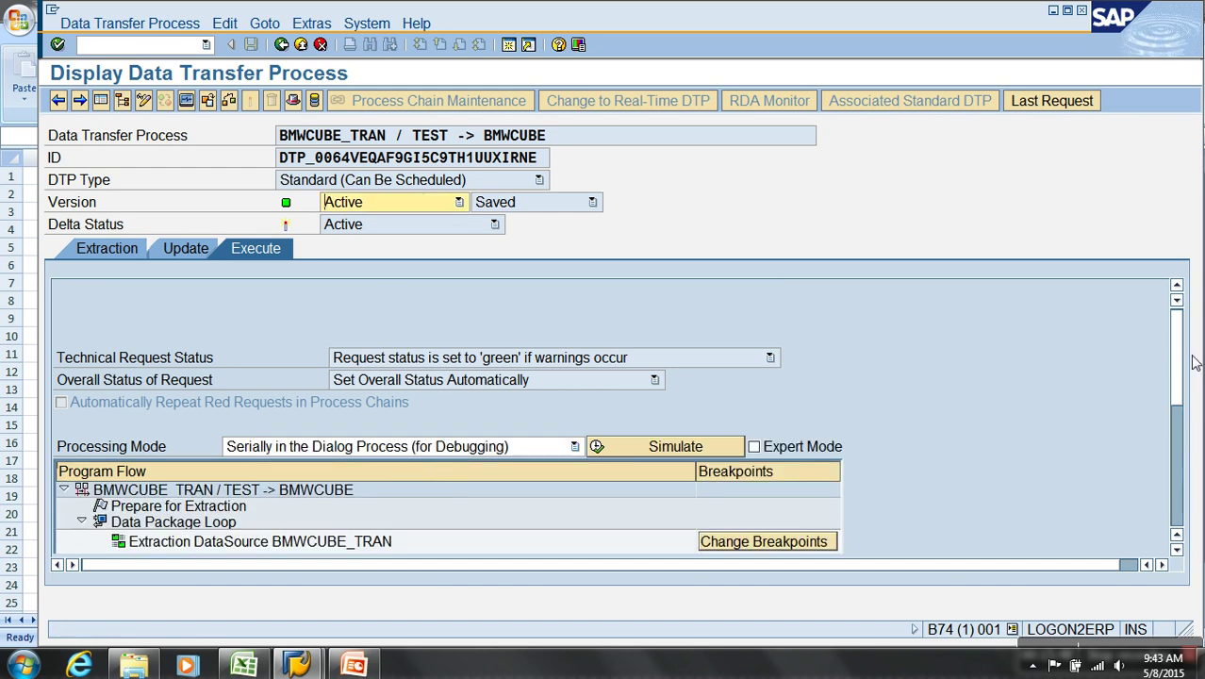
pyautogui.scroll(-5, 1140, 396)
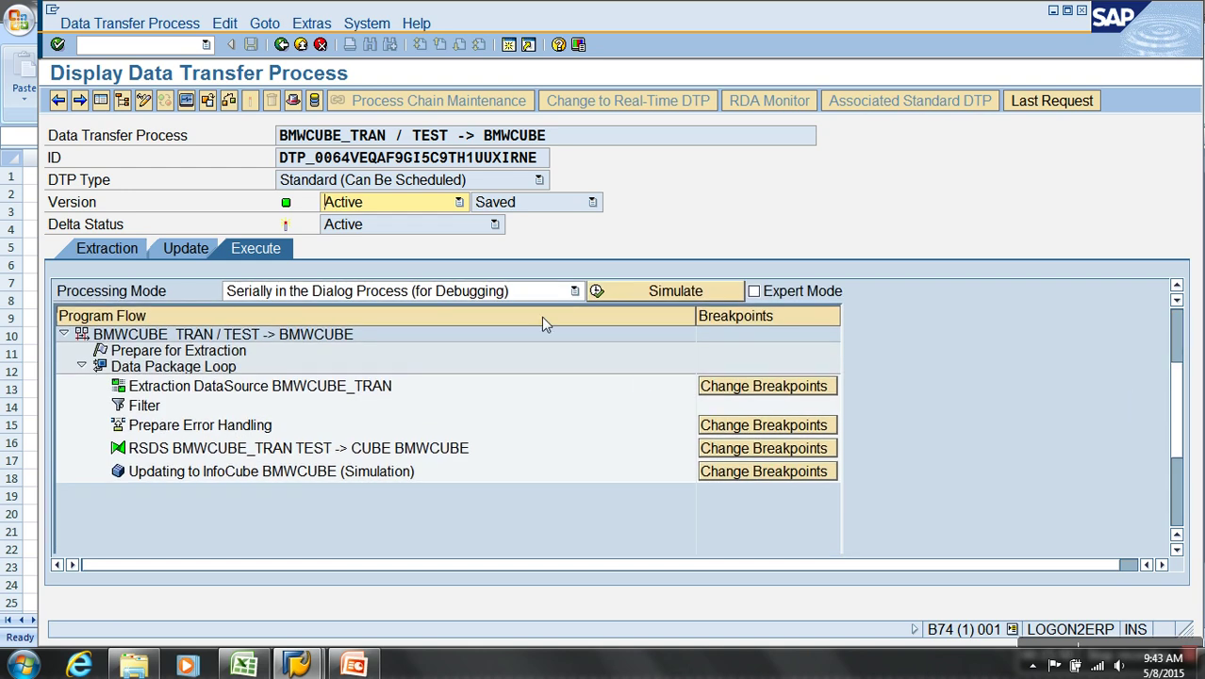
# Switch the processing mode to Parallel Extraction and Processing and back to Serially in the Dialog Process (for Debugging) to compare their program flows
pyautogui.click(542, 291)
pyautogui.click(515, 320)
pyautogui.click(515, 295)
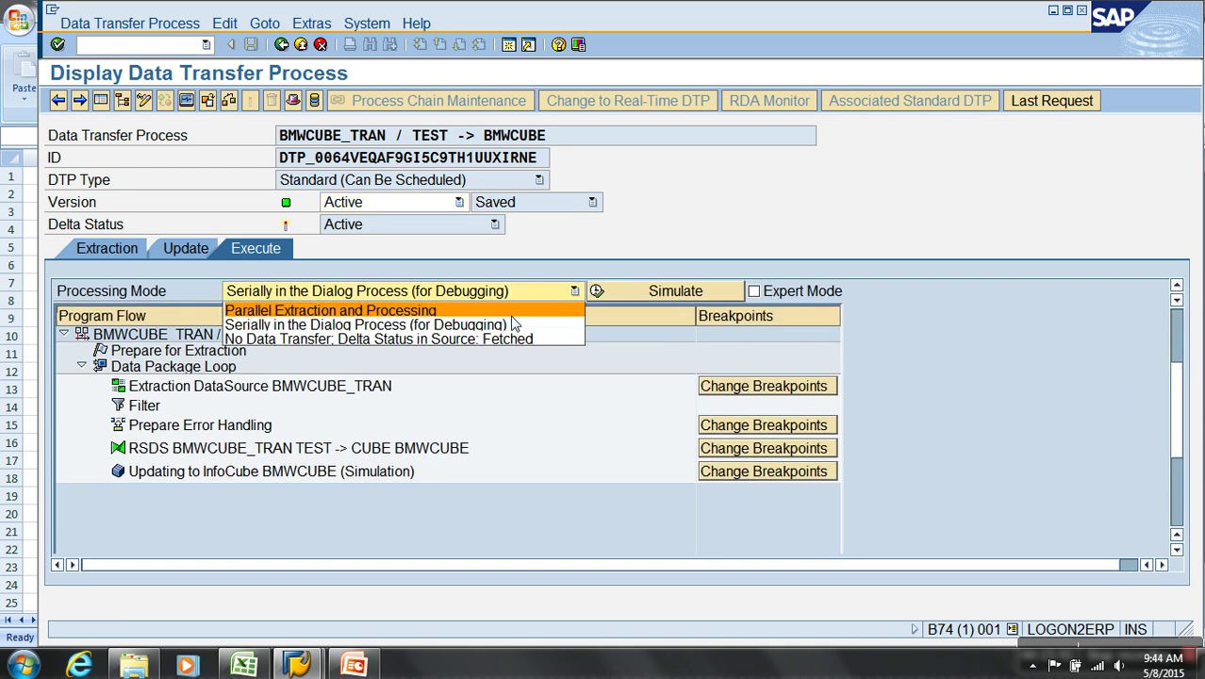
pyautogui.click(514, 312)
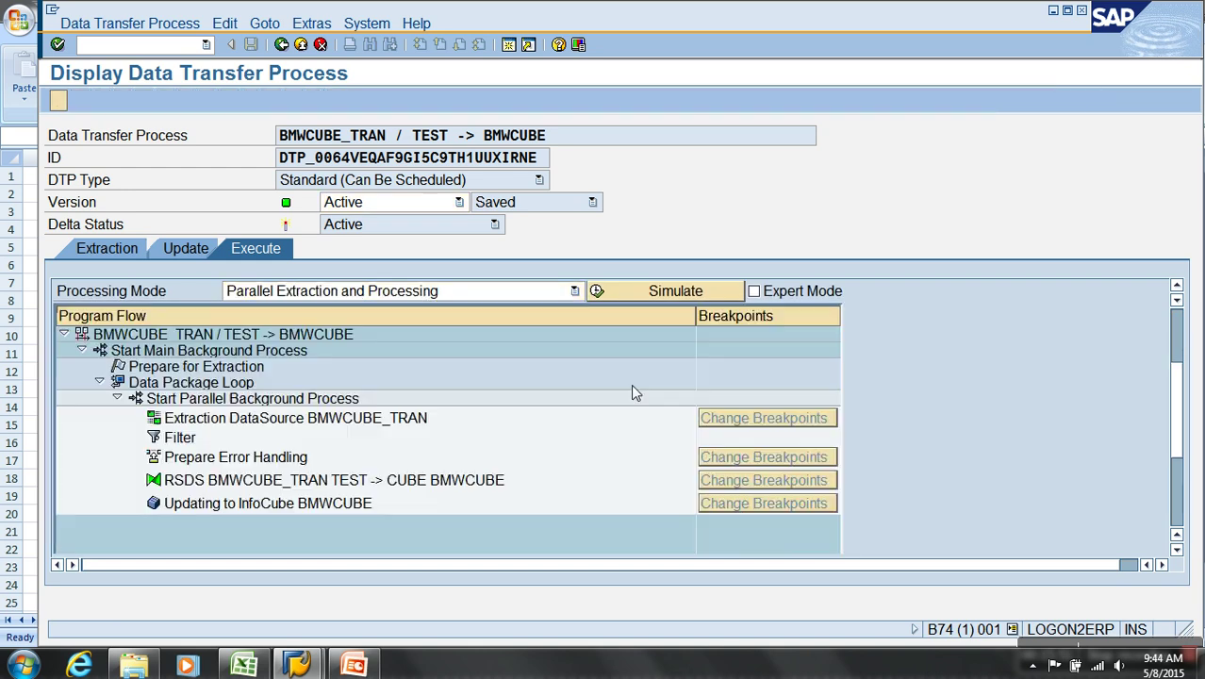
pyautogui.click(535, 293)
pyautogui.click(502, 324)
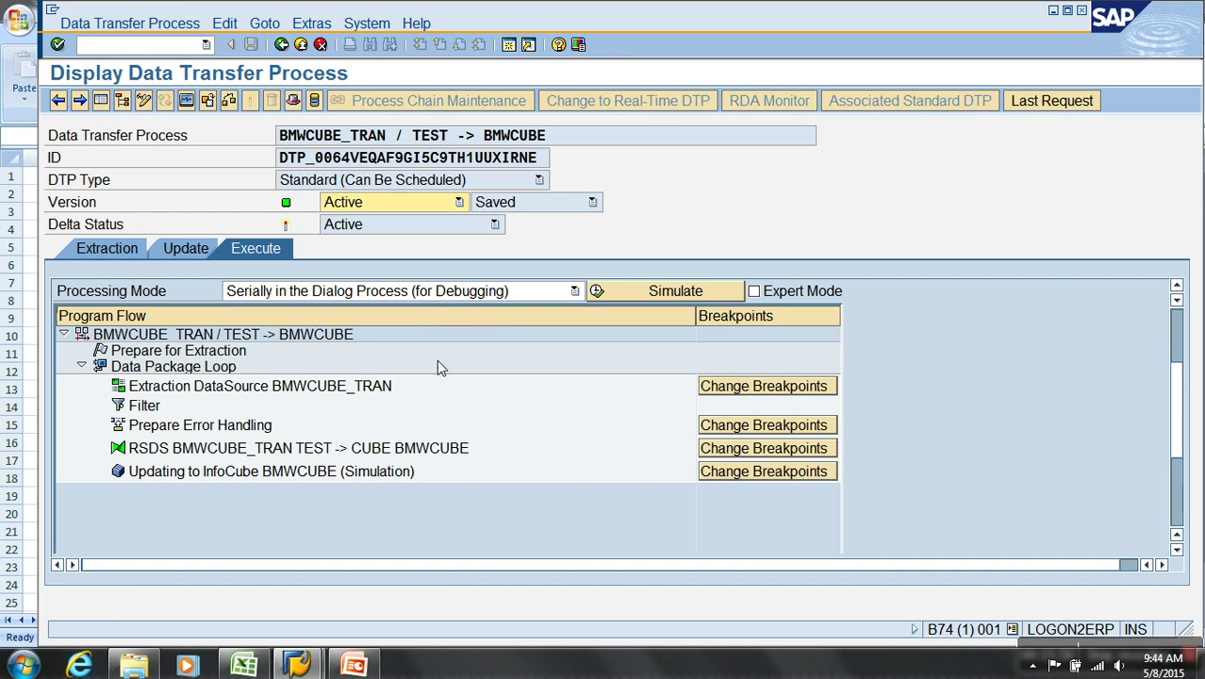
# Go through the data package substeps from extraction to InfoCube update and display the breakpoint options of the BMWCUBE transformation
pyautogui.click(276, 389)
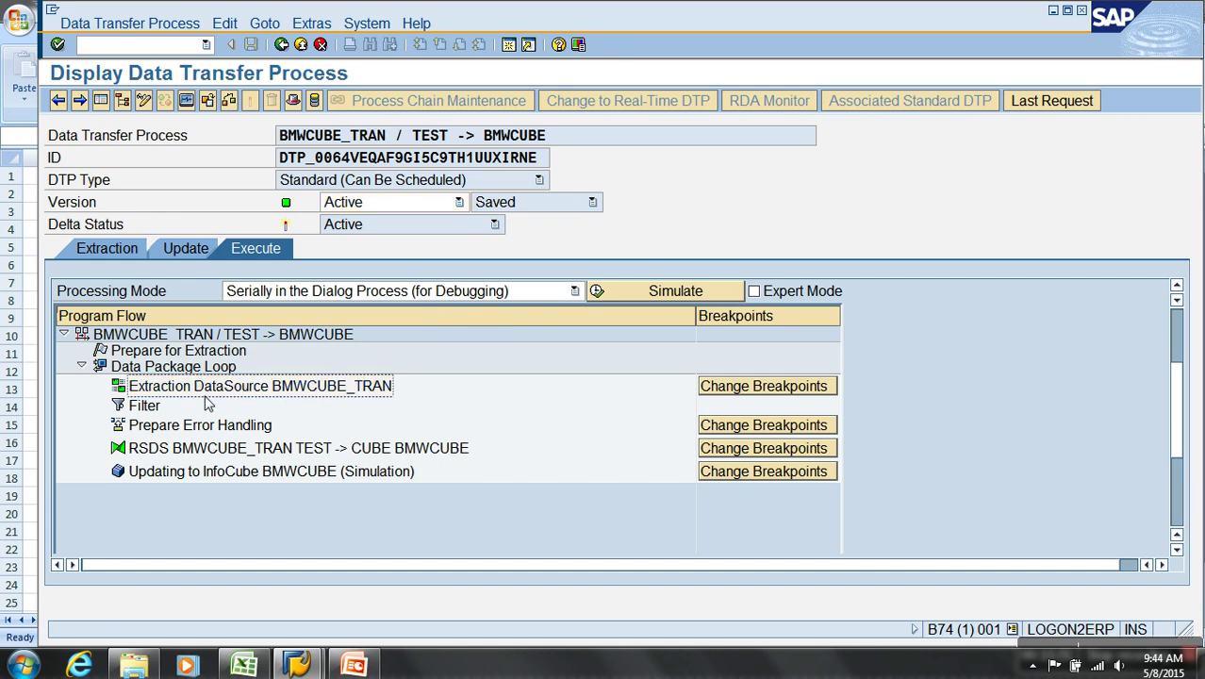
pyautogui.click(149, 409)
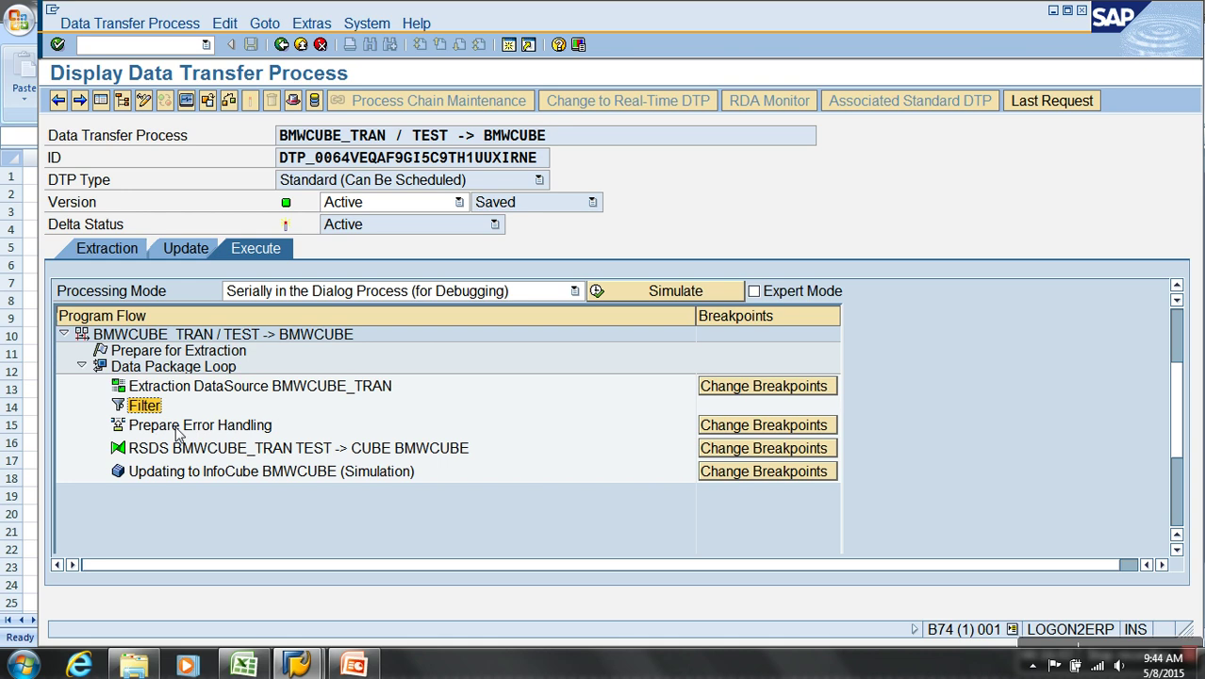
pyautogui.click(182, 427)
pyautogui.click(219, 455)
pyautogui.click(256, 473)
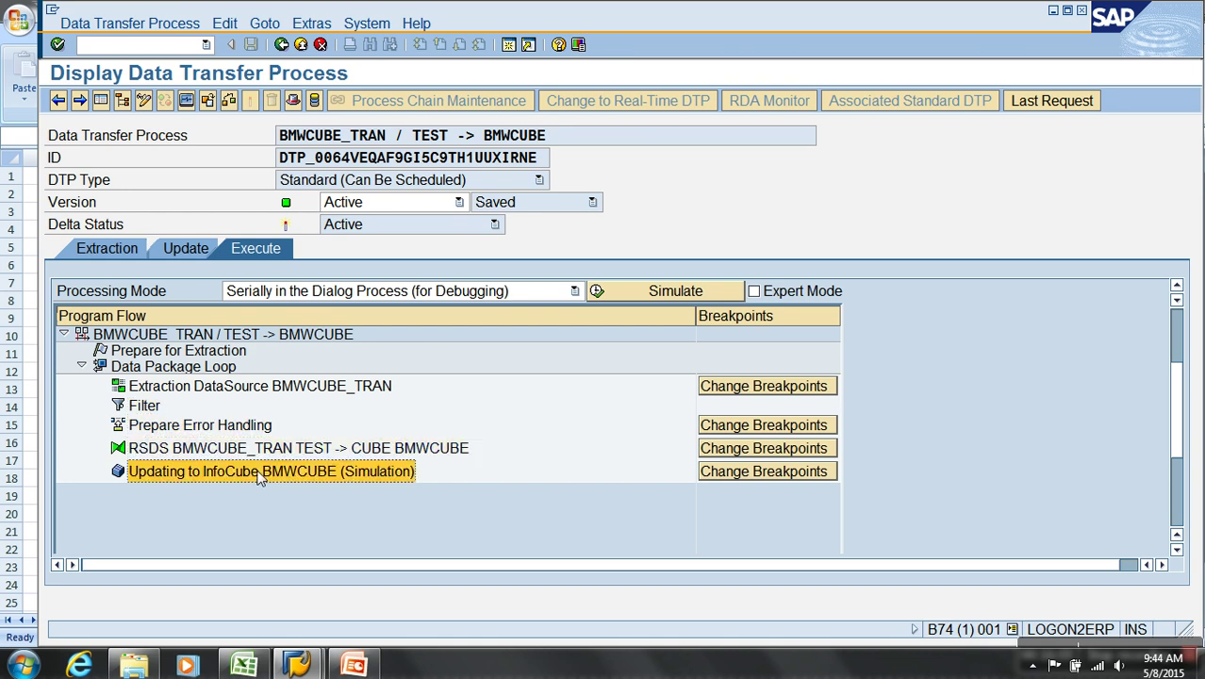
pyautogui.click(740, 449)
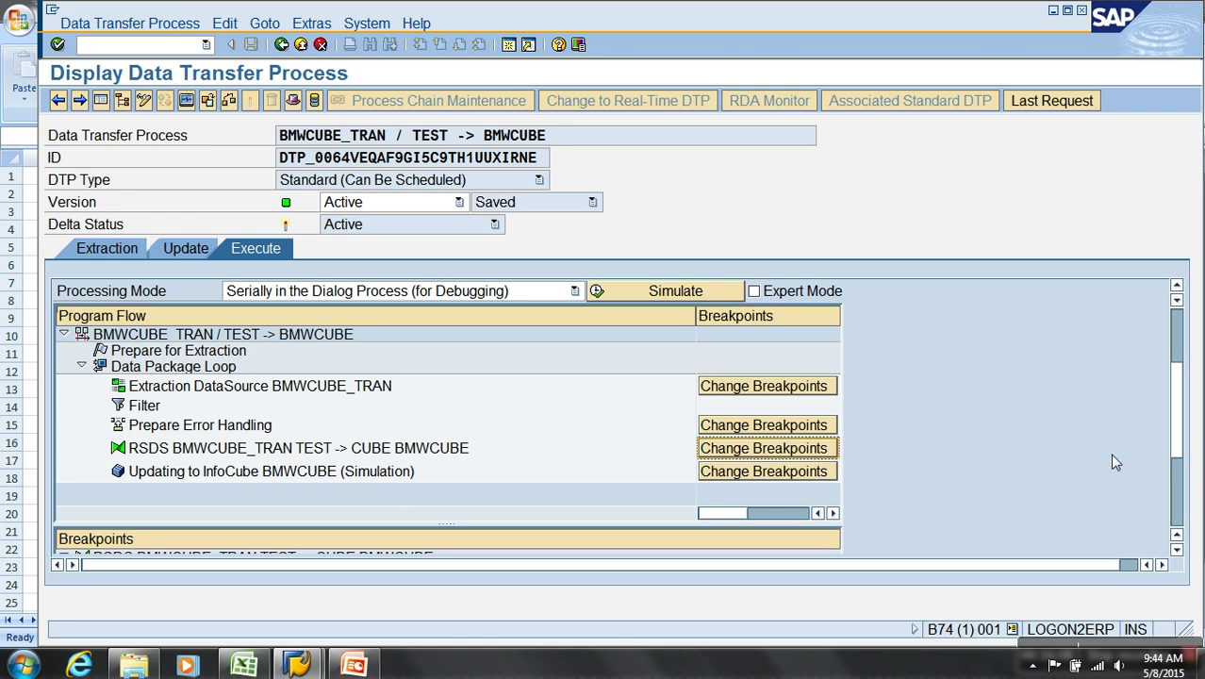
pyautogui.scroll(-5, 1177, 405)
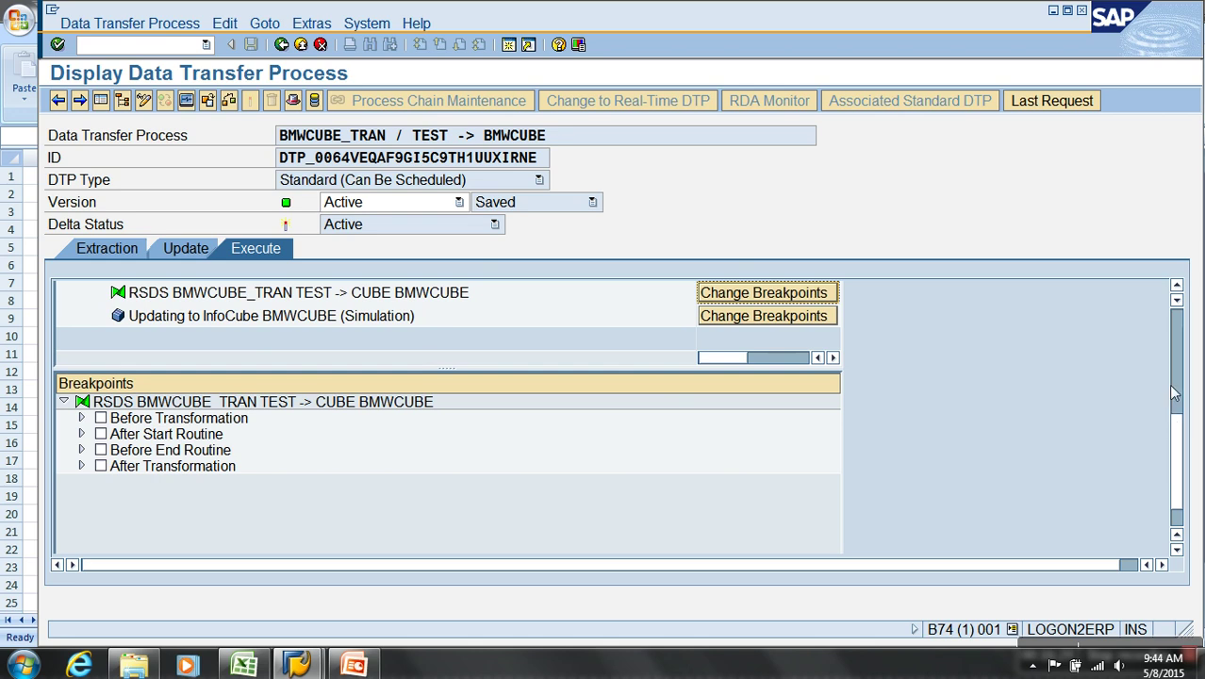
# Set the processing mode to No Data Transfer; Delta Status in Source: Fetched and check the DTP's extraction settings
pyautogui.click(1177, 355)
pyautogui.click(573, 426)
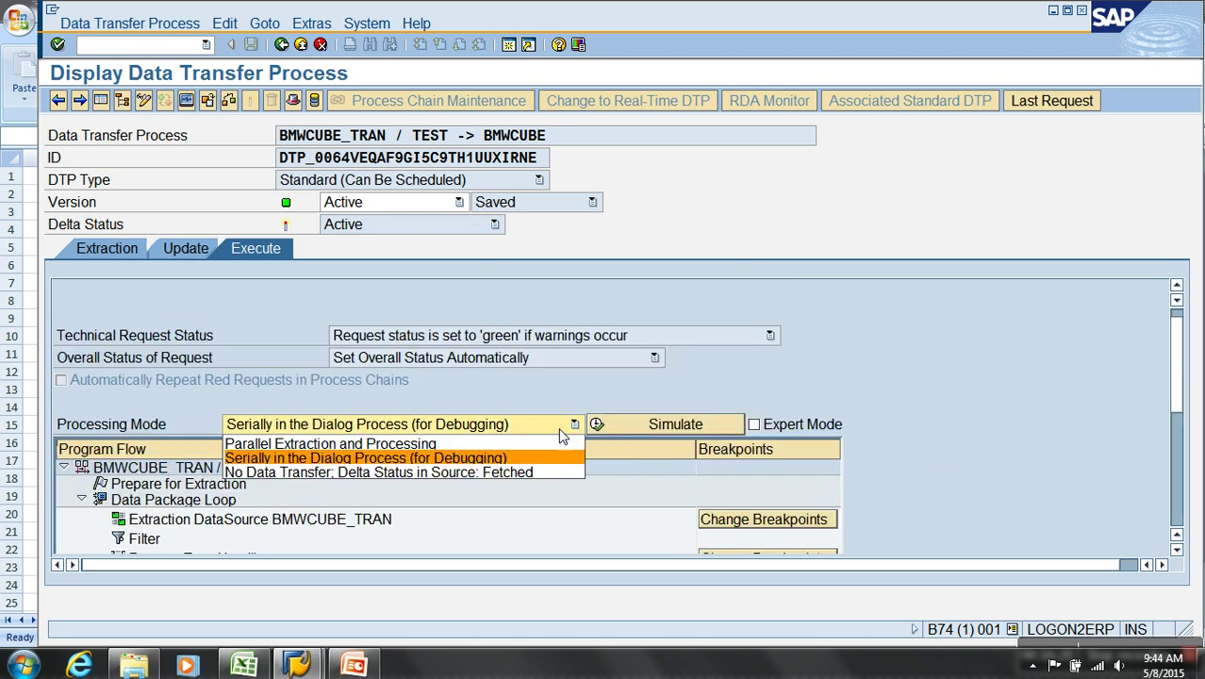
pyautogui.click(550, 473)
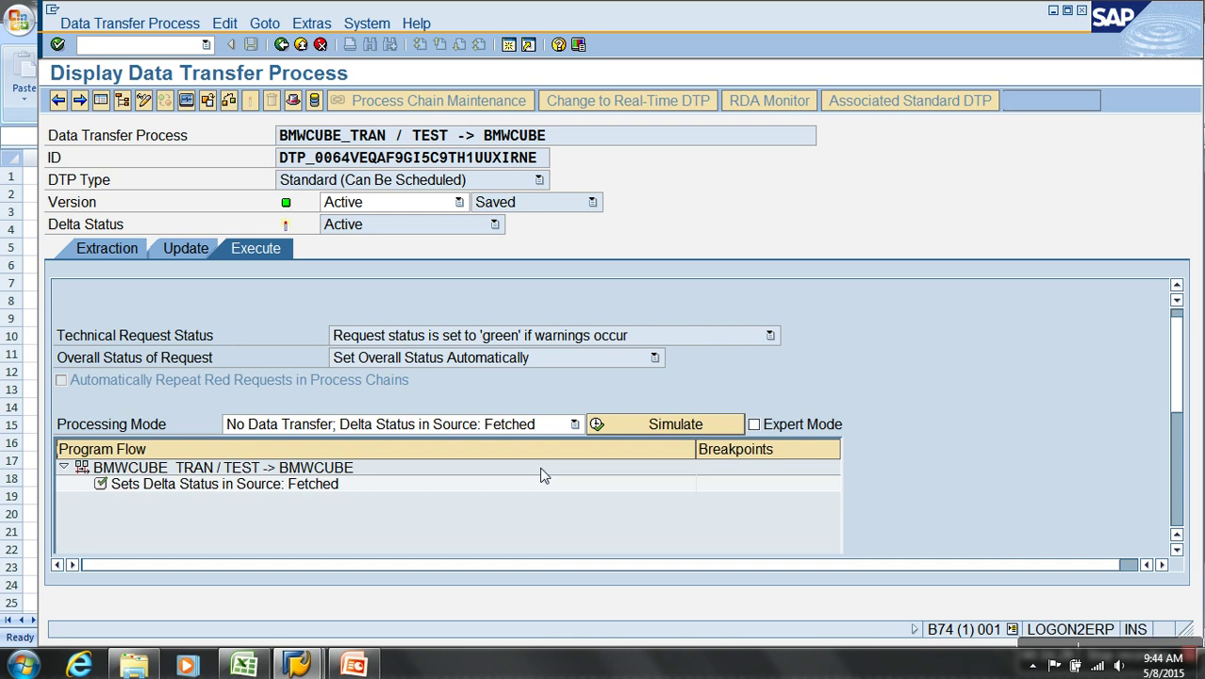
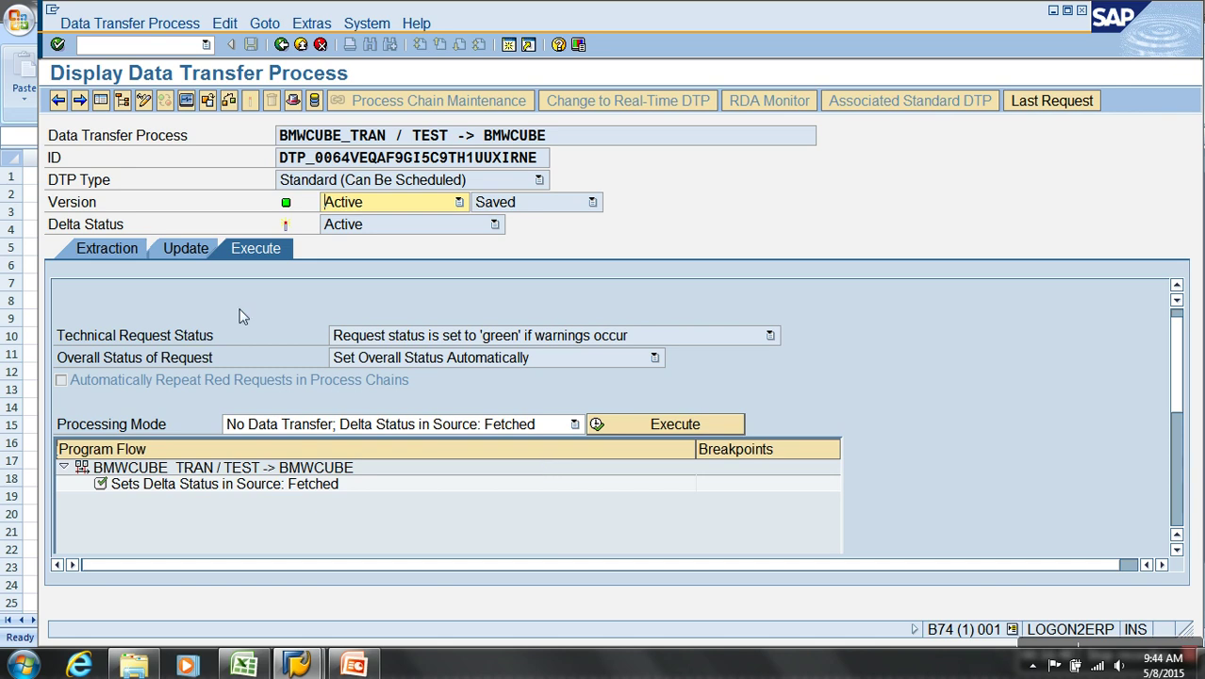
pyautogui.click(130, 256)
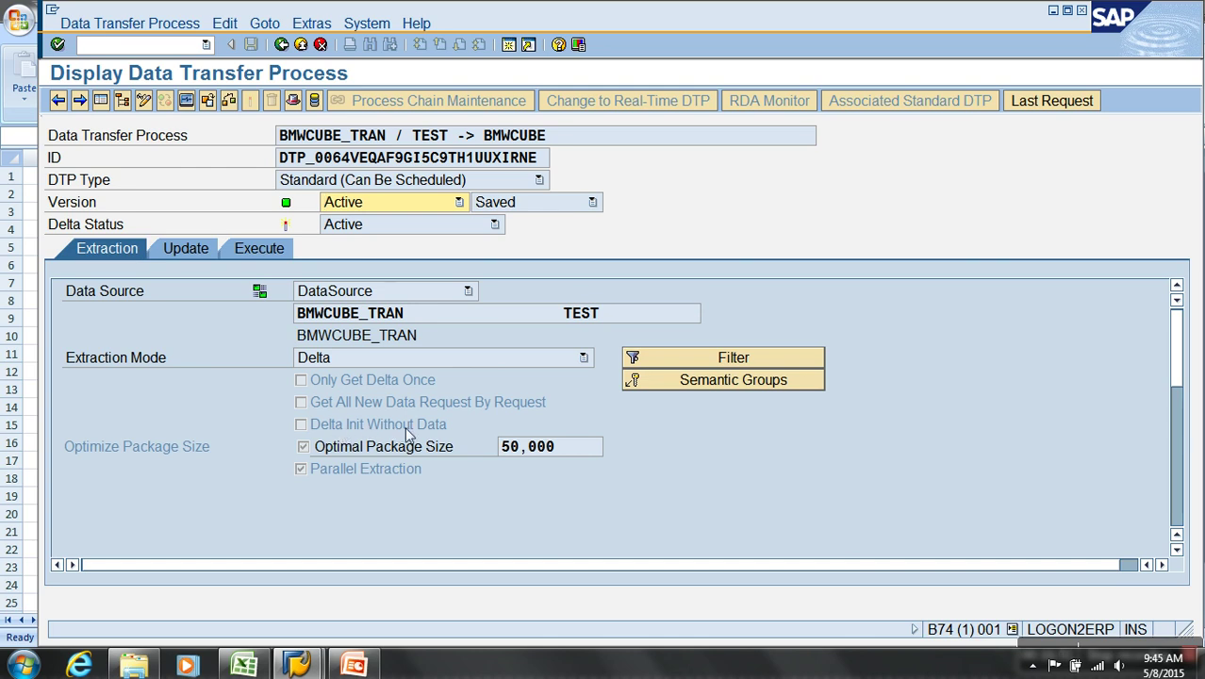
pyautogui.click(266, 248)
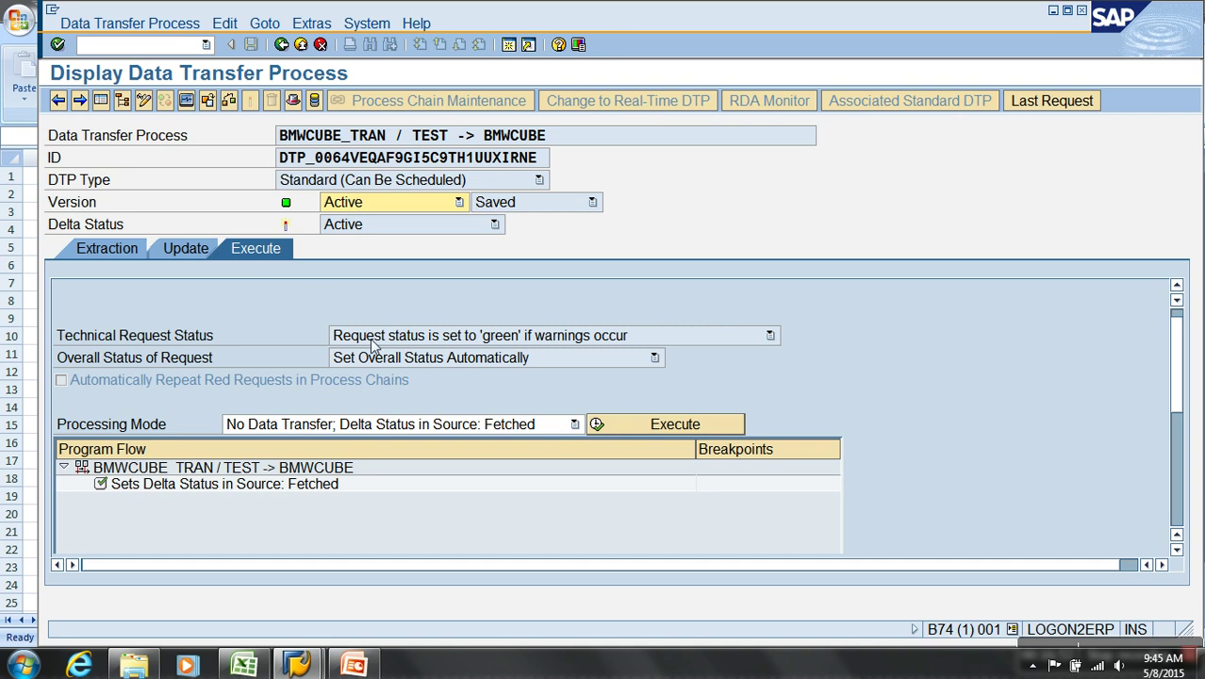
# Set the DTP's processing mode to Parallel Extraction and Processing
pyautogui.click(418, 425)
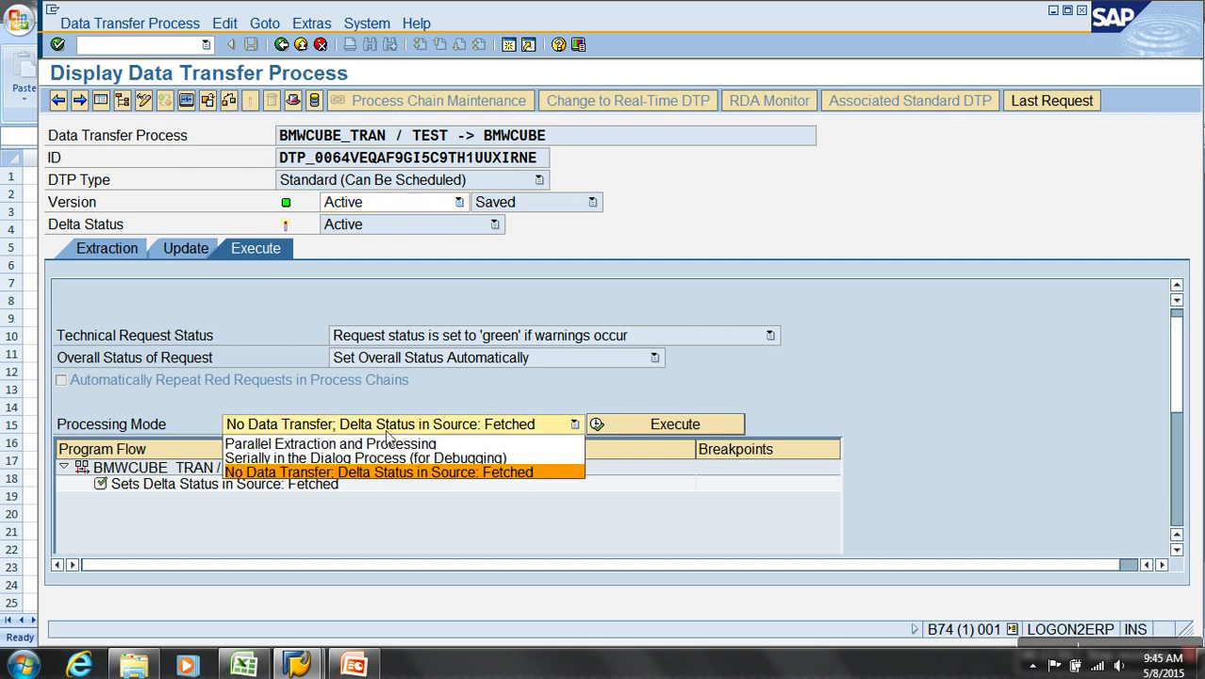
pyautogui.click(386, 443)
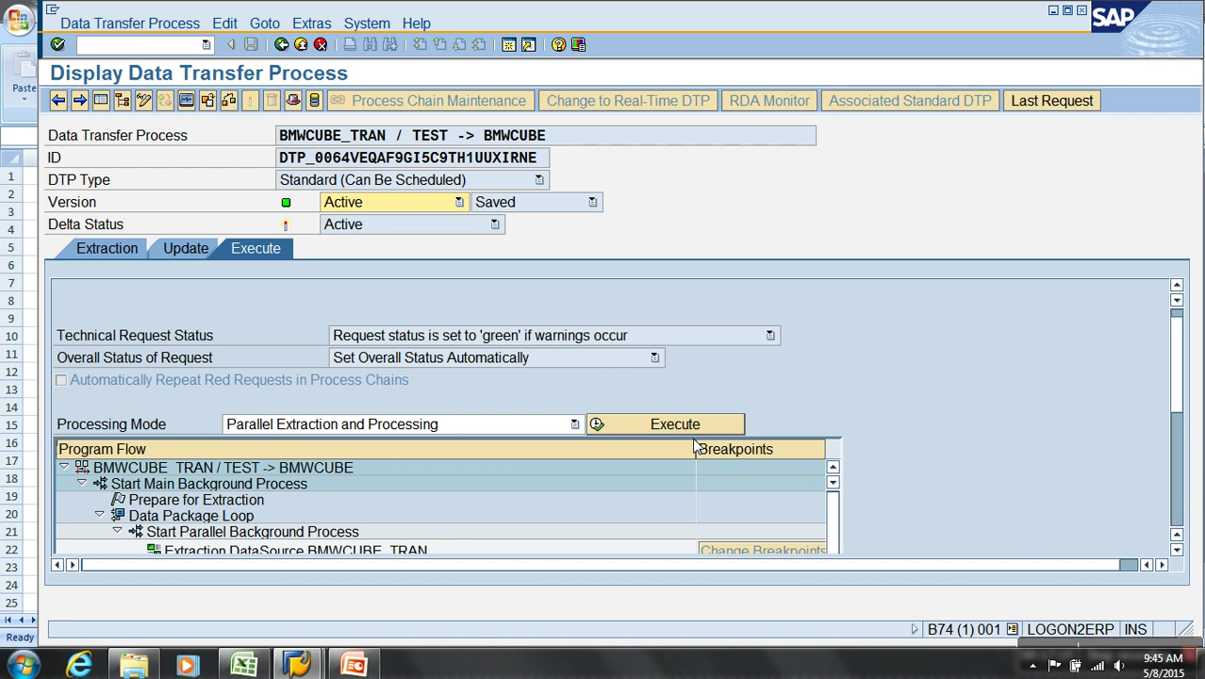
# Switch to the Excel workbook, review the data packet steps in E5:E9, and return to the SAP Data Transfer Process display
pyautogui.click(243, 666)
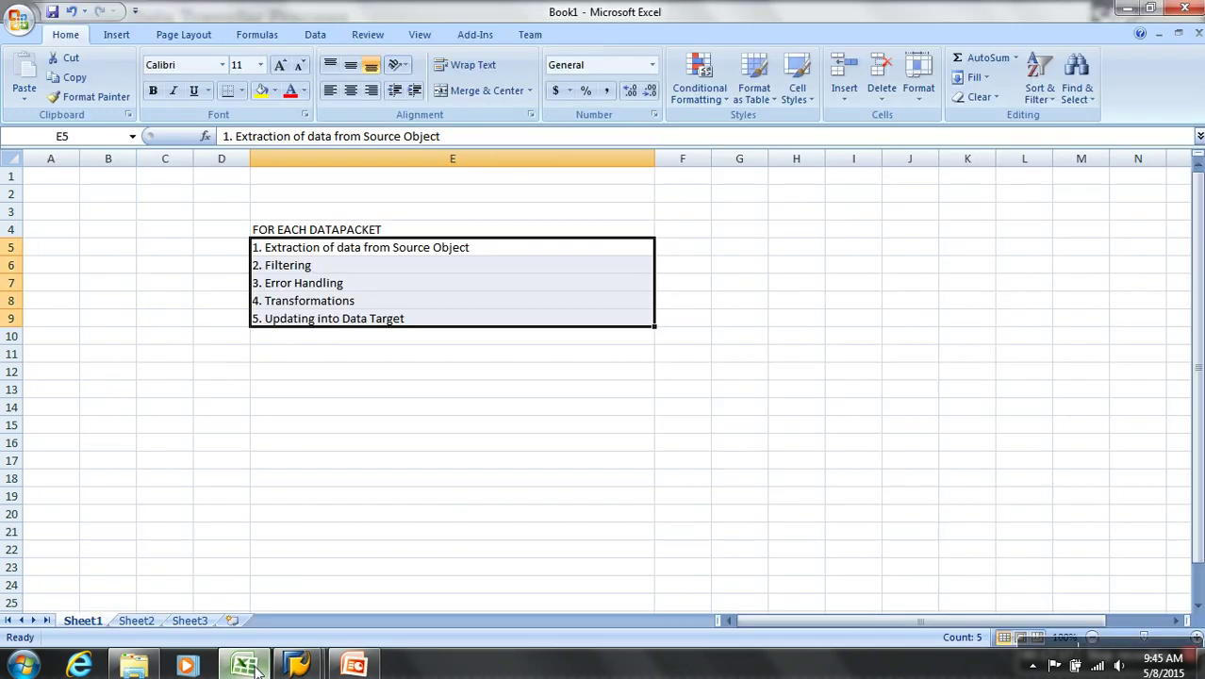
pyautogui.moveTo(393, 250); pyautogui.dragTo(416, 317)
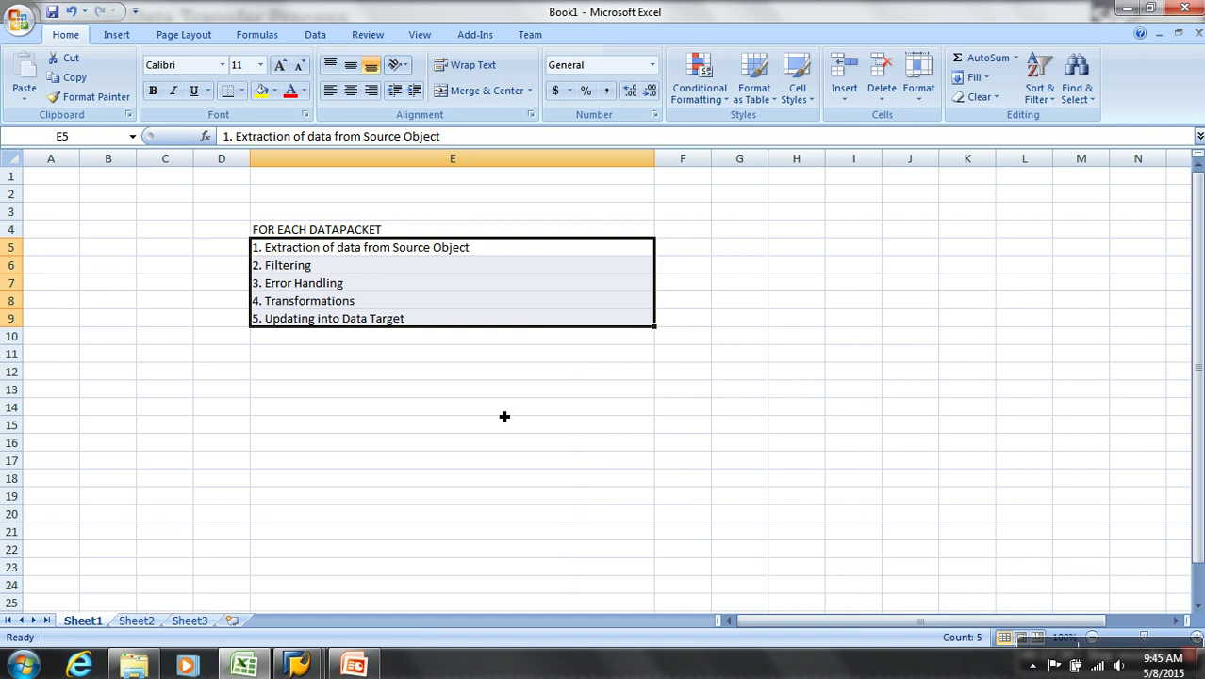
pyautogui.click(297, 665)
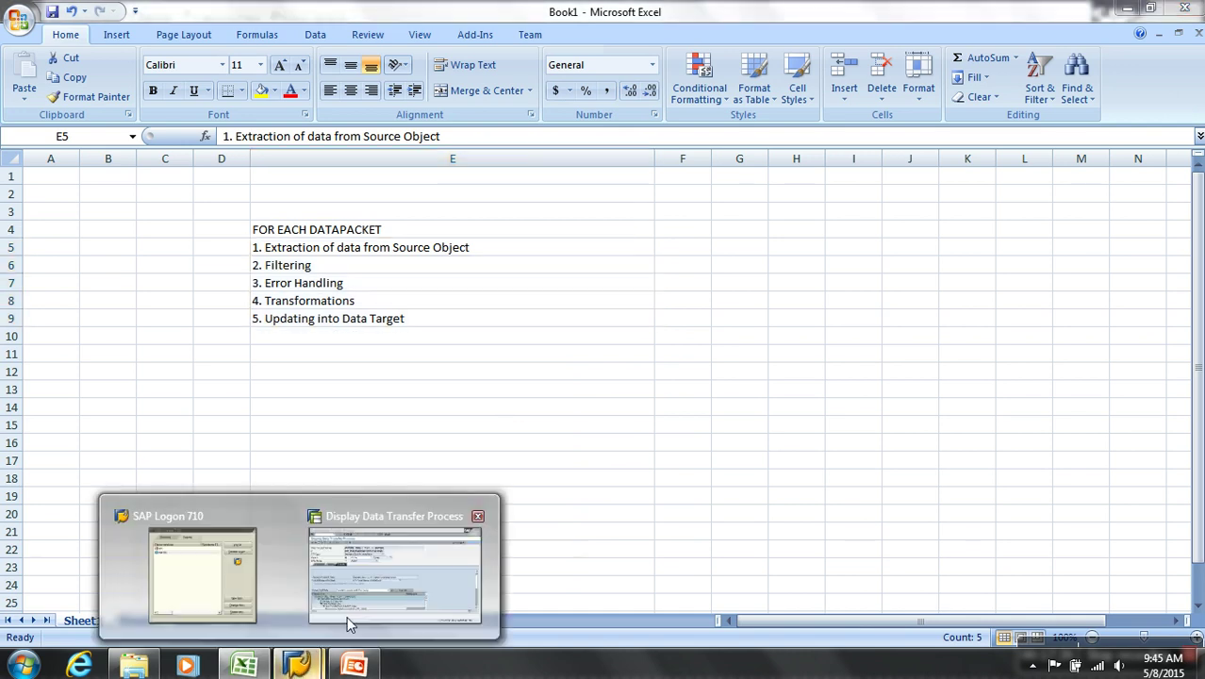
pyautogui.click(421, 588)
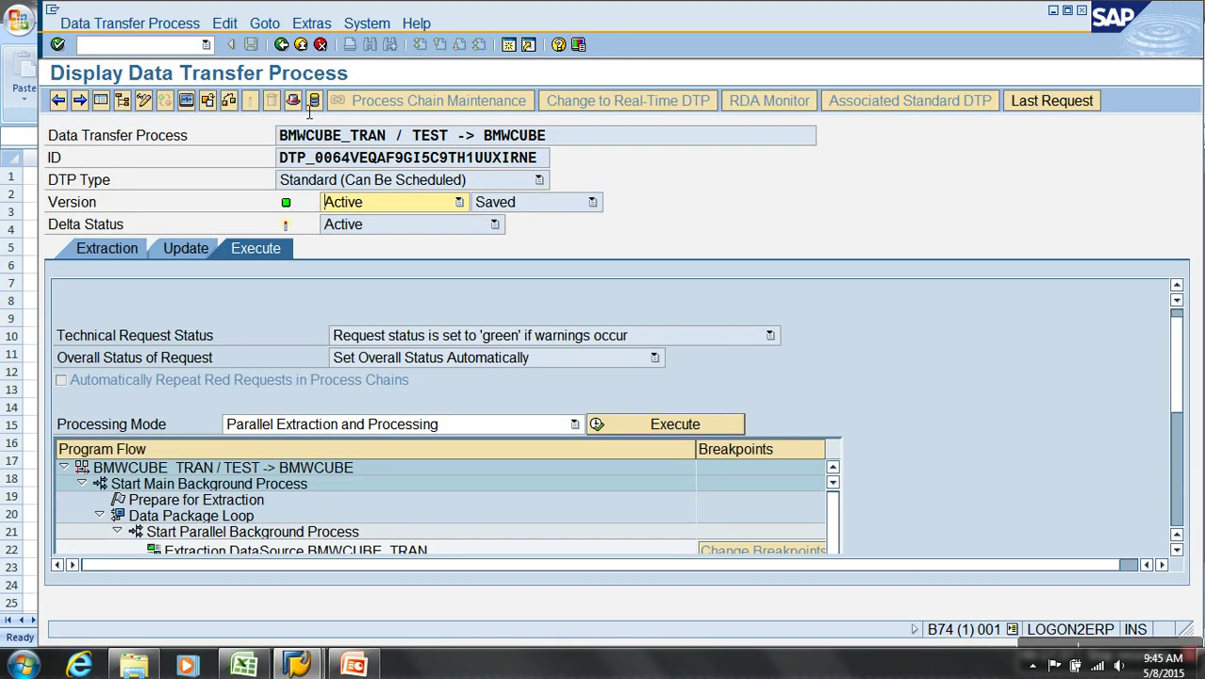
# View the settings for DTP temporary storage in display mode and close them
pyautogui.click(265, 22)
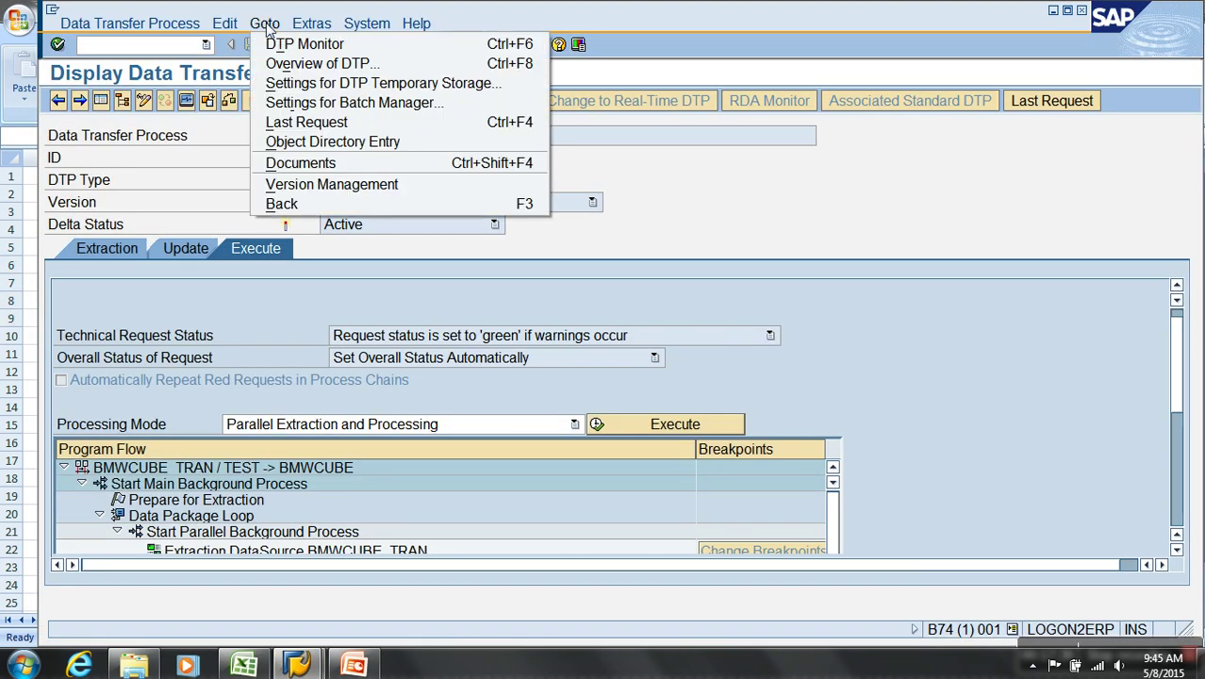
pyautogui.click(351, 85)
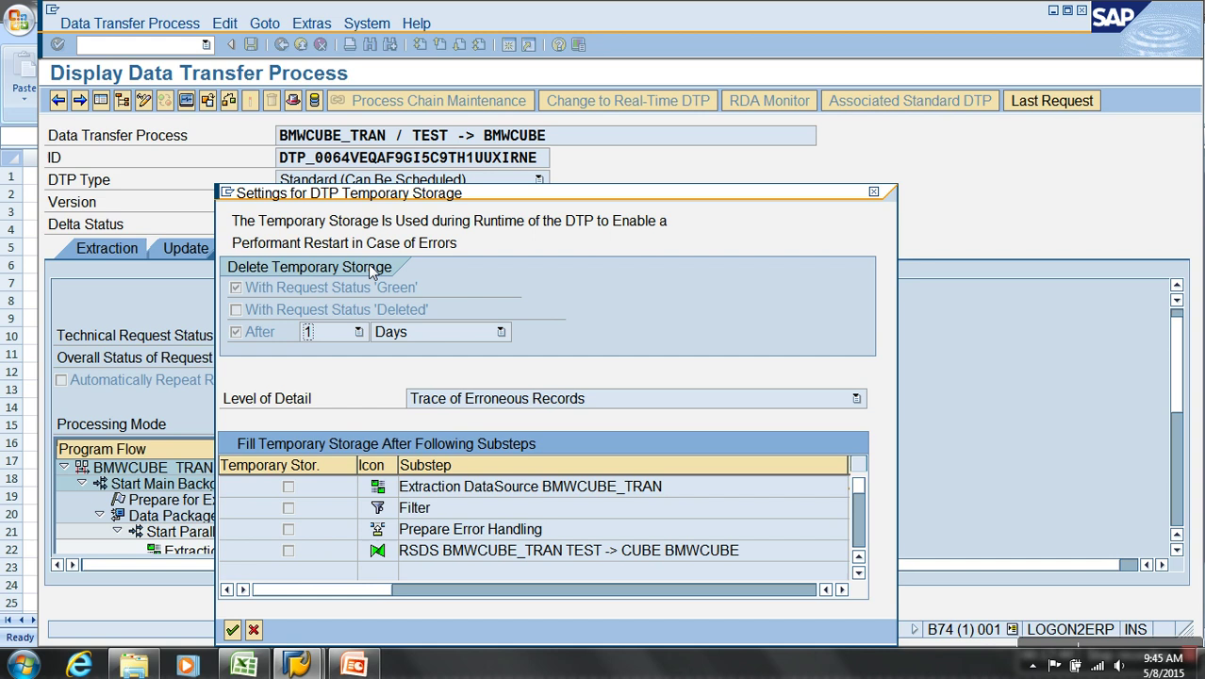
pyautogui.moveTo(415, 203); pyautogui.dragTo(440, 176)
pyautogui.click(273, 601)
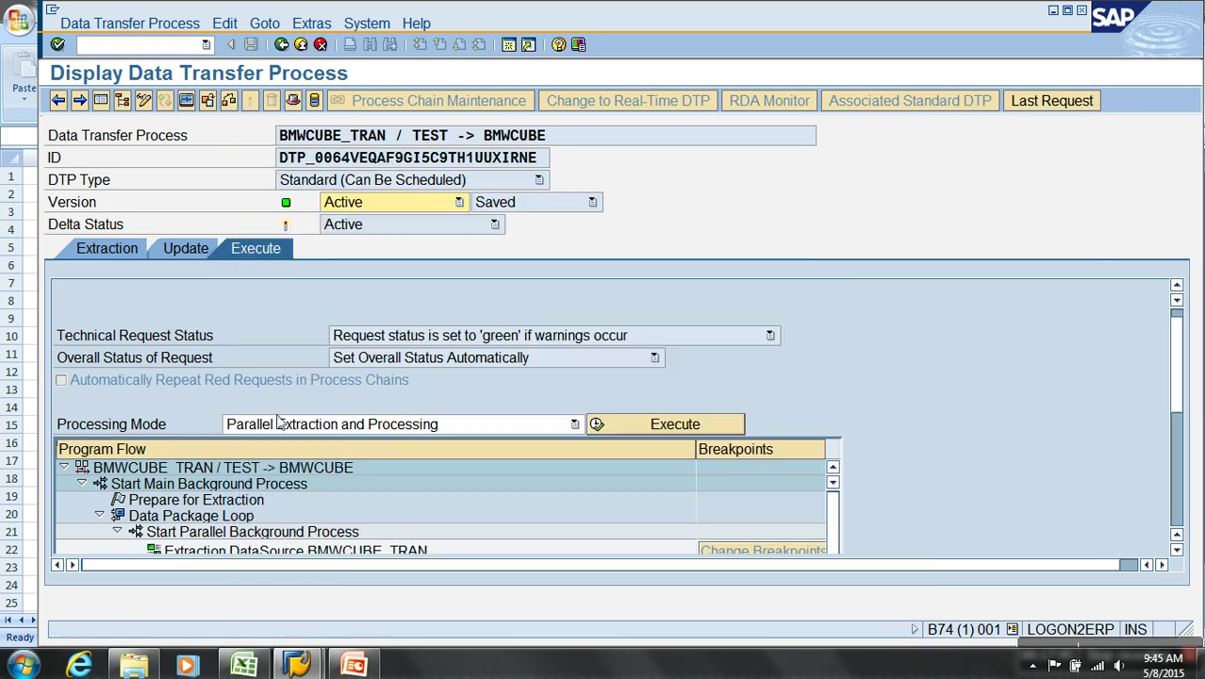
# Put the DTP into change mode and open its temporary storage settings for editing
pyautogui.click(144, 101)
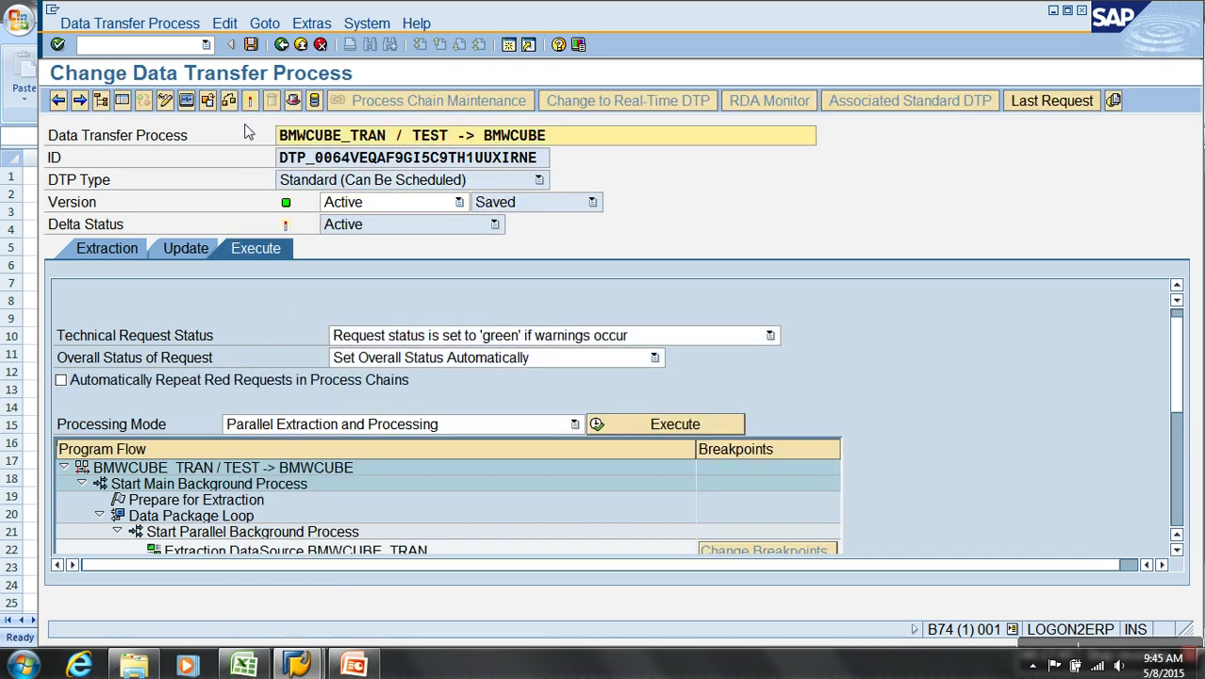
pyautogui.click(260, 25)
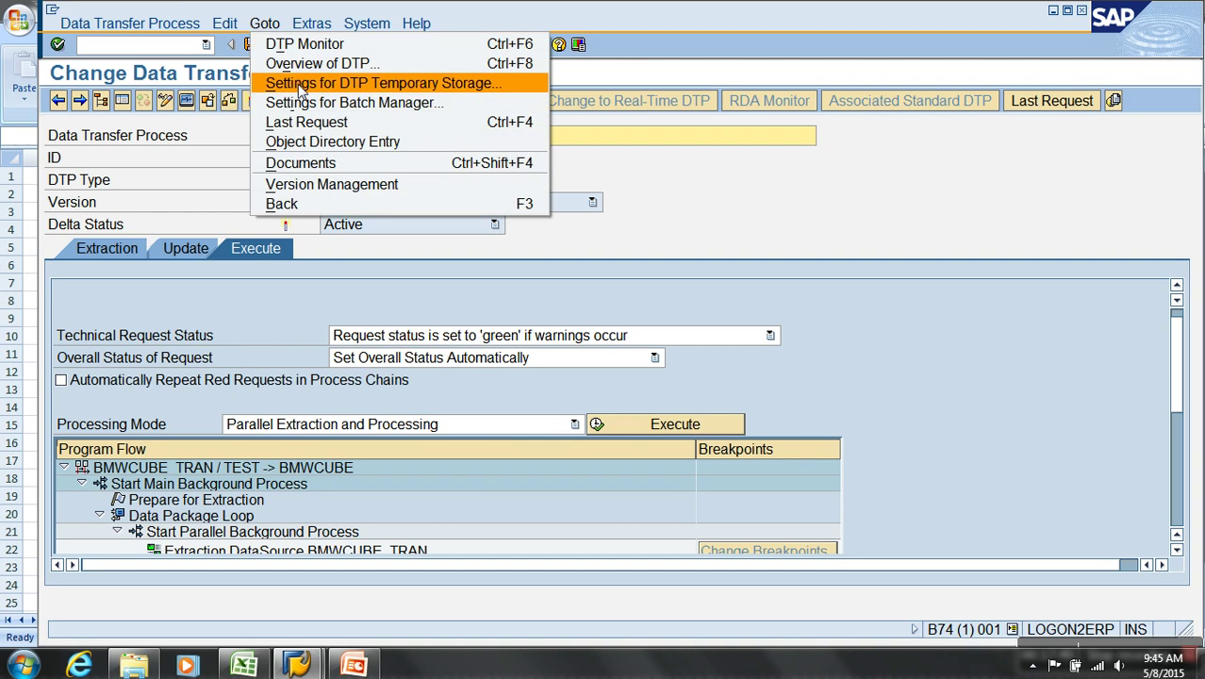
pyautogui.click(298, 82)
pyautogui.moveTo(448, 193); pyautogui.dragTo(514, 92)
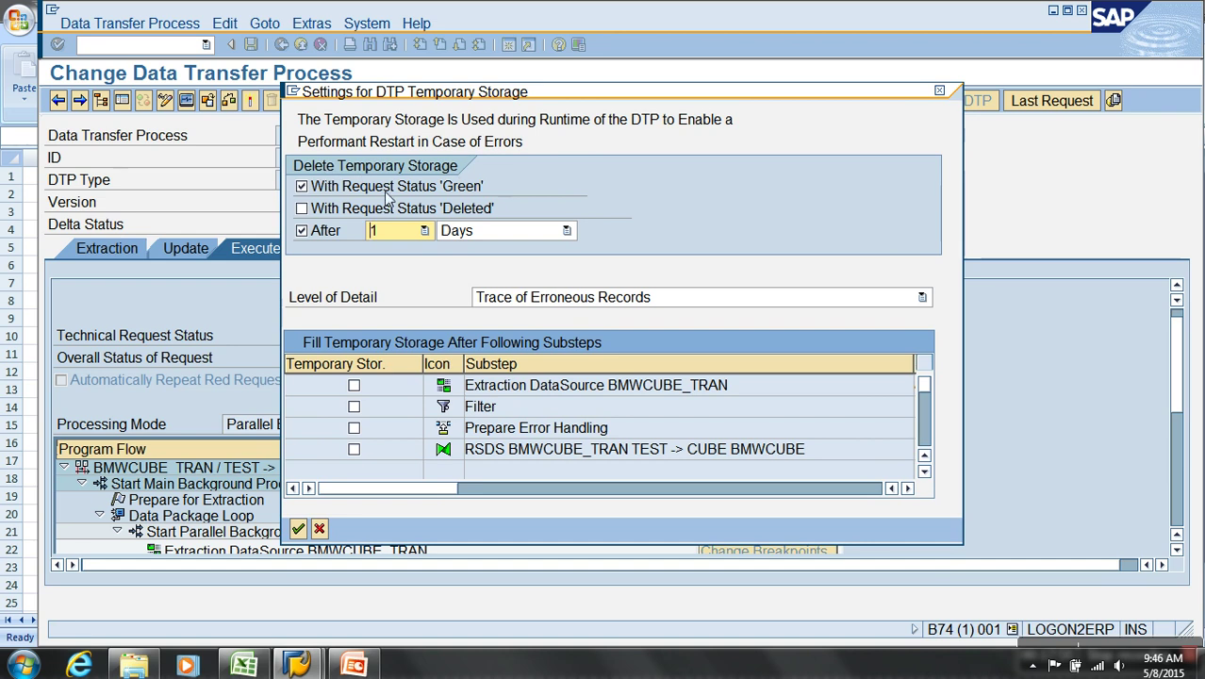
# Disable deleting temporary storage with request status 'Green' and view the available numbers for the After deletion period
pyautogui.click(301, 186)
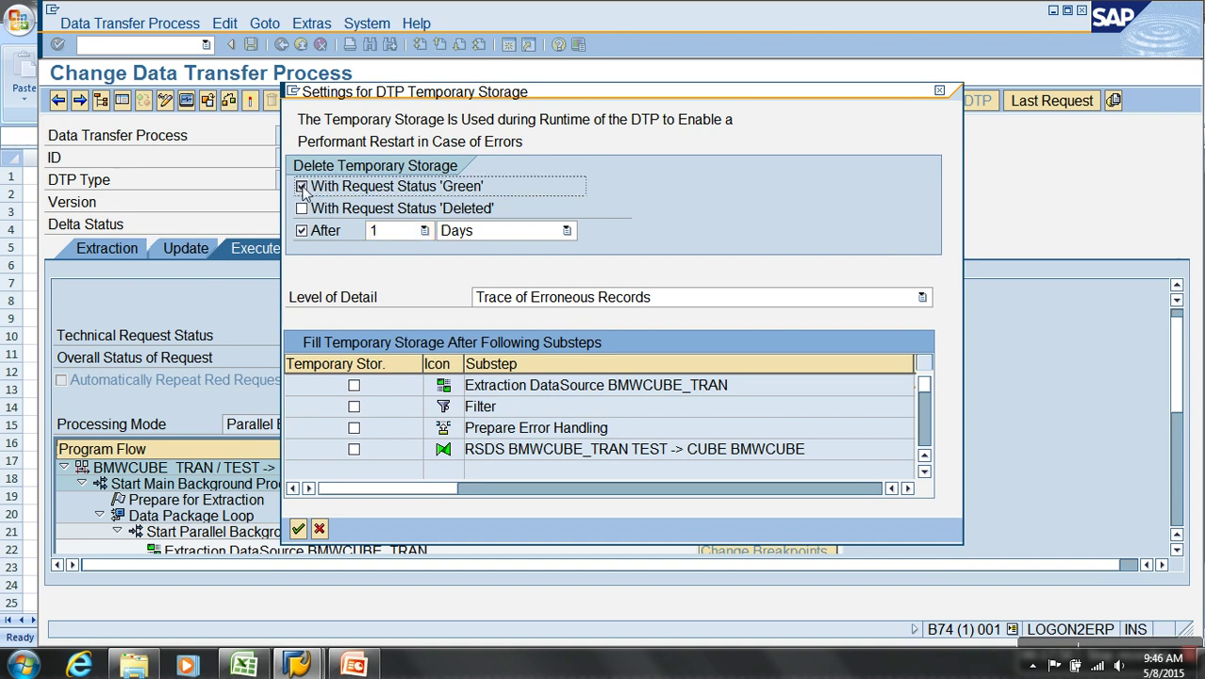
pyautogui.click(425, 230)
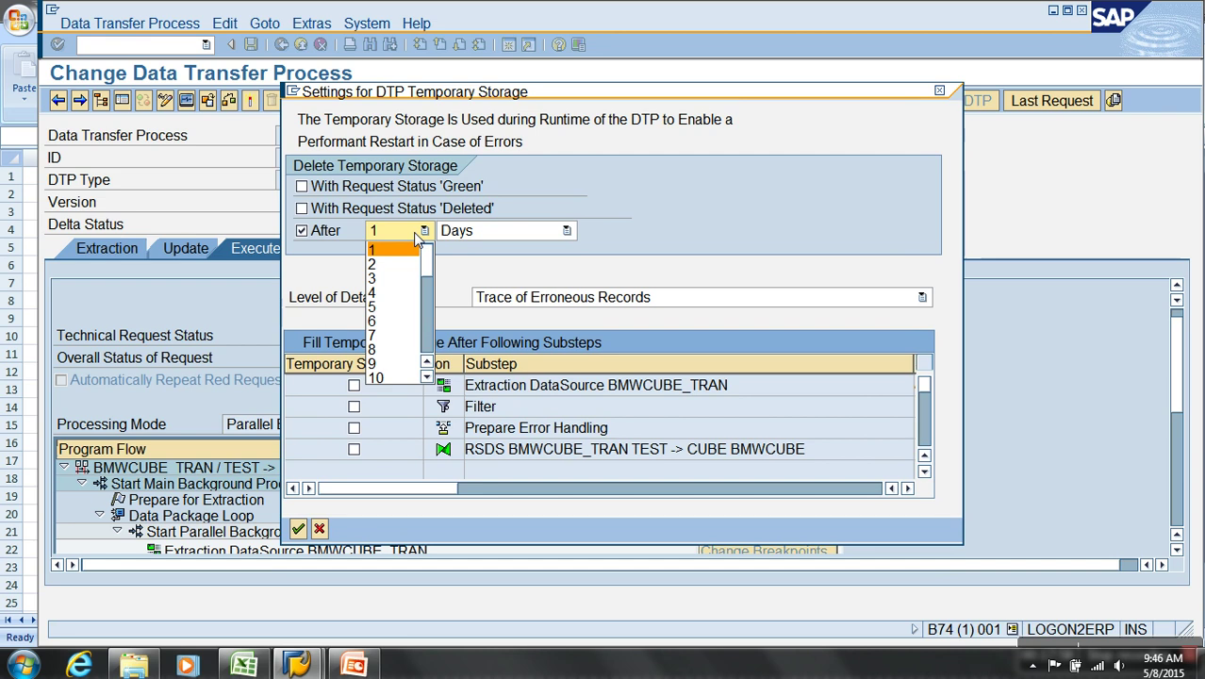
pyautogui.click(448, 267)
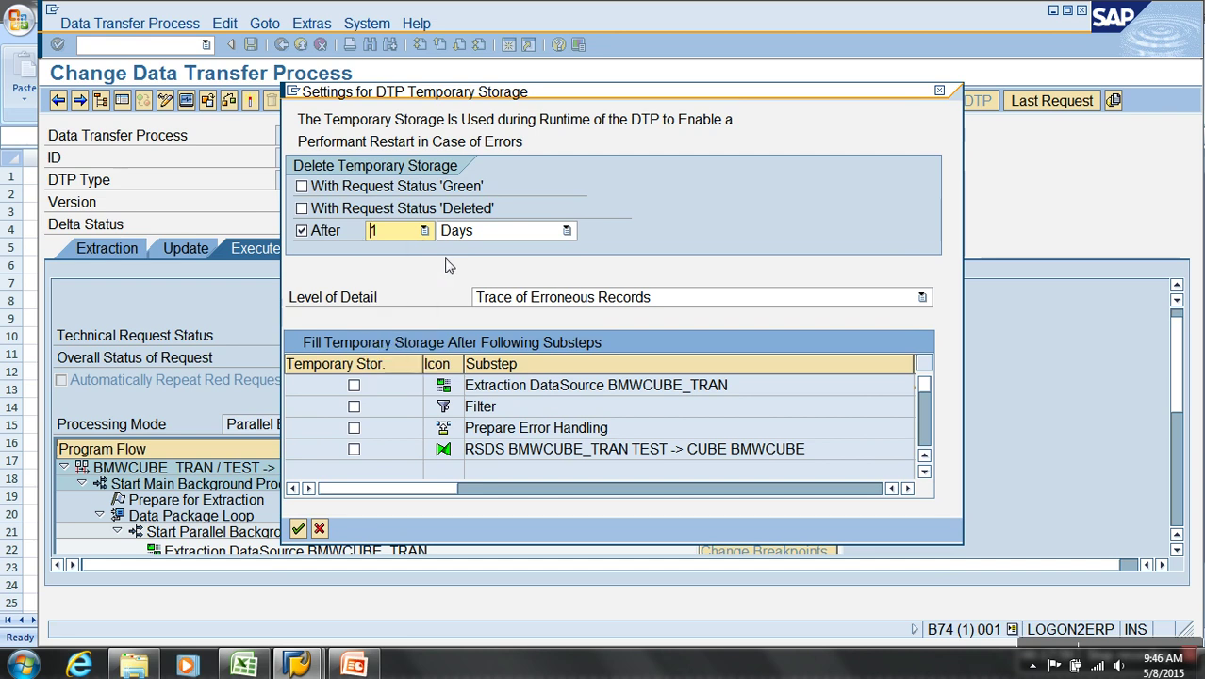
# Fill the temporary storage after the extraction, filter, error handling preparation and transformation substeps, and activate the DTP
pyautogui.click(354, 385)
pyautogui.click(354, 406)
pyautogui.click(354, 427)
pyautogui.click(353, 449)
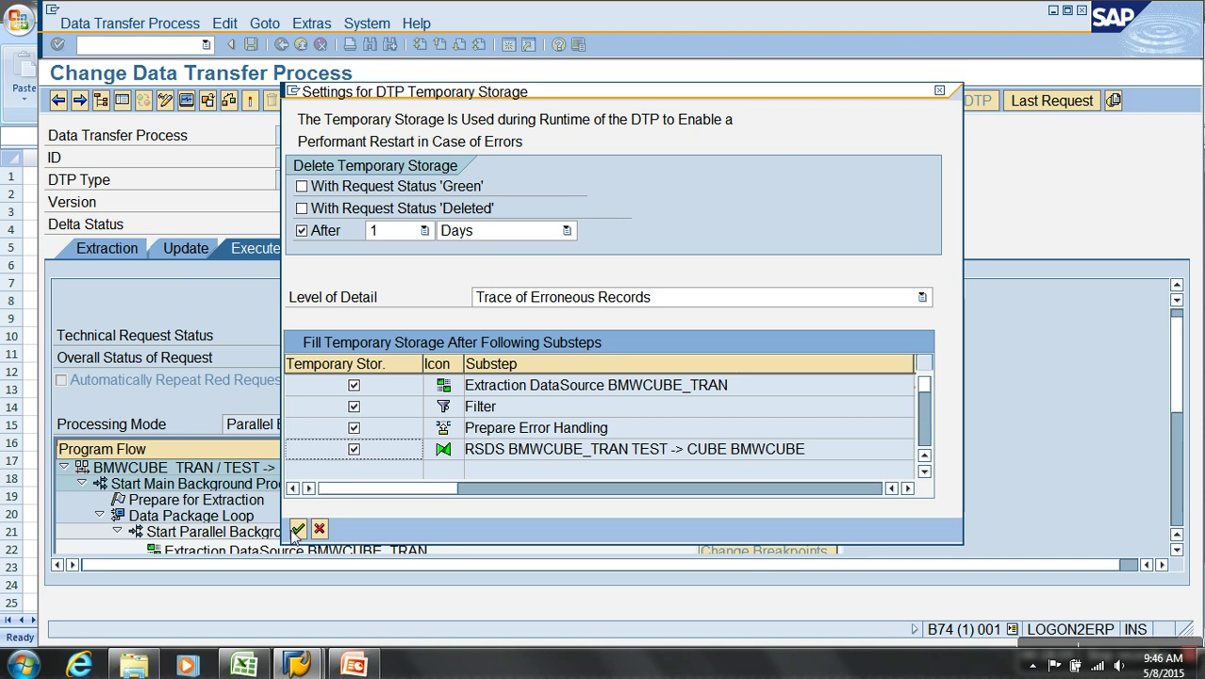
pyautogui.click(298, 529)
pyautogui.click(249, 100)
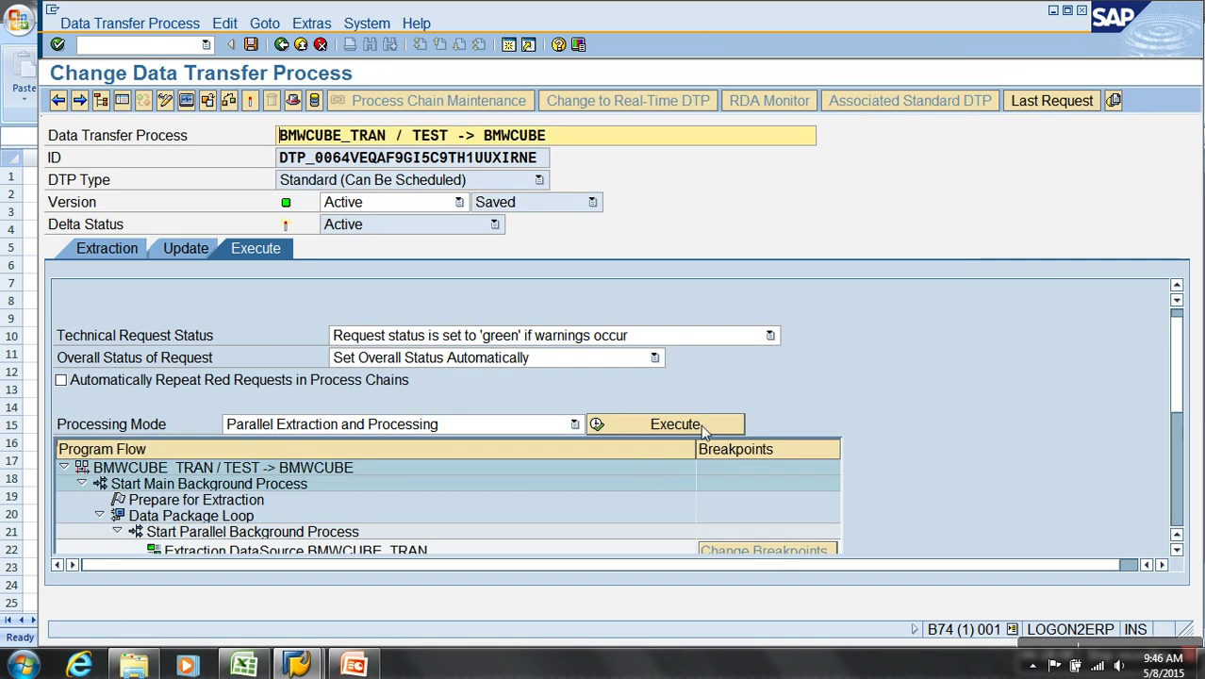
# Try to execute the DTP, and restart transaction RSA1 to reopen BMWCUBE_TRAN / TEST -> BMWCUBE from Deep Dive Examples
pyautogui.click(700, 423)
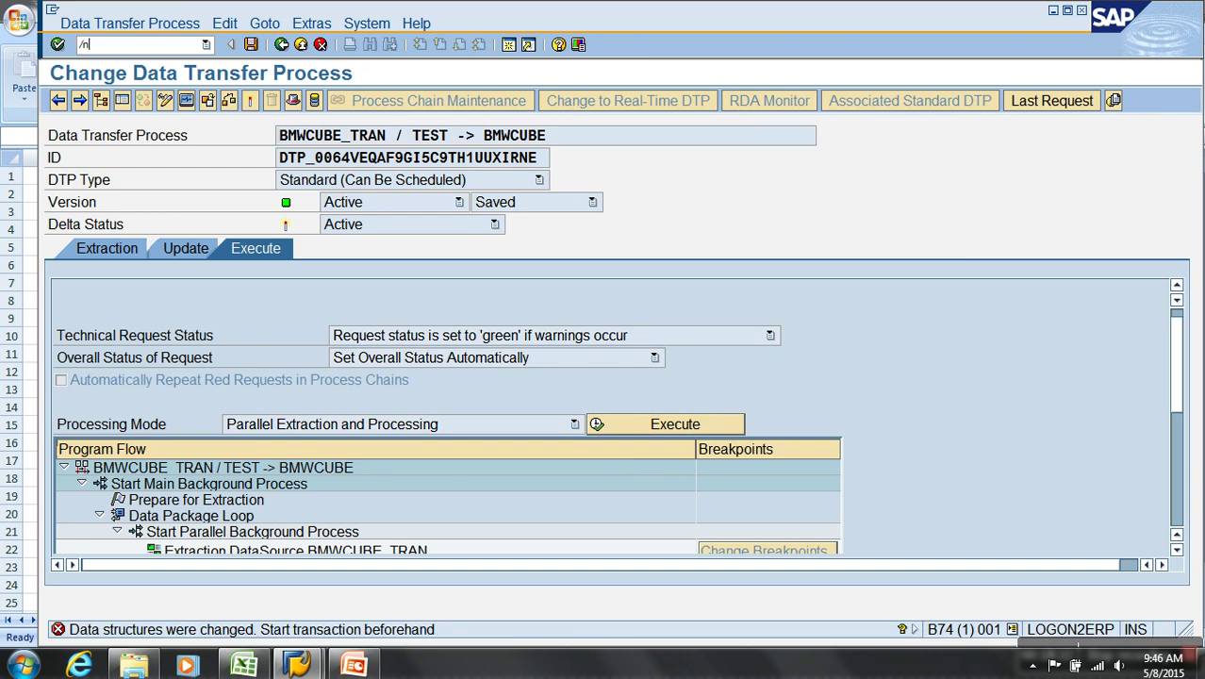
pyautogui.write('/nrsa1')
pyautogui.press('Return')
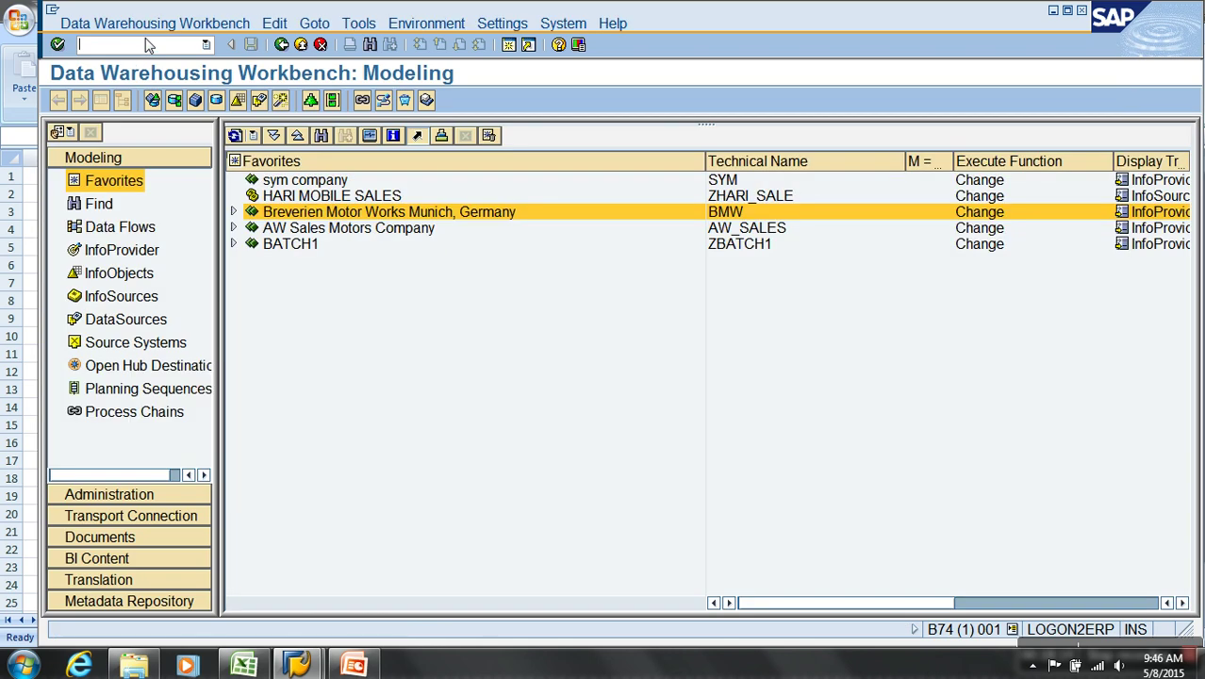
pyautogui.click(233, 212)
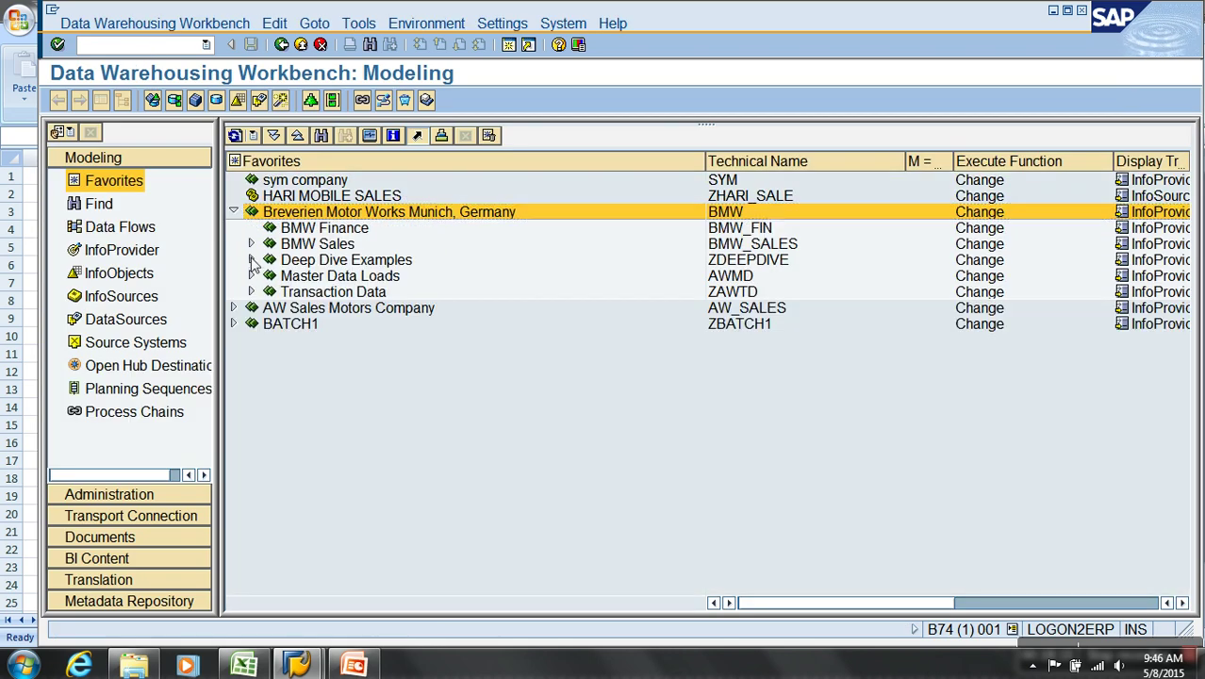
pyautogui.click(251, 260)
pyautogui.click(269, 275)
pyautogui.click(287, 307)
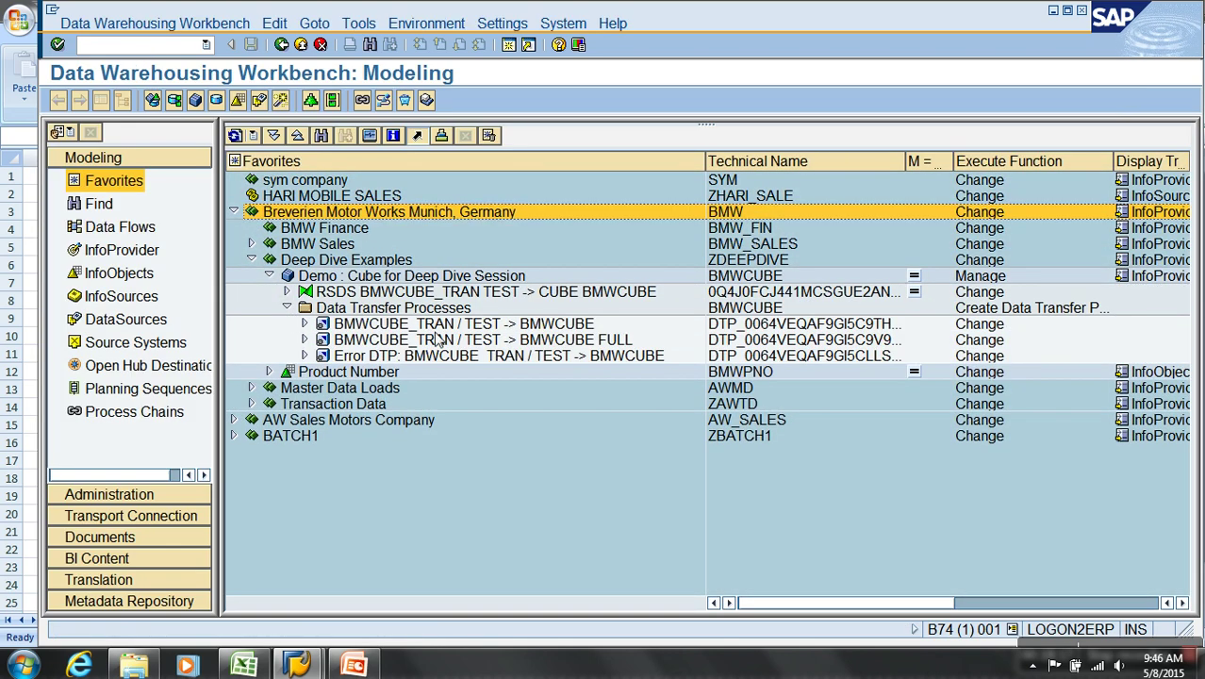
pyautogui.doubleClick(439, 325)
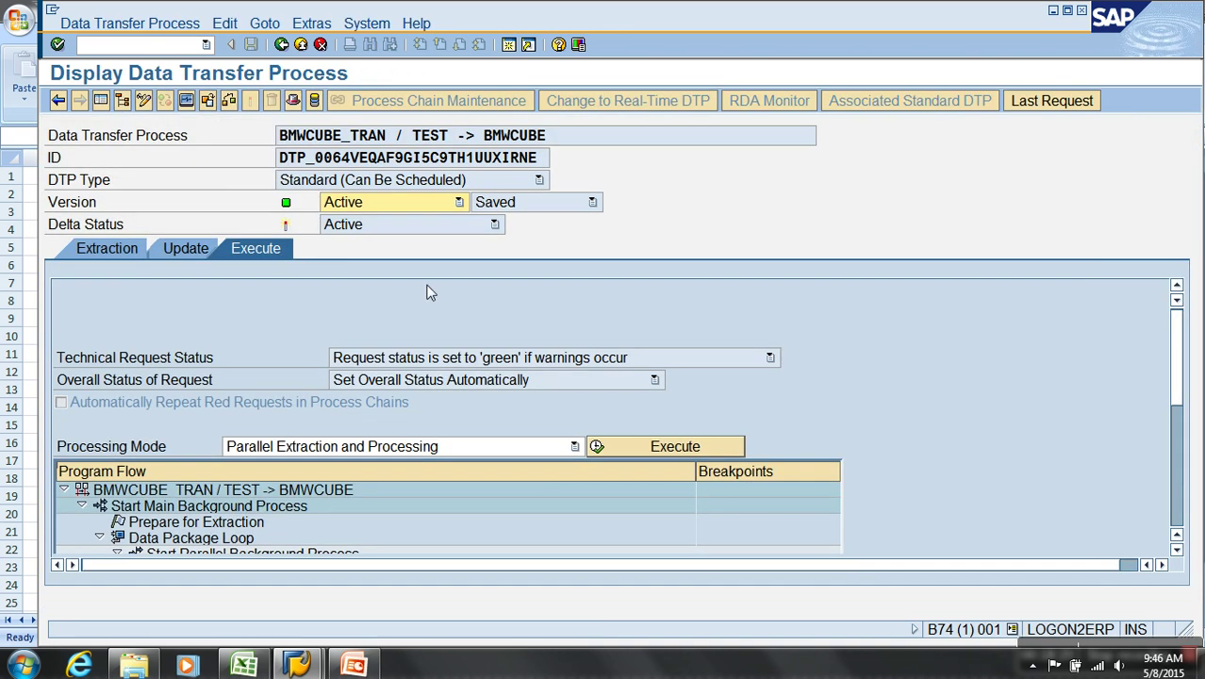
# Execute the DTP, deleting the previous red request, and refresh the monitor of the new request
pyautogui.click(698, 446)
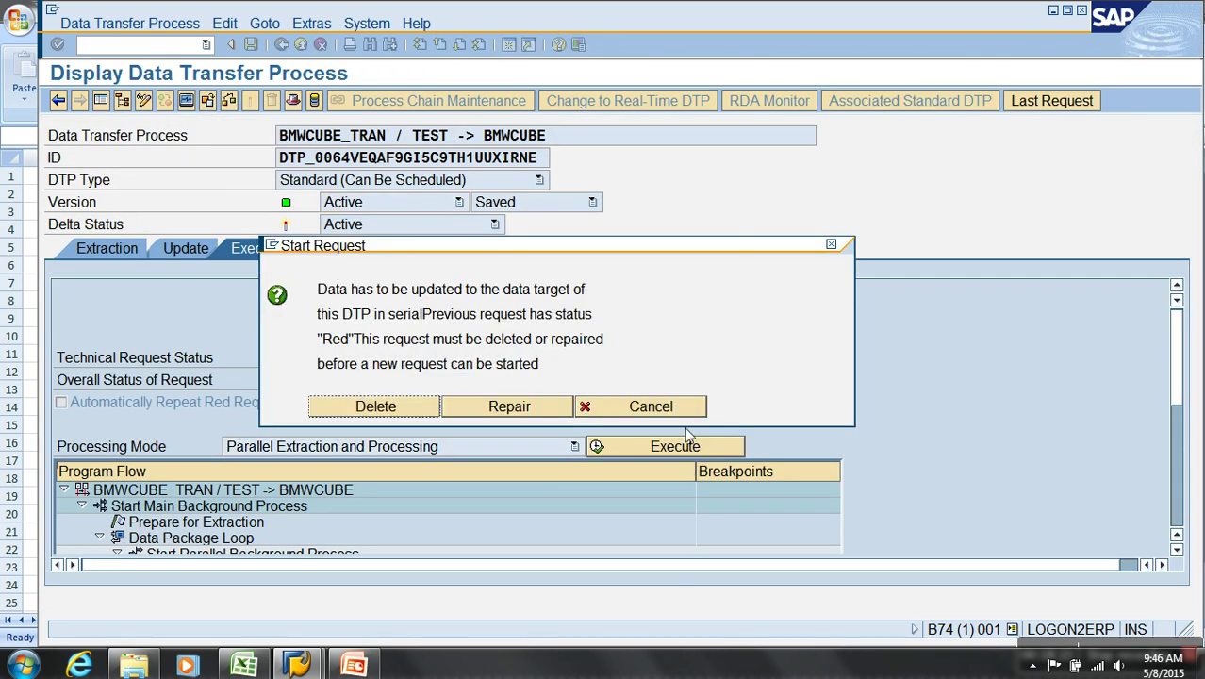
pyautogui.click(408, 415)
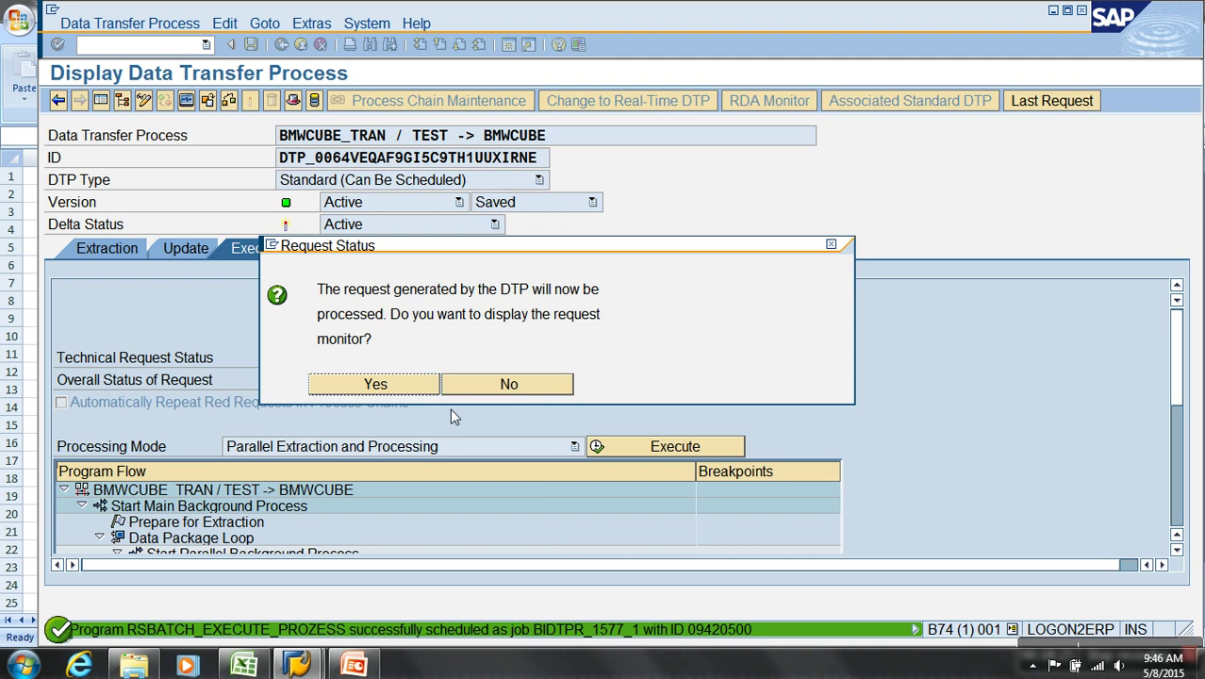
pyautogui.click(409, 382)
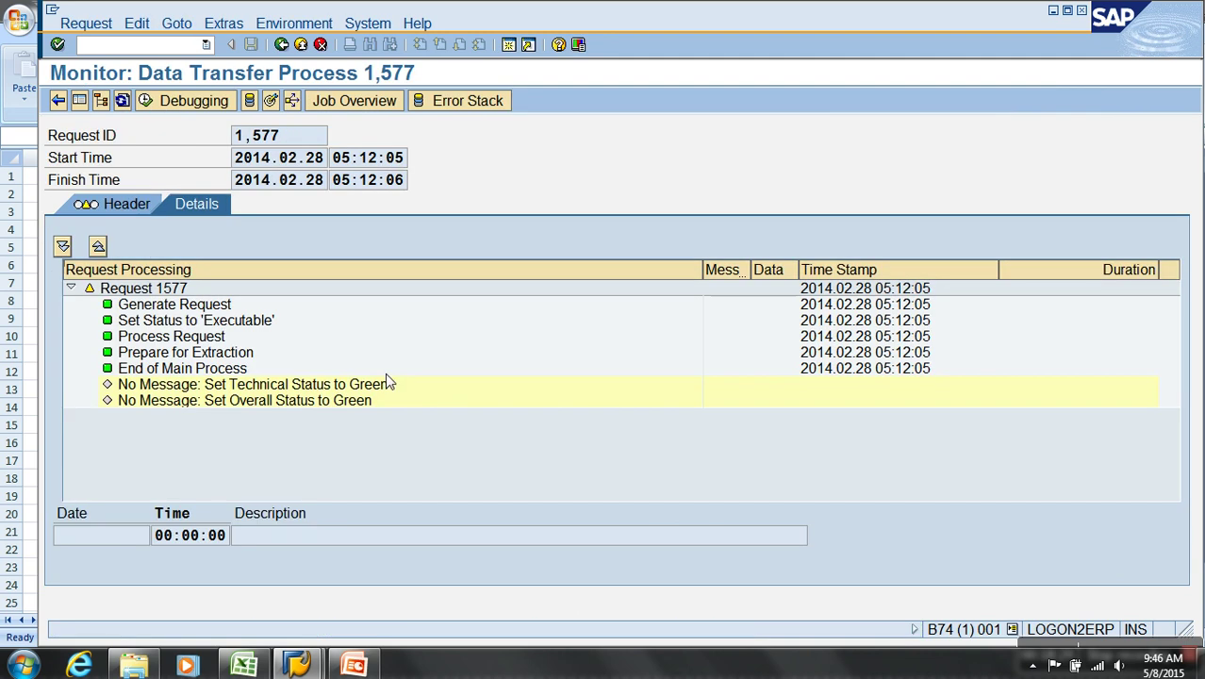
pyautogui.click(123, 102)
pyautogui.click(124, 102)
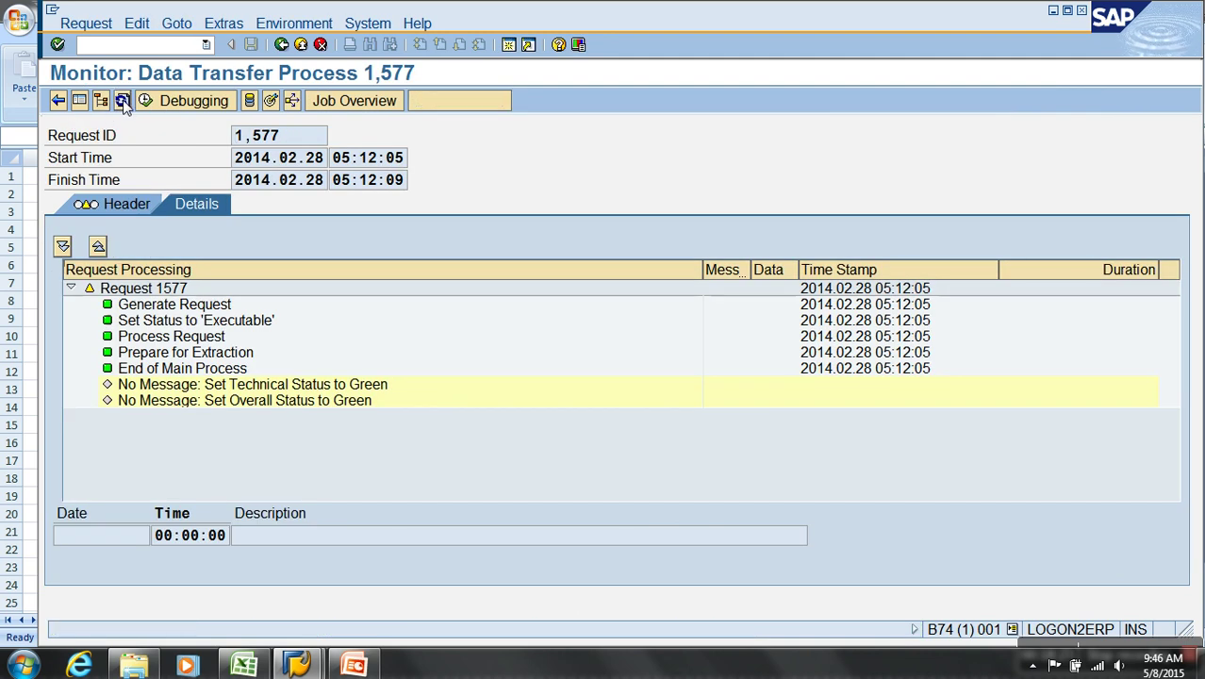
# Return to the workbench and start an immediate data load with the InfoPackage IP BMWCUBE_TRAN - refill
pyautogui.click(298, 45)
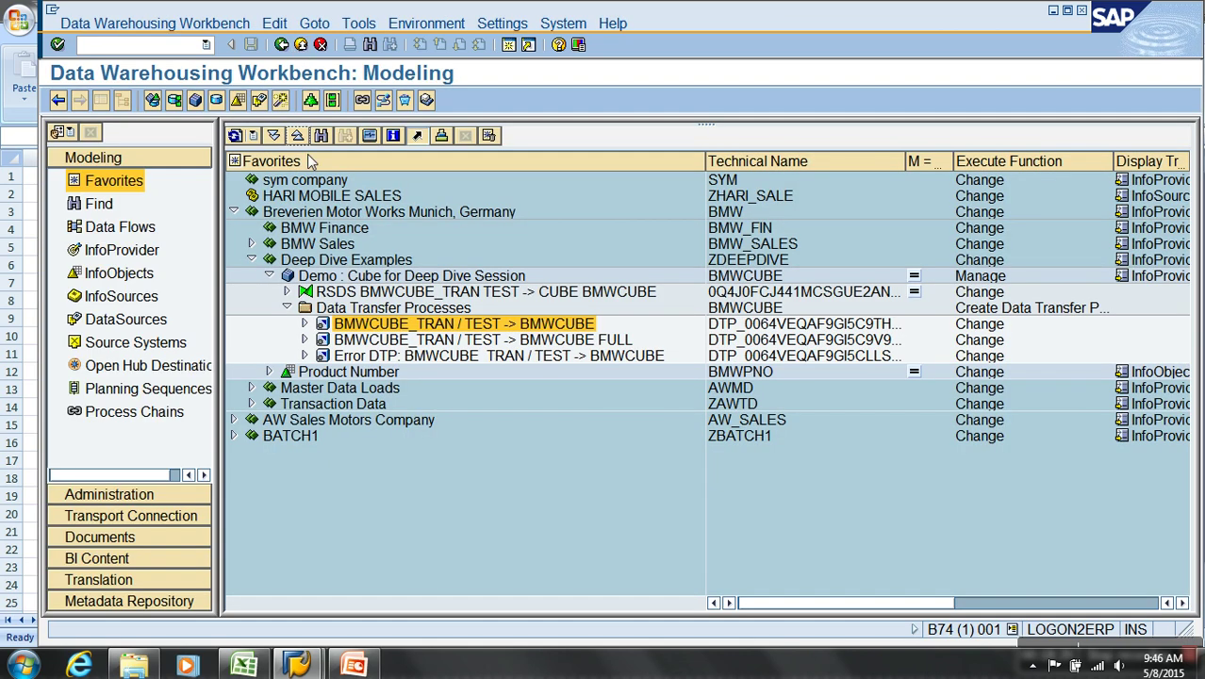
pyautogui.click(285, 291)
pyautogui.click(303, 307)
pyautogui.doubleClick(396, 342)
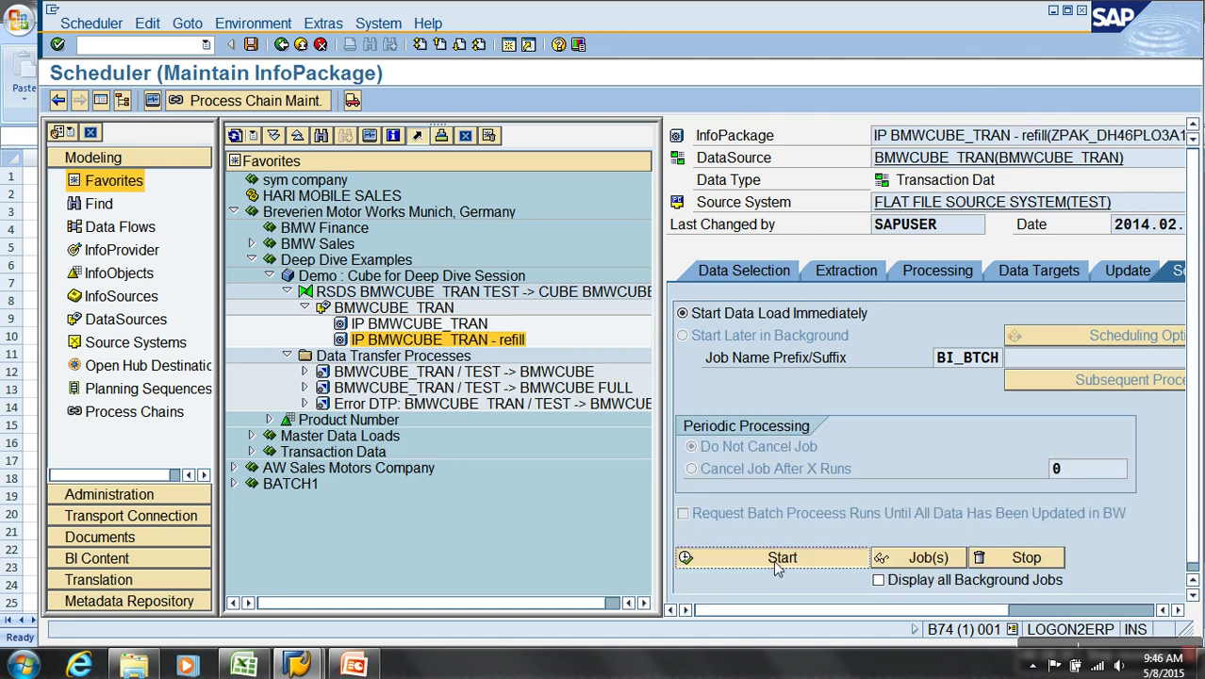
# Open the not yet completed request of the BMWCUBE_TRAN / TEST -> BMWCUBE DTP in the monitor and refresh its status
pyautogui.click(460, 376)
pyautogui.click(367, 135)
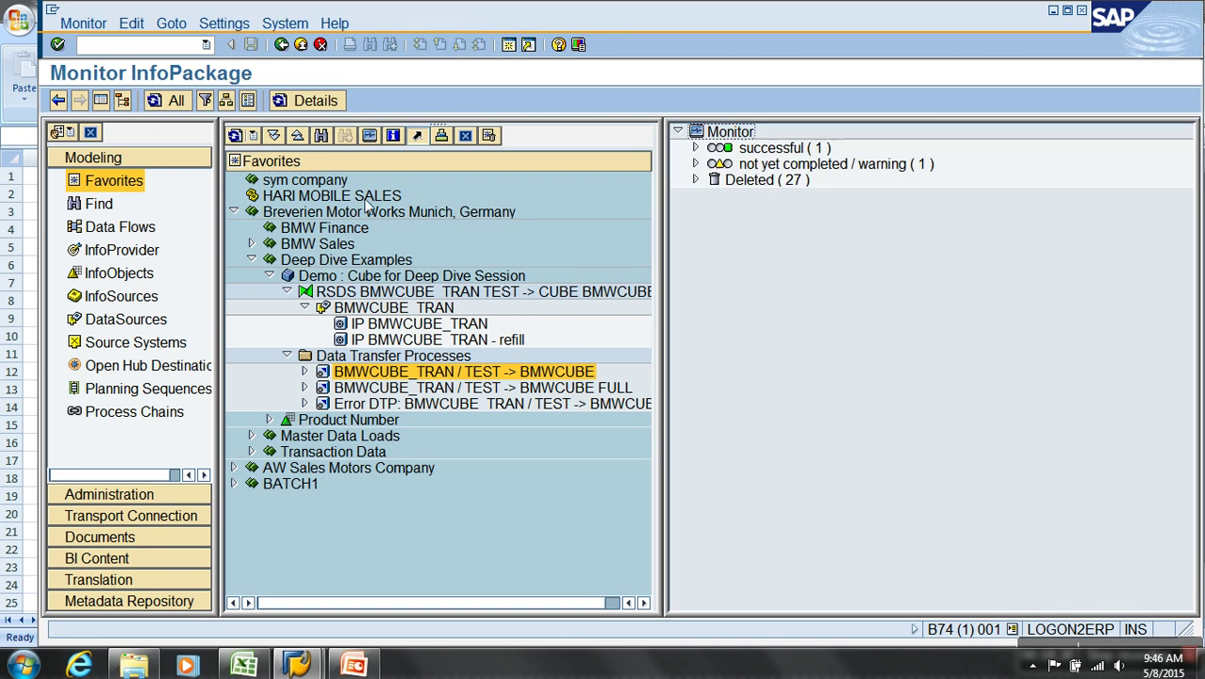
pyautogui.click(696, 164)
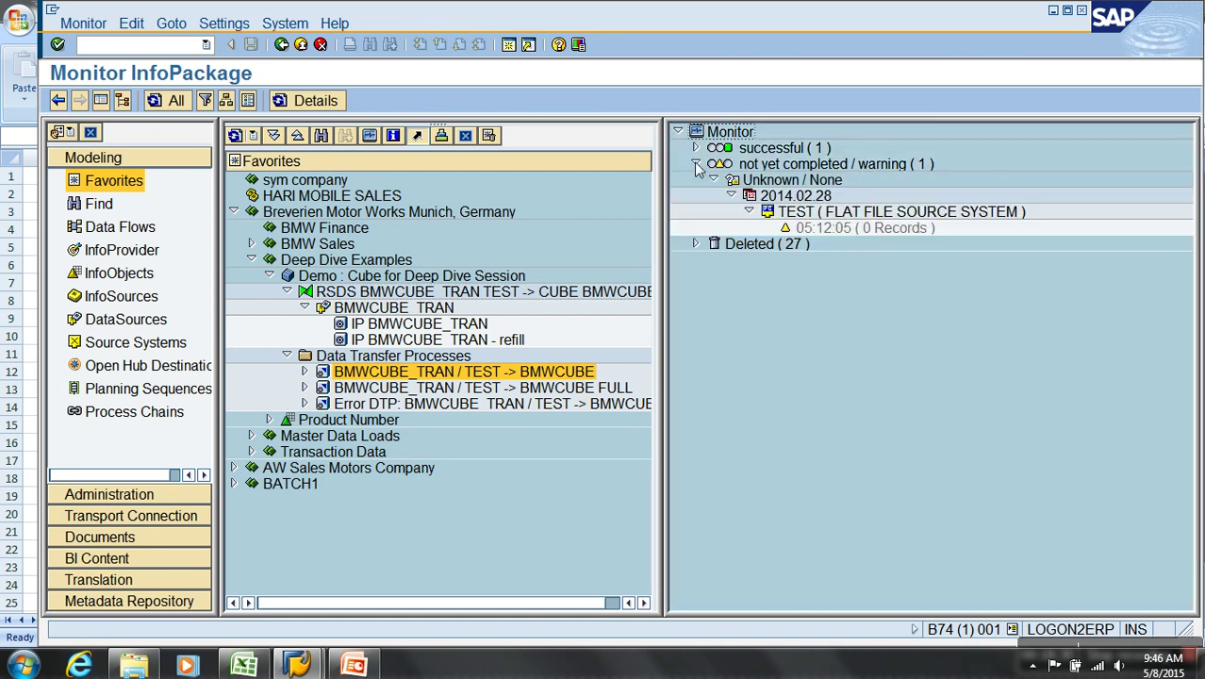
pyautogui.doubleClick(865, 229)
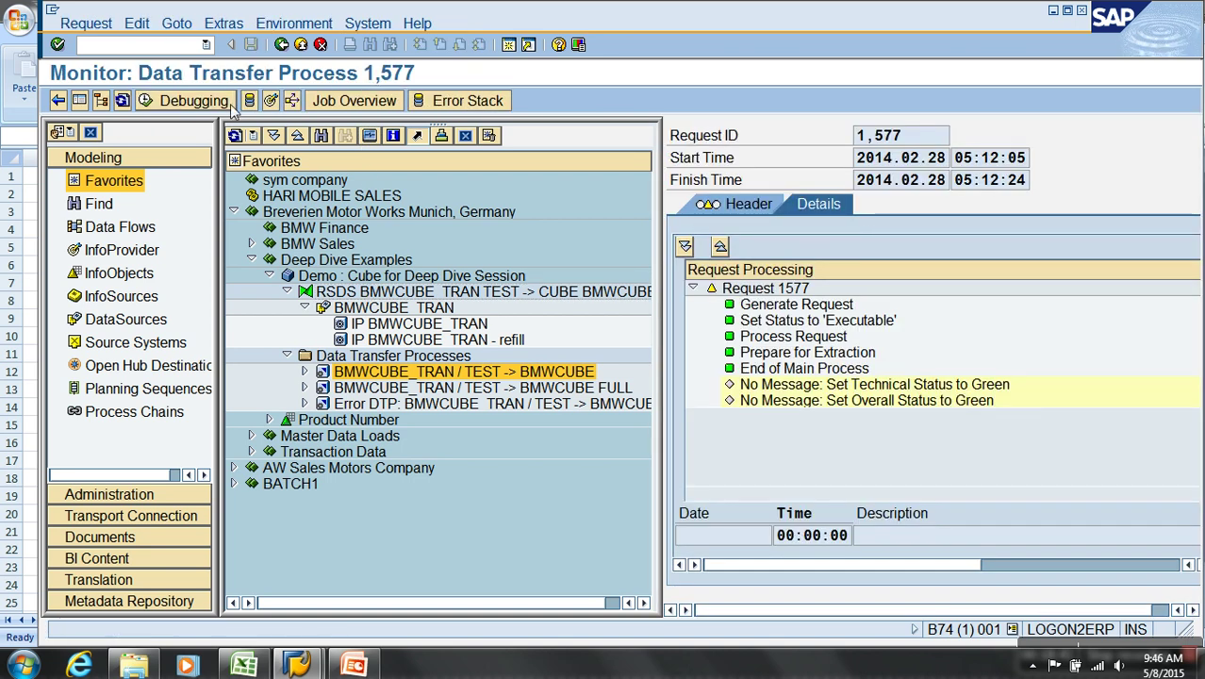
pyautogui.click(123, 100)
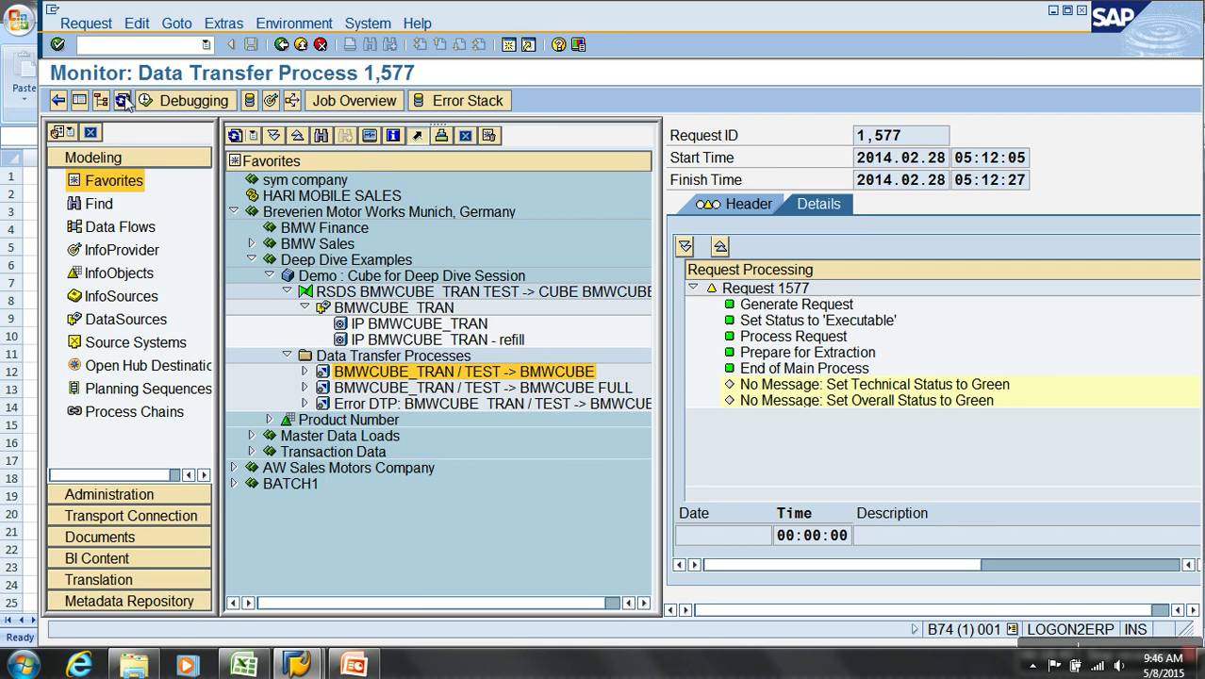
pyautogui.click(125, 102)
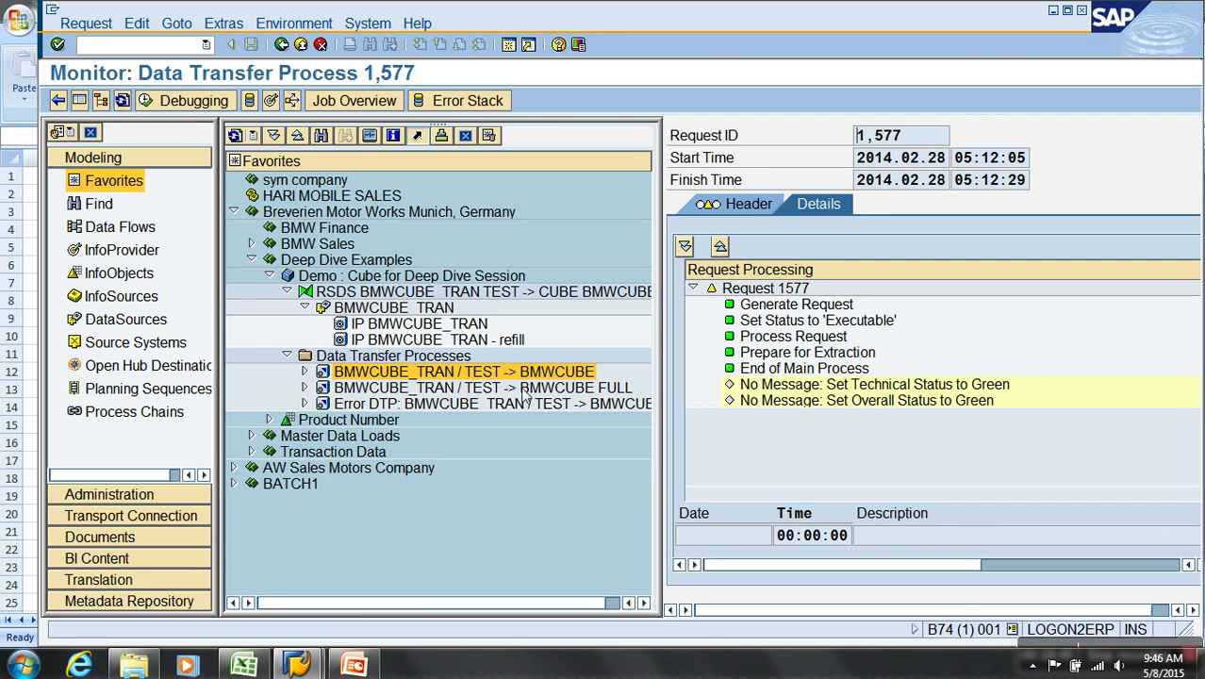
# Open the management of BMWCUBE and try to change the overall status of request 1577 to Status Erroneous
pyautogui.click(271, 101)
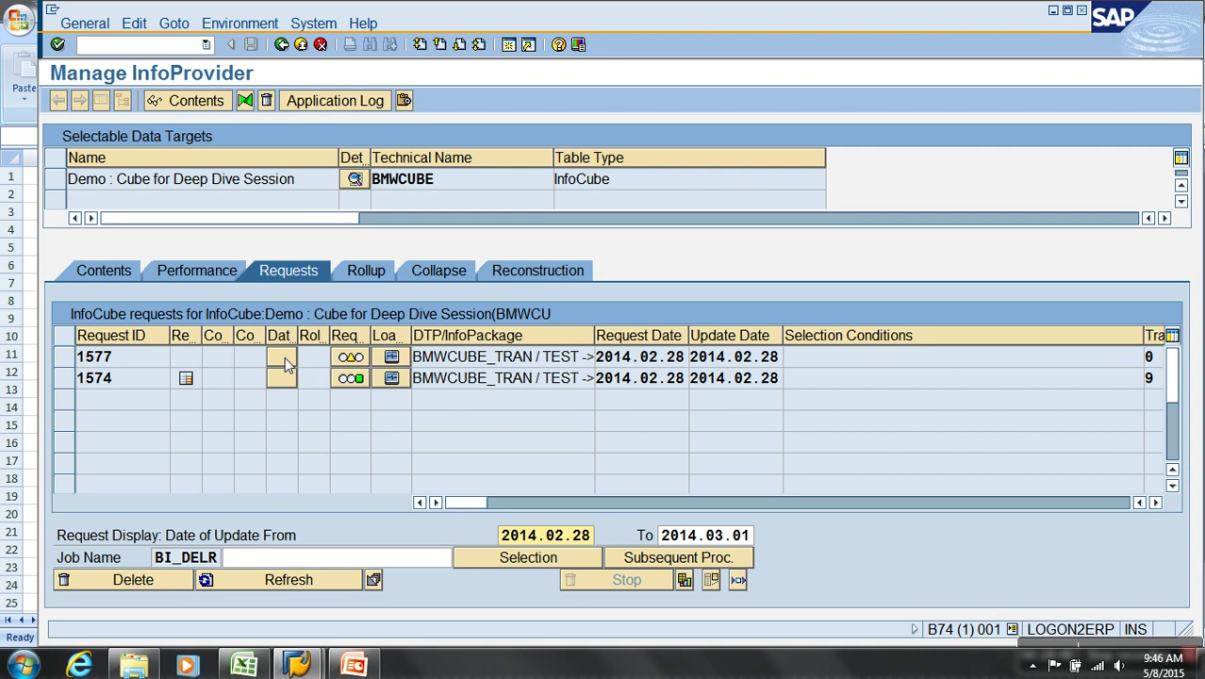
pyautogui.click(349, 360)
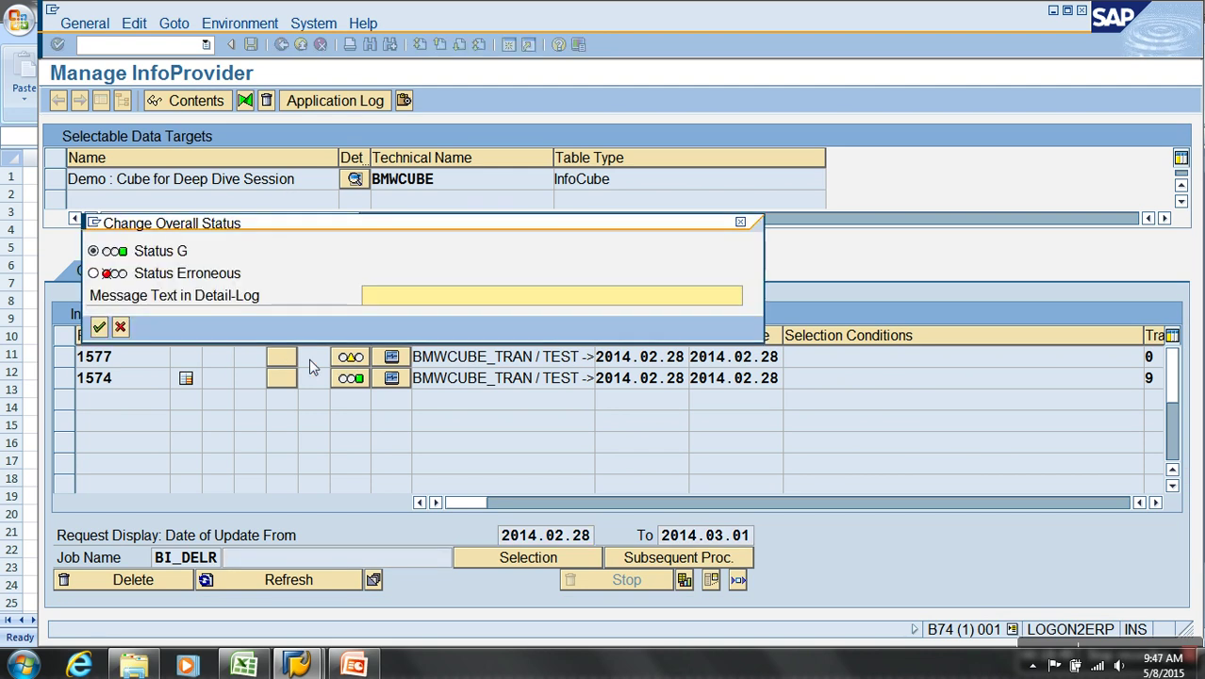
pyautogui.click(158, 274)
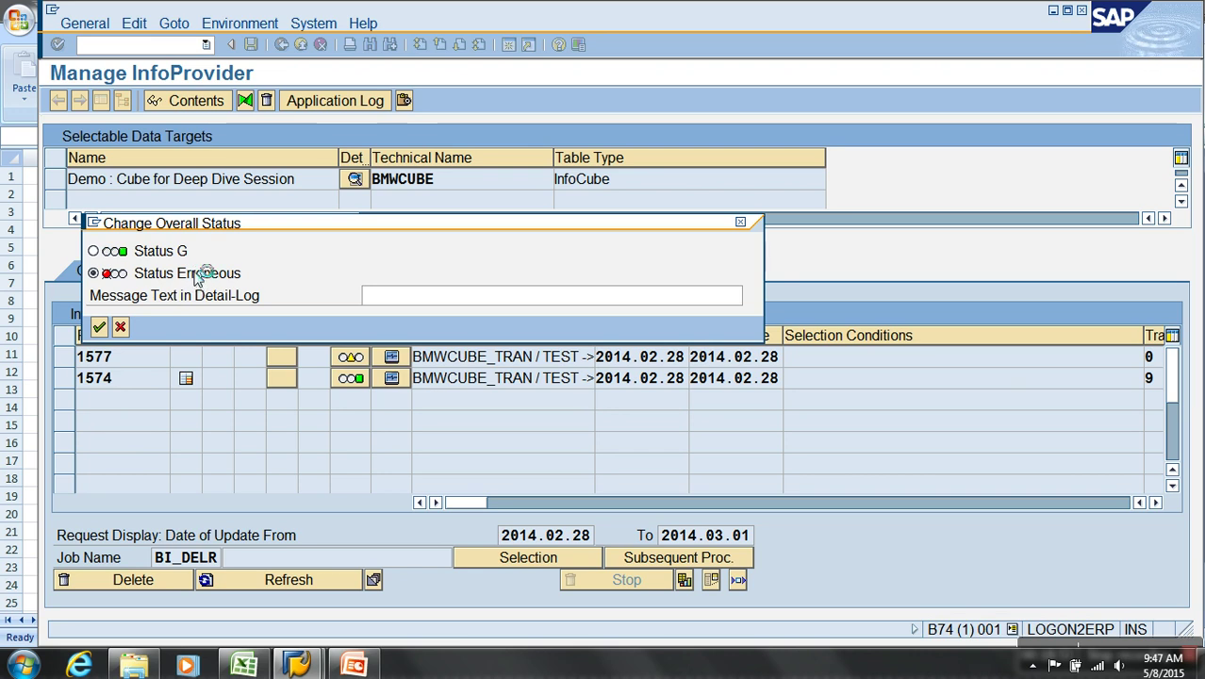
pyautogui.moveTo(262, 226); pyautogui.dragTo(459, 185)
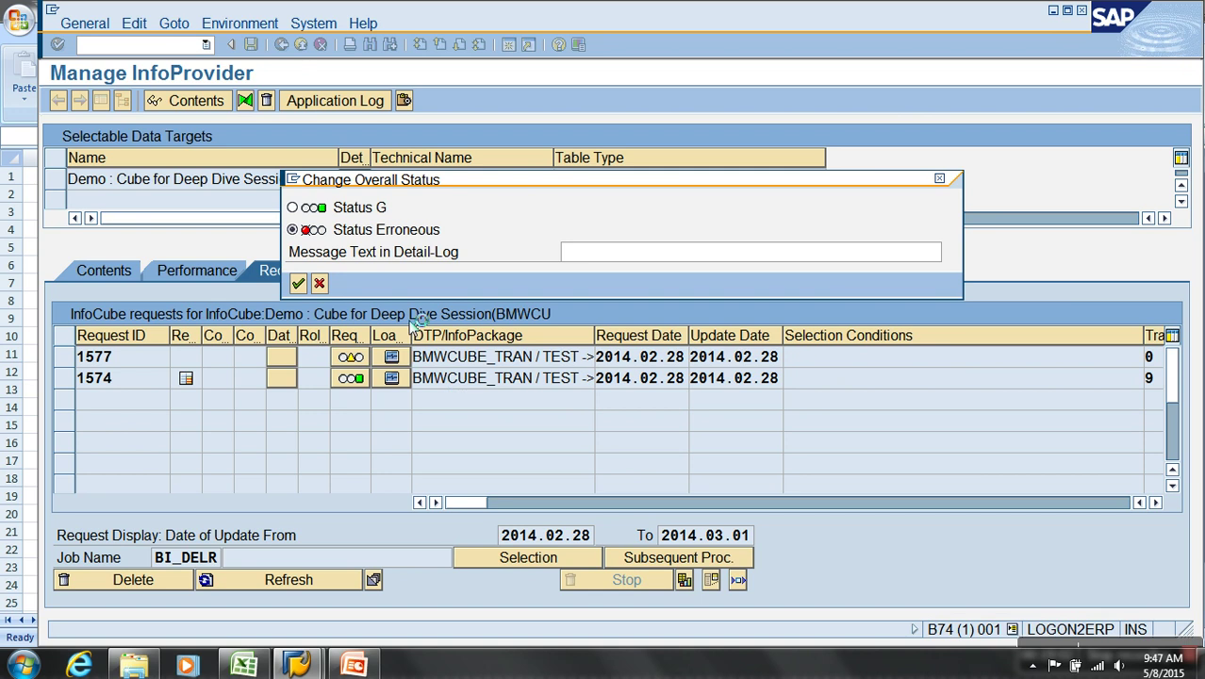
pyautogui.moveTo(430, 184)
pyautogui.mouseDown()
pyautogui.moveTo(301, 209)
pyautogui.moveTo(430, 207)
pyautogui.mouseUp()
# Create a new session with transaction RSA1 and expand Deep Dive Examples under Breverien Motor Works Munich, Germany
pyautogui.click(294, 205)
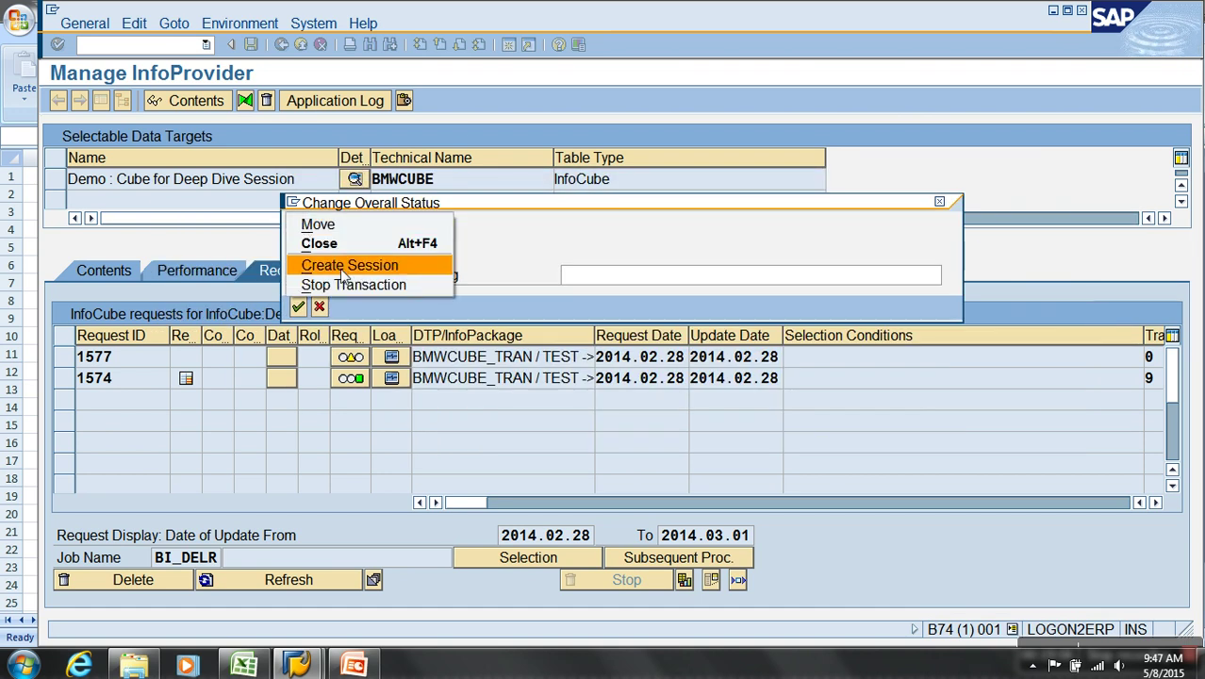
pyautogui.click(347, 283)
pyautogui.write('rsa1')
pyautogui.press('Return')
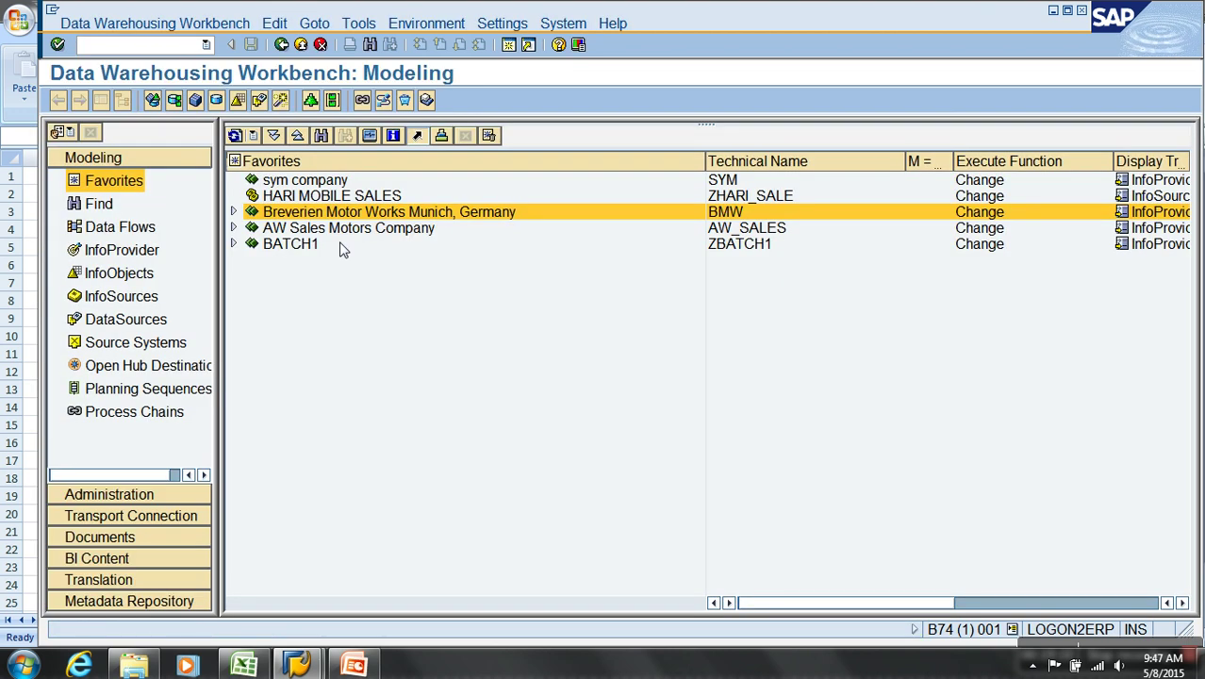
pyautogui.click(235, 212)
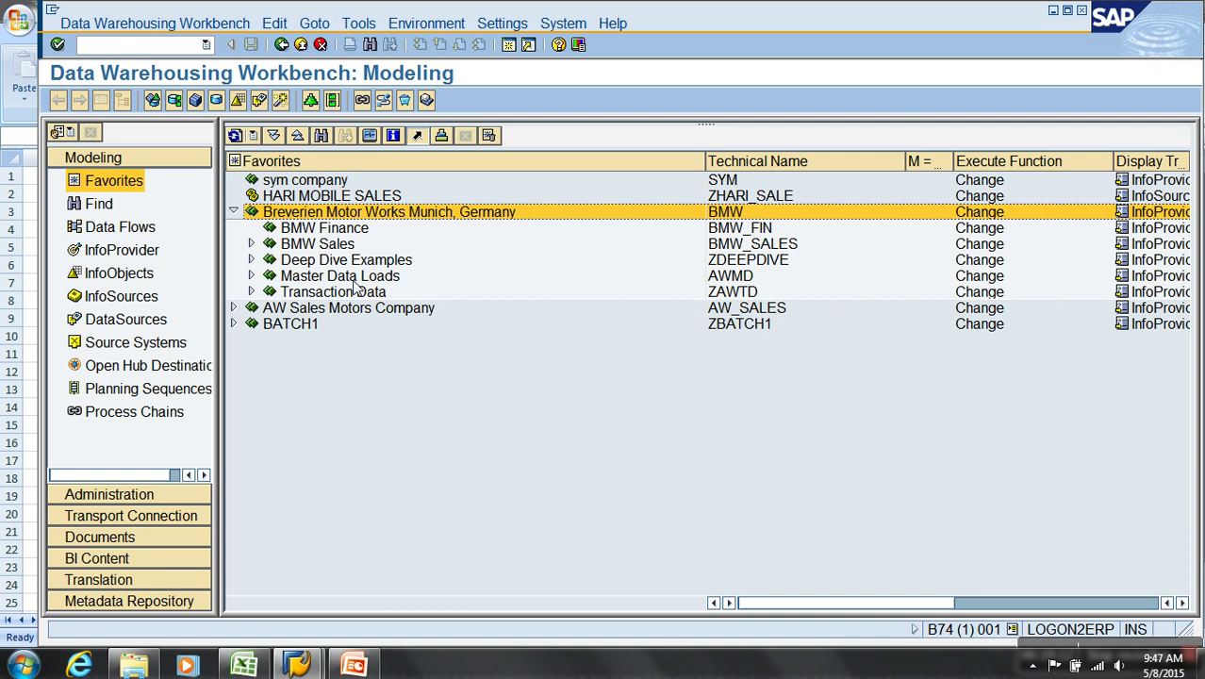
pyautogui.click(251, 261)
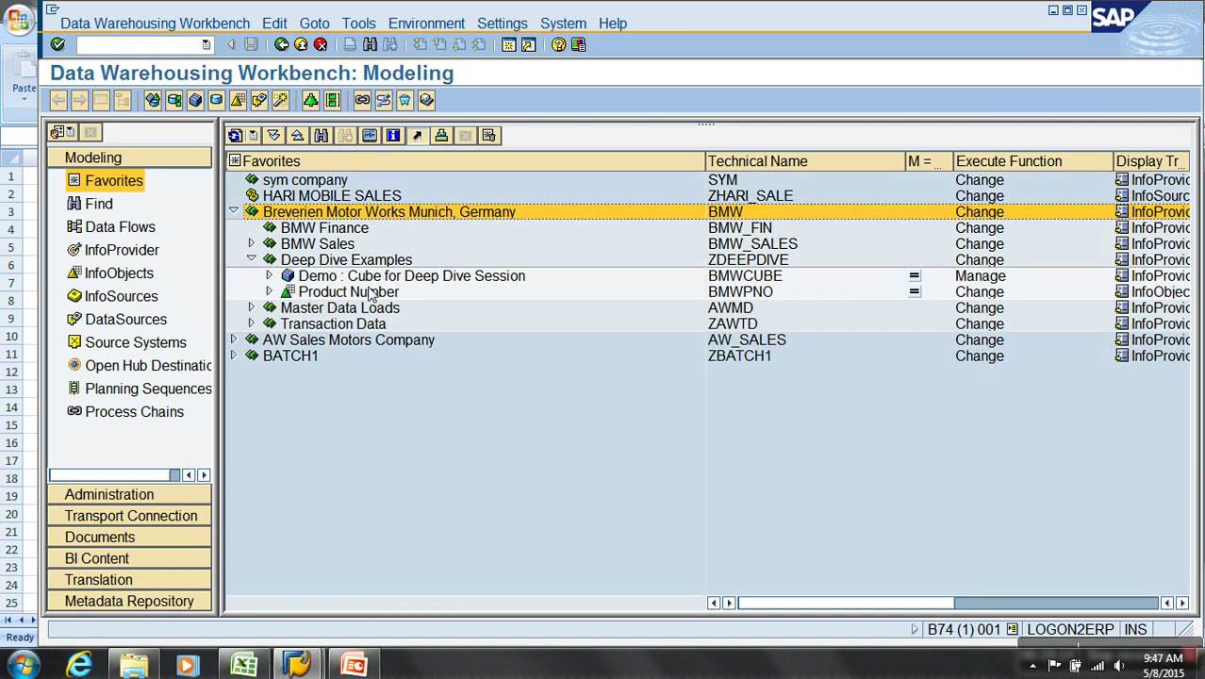
# Manage the Demo : Cube for Deep Dive Session and check the transferred records of its requests
pyautogui.rightClick(381, 275)
pyautogui.click(422, 474)
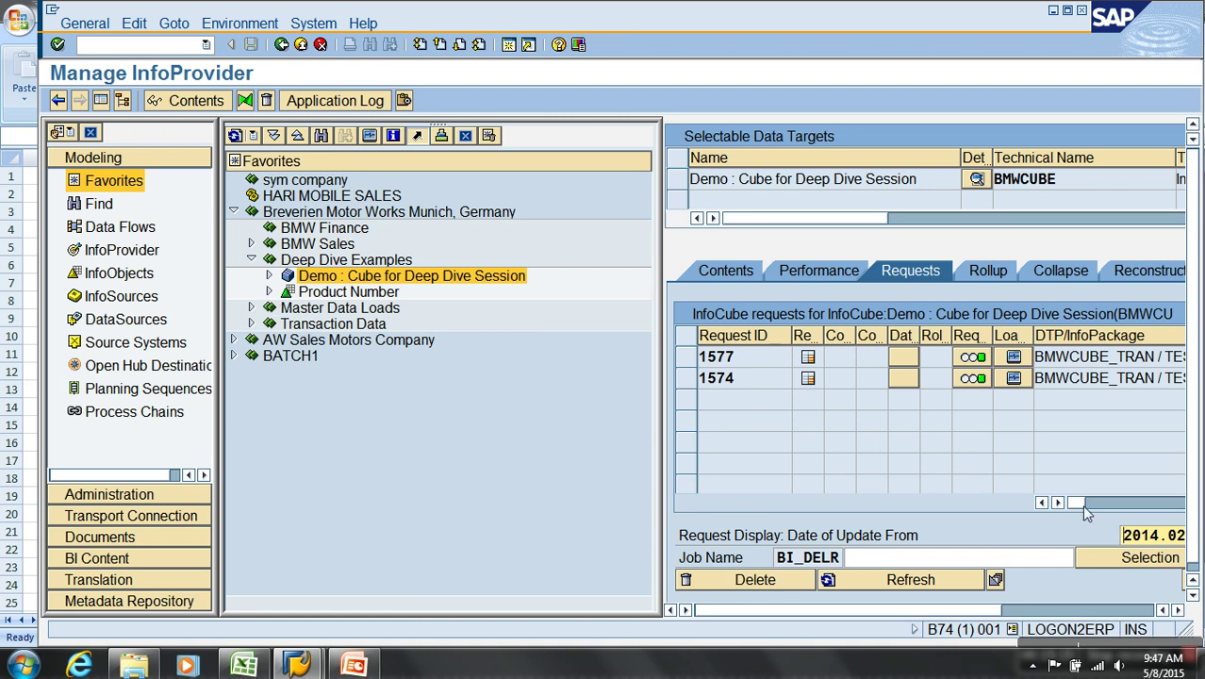
pyautogui.click(1107, 509)
pyautogui.click(1145, 501)
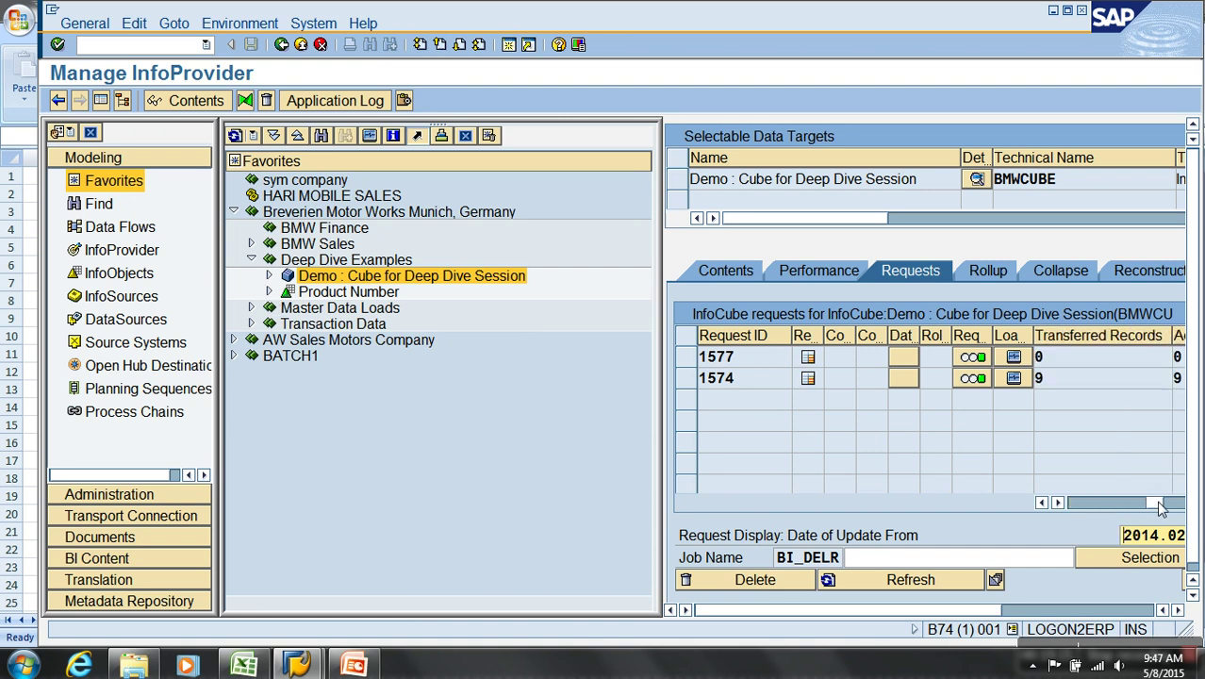
# Reopen the BMWCUBE_TRAN / TEST -> BMWCUBE DTP in full screen and execute it, displaying the request monitor
pyautogui.click(268, 275)
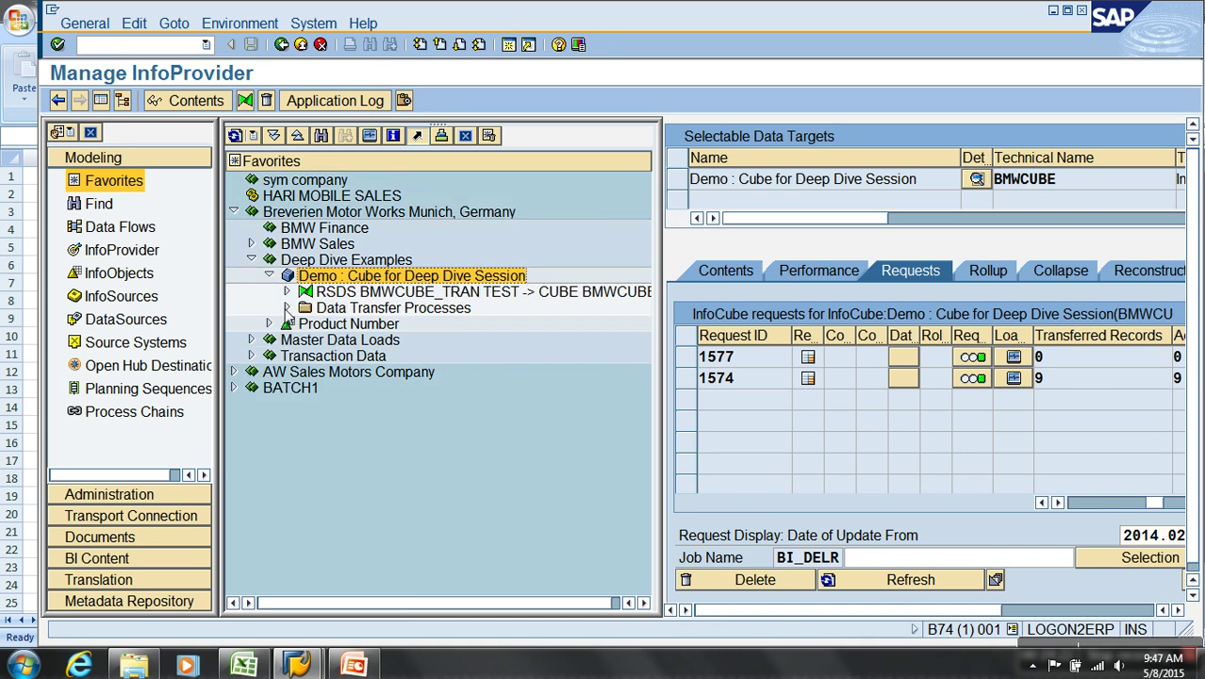
pyautogui.doubleClick(401, 326)
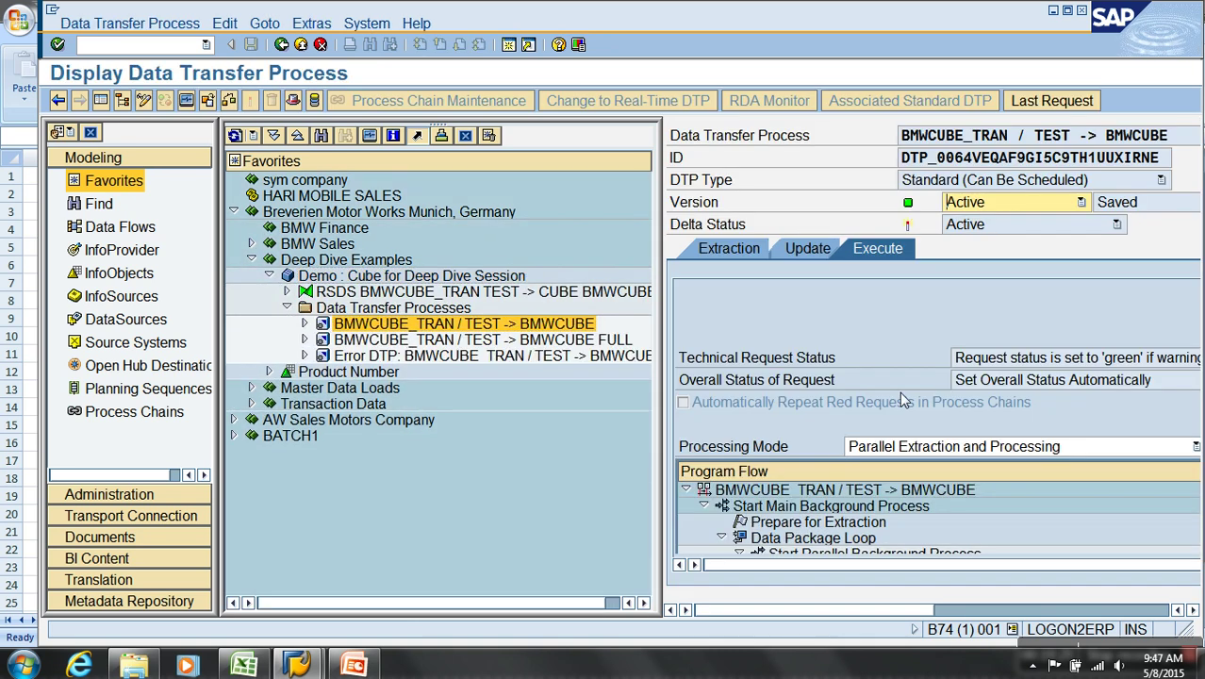
pyautogui.click(100, 100)
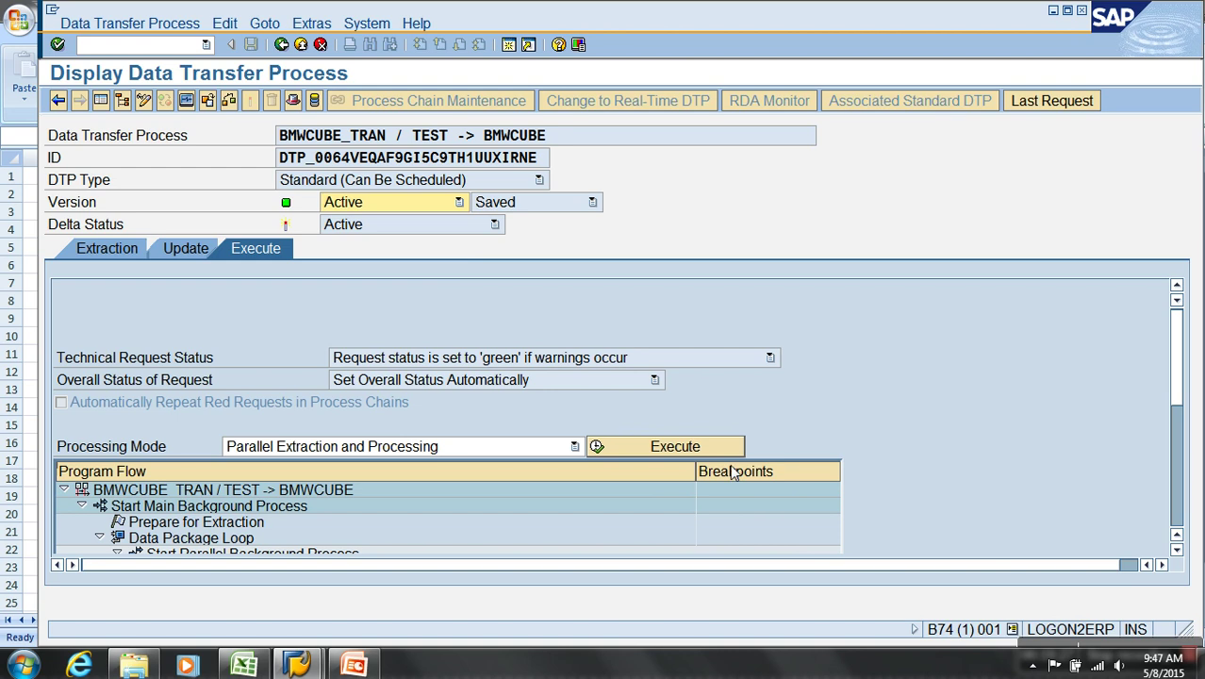
pyautogui.click(711, 446)
pyautogui.click(372, 381)
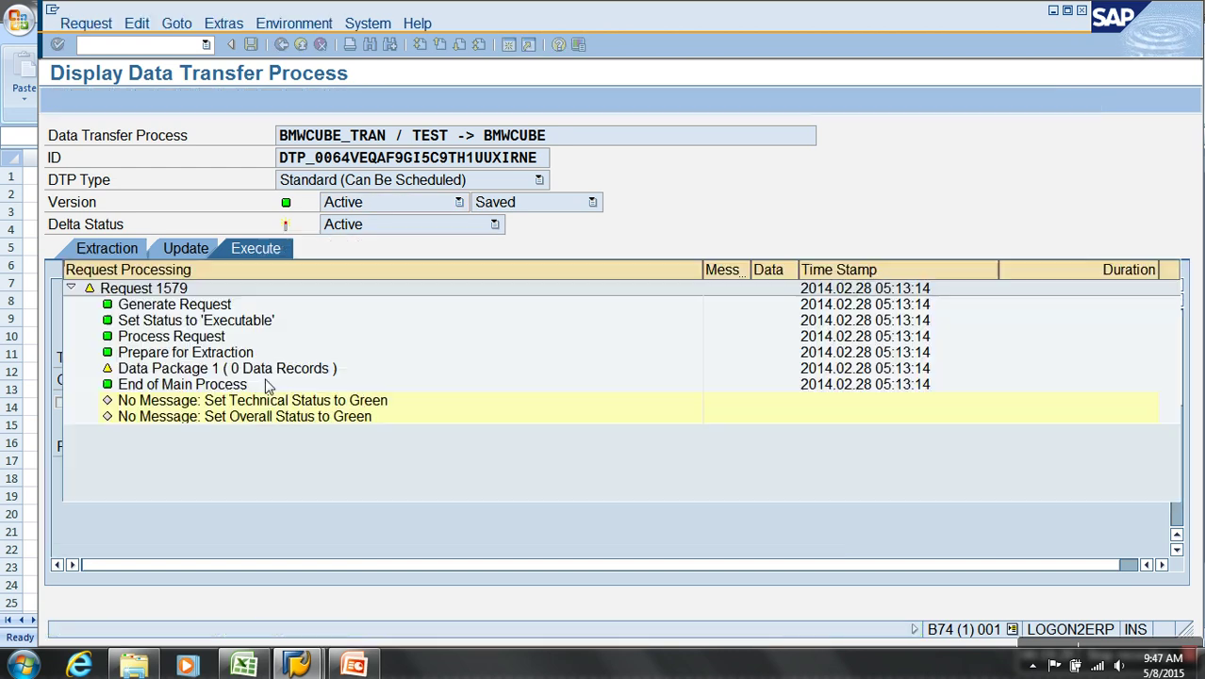
# Refresh the request monitor and examine the substeps of Data Package 1, selecting the DataSource extraction
pyautogui.click(121, 100)
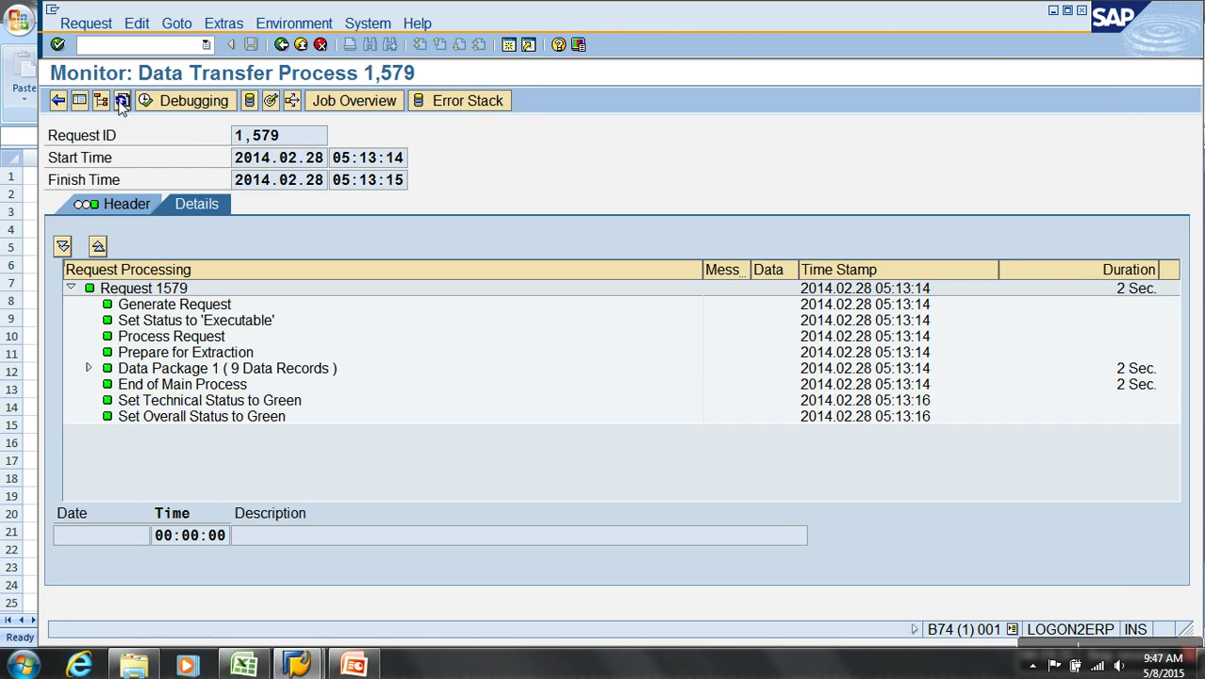
pyautogui.click(89, 369)
pyautogui.scroll(-1, 390, 371)
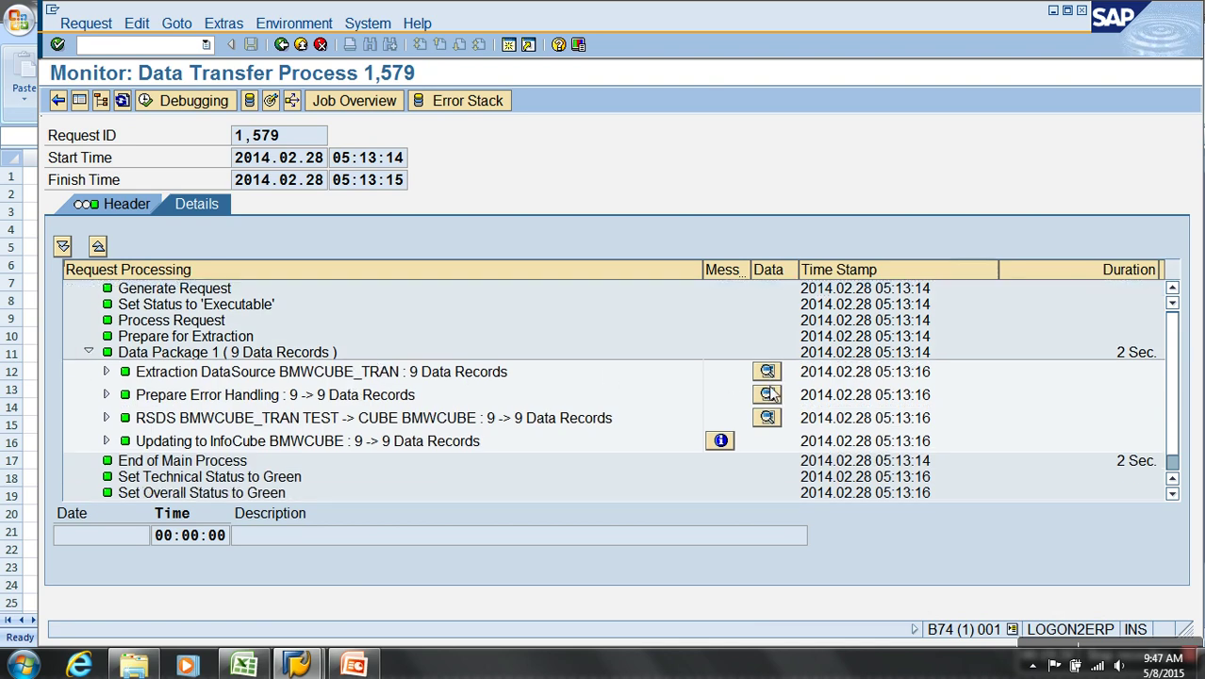
pyautogui.click(298, 375)
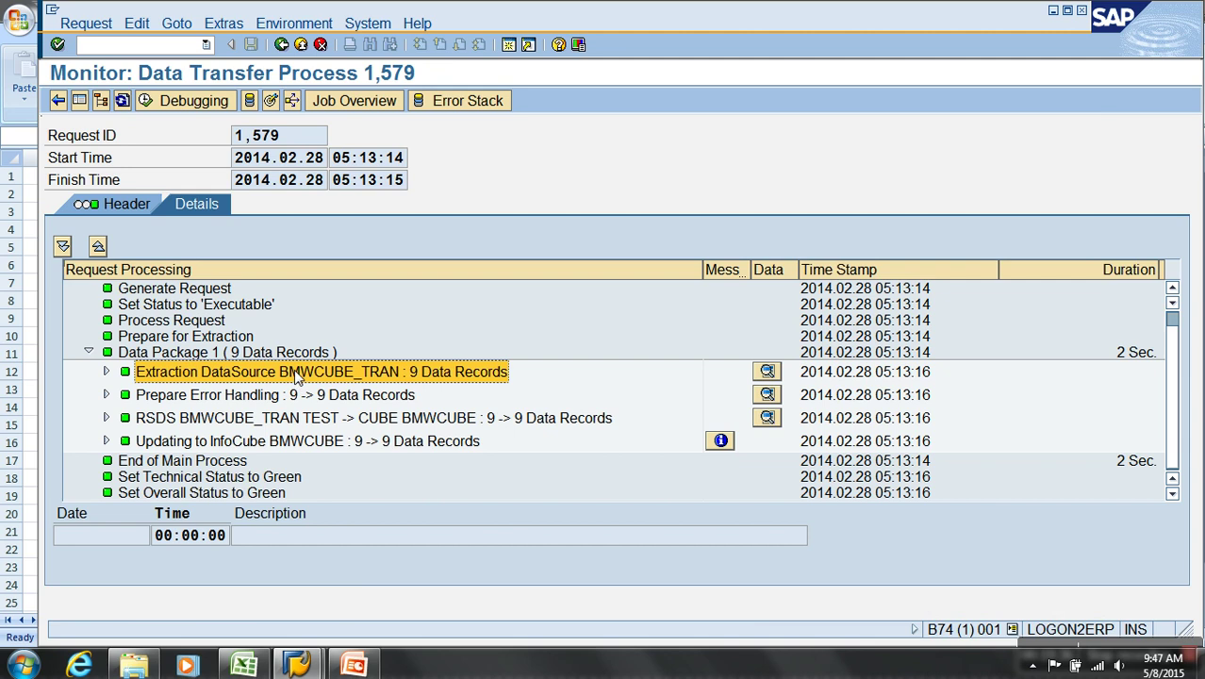
# Inspect the temporary storage data of the DataSource extraction, Prepare Error Handling and RSDS BMWCUBE_TRAN transformation substeps
pyautogui.click(767, 372)
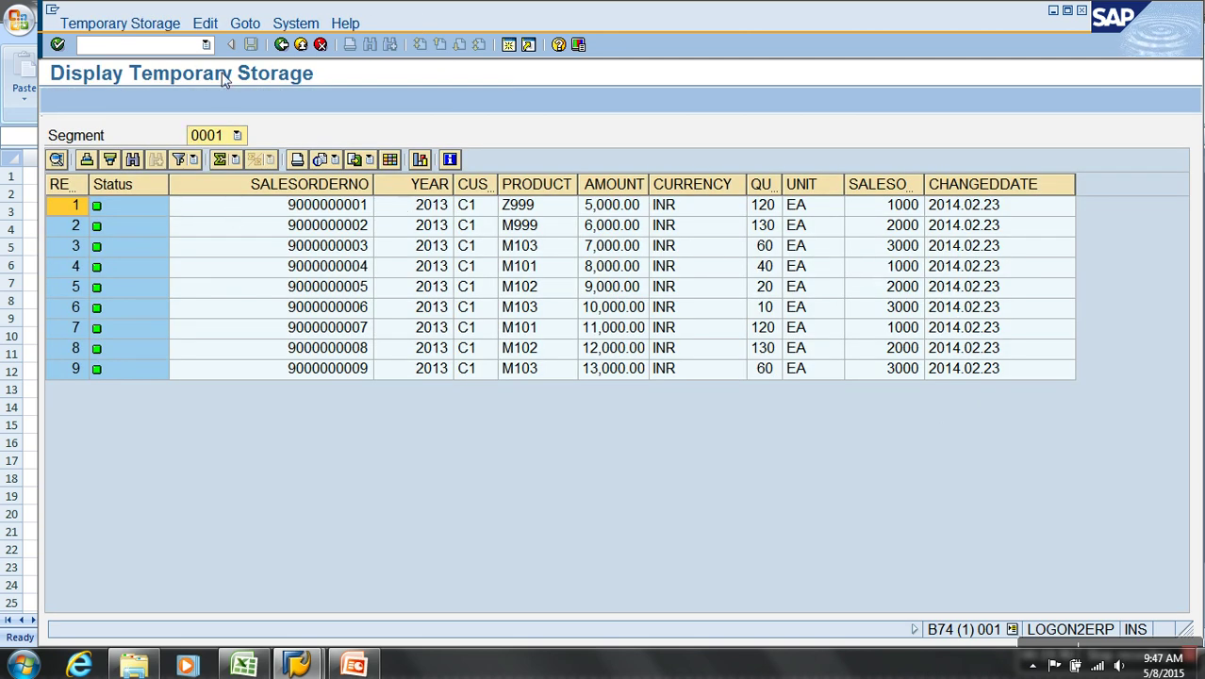
pyautogui.click(282, 46)
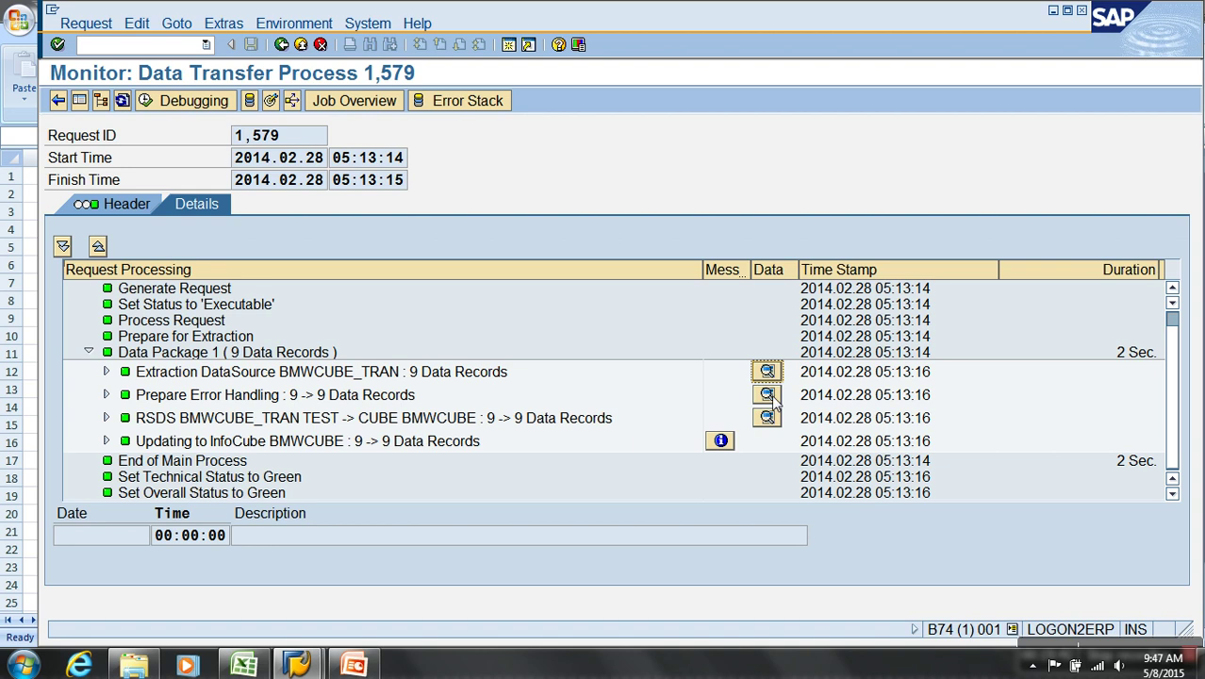
pyautogui.click(767, 395)
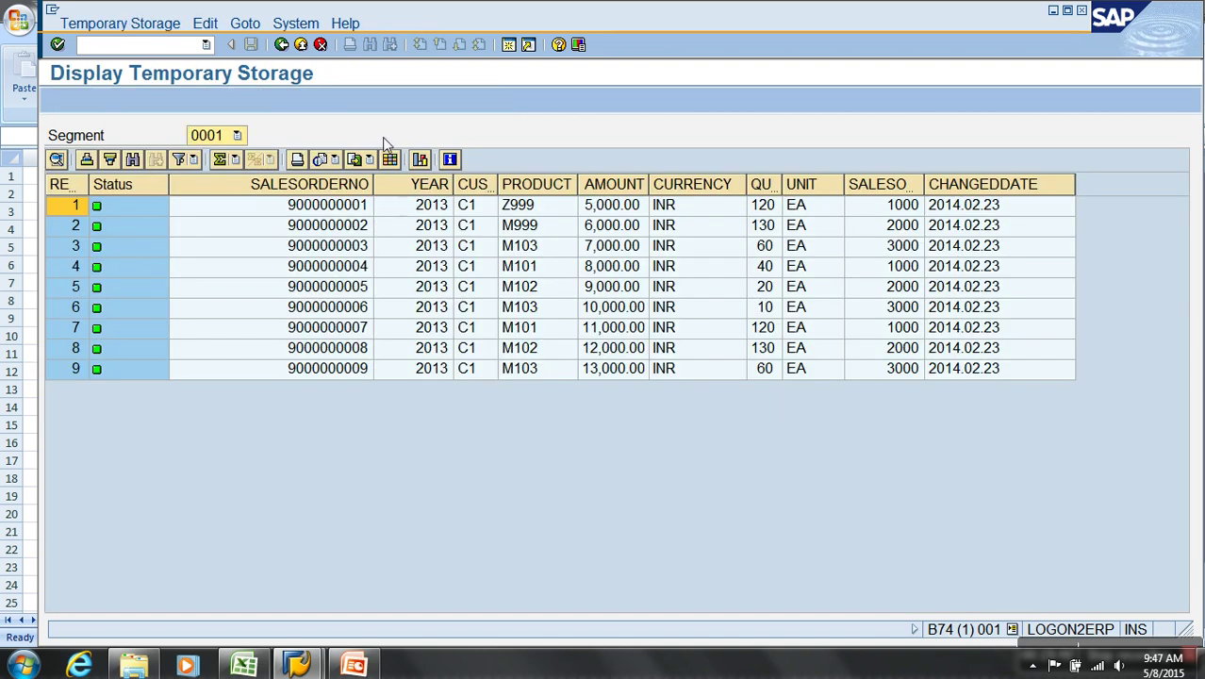
pyautogui.click(282, 45)
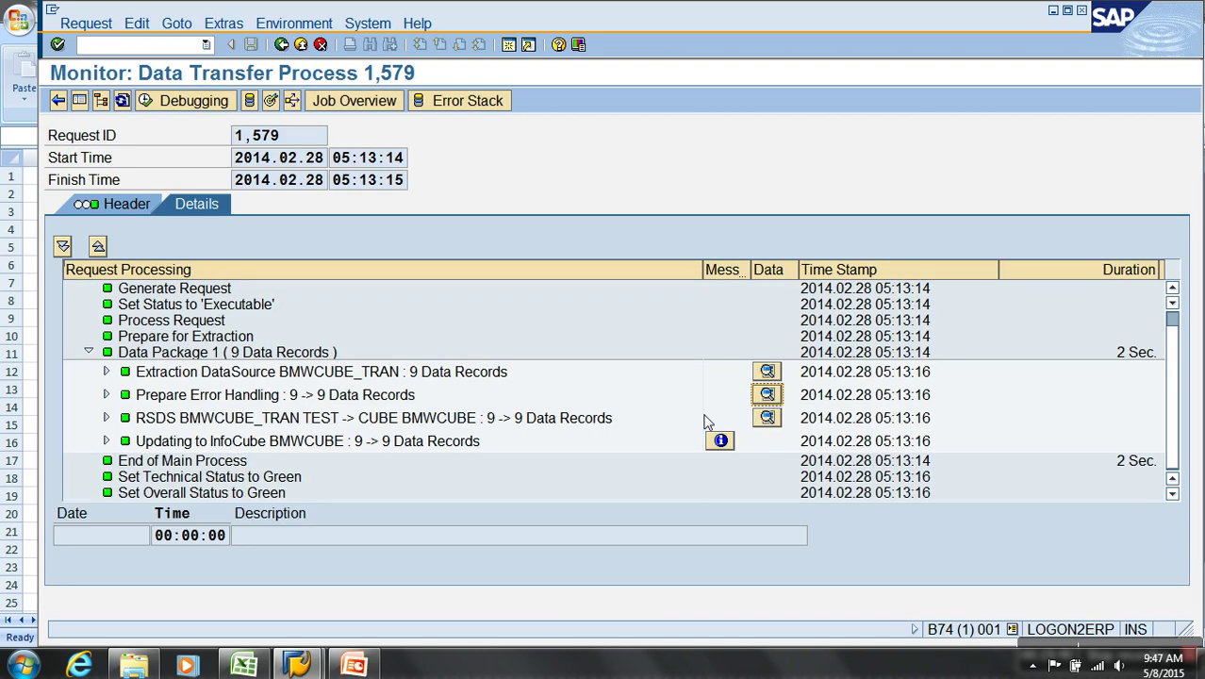
pyautogui.click(768, 420)
pyautogui.moveTo(762, 605); pyautogui.dragTo(1169, 582)
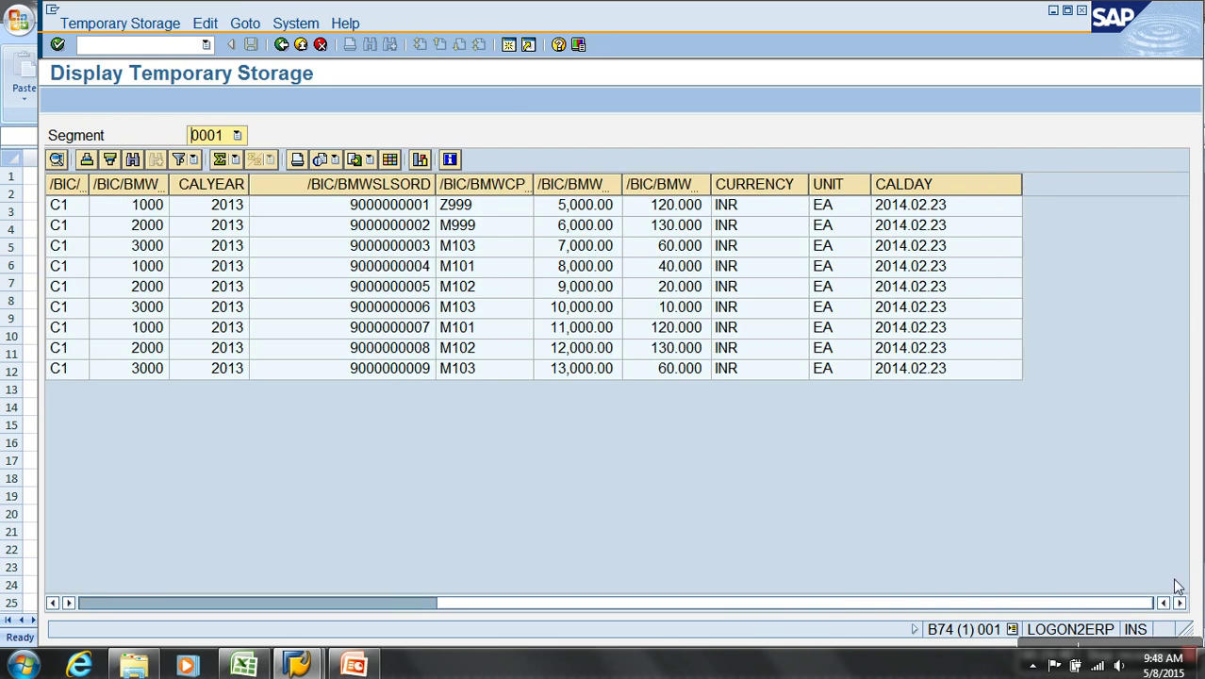
pyautogui.click(300, 46)
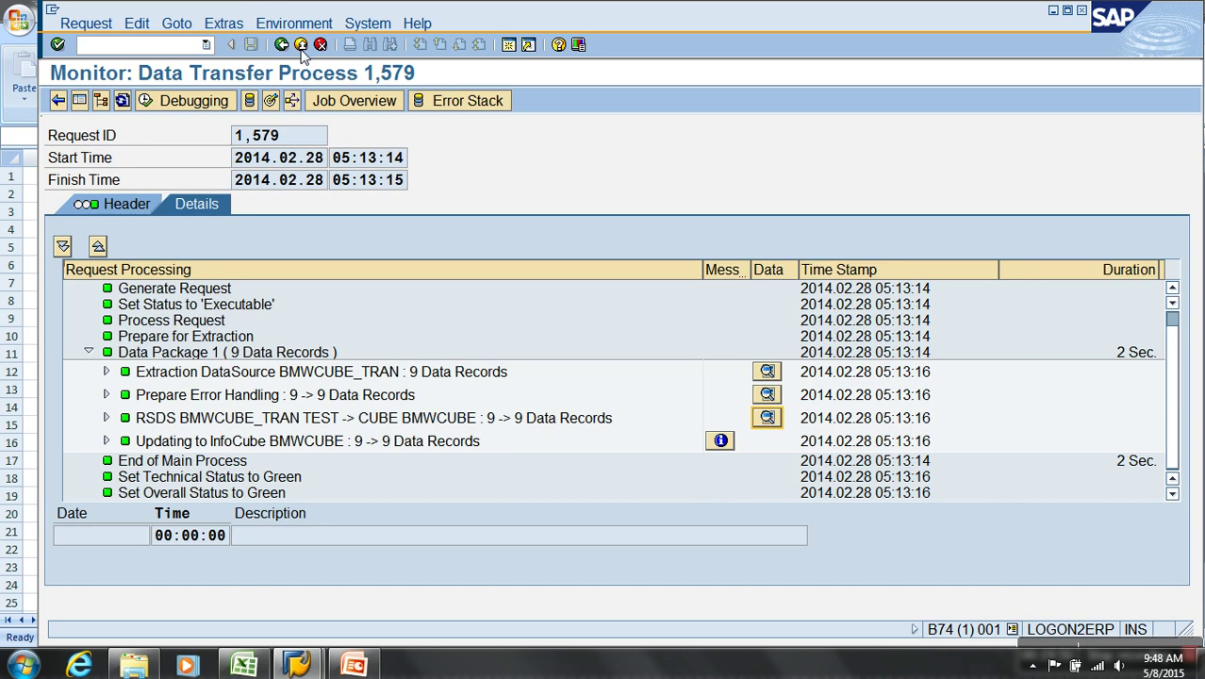
# Reopen the BMWCUBE_TRAN / TEST -> BMWCUBE DTP in full screen and put it in change mode
pyautogui.click(301, 46)
pyautogui.doubleClick(463, 327)
pyautogui.click(100, 100)
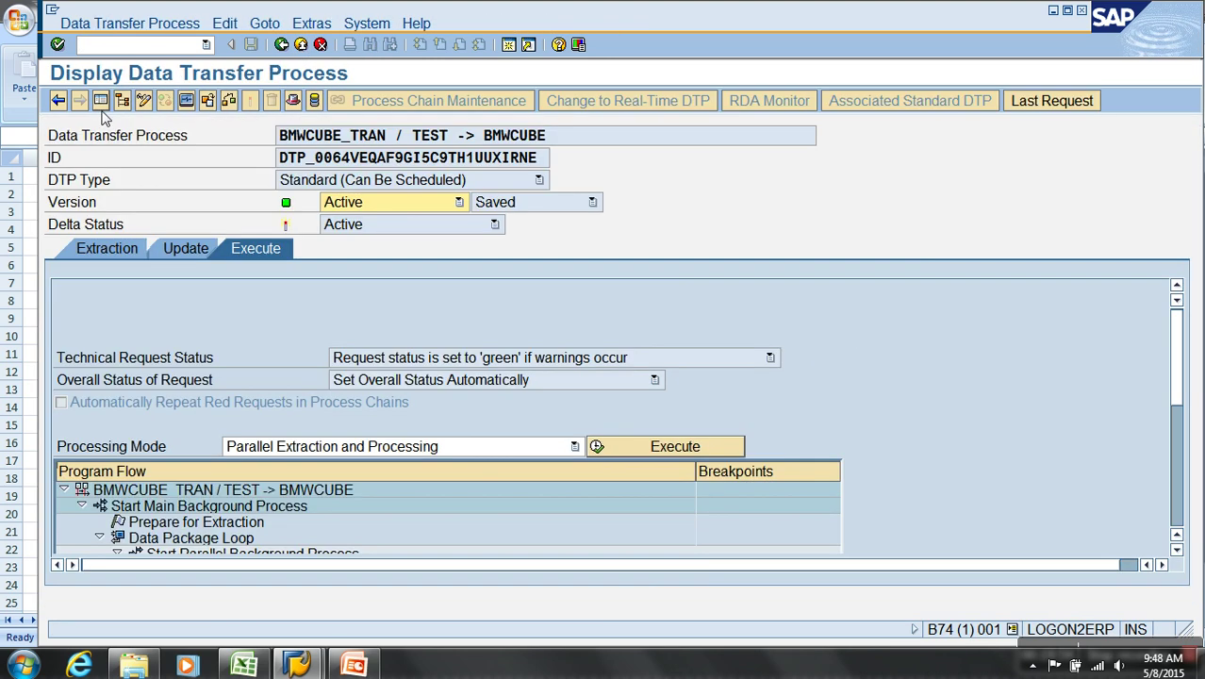
pyautogui.click(144, 100)
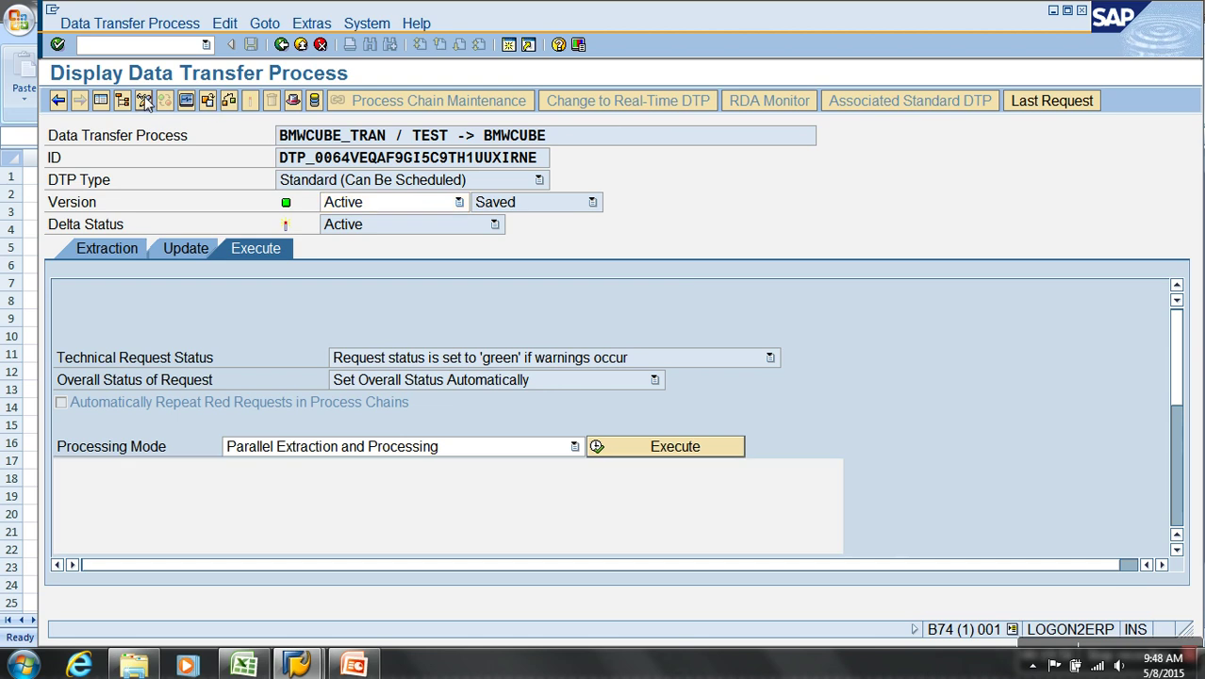
# Activate the DTP again even though it is already active
pyautogui.click(265, 23)
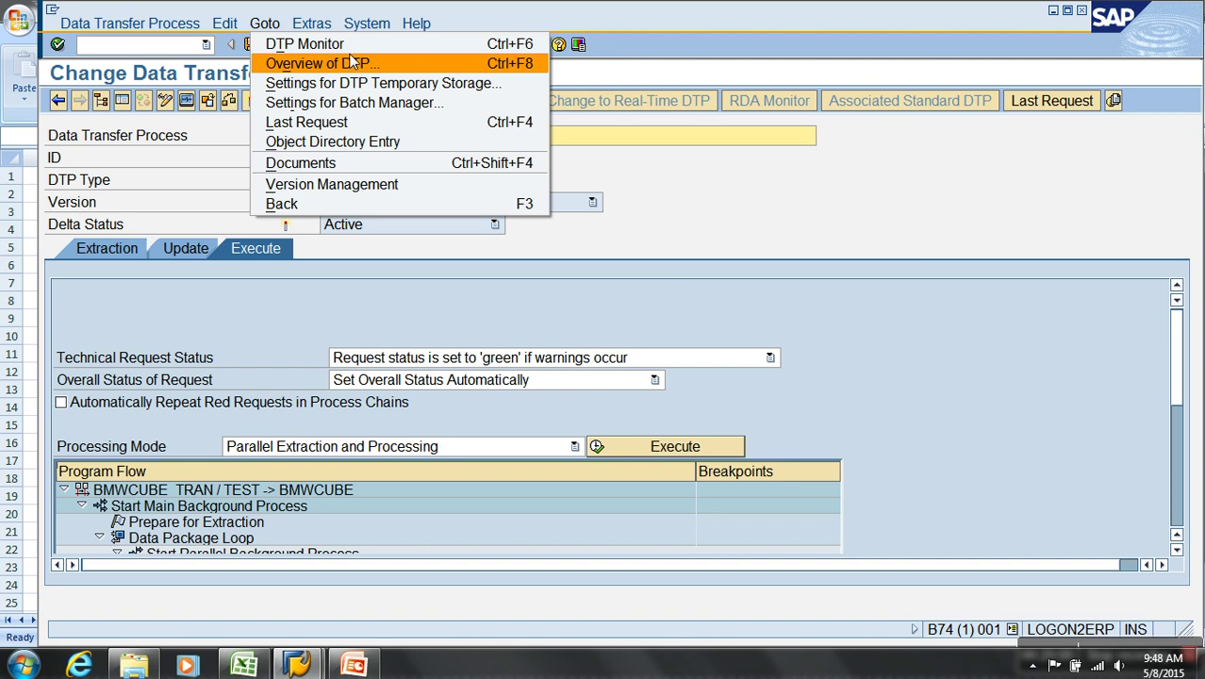
pyautogui.moveTo(328, 28)
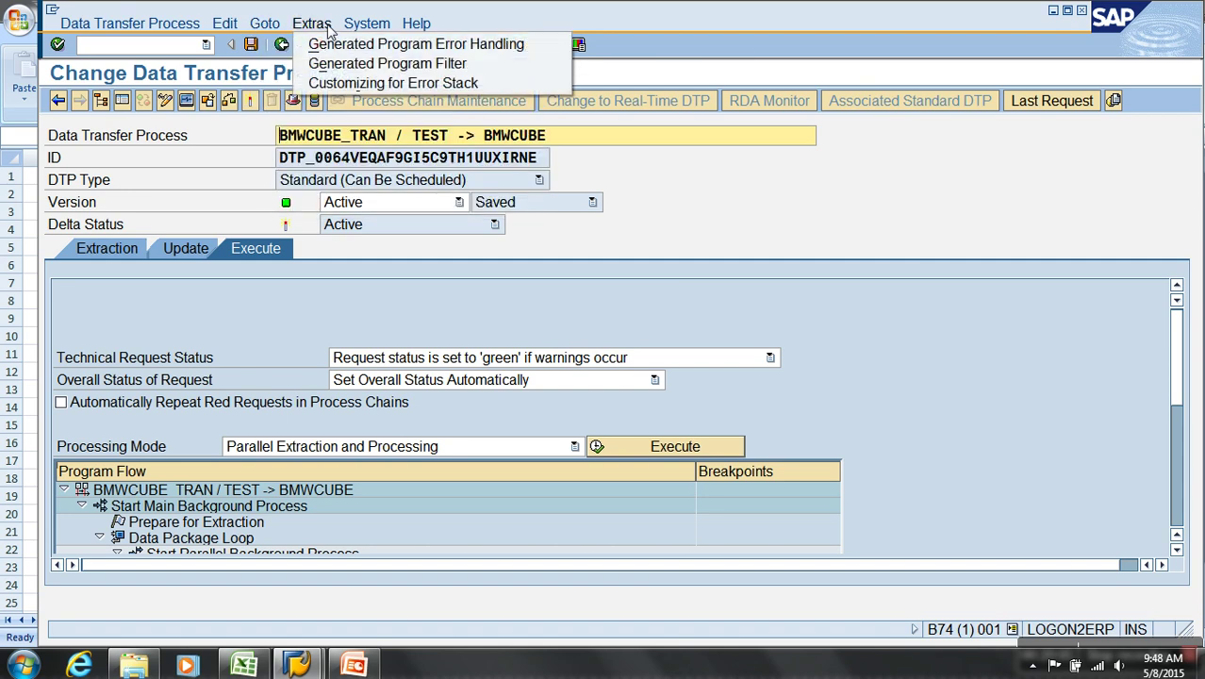
pyautogui.click(773, 247)
pyautogui.click(249, 102)
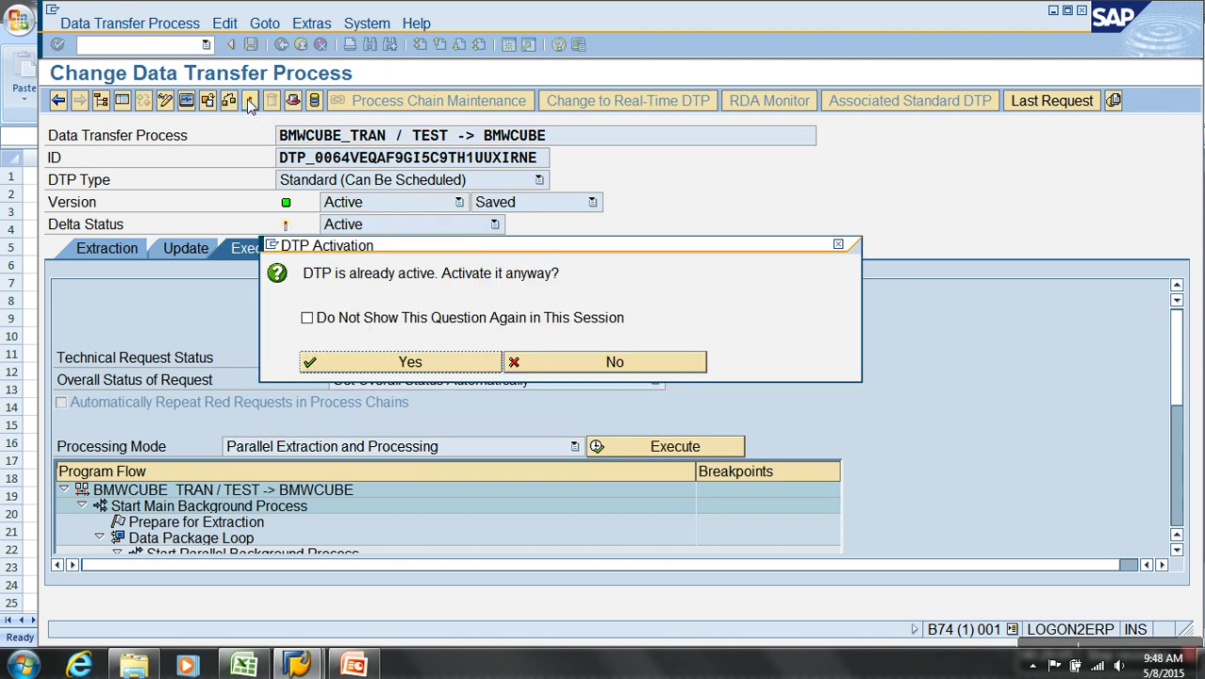
pyautogui.click(420, 364)
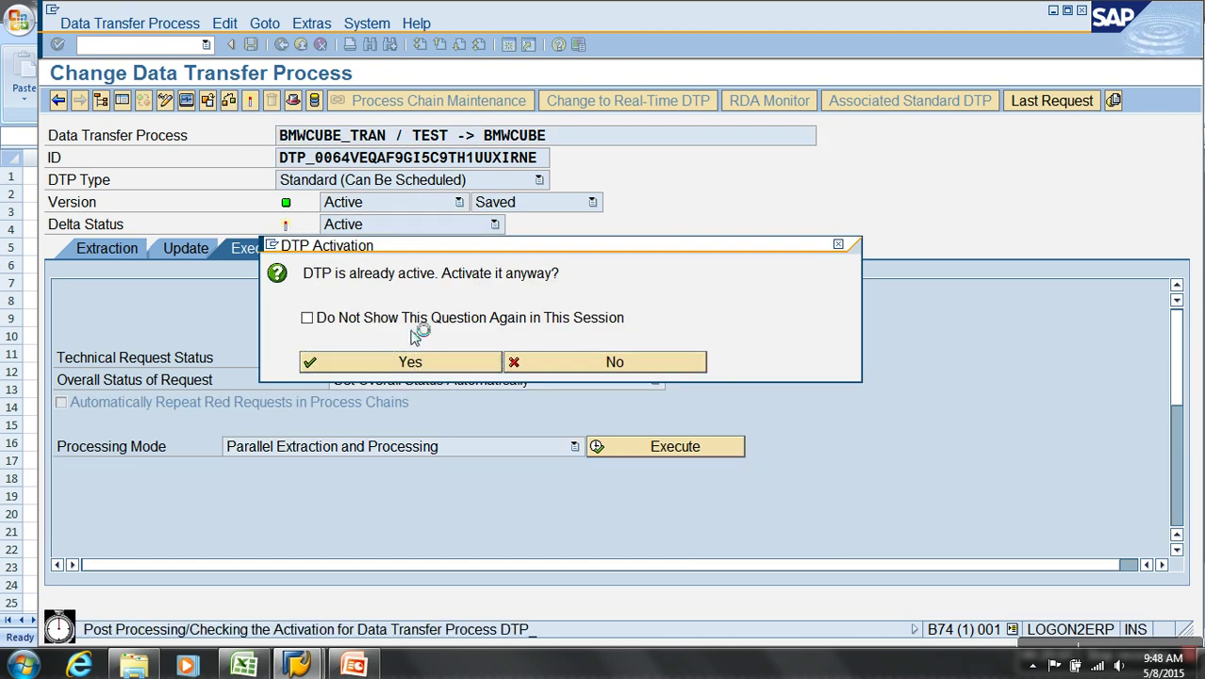
# Review the DTP's update settings and look through its generated error handling program
pyautogui.click(188, 249)
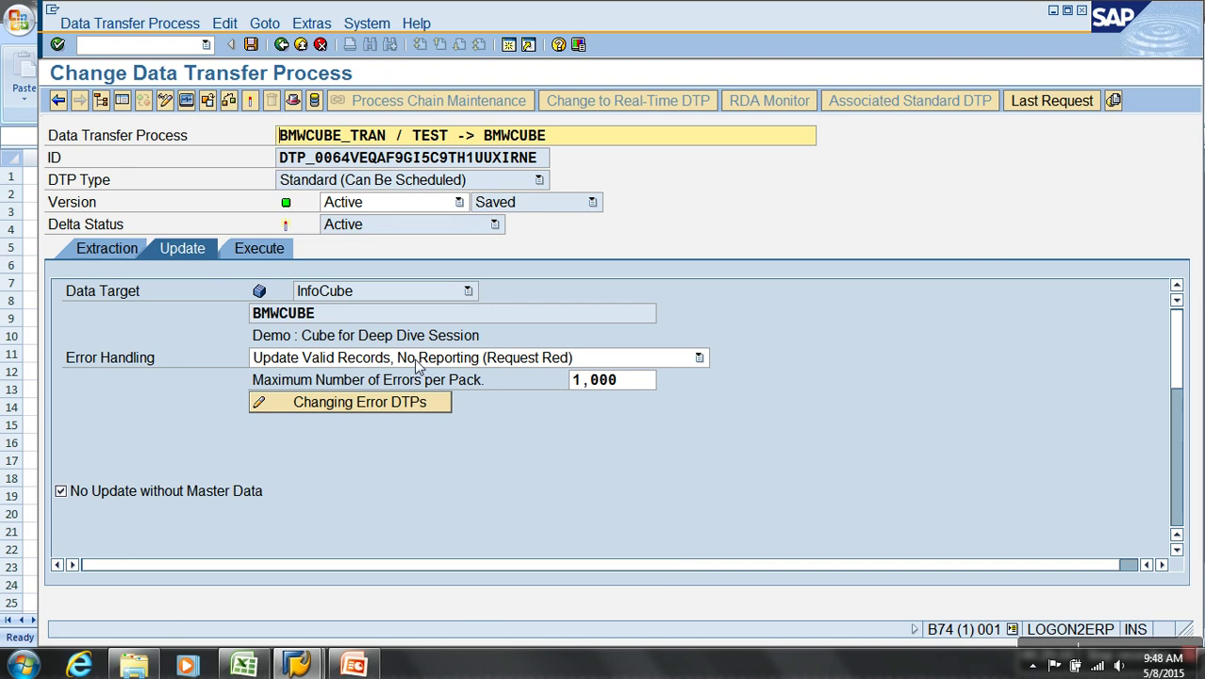
pyautogui.click(318, 28)
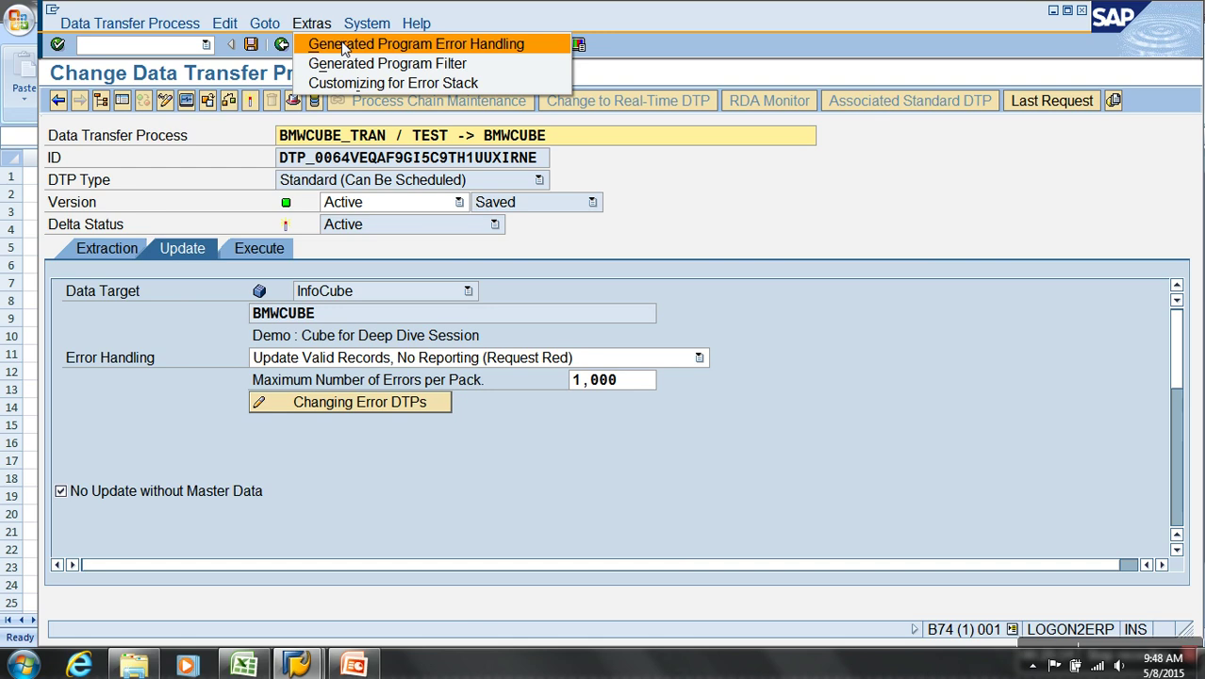
pyautogui.click(407, 50)
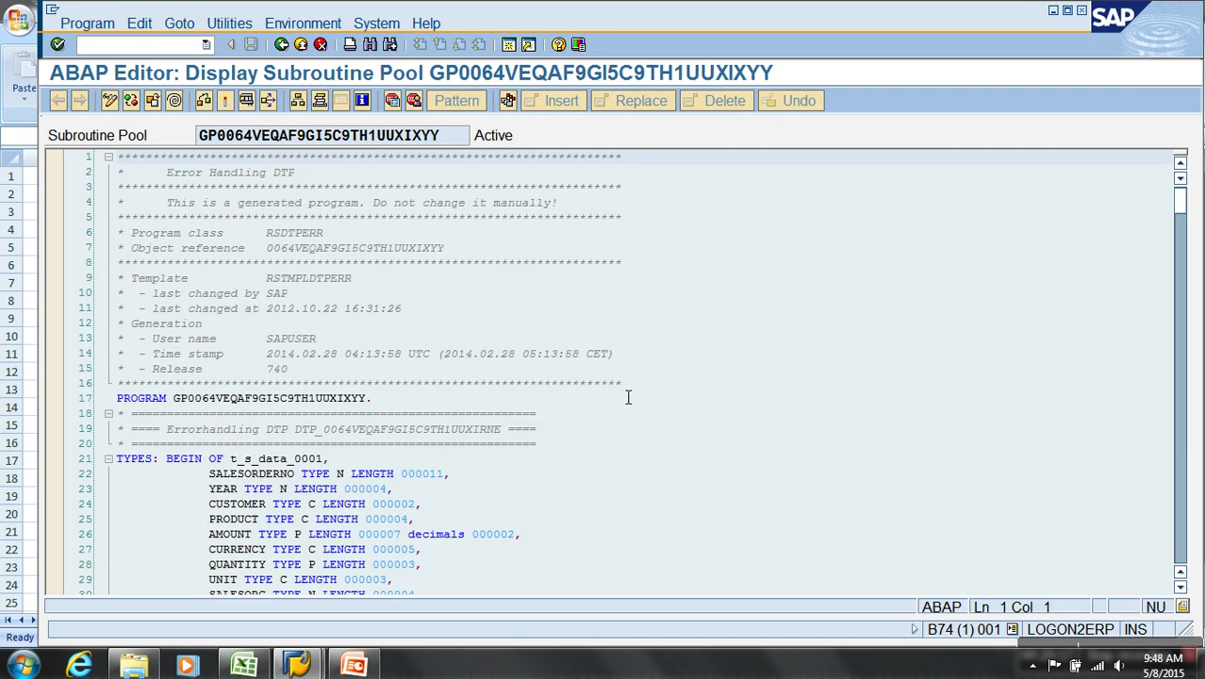
pyautogui.scroll(-8, 629, 397)
pyautogui.scroll(-20, 629, 397)
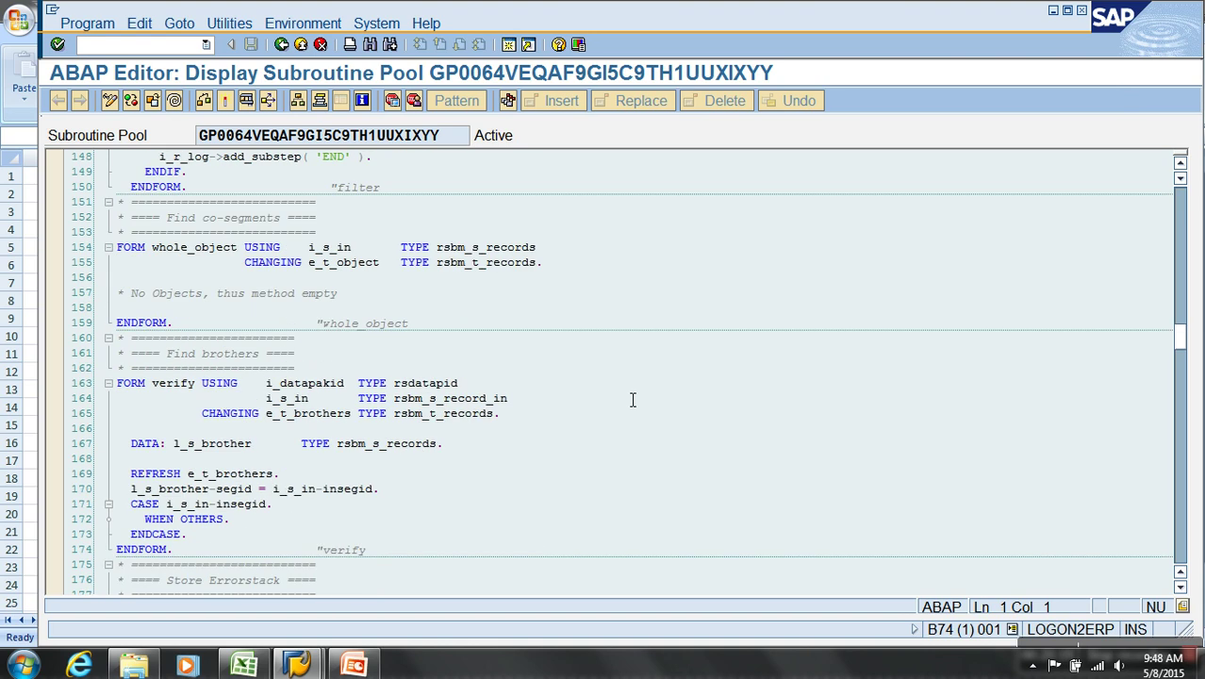
pyautogui.scroll(-20, 633, 407)
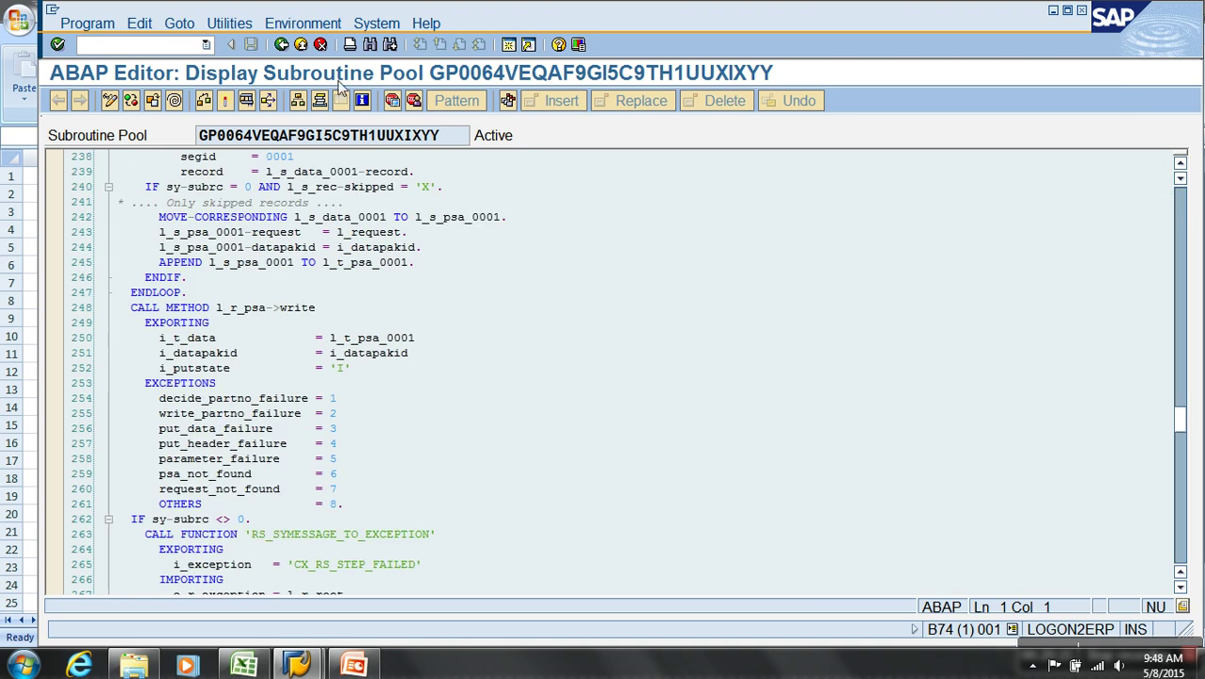
pyautogui.click(281, 44)
# Look through the DTP's generated filter program and return to the update settings
pyautogui.click(311, 24)
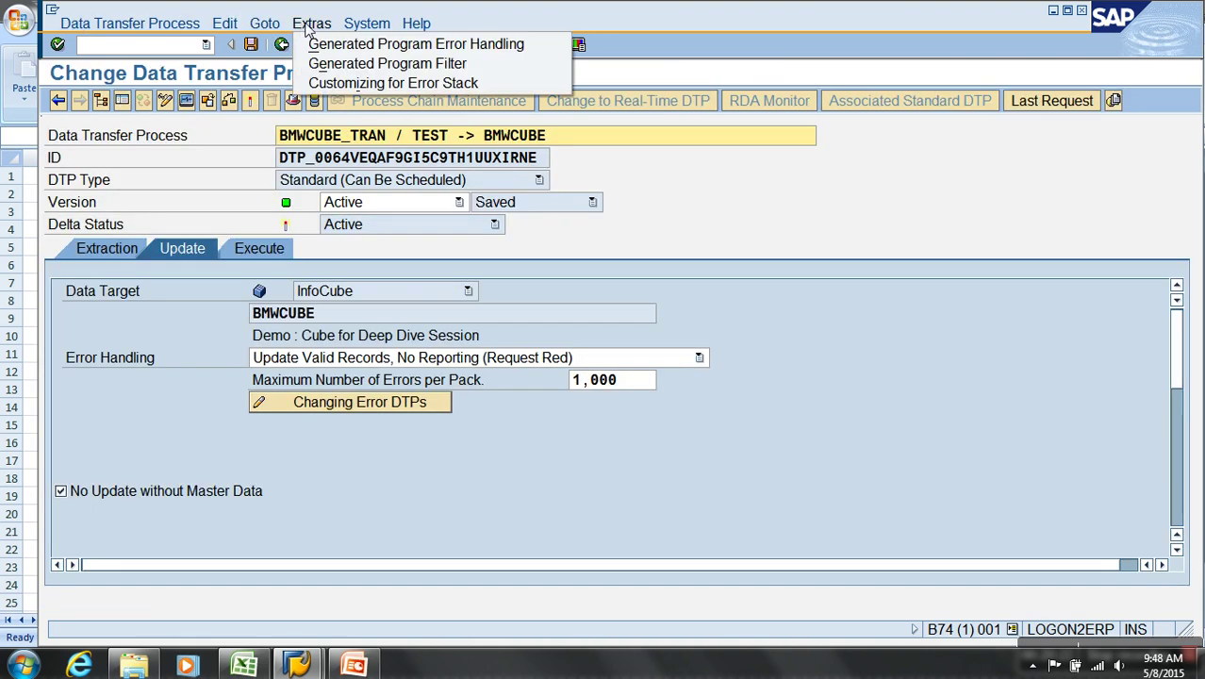
pyautogui.click(359, 62)
pyautogui.scroll(-7, 477, 366)
pyautogui.scroll(-20, 477, 366)
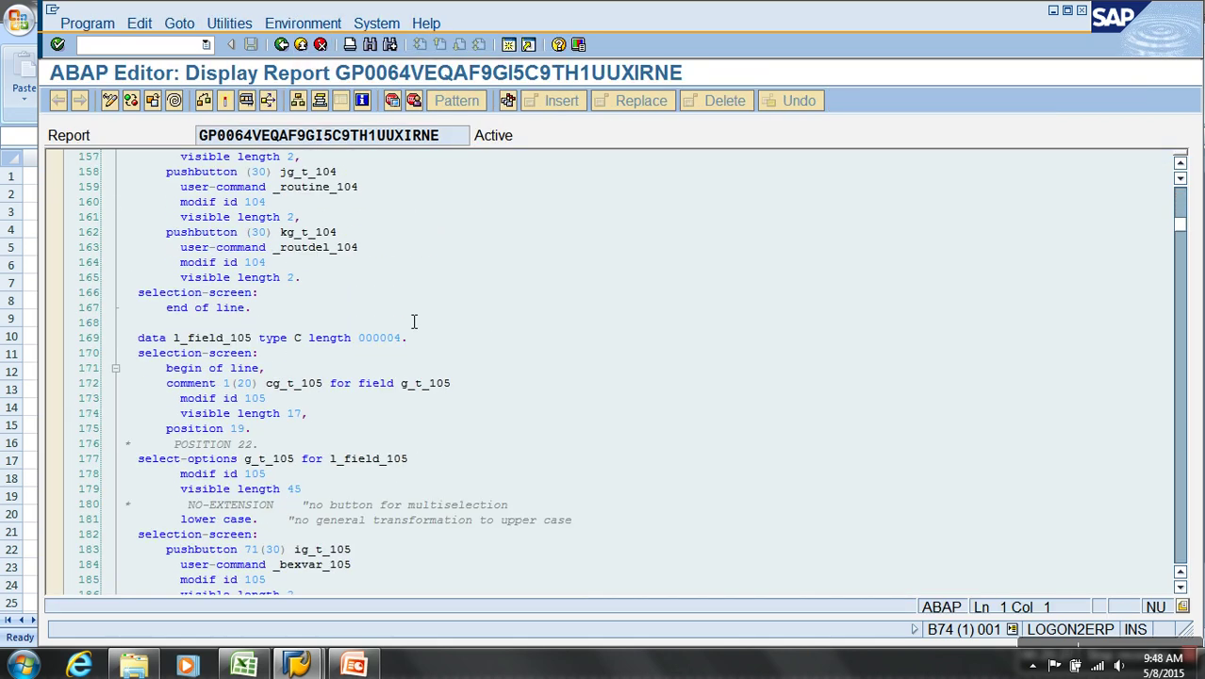
pyautogui.click(281, 44)
pyautogui.click(311, 24)
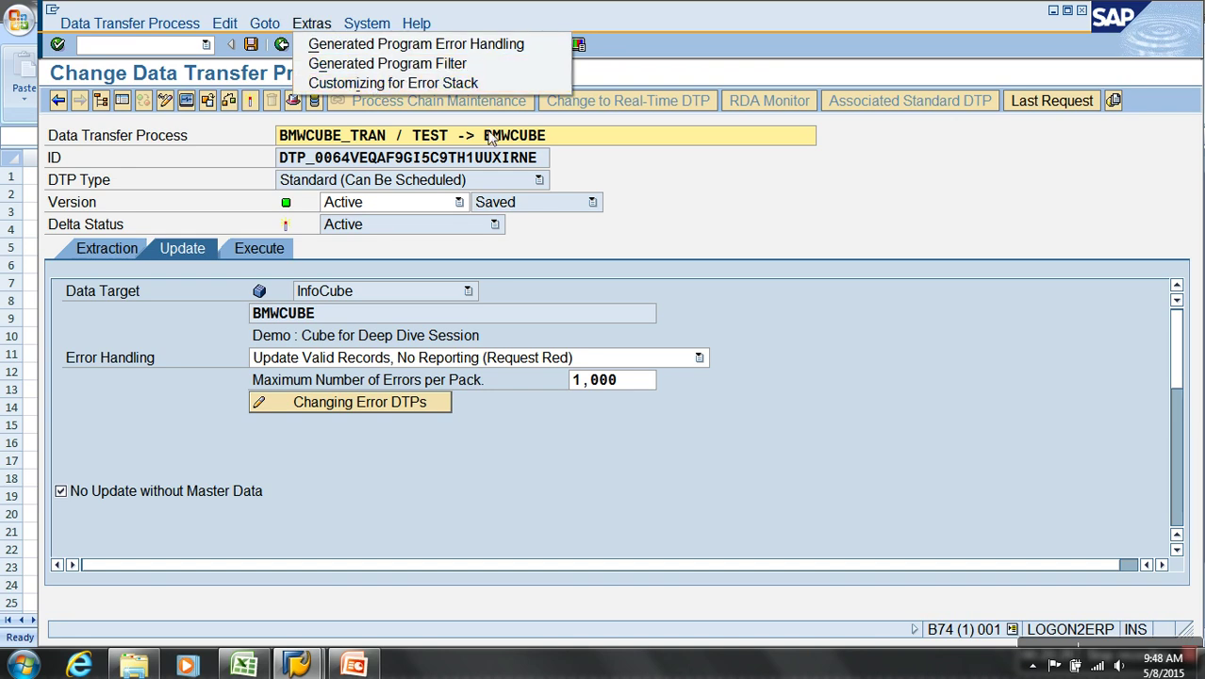
pyautogui.click(728, 234)
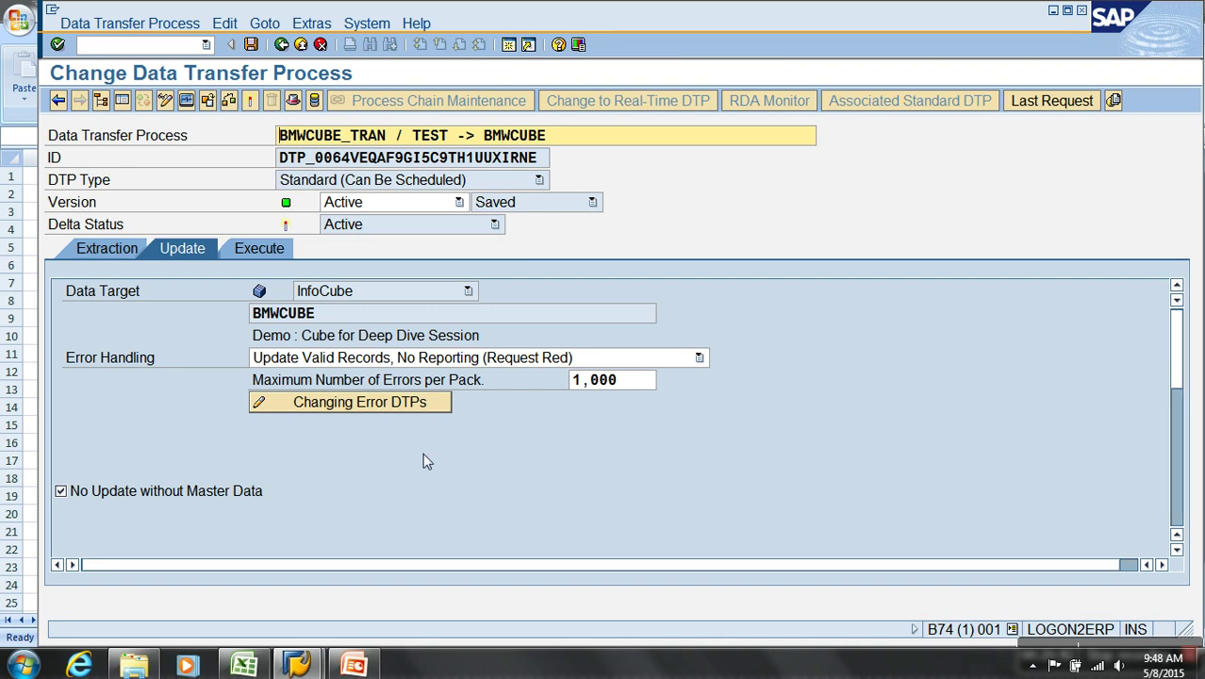
# Open s1errorfile from the desktop in Excel and set the first record's CHANGEDDATE in cell J2 to 20141323
pyautogui.press('super+d')
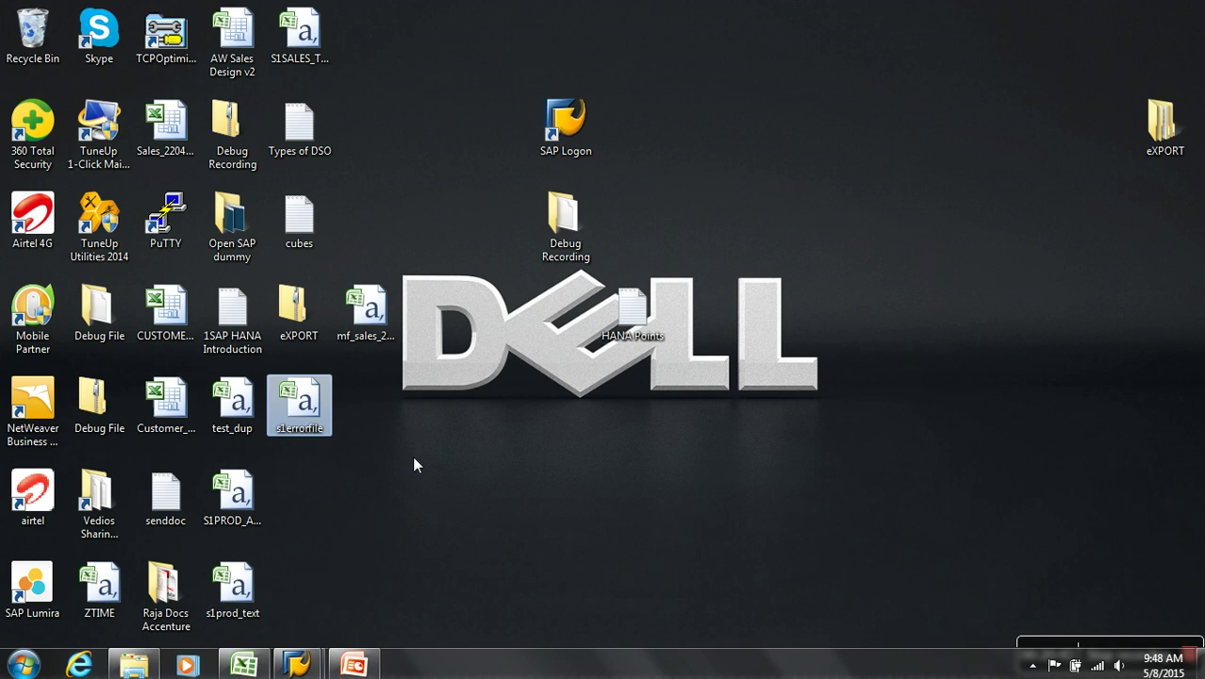
pyautogui.doubleClick(306, 405)
pyautogui.click(588, 195)
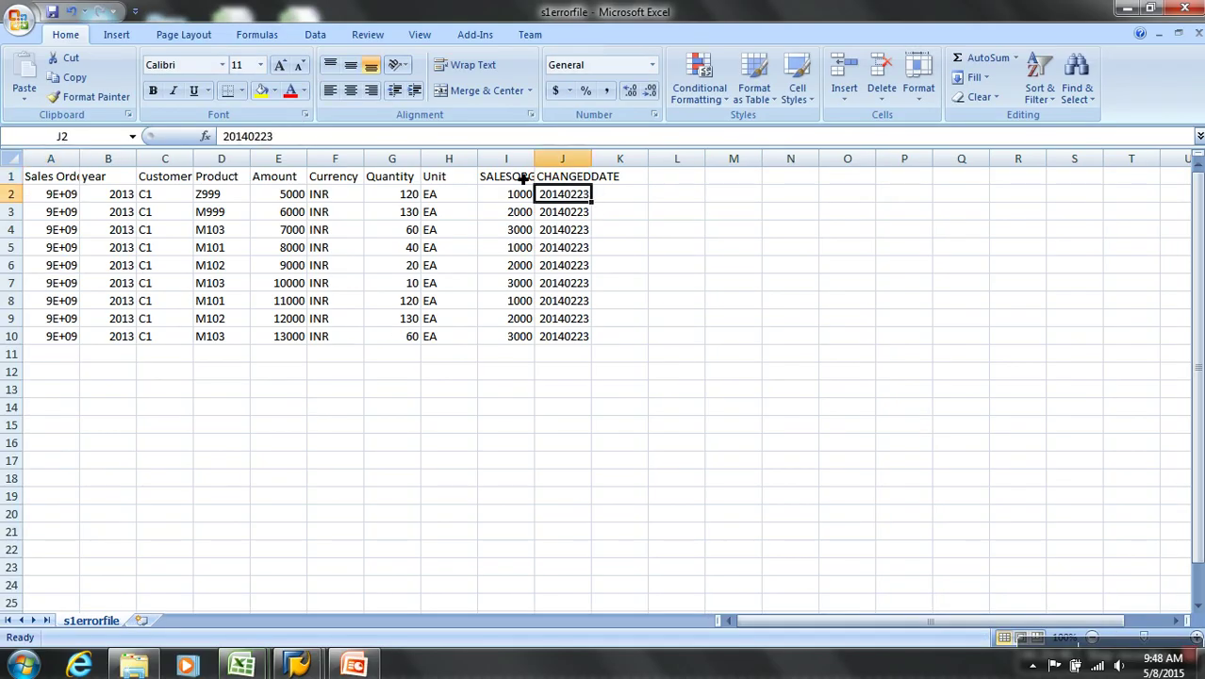
pyautogui.click(260, 136)
pyautogui.press('BackSpace')
pyautogui.press('BackSpace')
pyautogui.write('13')
pyautogui.click(400, 300)
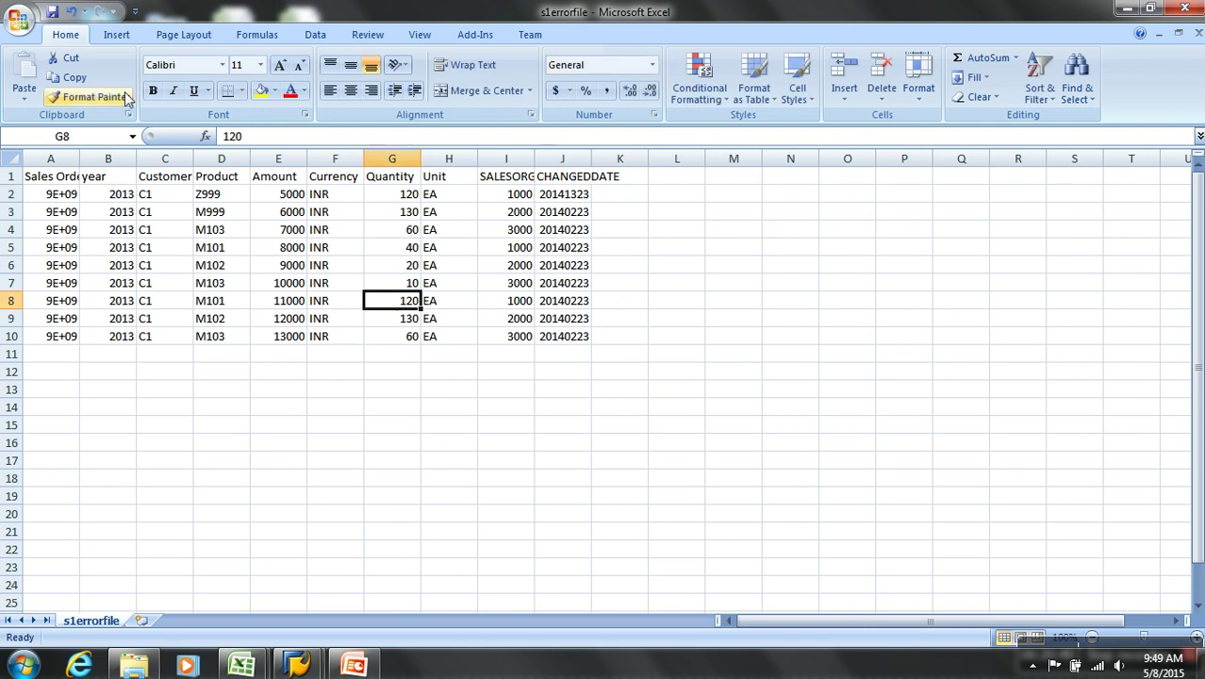
# Save s1errorfile, keeping the CSV format, and close it
pyautogui.click(52, 11)
pyautogui.click(528, 392)
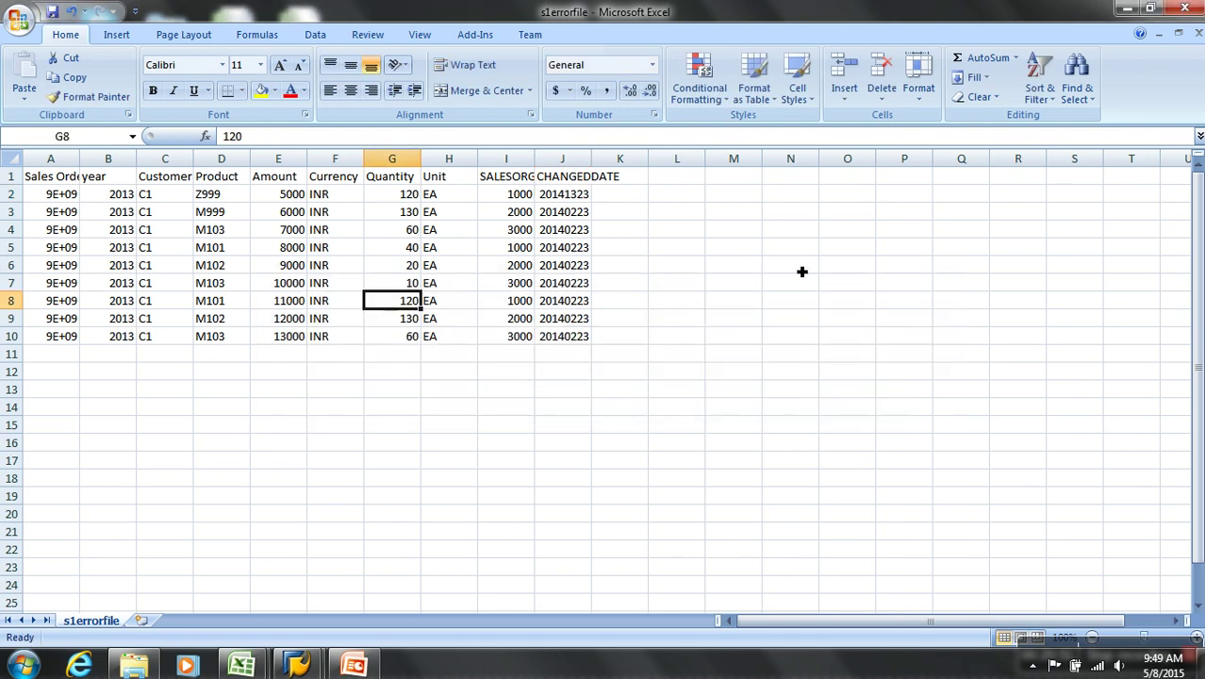
pyautogui.click(1184, 8)
pyautogui.click(535, 377)
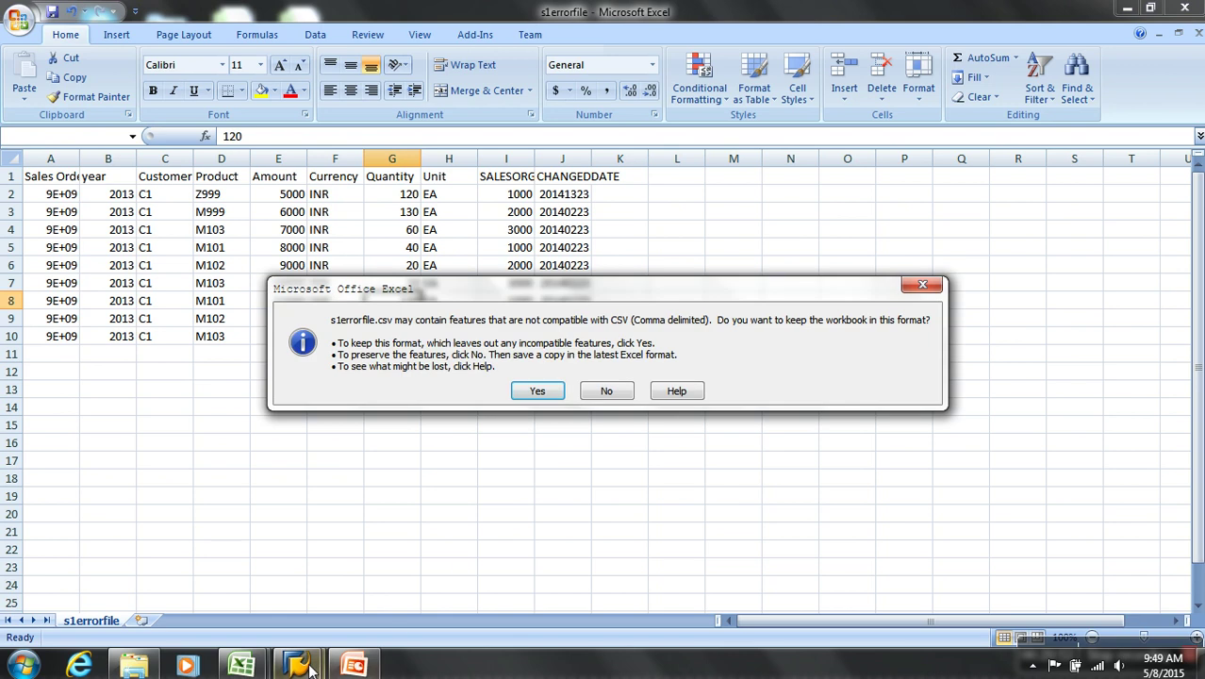
pyautogui.click(535, 391)
# Return to SAP and start the data load of the IP BMWCUBE_TRAN - refill InfoPackage under the cube's transformation
pyautogui.click(296, 665)
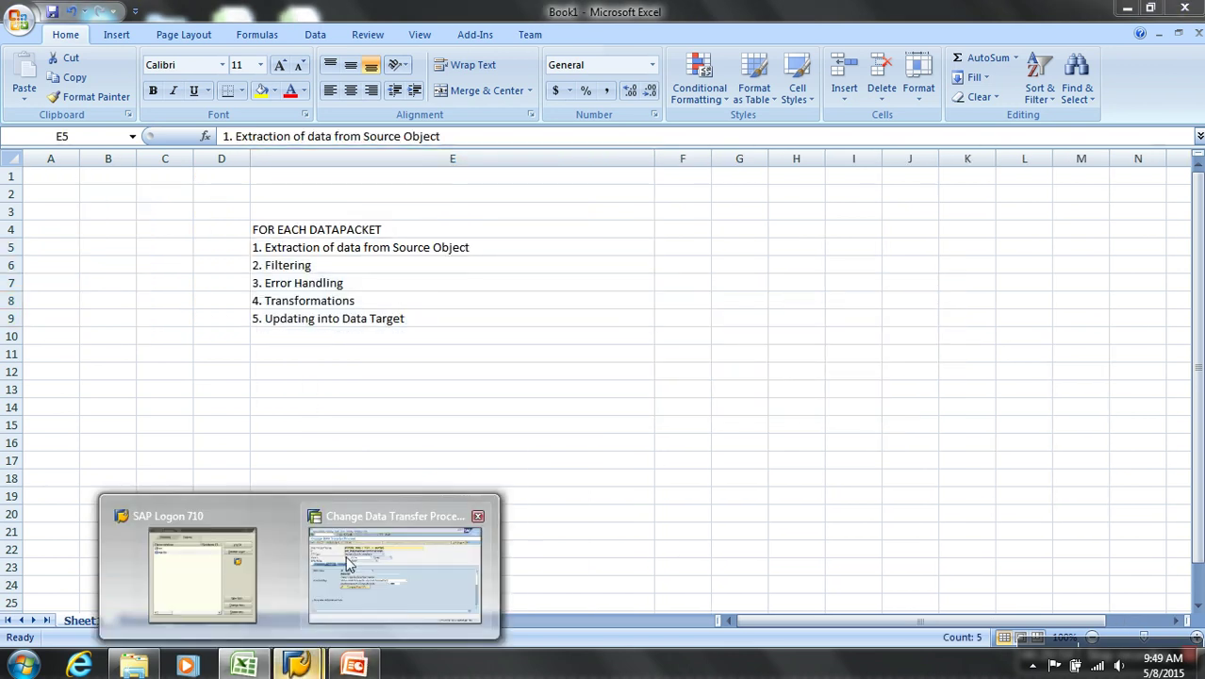
pyautogui.click(377, 556)
pyautogui.click(260, 248)
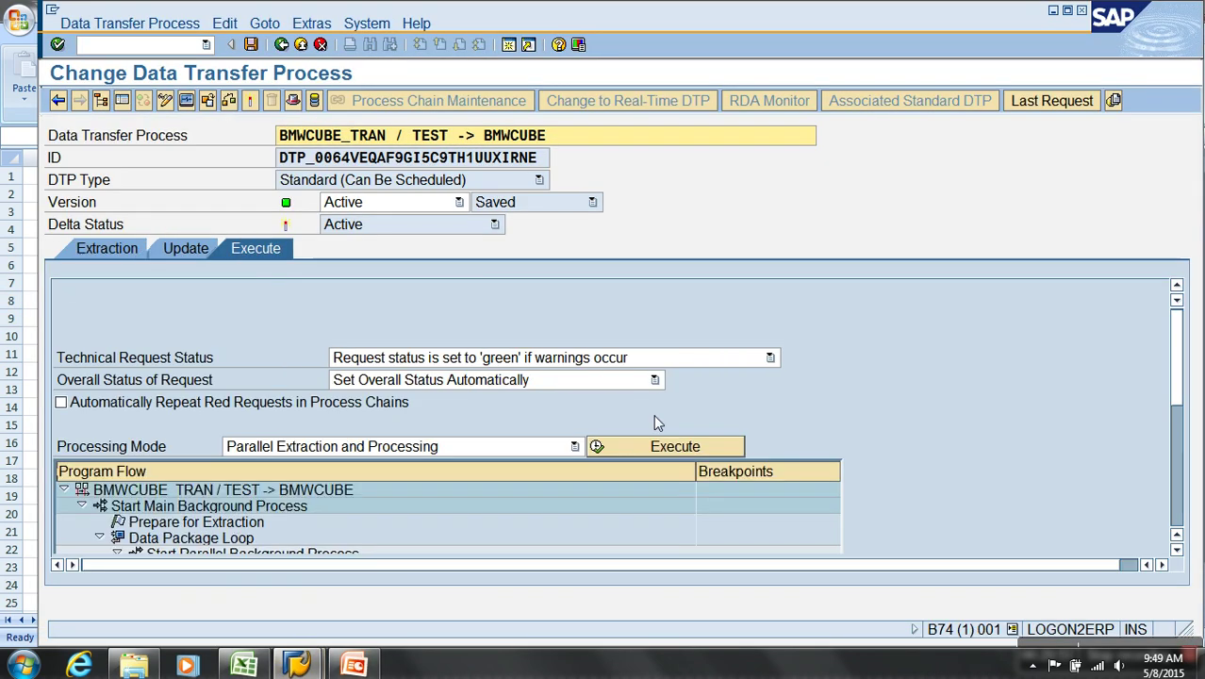
pyautogui.click(281, 44)
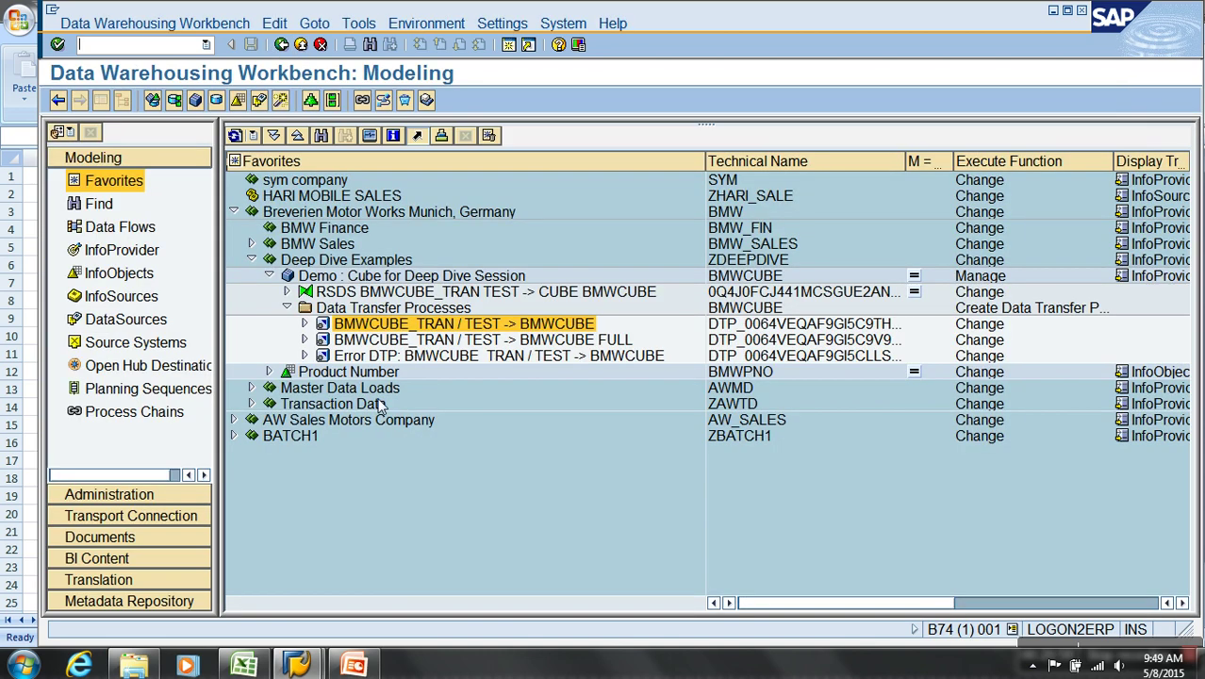
pyautogui.click(287, 291)
pyautogui.click(303, 307)
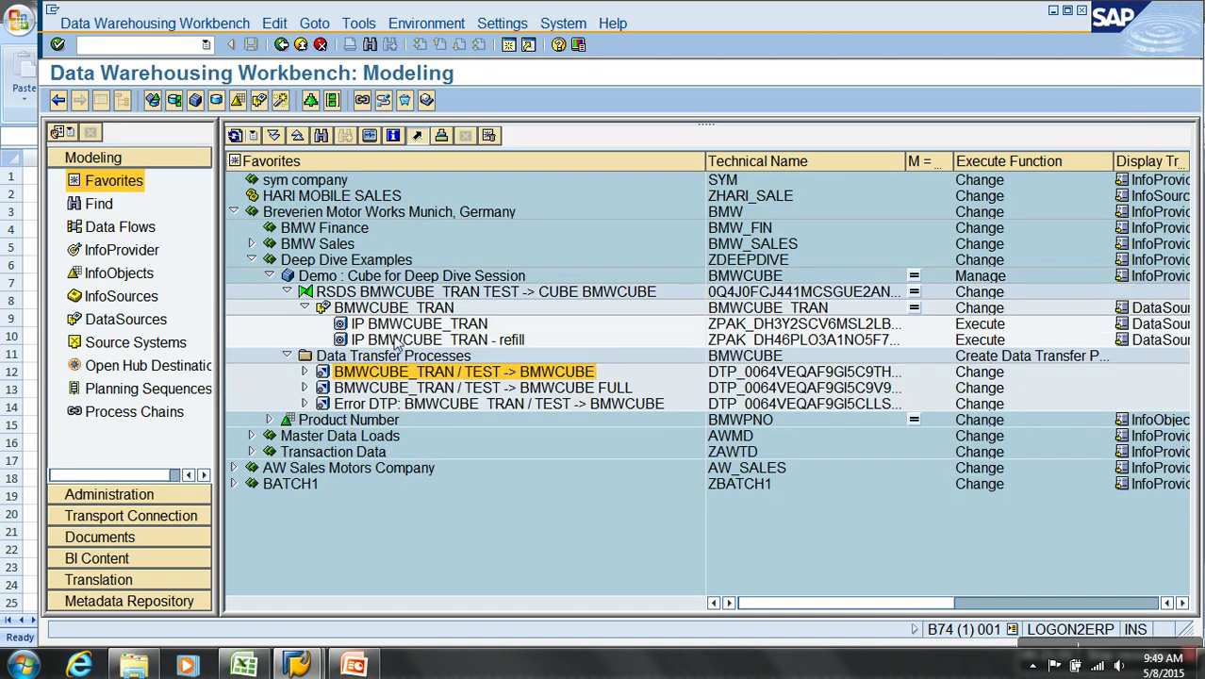
pyautogui.doubleClick(509, 339)
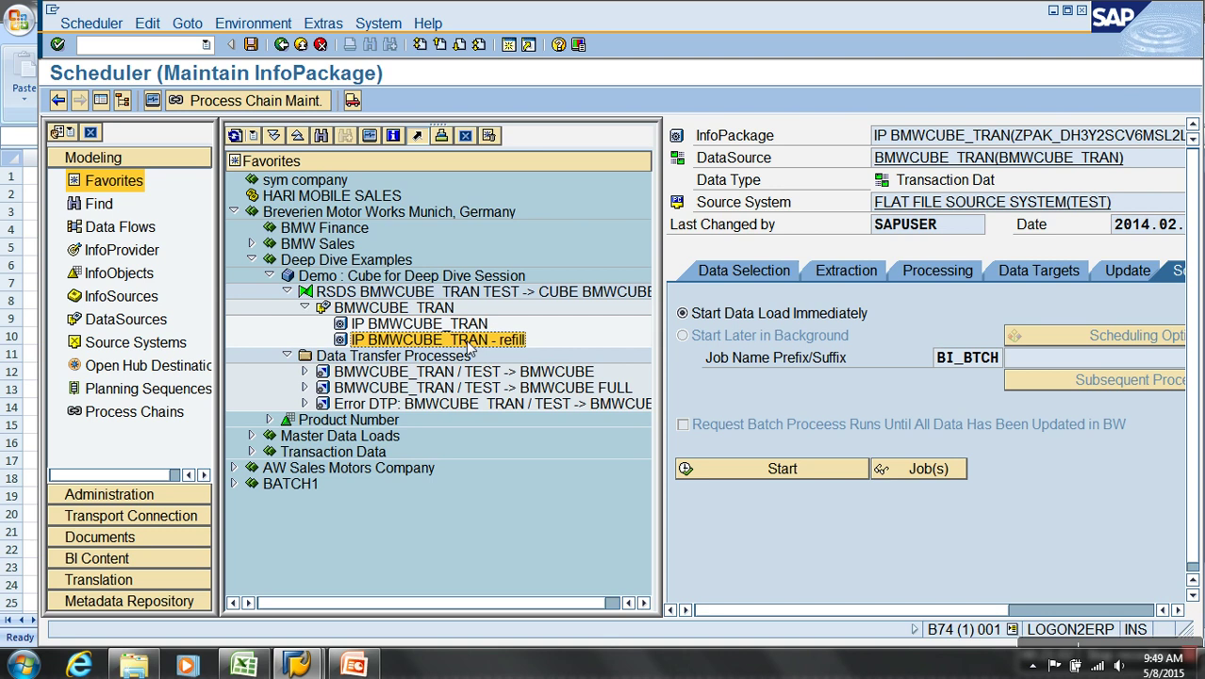
pyautogui.click(799, 558)
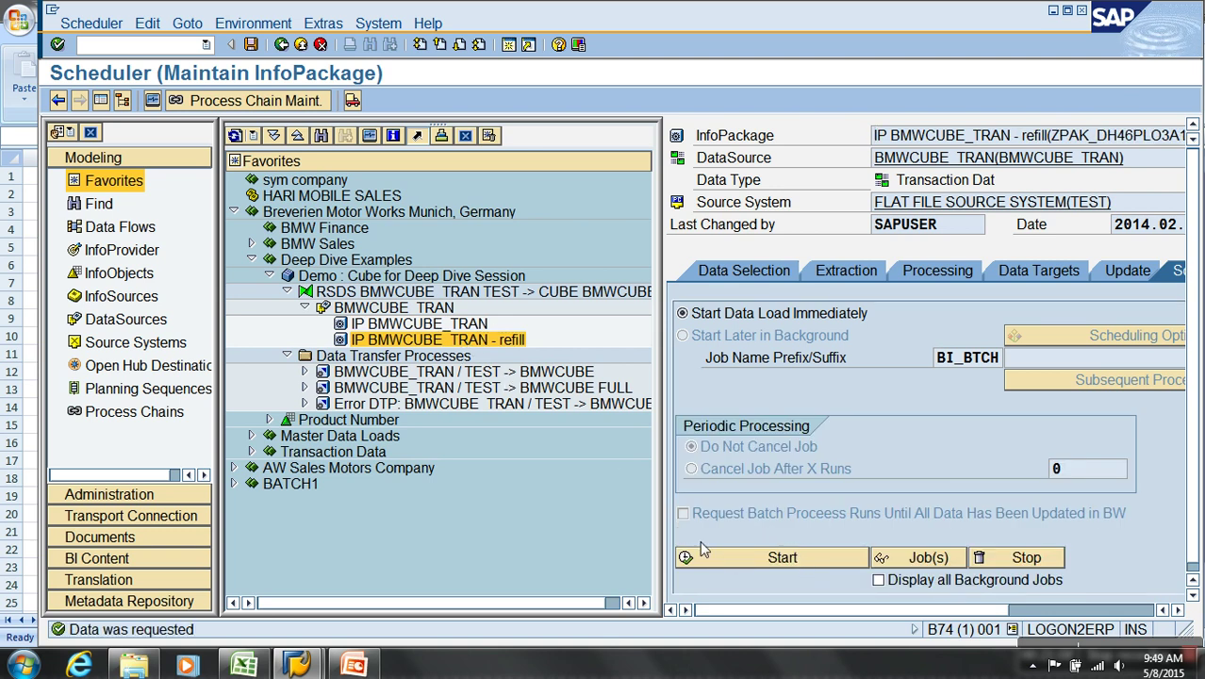
# Open the BMWCUBE_TRAN / TEST -> BMWCUBE DTP in full screen and execute it, displaying the request monitor
pyautogui.doubleClick(479, 375)
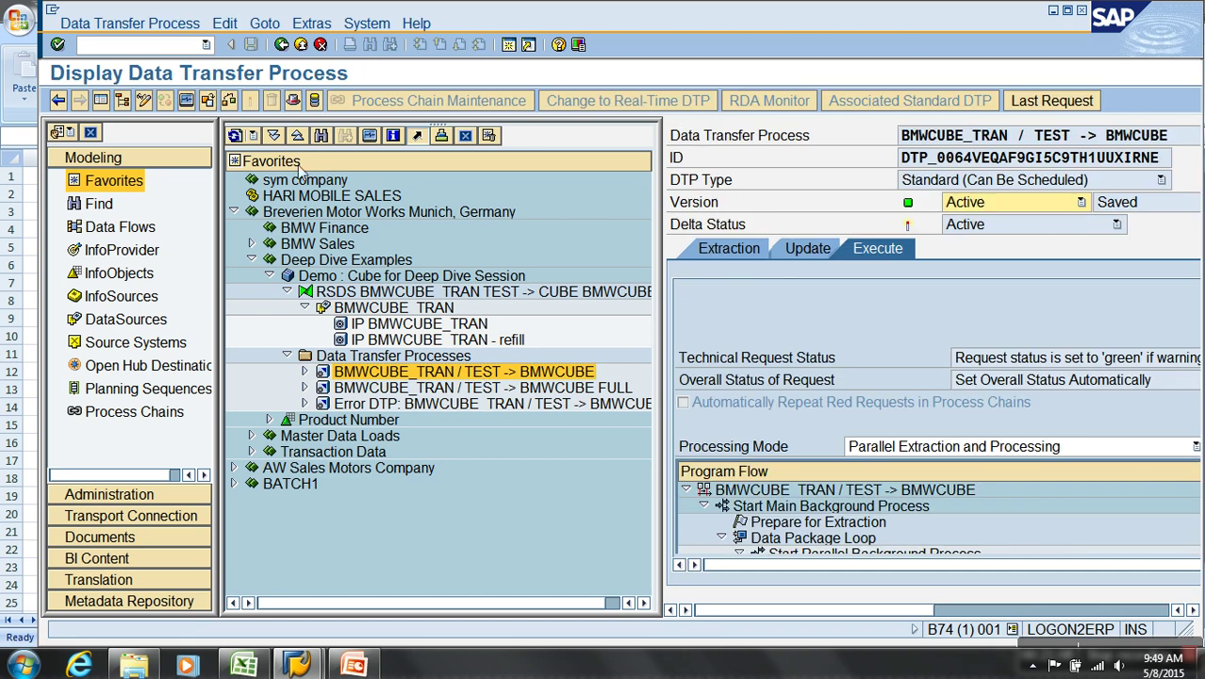
pyautogui.click(101, 101)
pyautogui.click(630, 450)
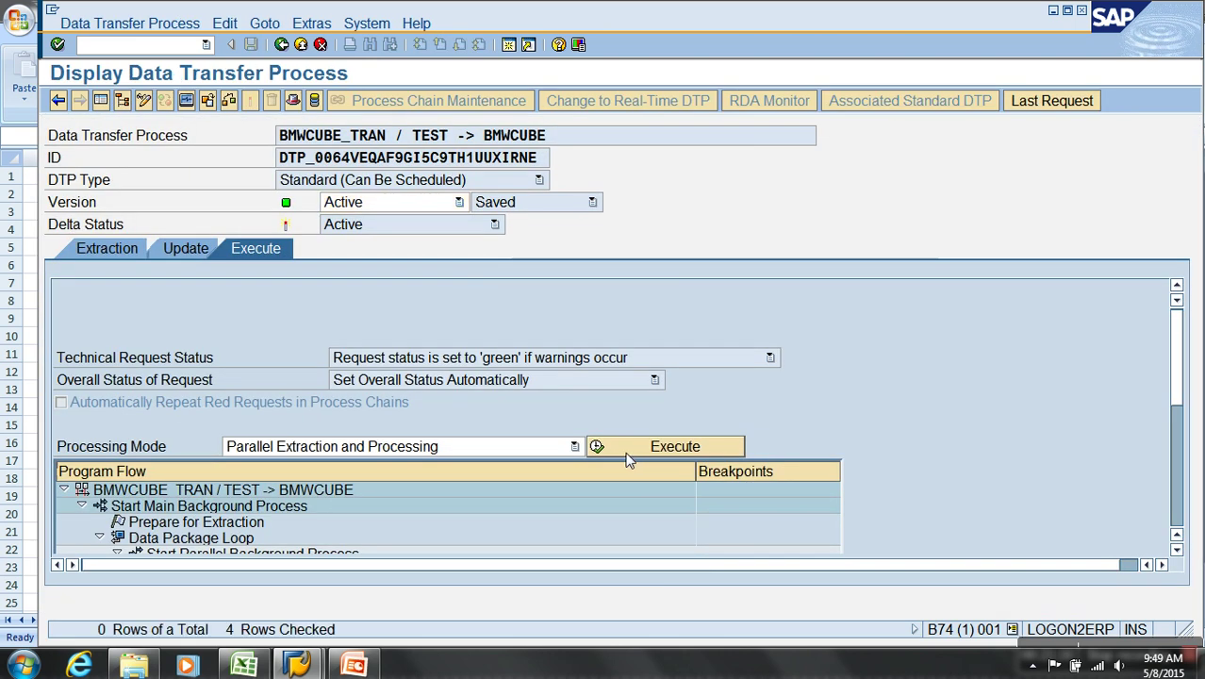
pyautogui.click(377, 384)
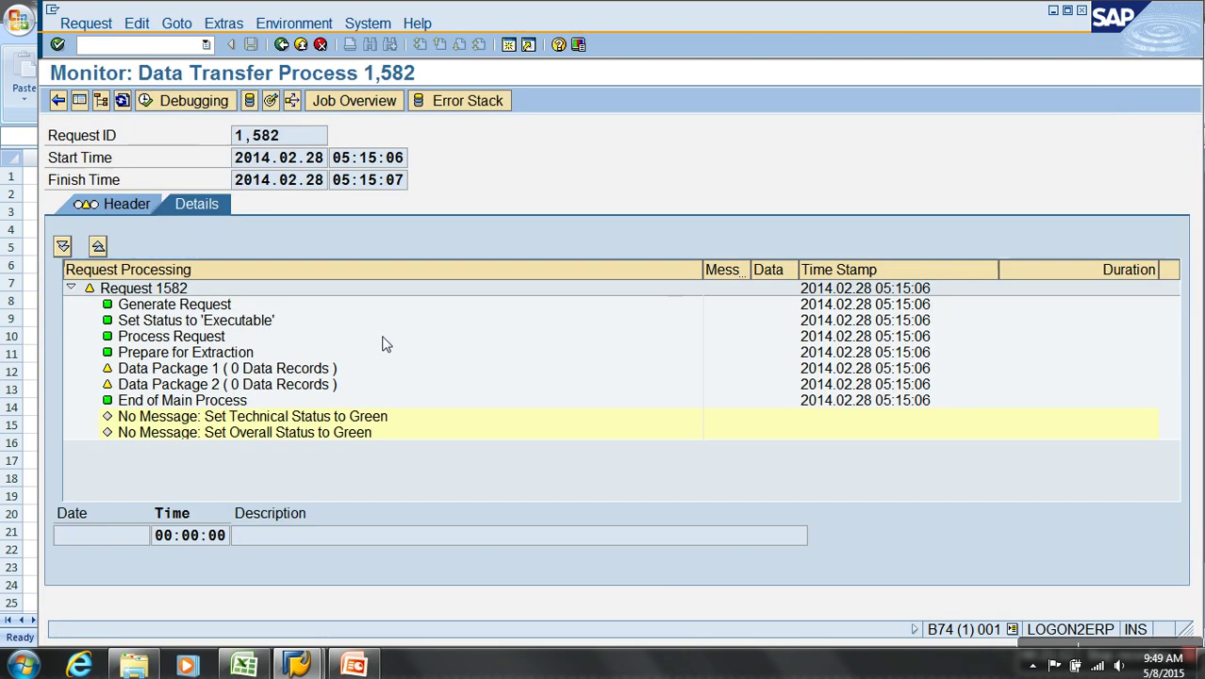
# Refresh the request monitor, display the error stack records of data packages 000001 and 000002, and go back to the monitor
pyautogui.click(123, 102)
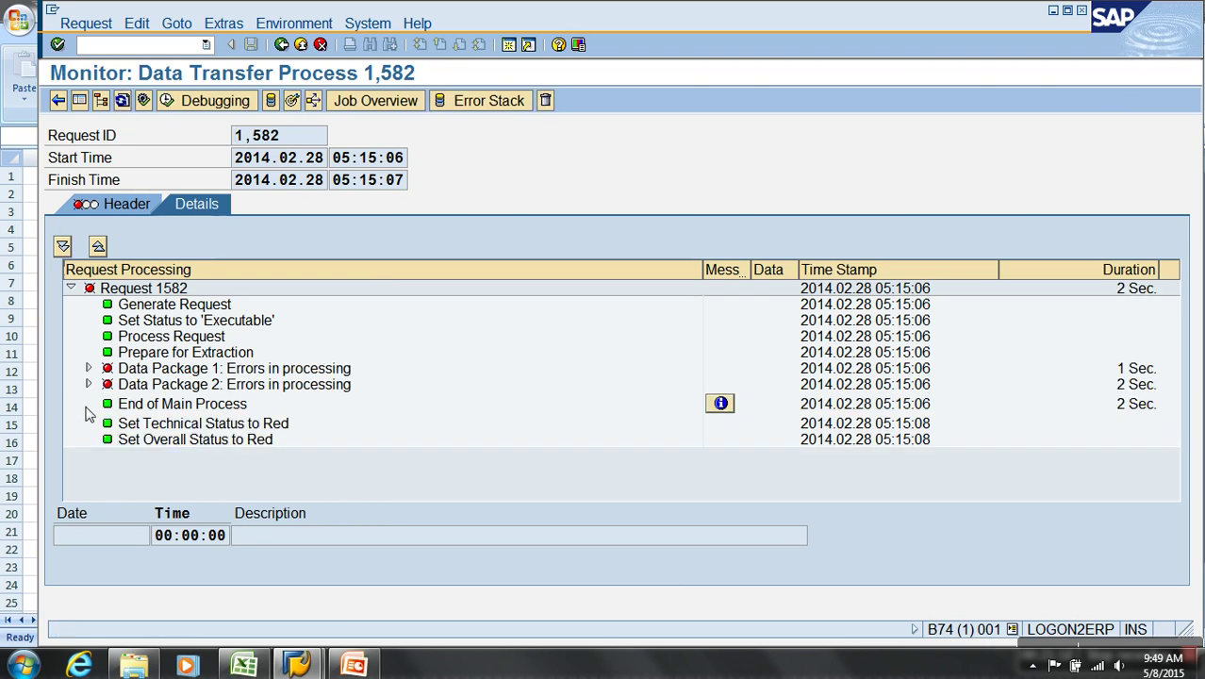
pyautogui.click(476, 102)
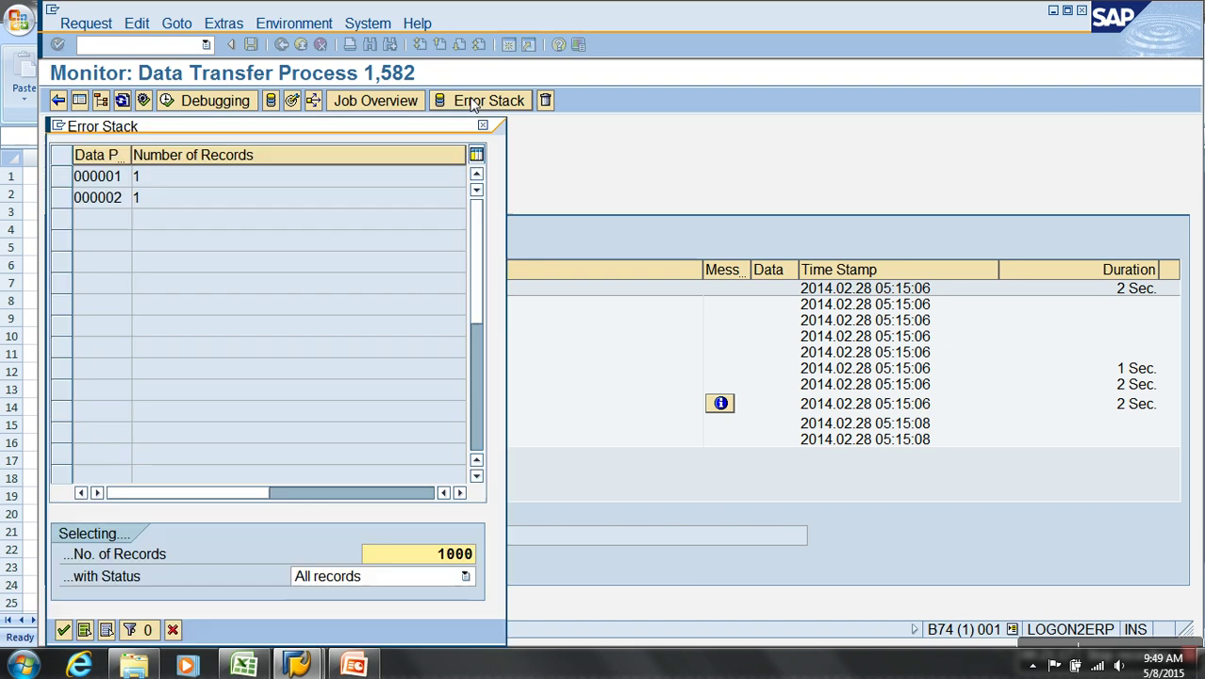
pyautogui.click(61, 197)
pyautogui.keyDown('shift'); pyautogui.click(61, 176); pyautogui.keyUp('shift')
pyautogui.click(64, 630)
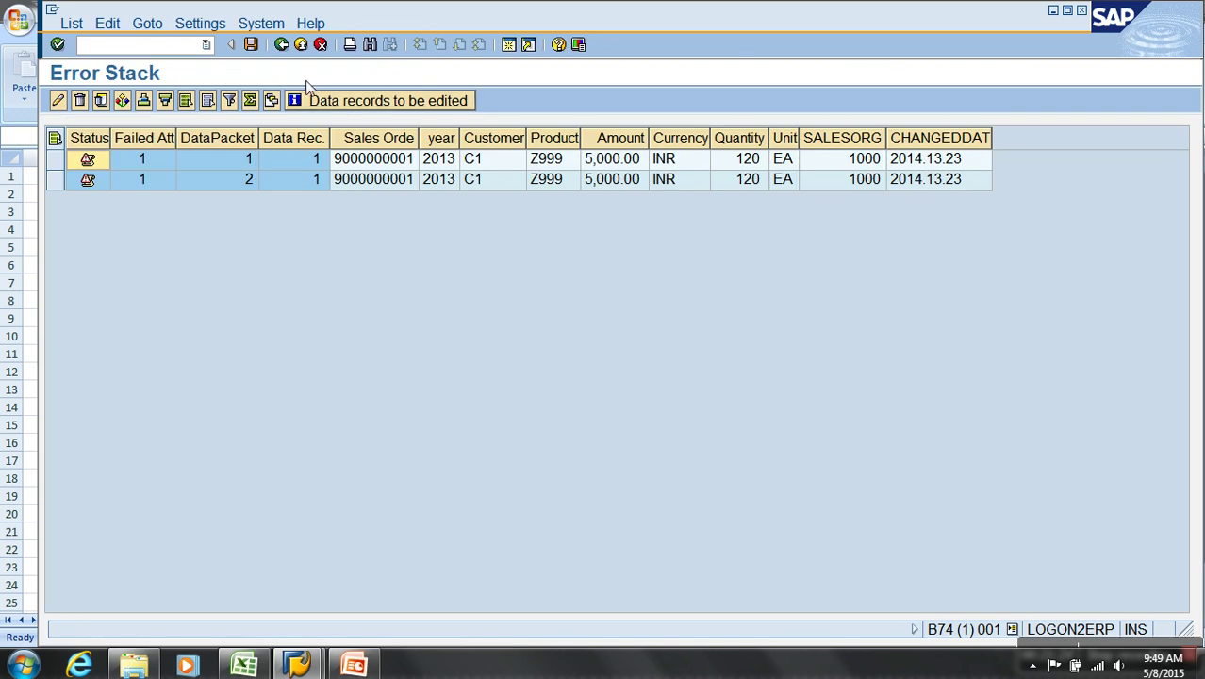
pyautogui.click(301, 44)
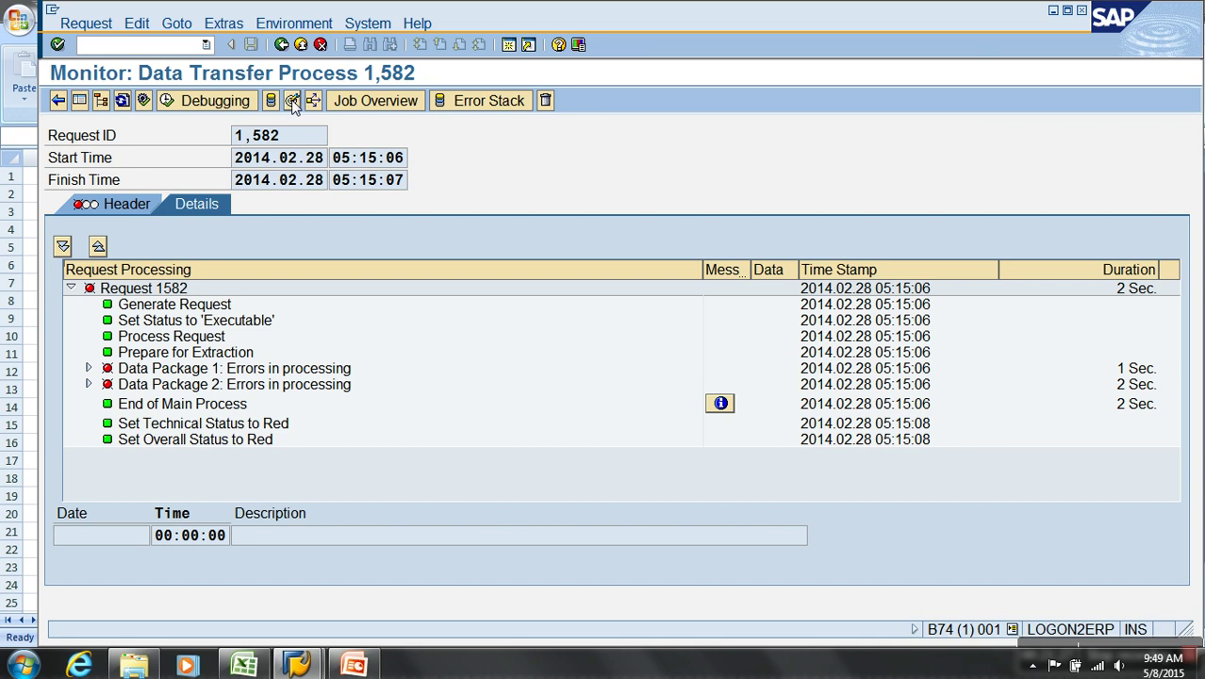
# In the cube's request management, set the overall status of request 1582 to Status Erroneous and refresh the request list
pyautogui.click(292, 102)
pyautogui.click(349, 356)
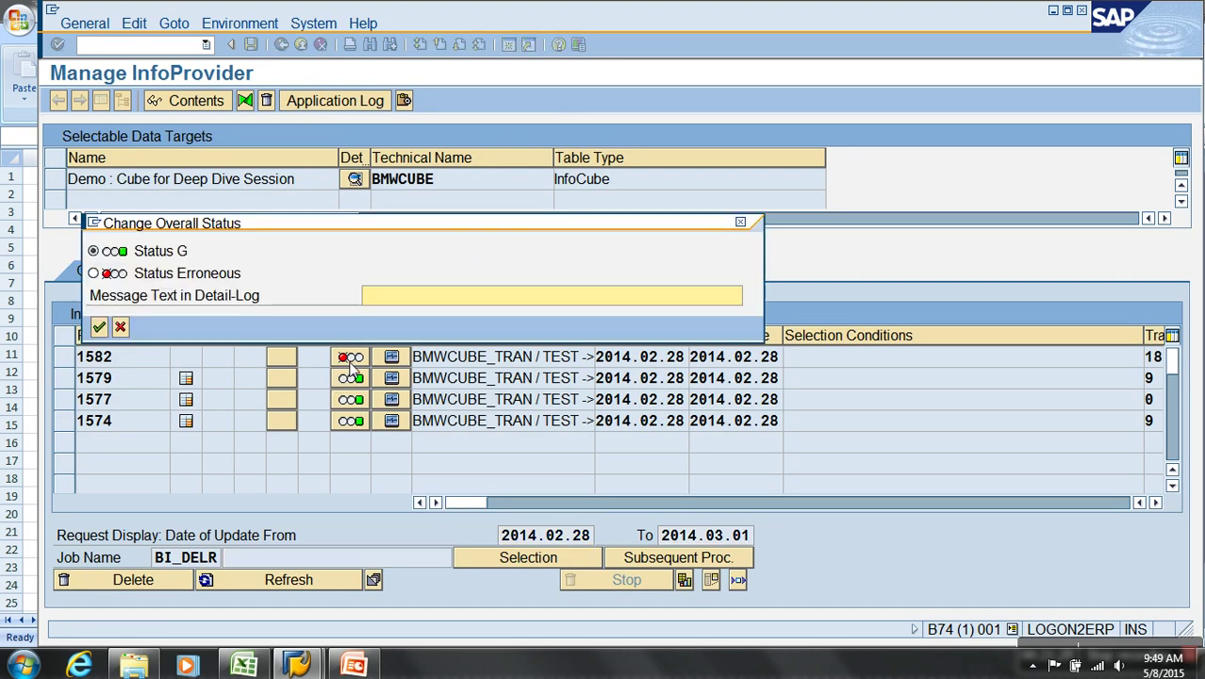
pyautogui.click(94, 271)
pyautogui.click(100, 323)
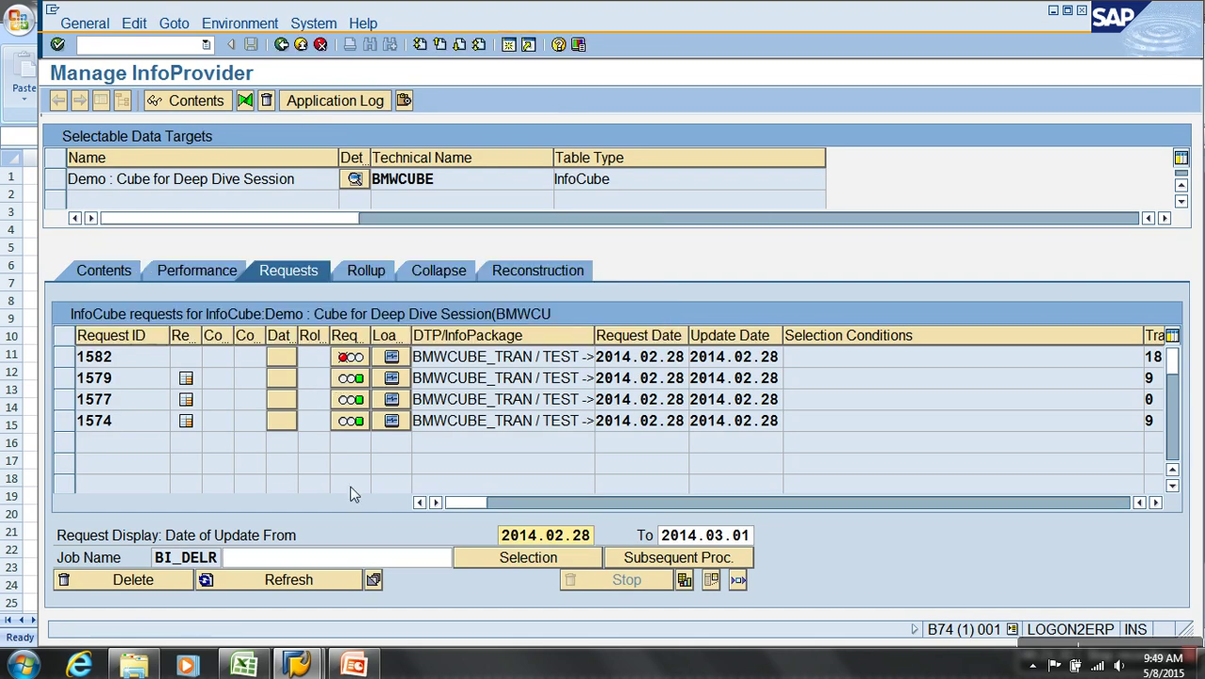
pyautogui.click(329, 581)
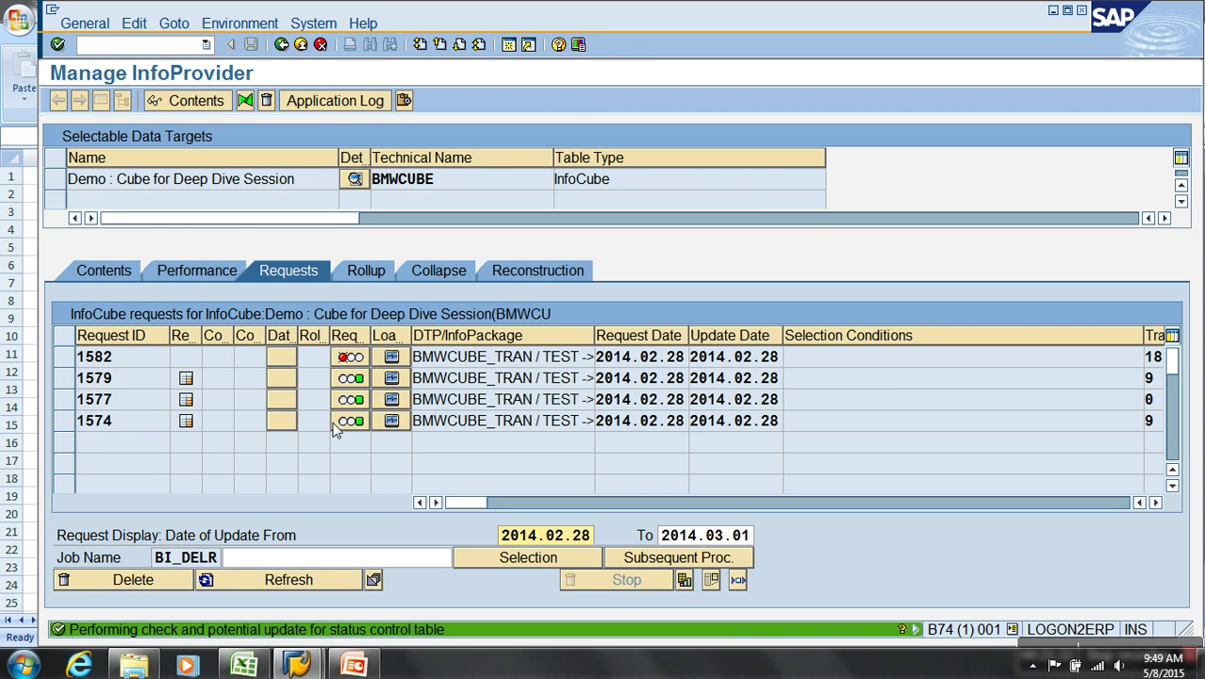
# Set the overall status of request 1582 to Status G and return to the modeling workbench
pyautogui.click(350, 379)
pyautogui.click(148, 253)
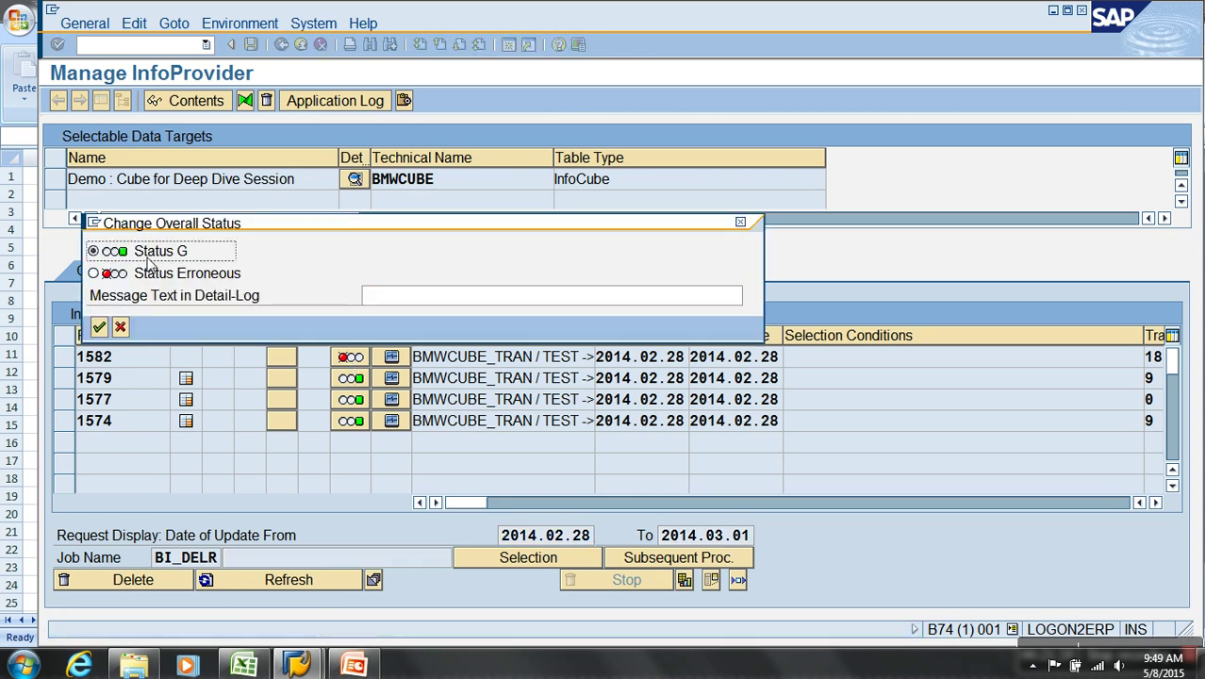
pyautogui.click(99, 328)
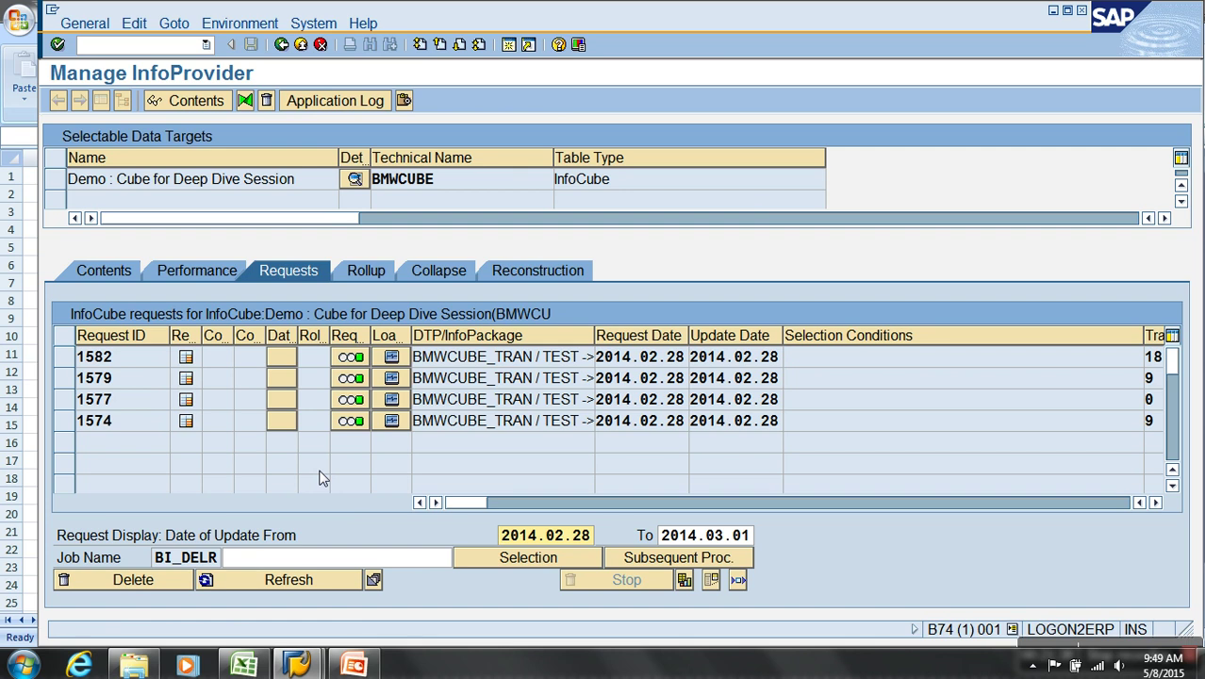
pyautogui.click(301, 44)
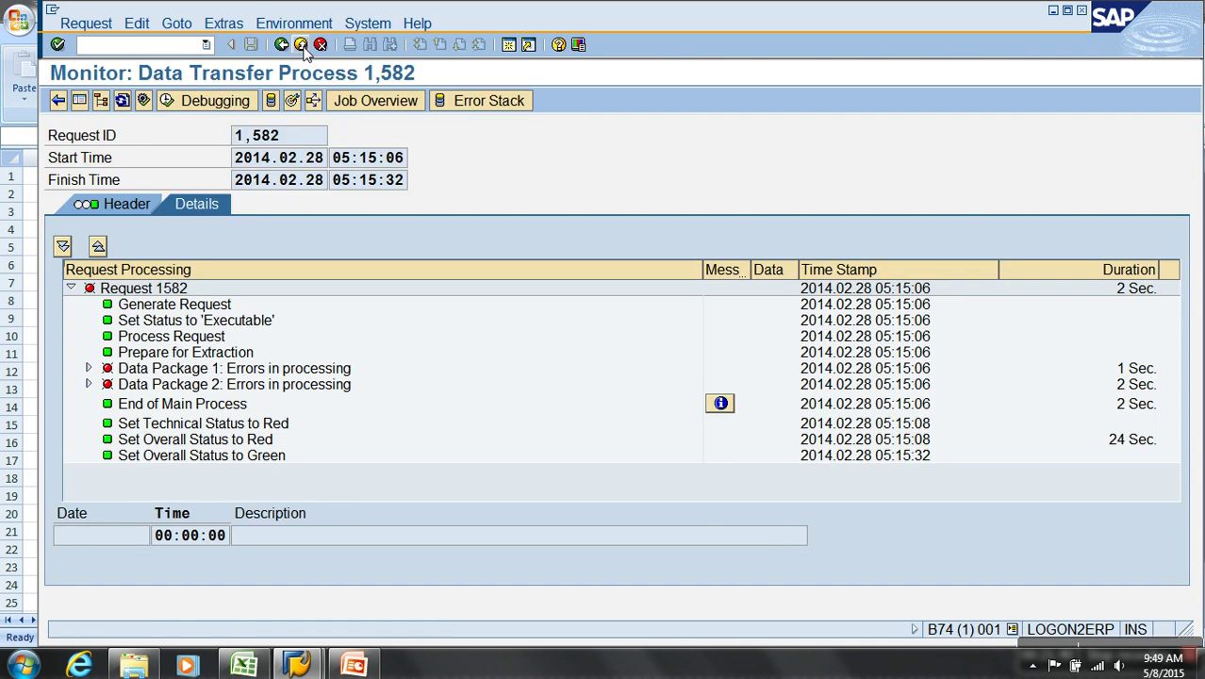
pyautogui.click(301, 44)
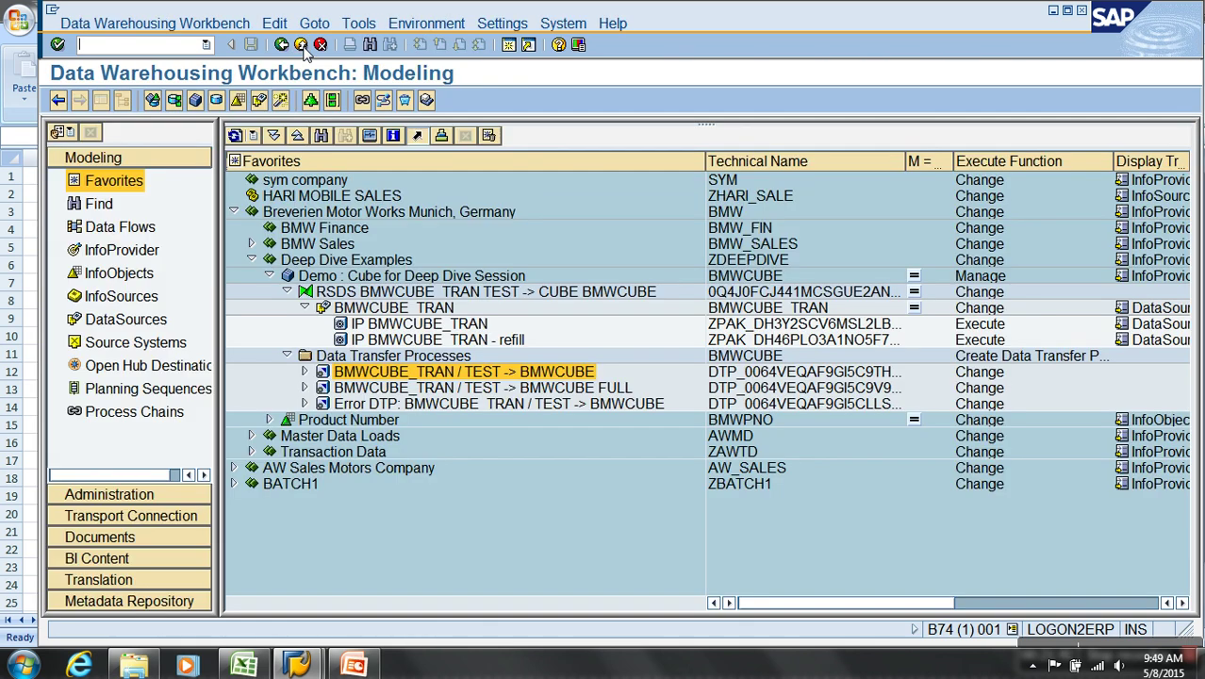
# Open the BMWCUBE_TRAN / TEST -> BMWCUBE DTP for changing in full screen
pyautogui.rightClick(496, 371)
pyautogui.click(529, 407)
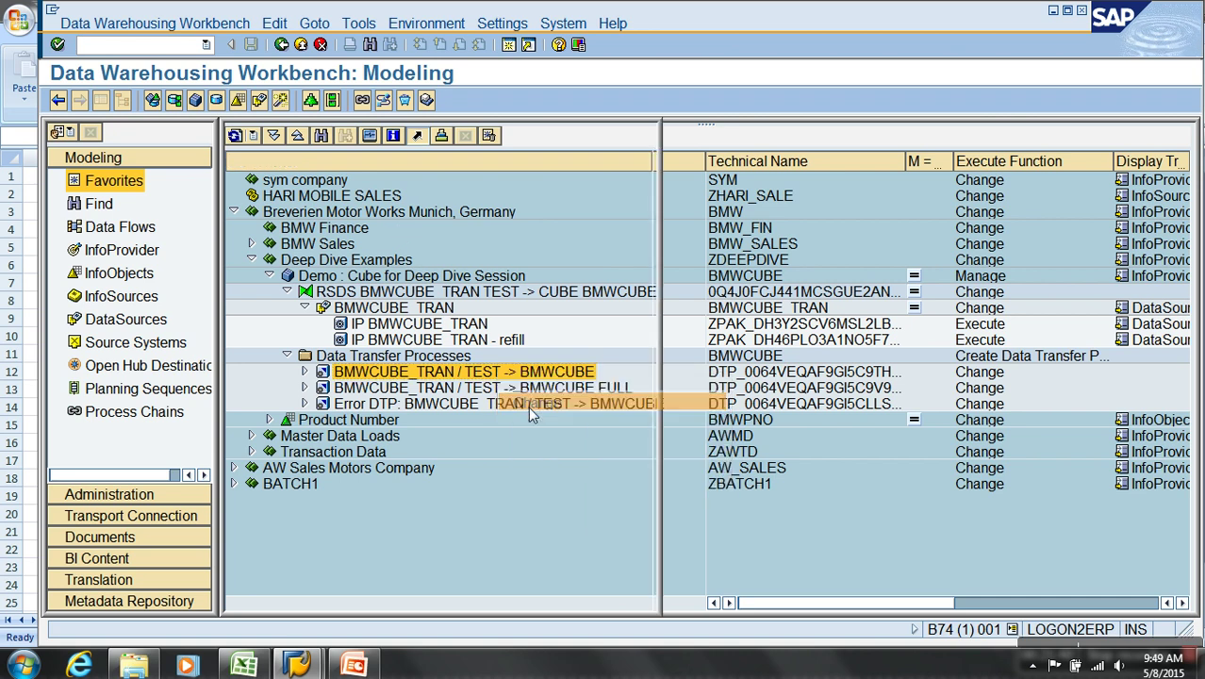
pyautogui.click(122, 101)
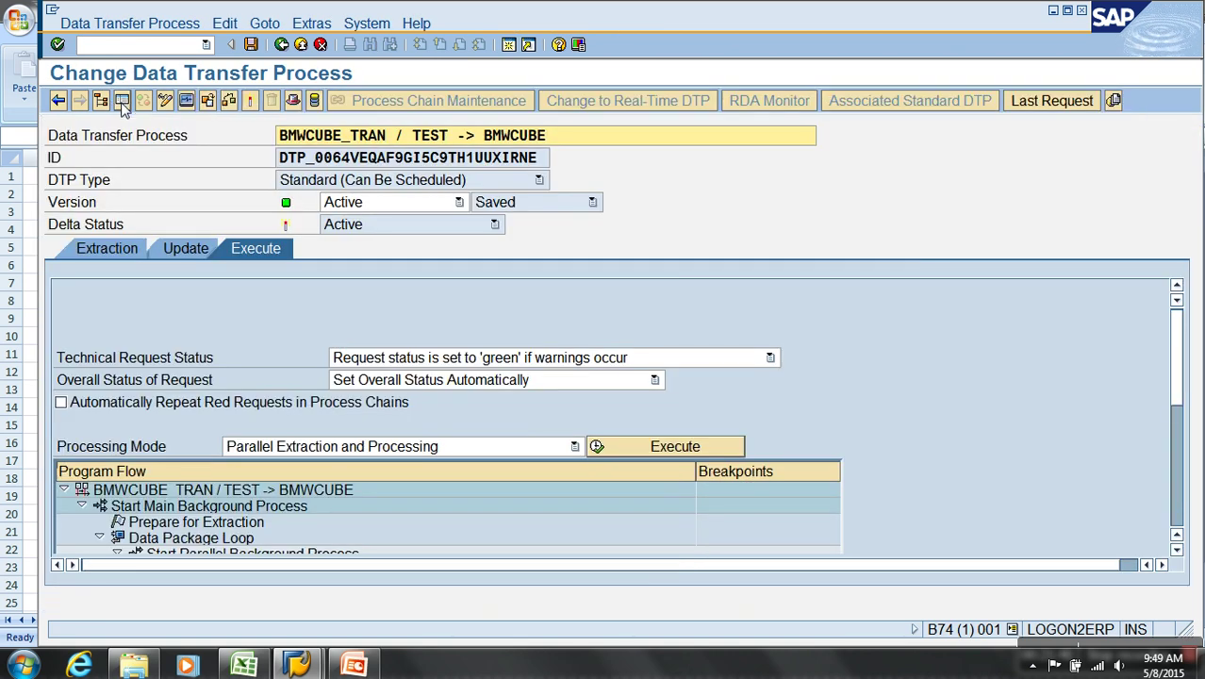
# Set the DTP's error handling to Update Valid Records, Reporting Possible (Request Green) and activate the DTP
pyautogui.click(188, 247)
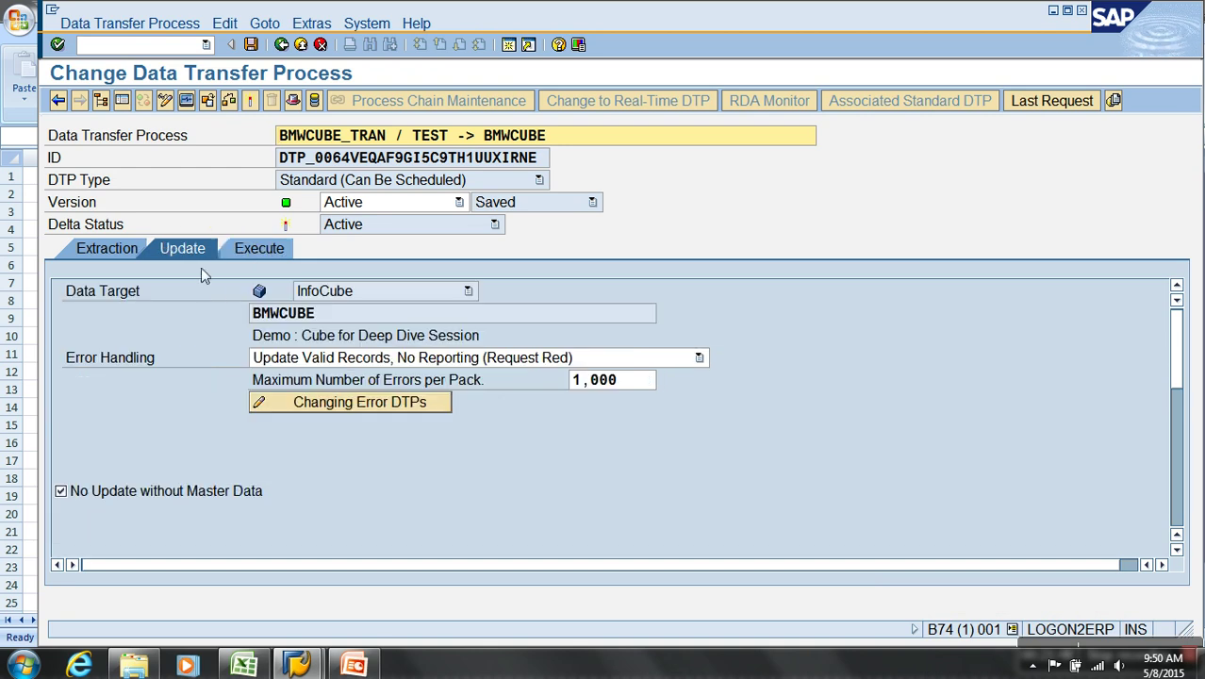
pyautogui.click(354, 360)
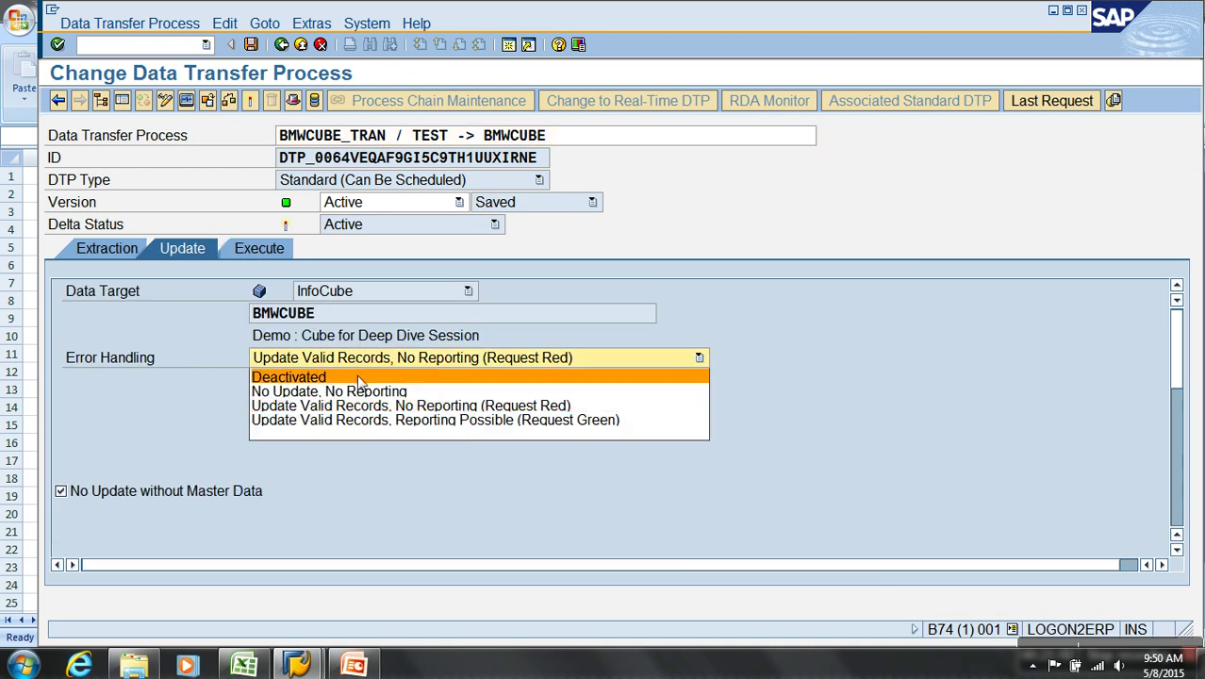
pyautogui.click(357, 376)
pyautogui.click(342, 359)
pyautogui.click(356, 420)
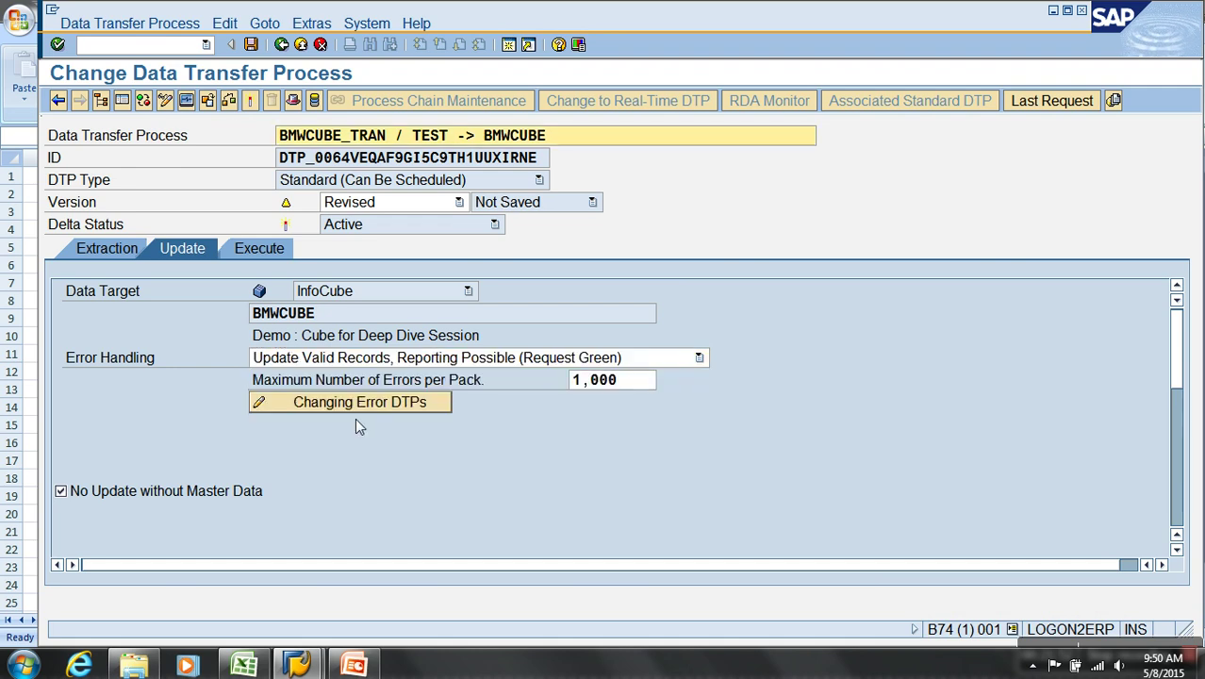
pyautogui.click(248, 100)
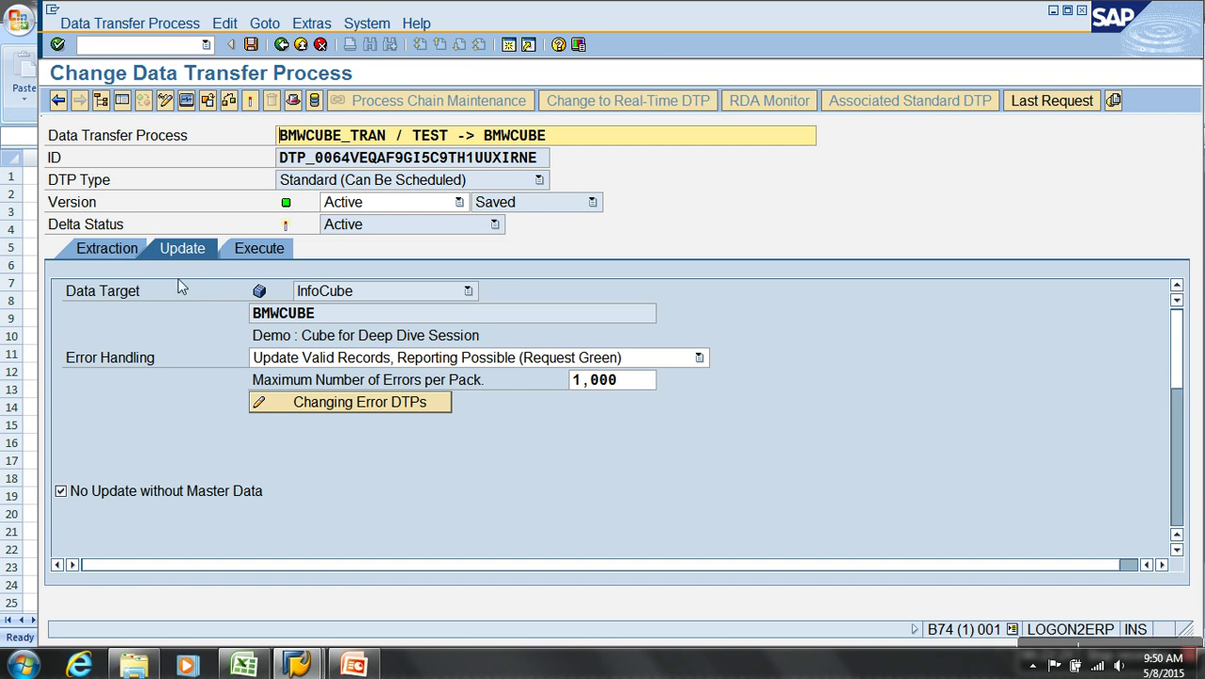
# From the DTP's monitor, open successful request 1582 and inspect its error stack, closing it without displaying records
pyautogui.click(186, 100)
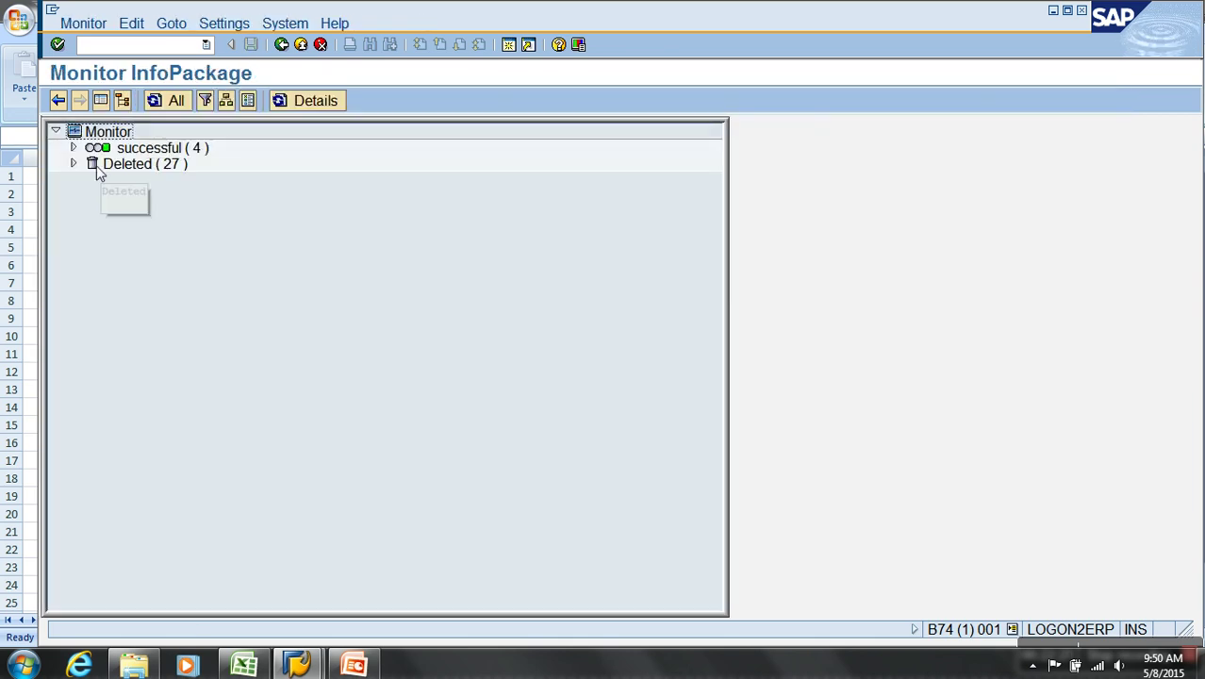
pyautogui.click(73, 148)
pyautogui.doubleClick(247, 263)
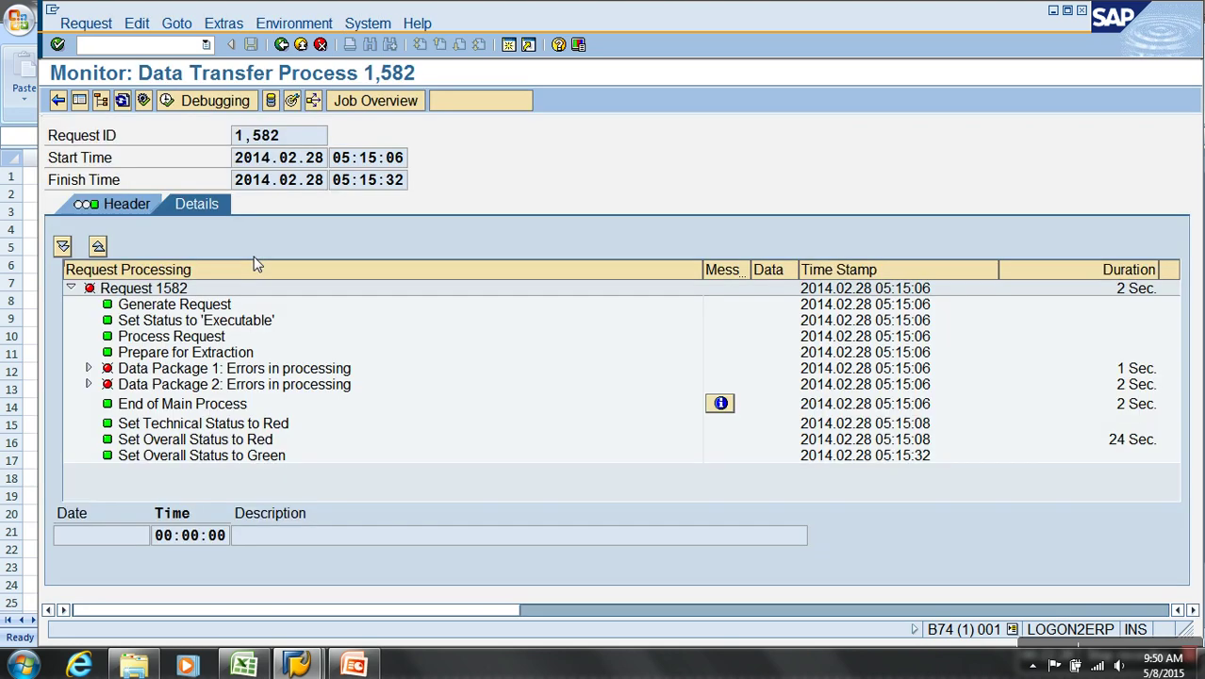
pyautogui.click(482, 100)
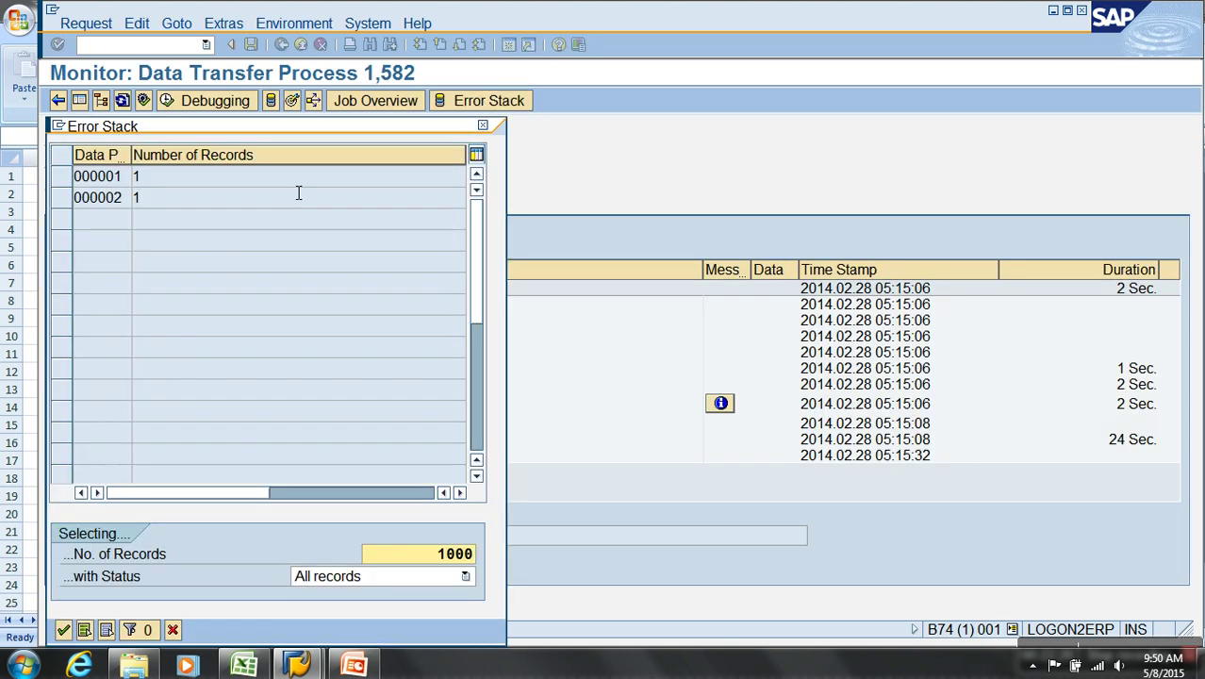
pyautogui.click(178, 632)
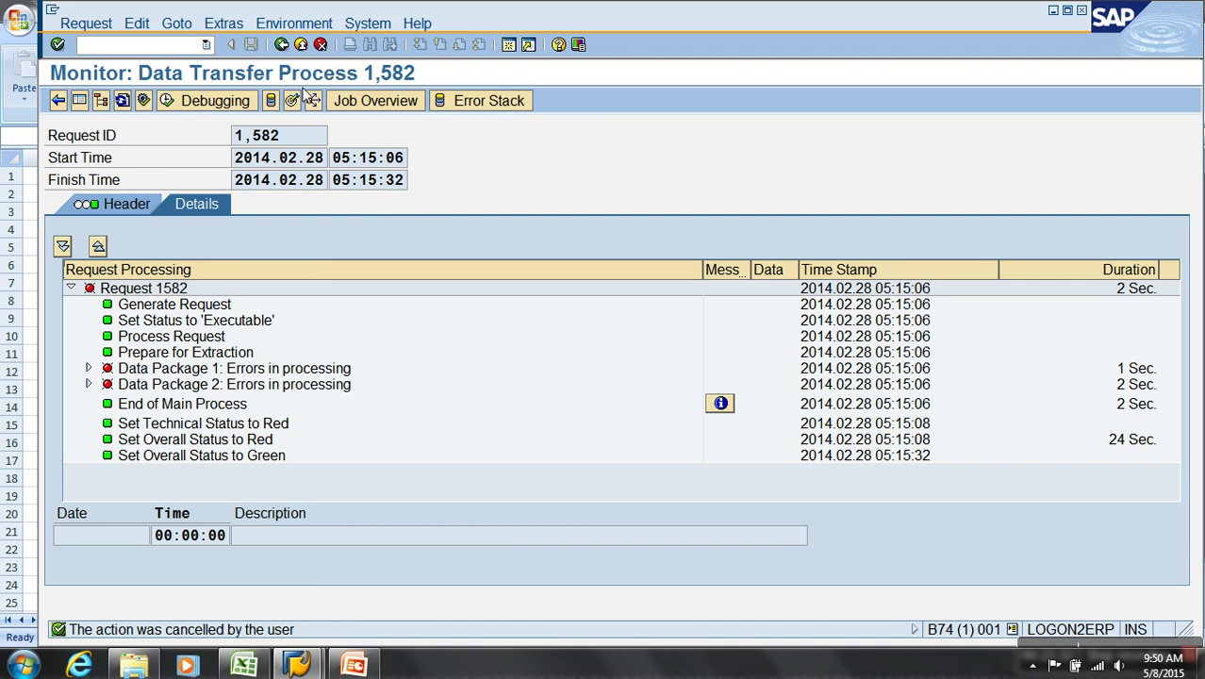
# View the details of request 1574 from the monitor's request list and return to the modeling workbench
pyautogui.click(281, 45)
pyautogui.doubleClick(247, 212)
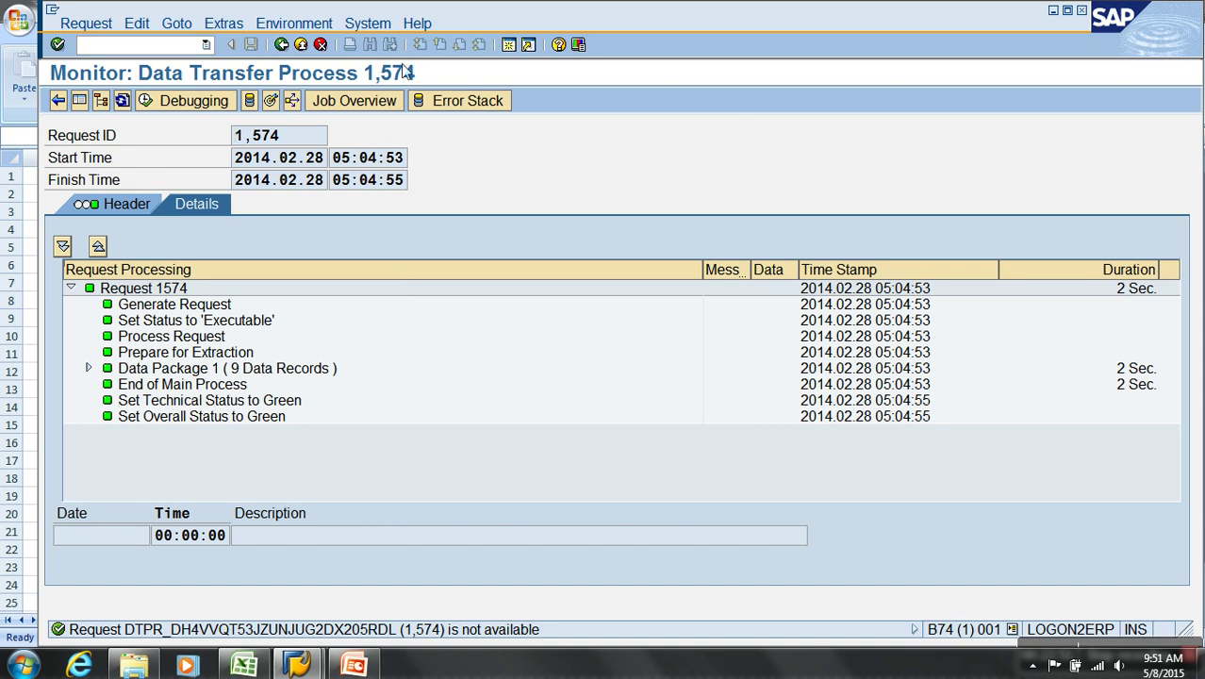
pyautogui.click(300, 46)
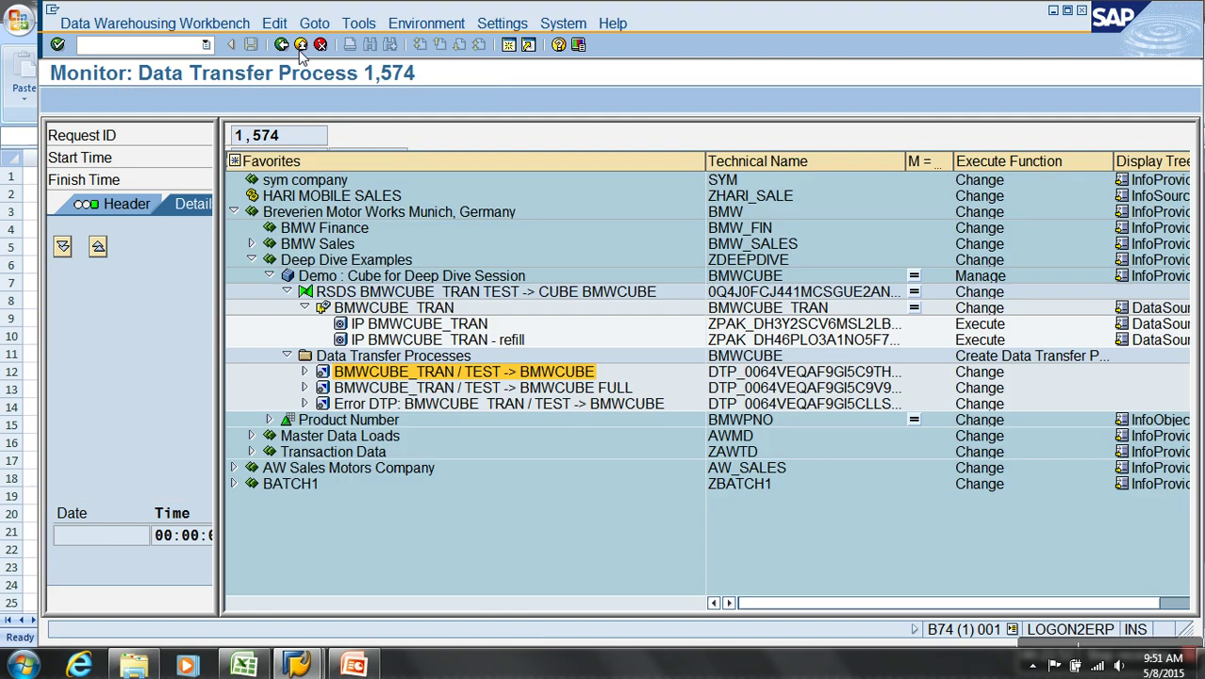
# Display the BMWCUBE_TRAN / TEST -> BMWCUBE DTP in full screen and copy the table name from its error stack customizing settings
pyautogui.doubleClick(490, 373)
pyautogui.click(104, 100)
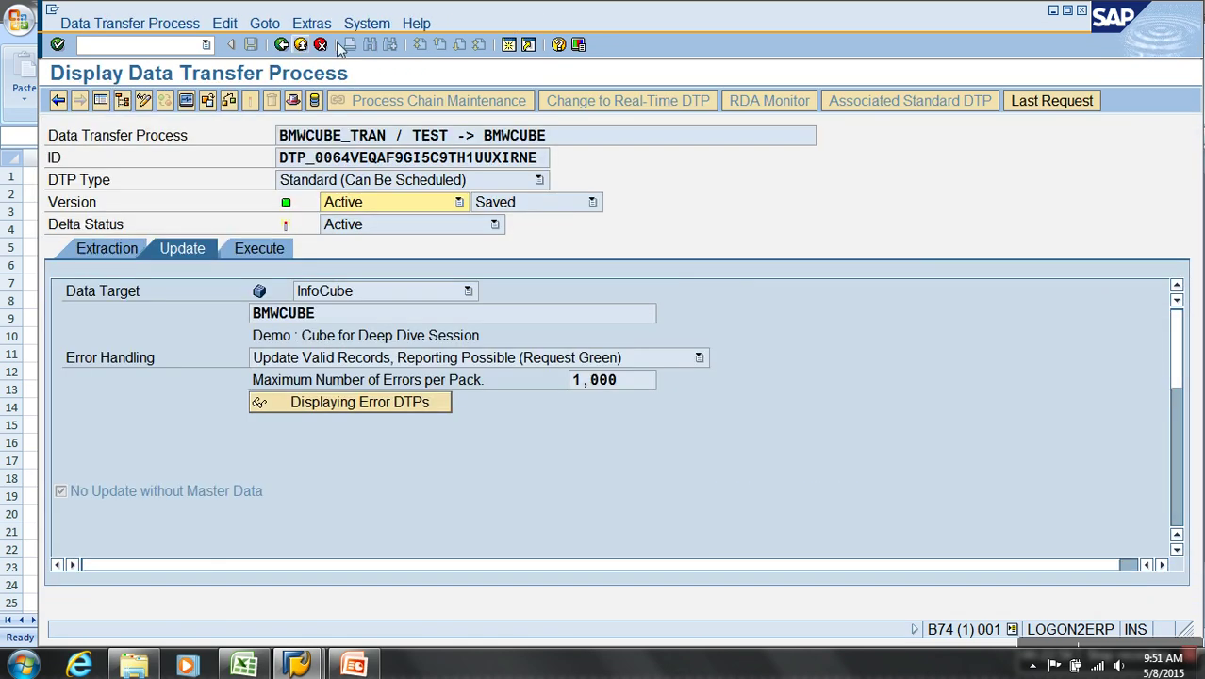
pyautogui.click(311, 22)
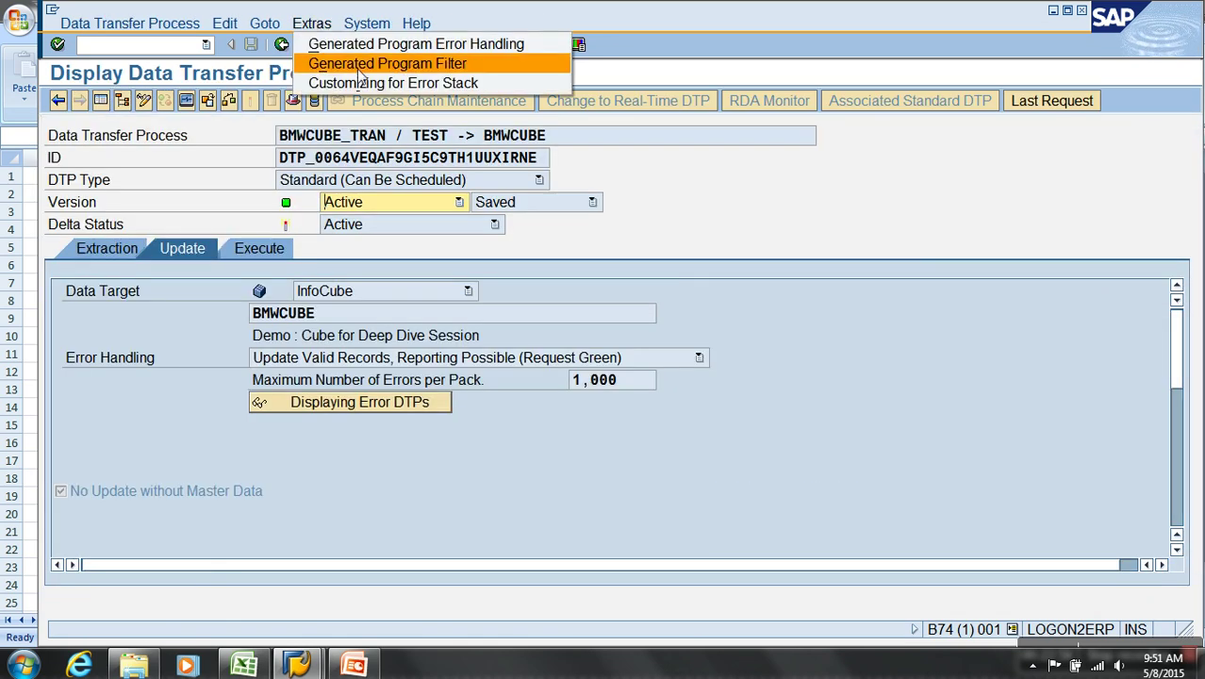
pyautogui.click(407, 86)
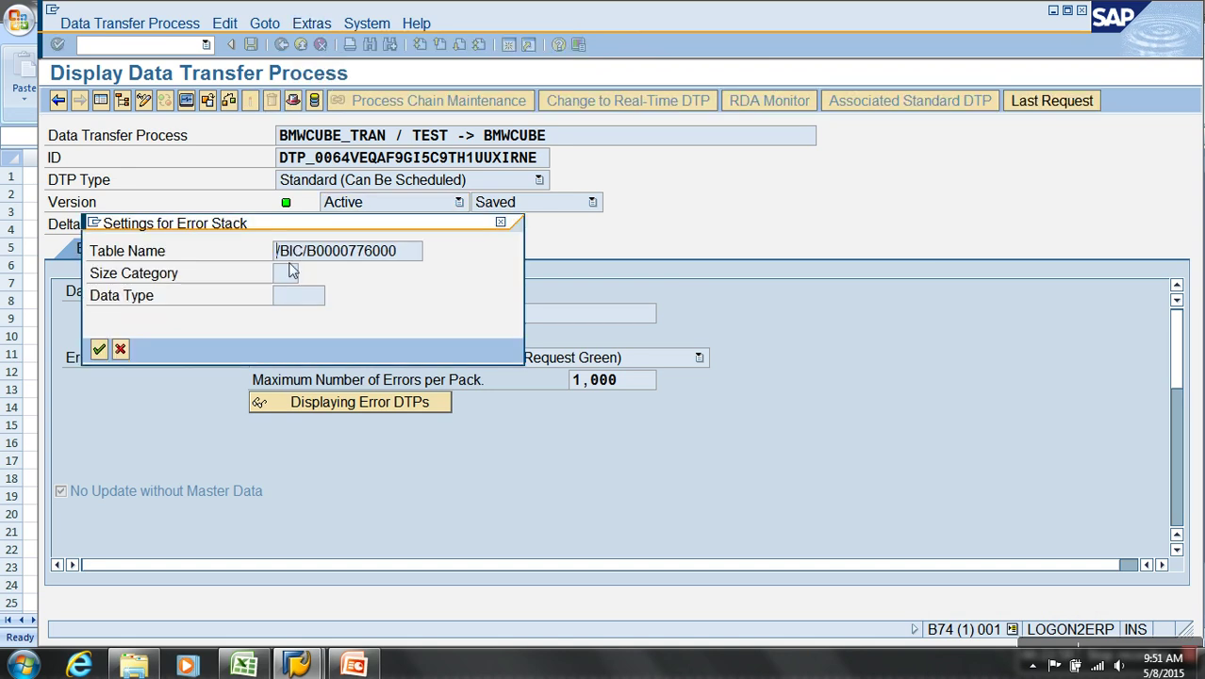
pyautogui.moveTo(276, 254); pyautogui.dragTo(424, 258)
pyautogui.hotkey('ctrl', 'c')
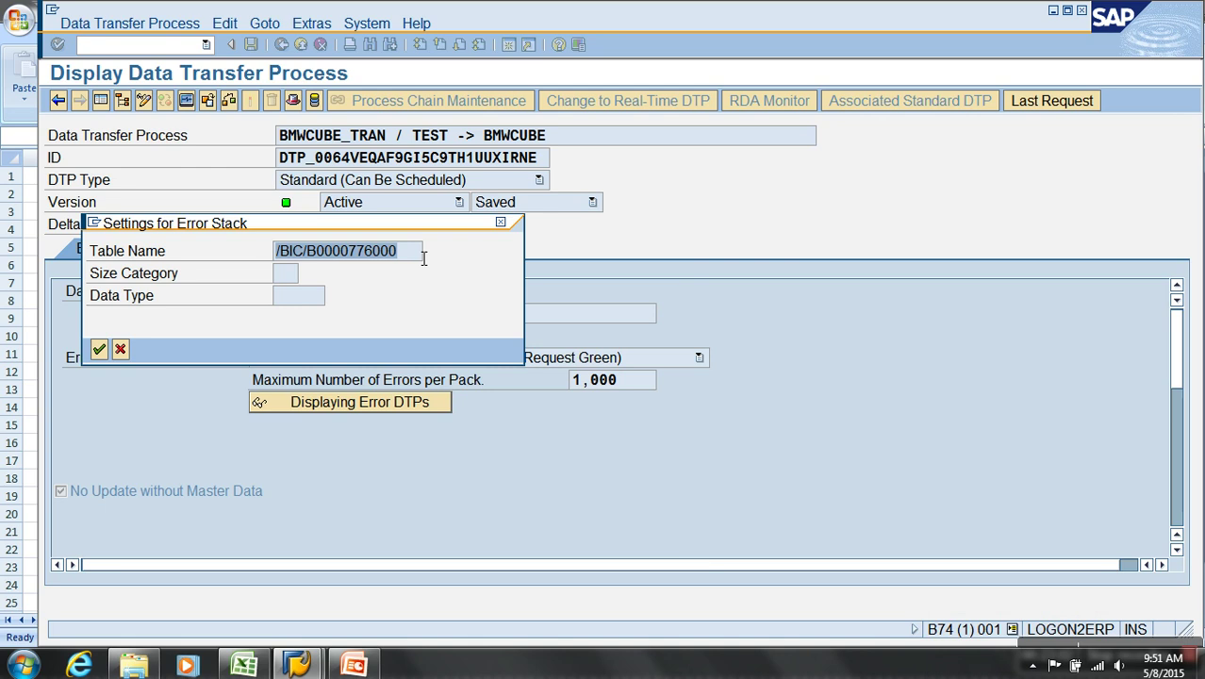
pyautogui.click(424, 259)
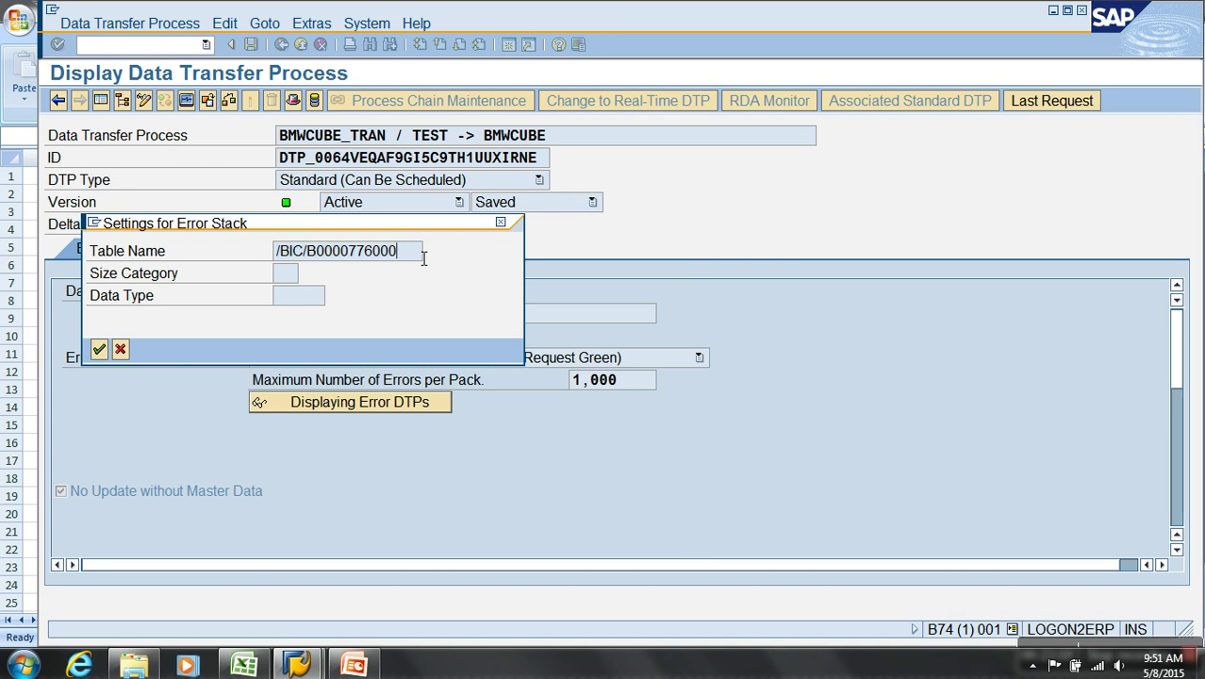
pyautogui.click(119, 350)
pyautogui.click(508, 47)
pyautogui.write('se14')
pyautogui.press('Return')
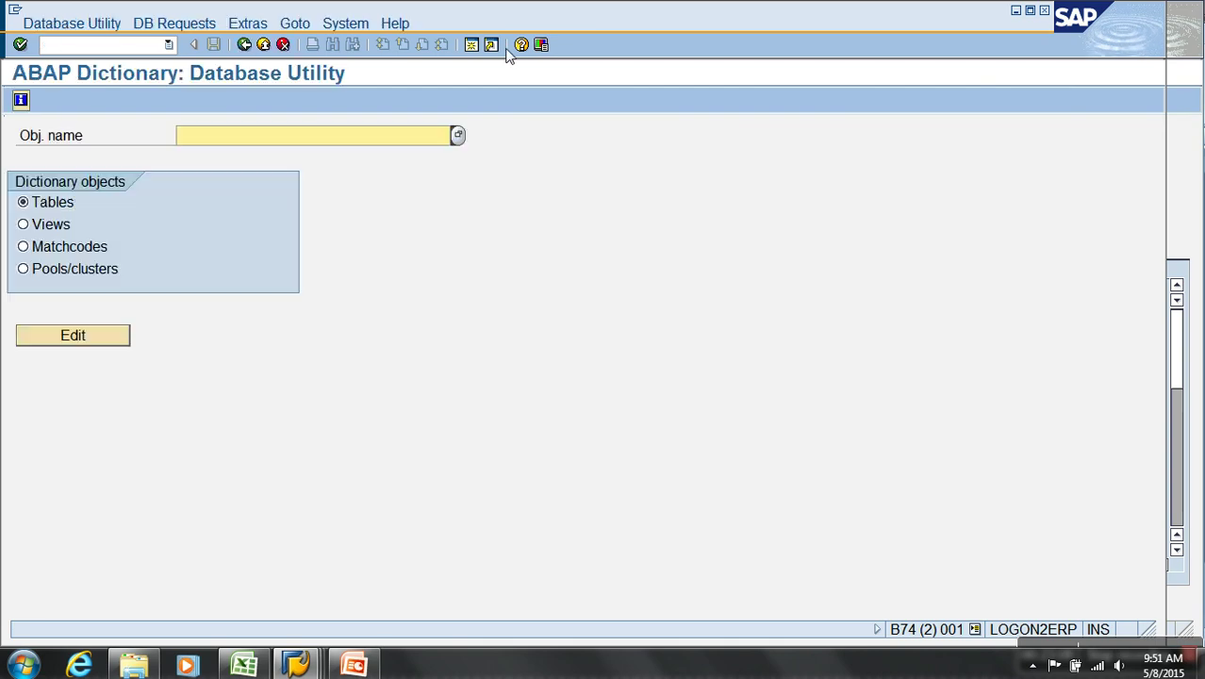
pyautogui.hotkey('ctrl', 'v')
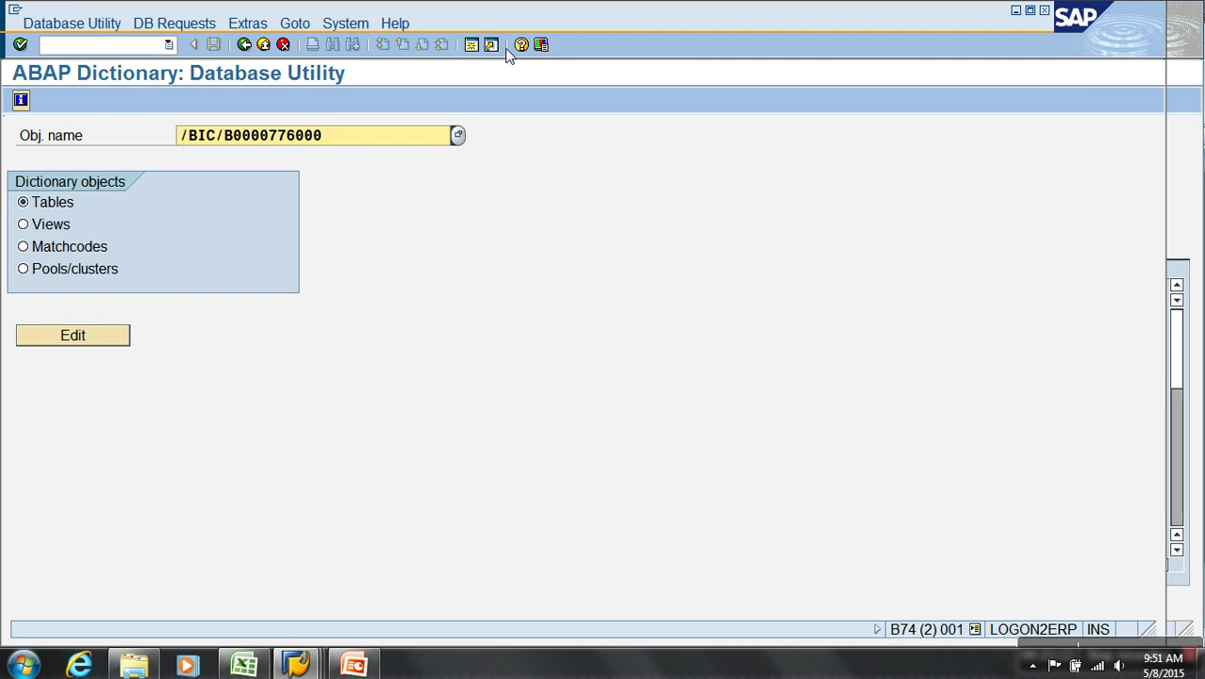
pyautogui.click(91, 338)
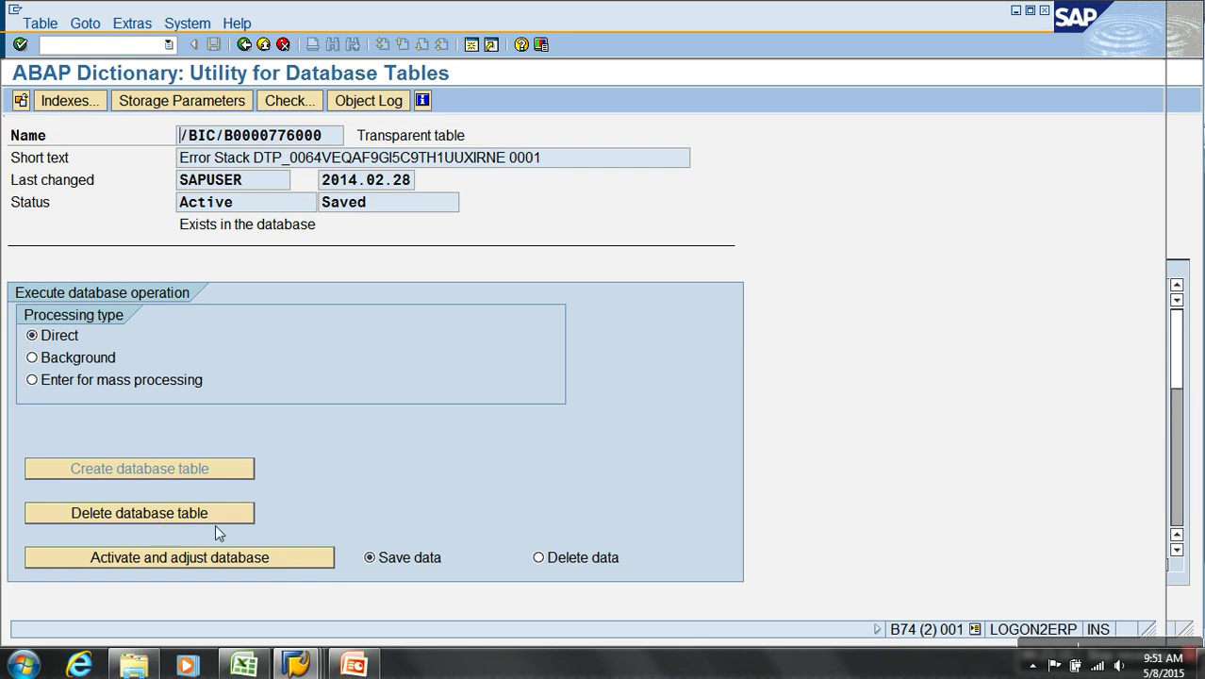
# Activate and adjust the error stack table in the database with the Delete data option, confirming the request
pyautogui.click(543, 560)
pyautogui.click(306, 561)
pyautogui.click(350, 365)
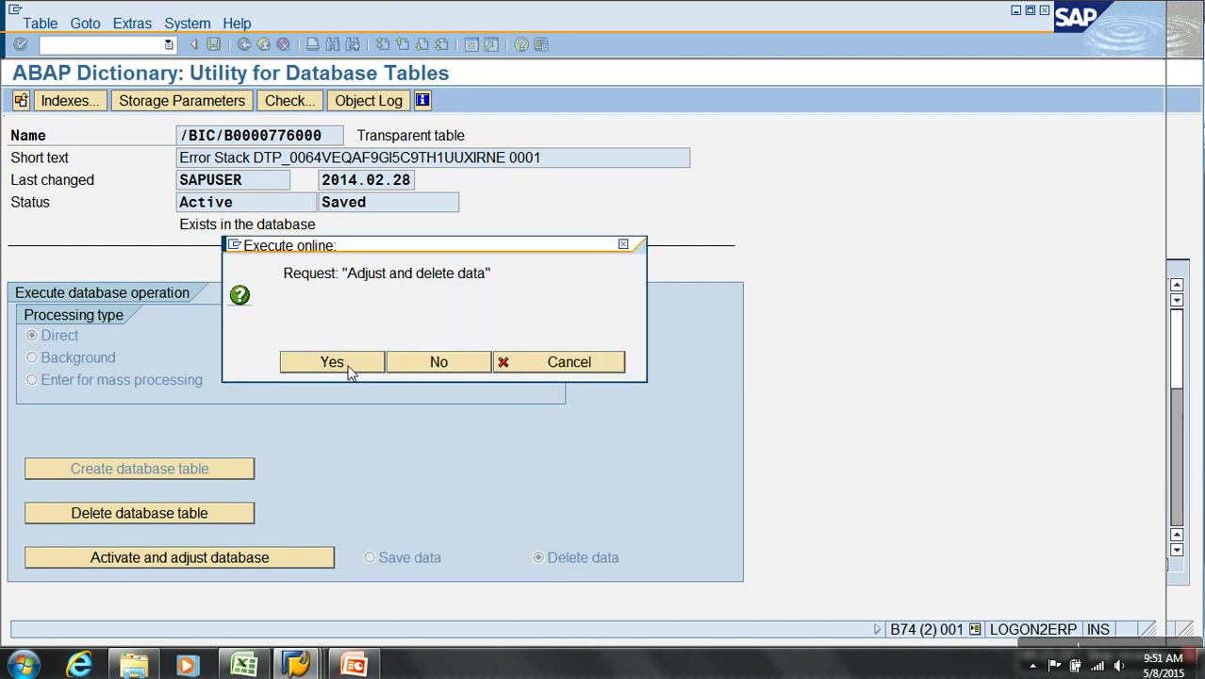
# Switch back to the DTP session, check request 1582's error stack through the monitor, and return to the modeling workbench
pyautogui.hotkey('alt', 'Tab')
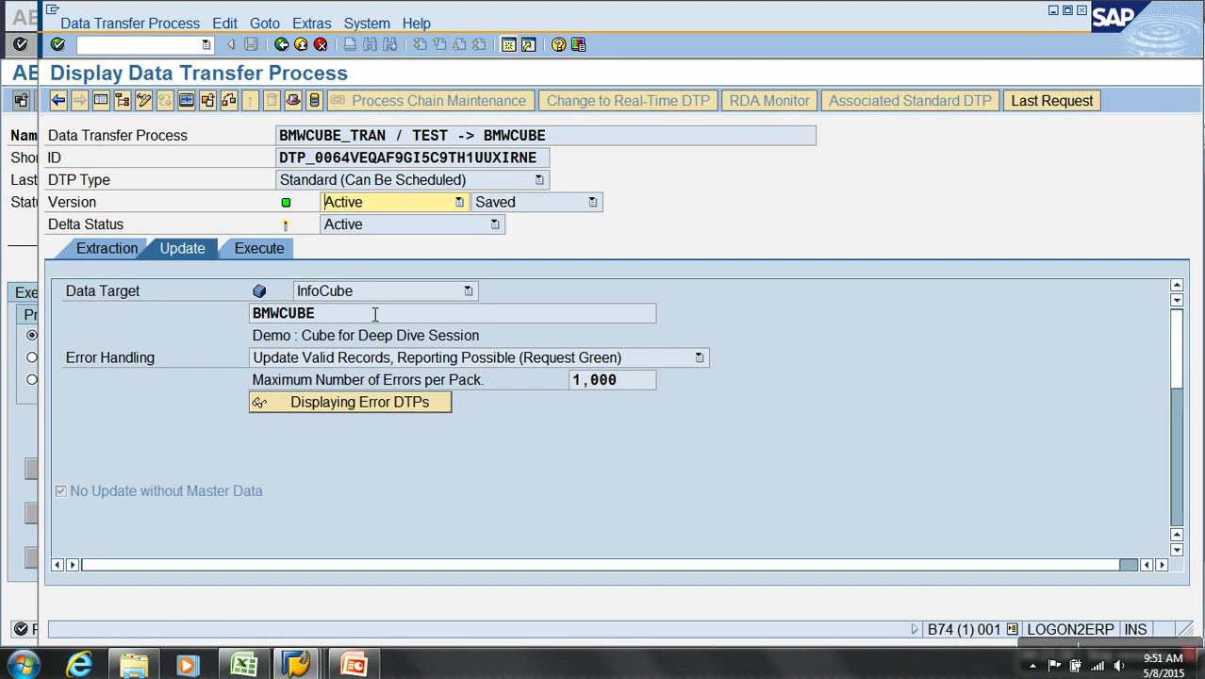
pyautogui.click(206, 101)
pyautogui.doubleClick(217, 254)
pyautogui.click(459, 108)
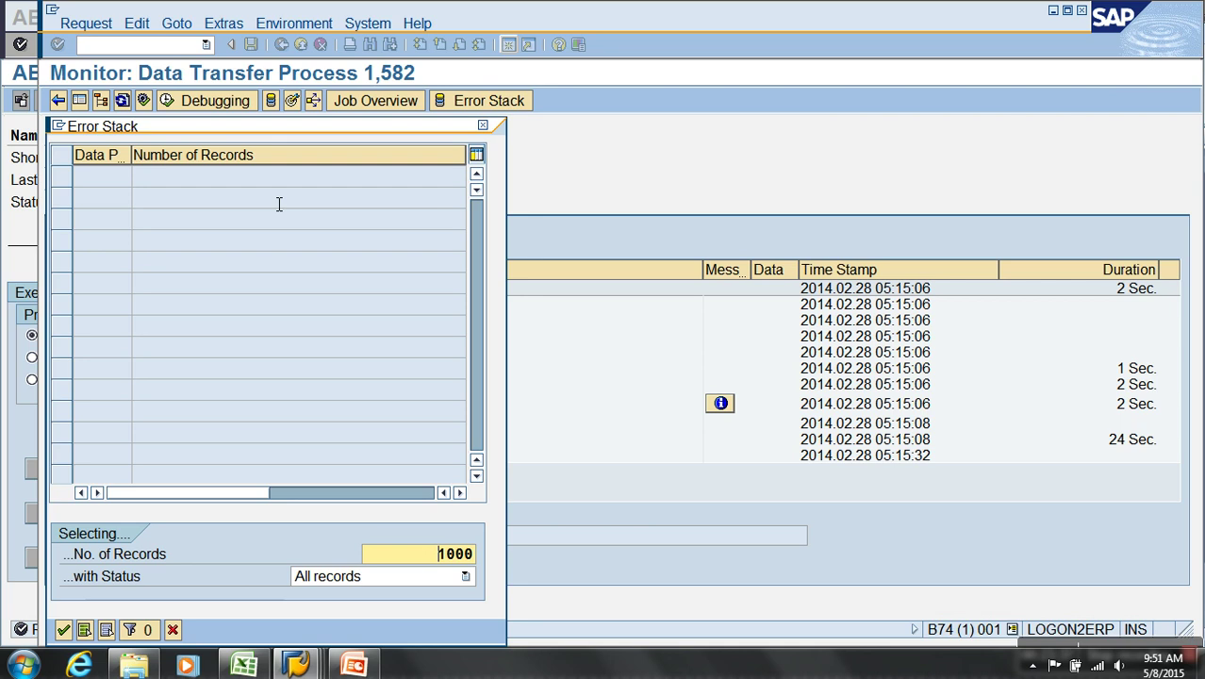
pyautogui.click(173, 629)
pyautogui.click(307, 44)
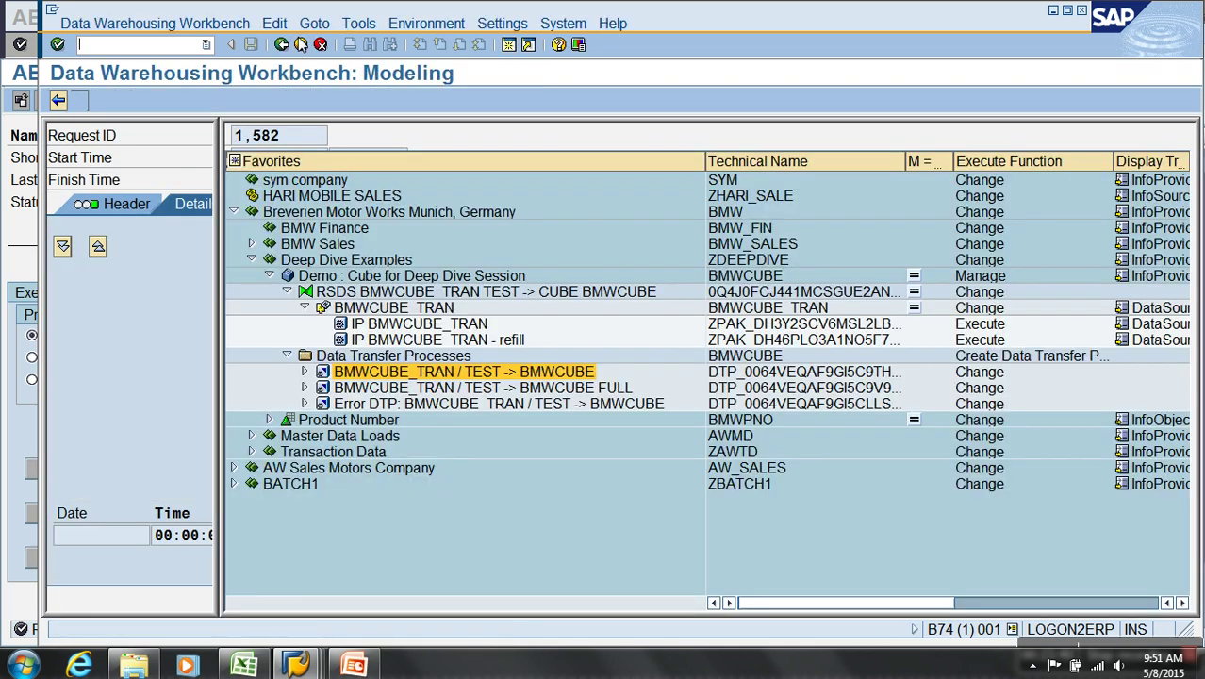
# Review the update settings of the BMWCUBE_TRAN / TEST -> BMWCUBE DTP with the navigator hidden, and return to the modeling workbench
pyautogui.doubleClick(462, 372)
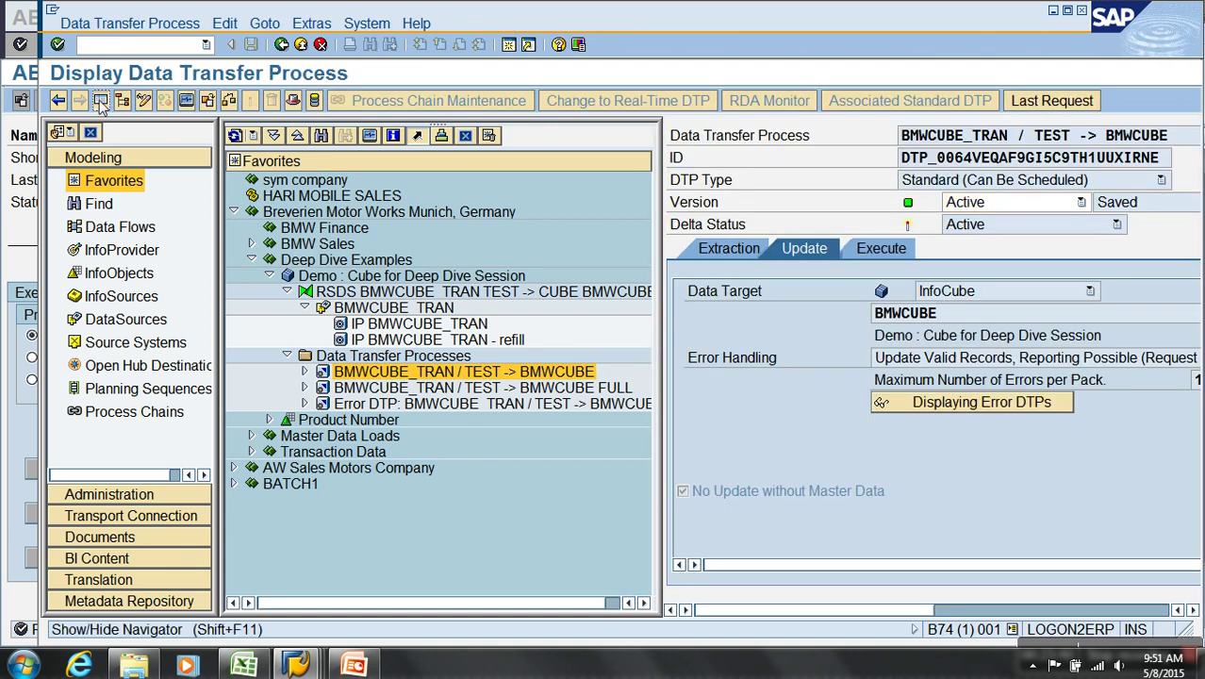
pyautogui.click(207, 100)
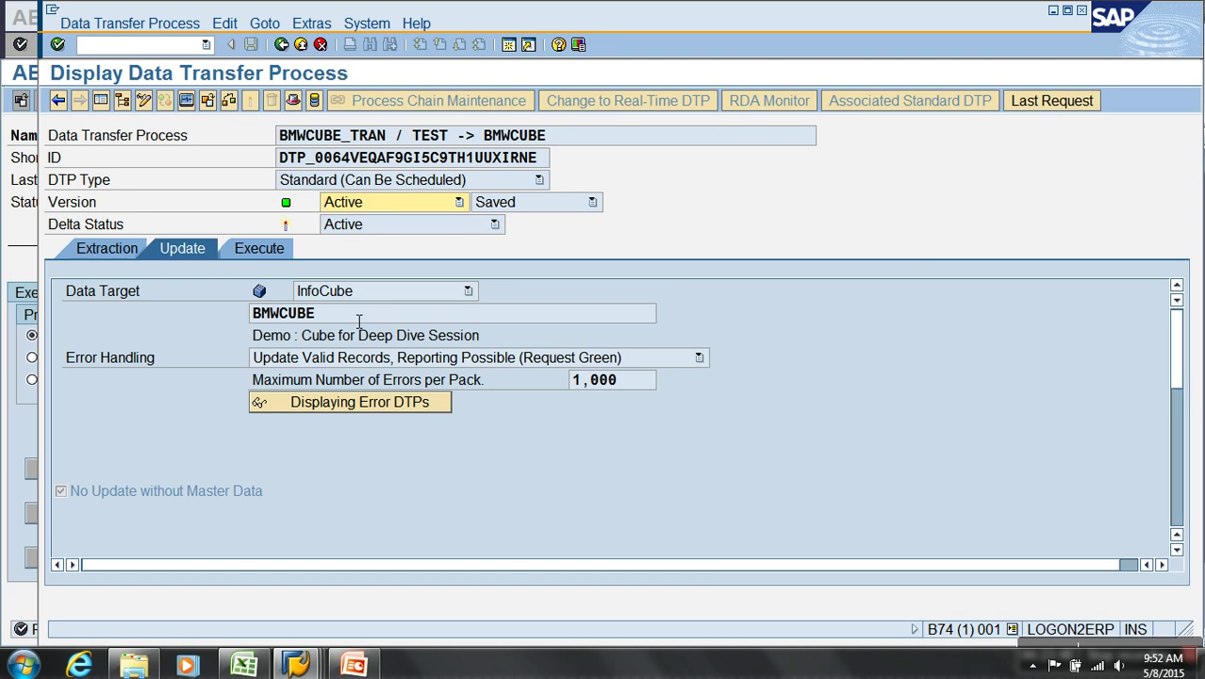
pyautogui.click(301, 44)
# Review the schedule options of the IP BMWCUBE_TRAN - refill InfoPackage in full width, and return to the modeling workbench
pyautogui.doubleClick(445, 339)
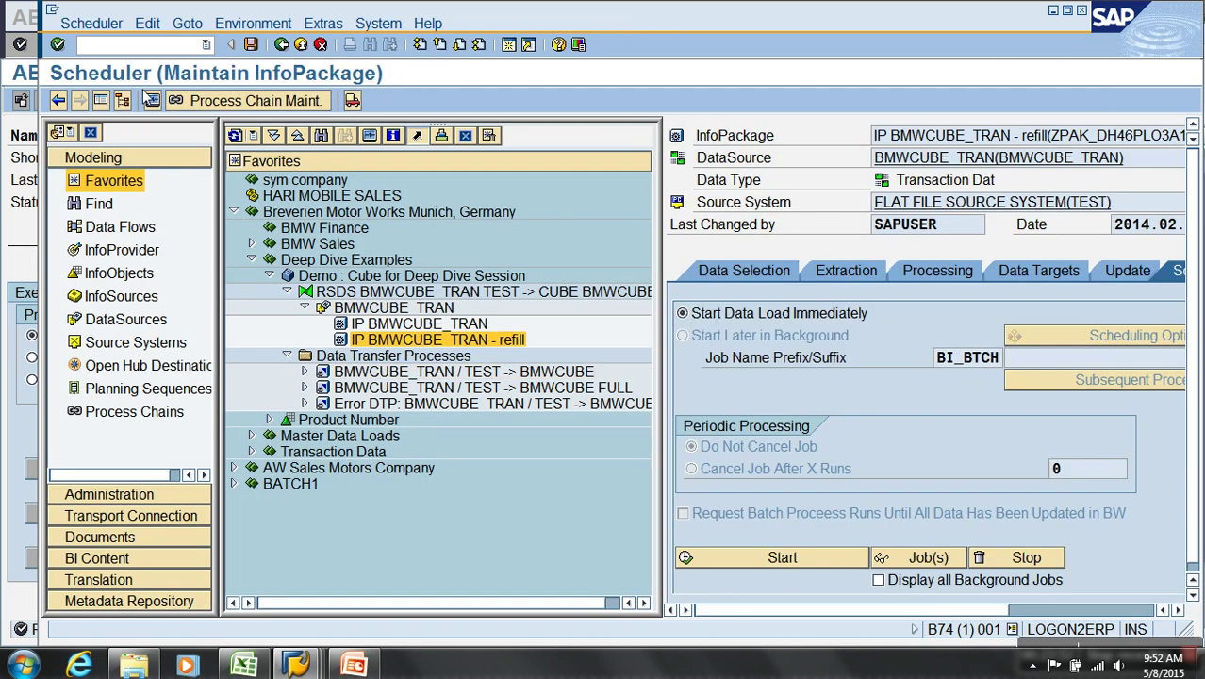
pyautogui.click(100, 102)
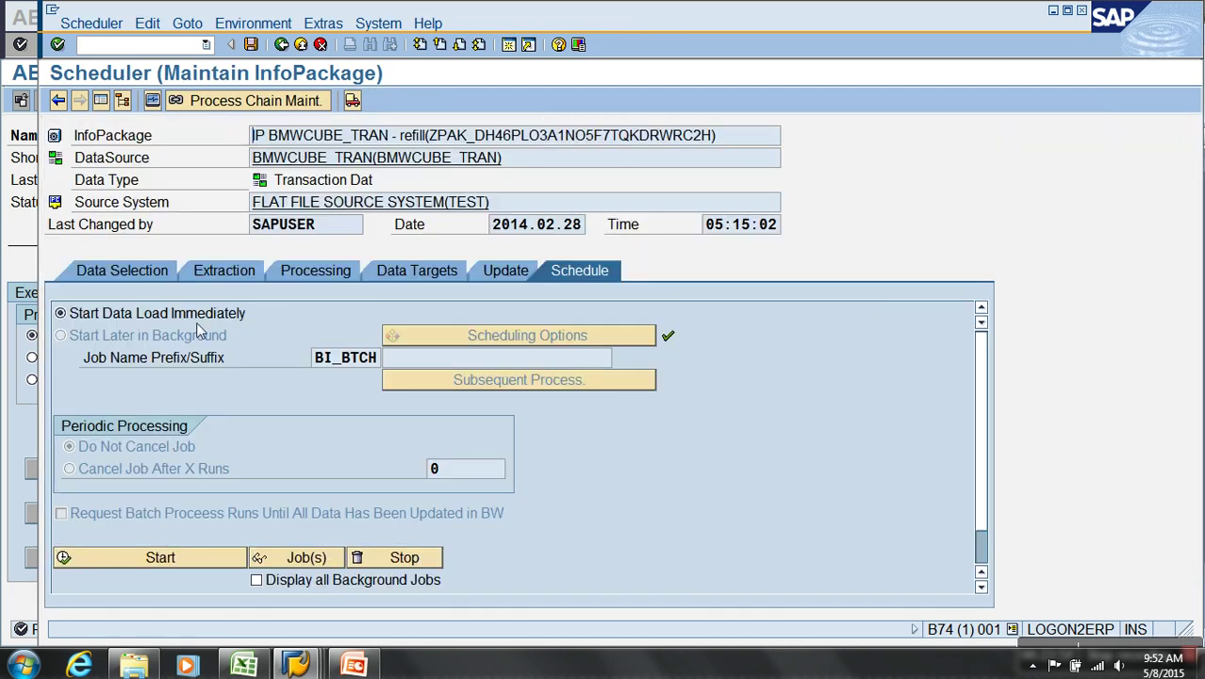
pyautogui.click(148, 317)
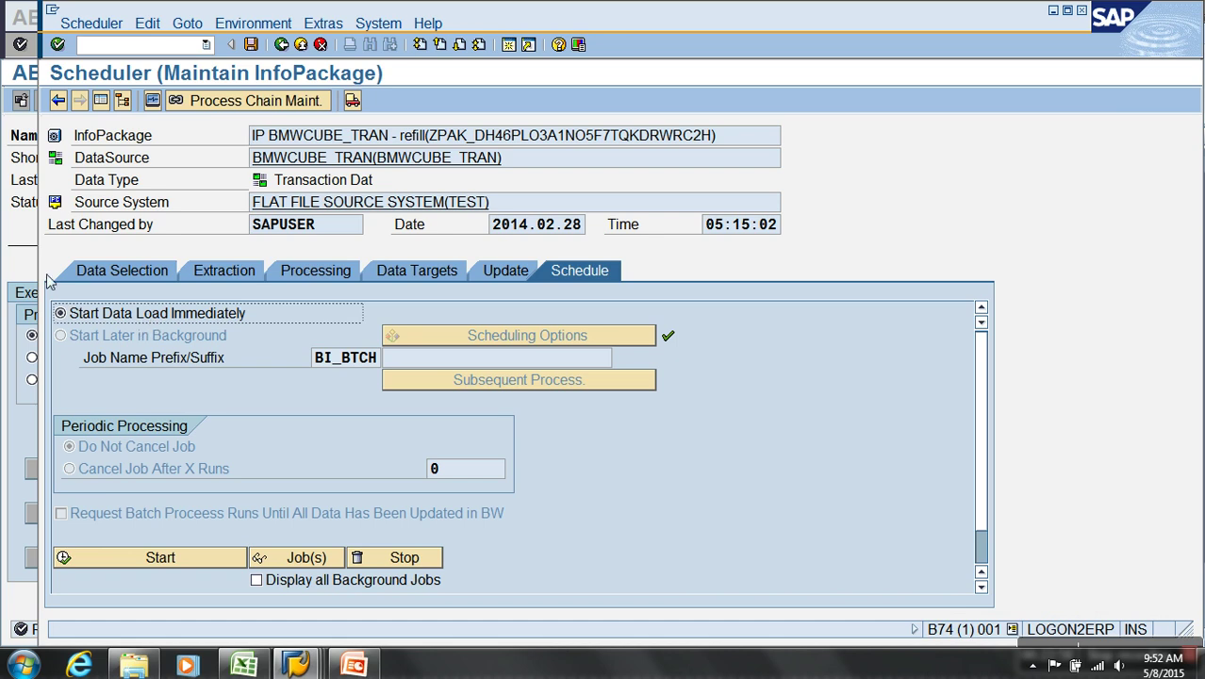
pyautogui.click(102, 341)
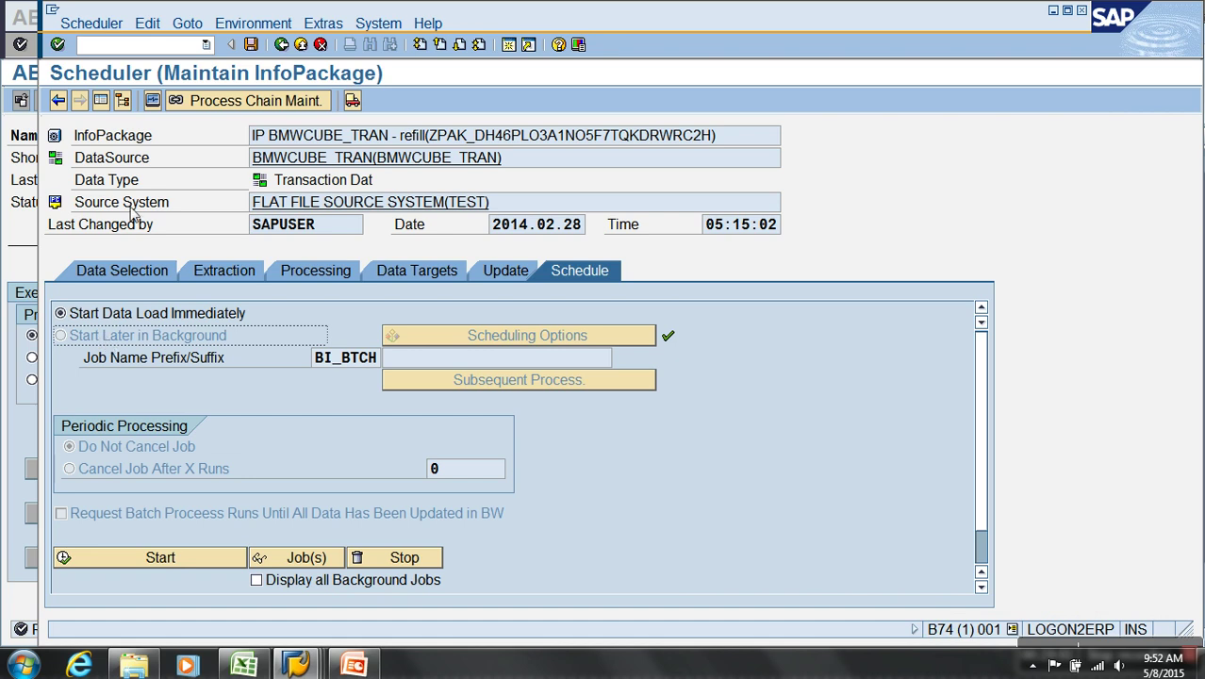
pyautogui.click(300, 45)
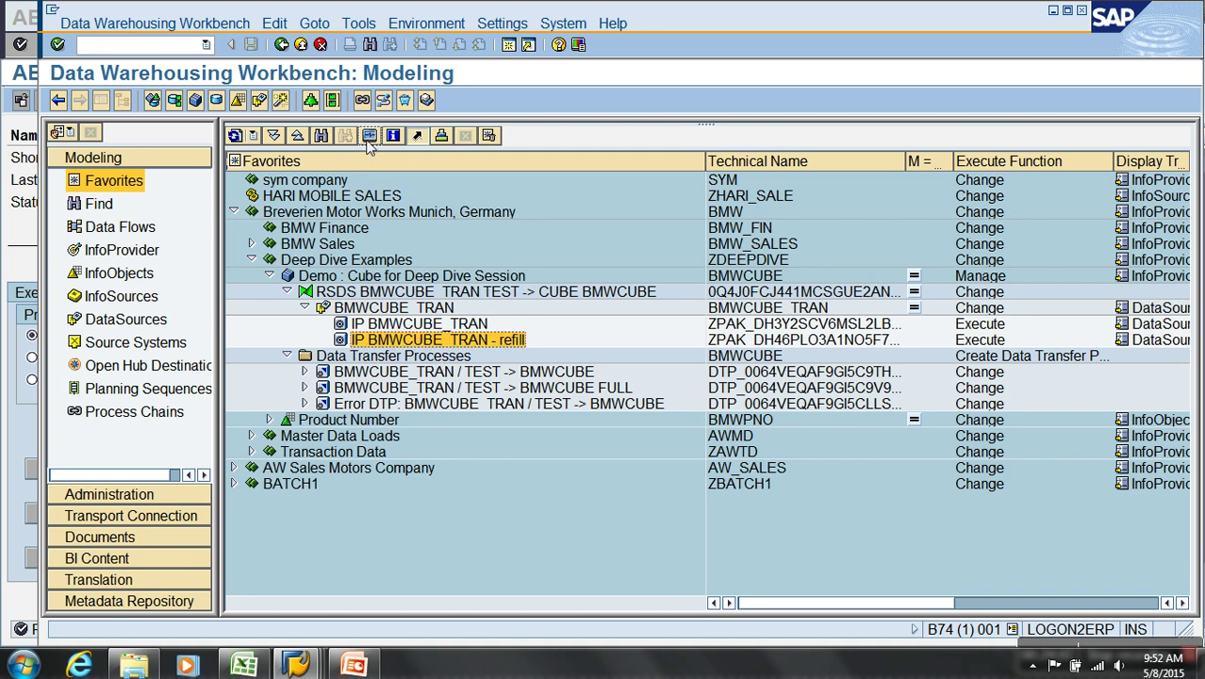
# Open the monitor for the BMWCUBE_TRAN / TEST -> BMWCUBE DTP and display the details of its 05:15:06 request
pyautogui.click(440, 372)
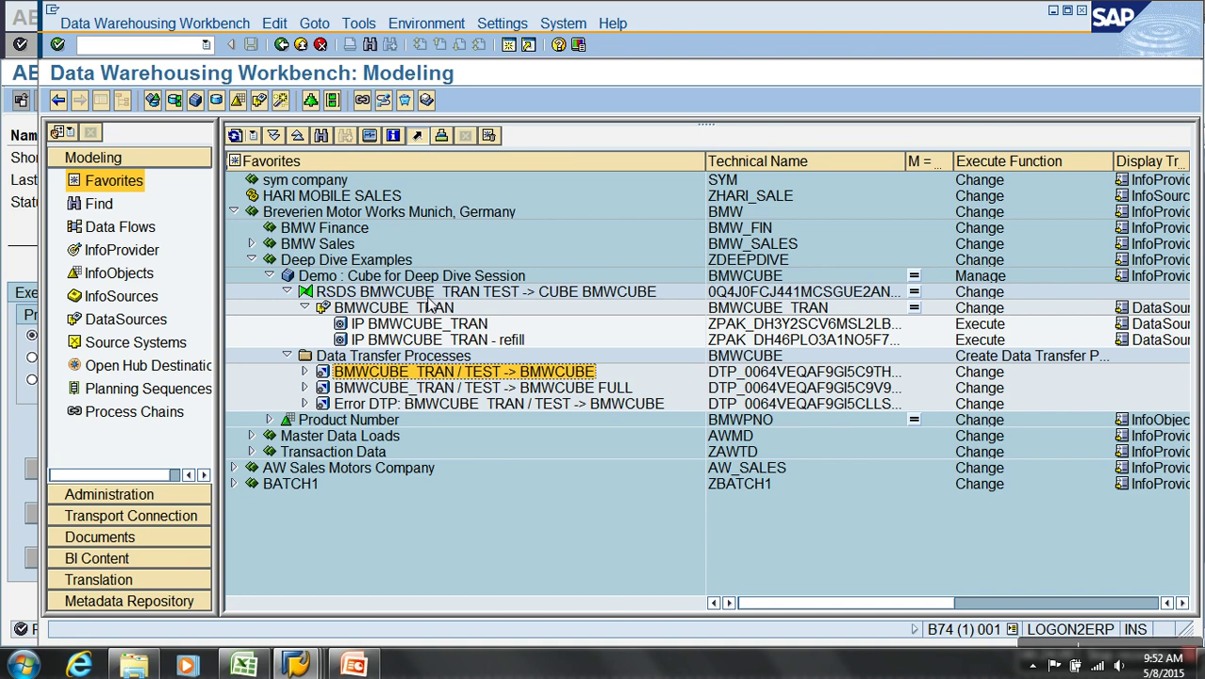
pyautogui.click(371, 137)
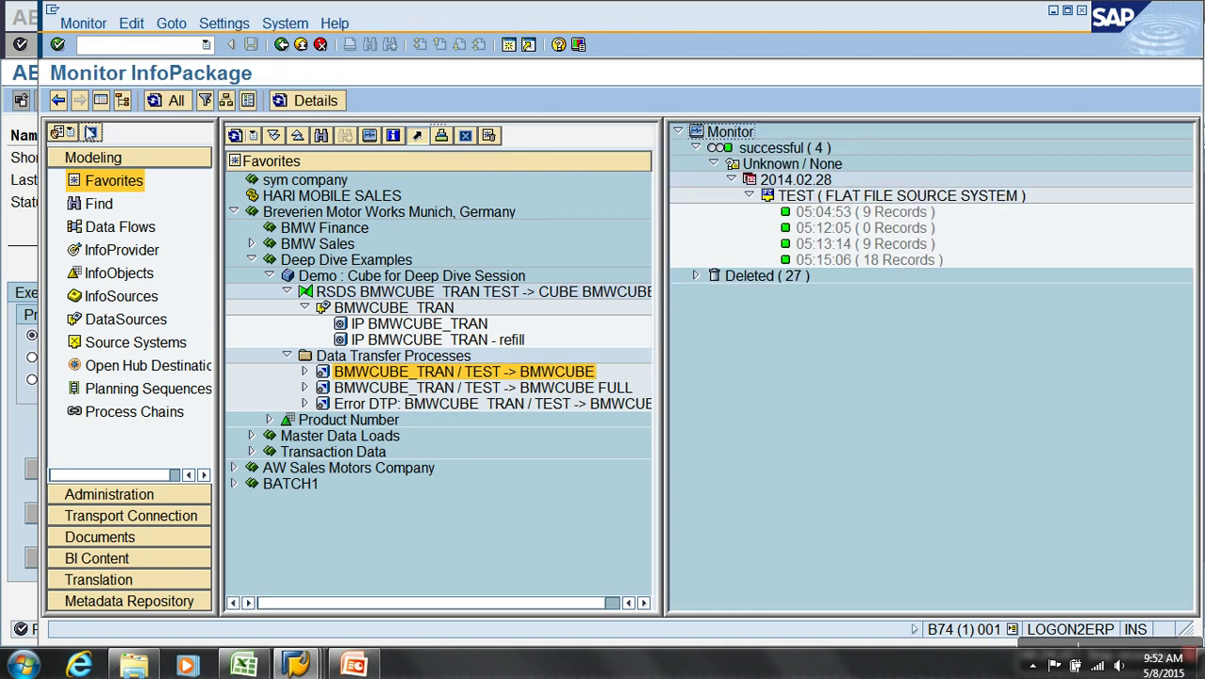
pyautogui.click(90, 133)
pyautogui.doubleClick(231, 262)
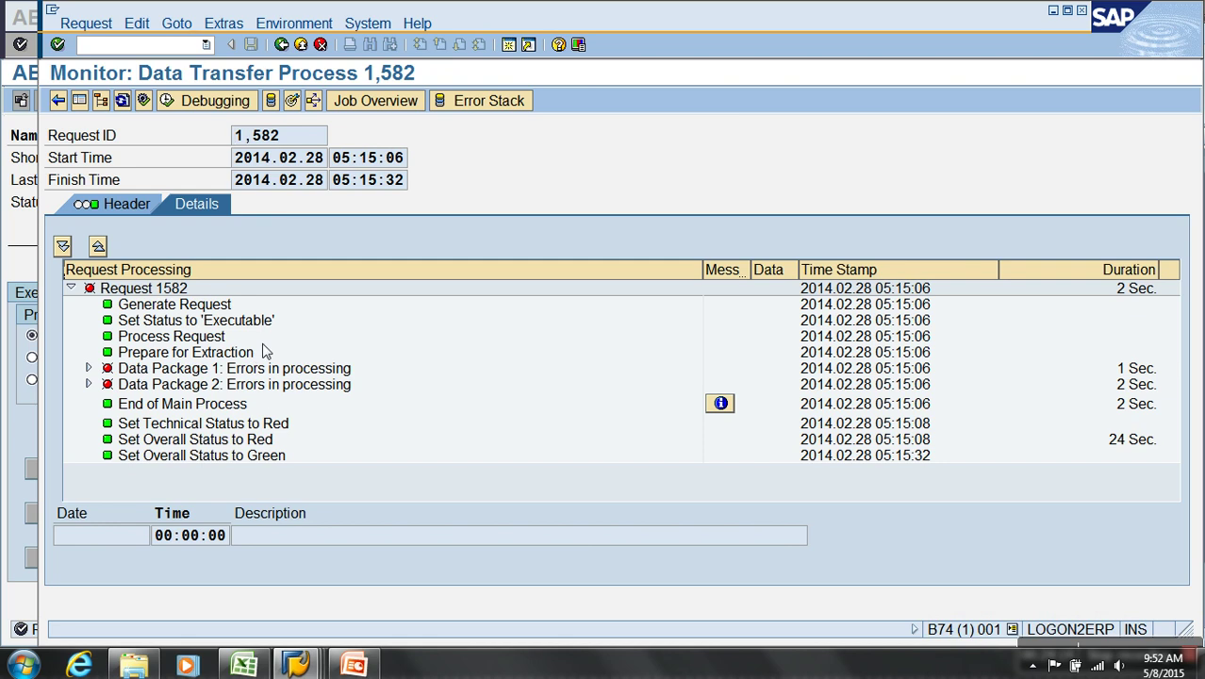
# View the job log of the first BIDTPR_1582_1 background job from the request's job overview, and return to the modeling workbench
pyautogui.click(377, 101)
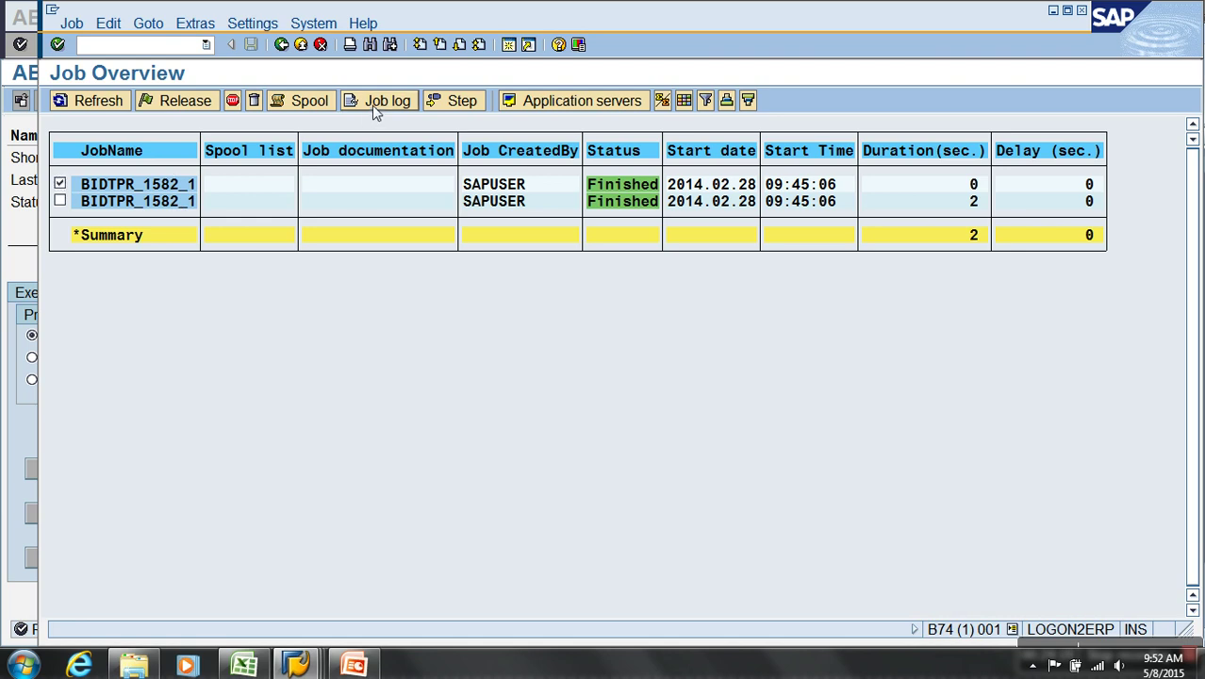
pyautogui.click(381, 101)
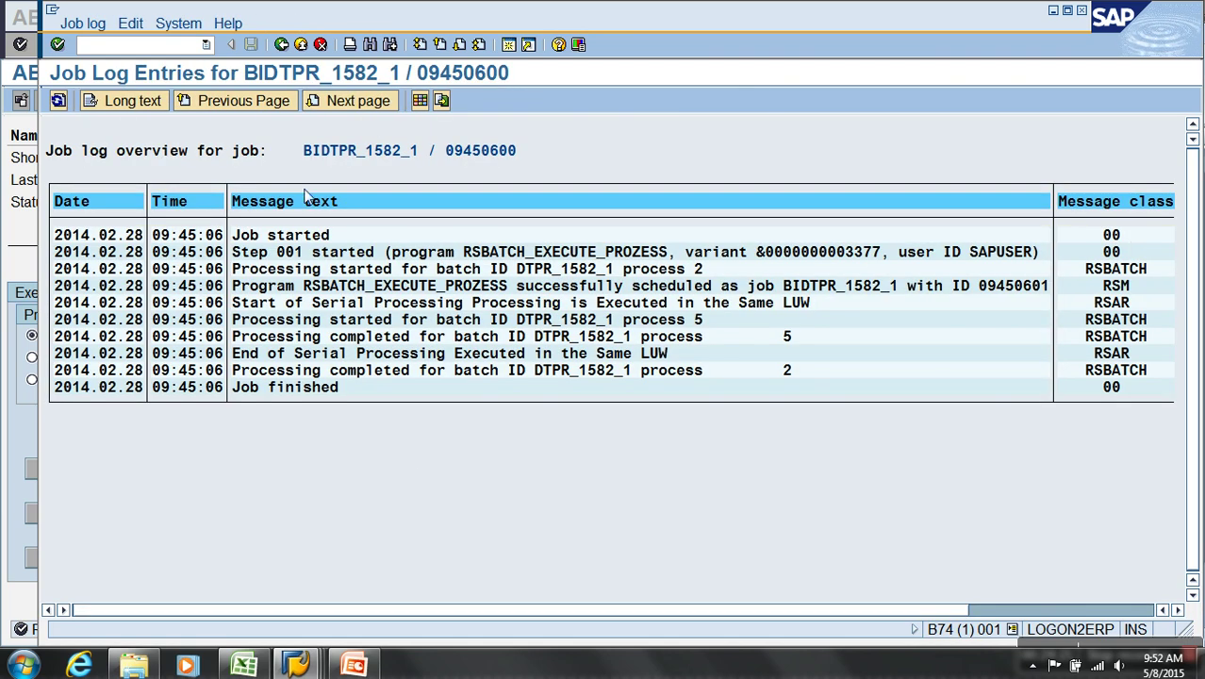
pyautogui.click(301, 45)
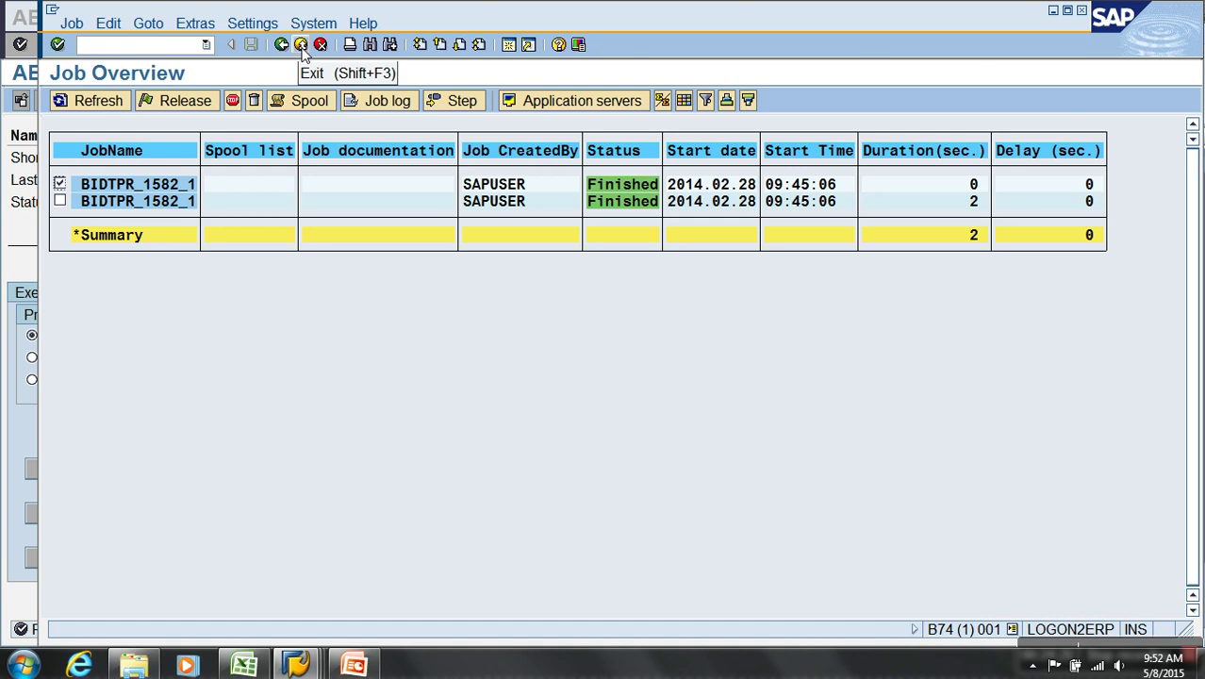
pyautogui.click(301, 45)
pyautogui.click(301, 45)
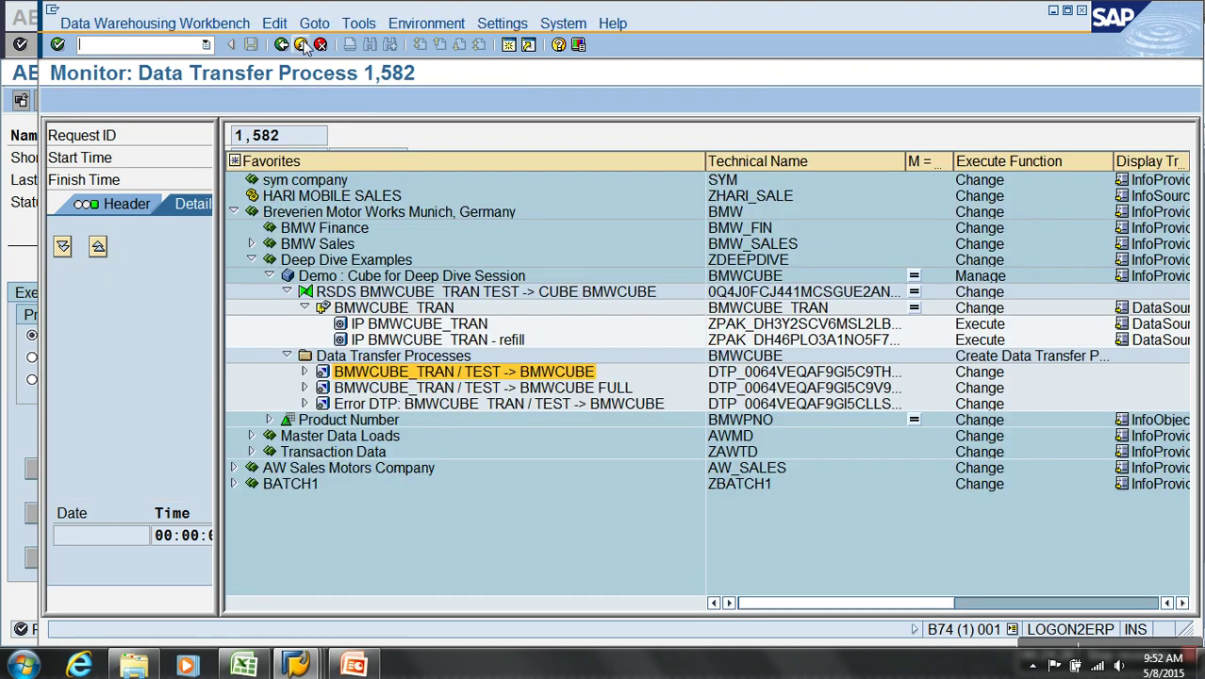
pyautogui.click(1065, 643)
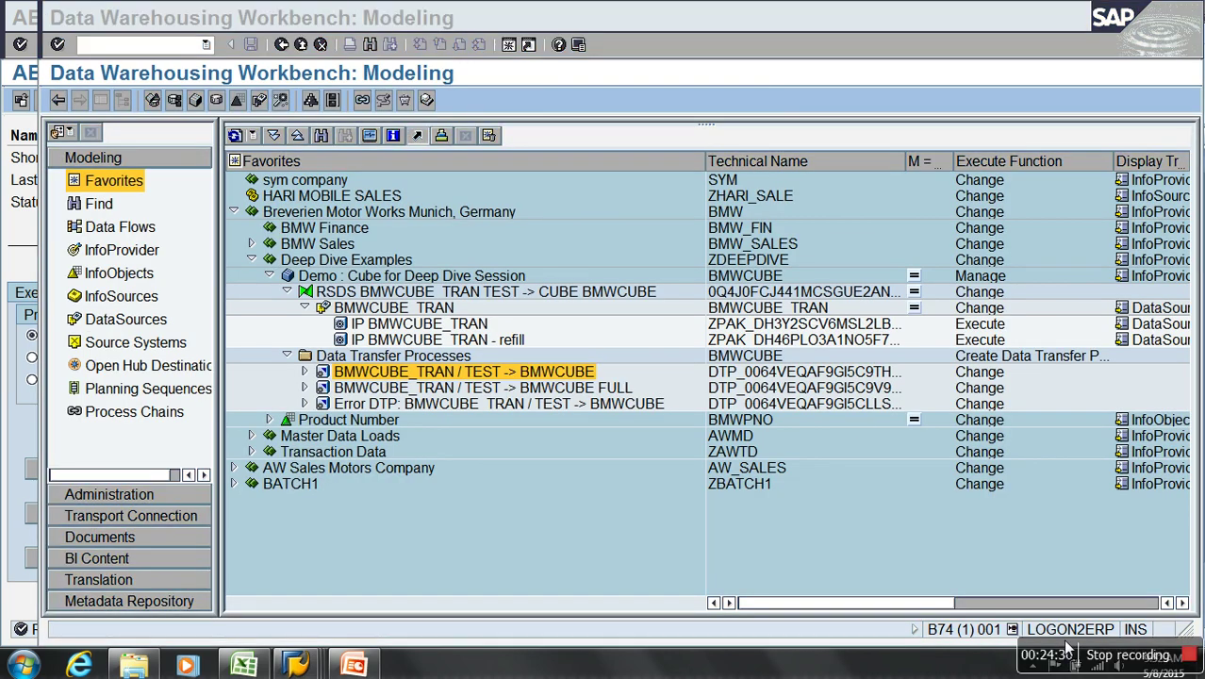